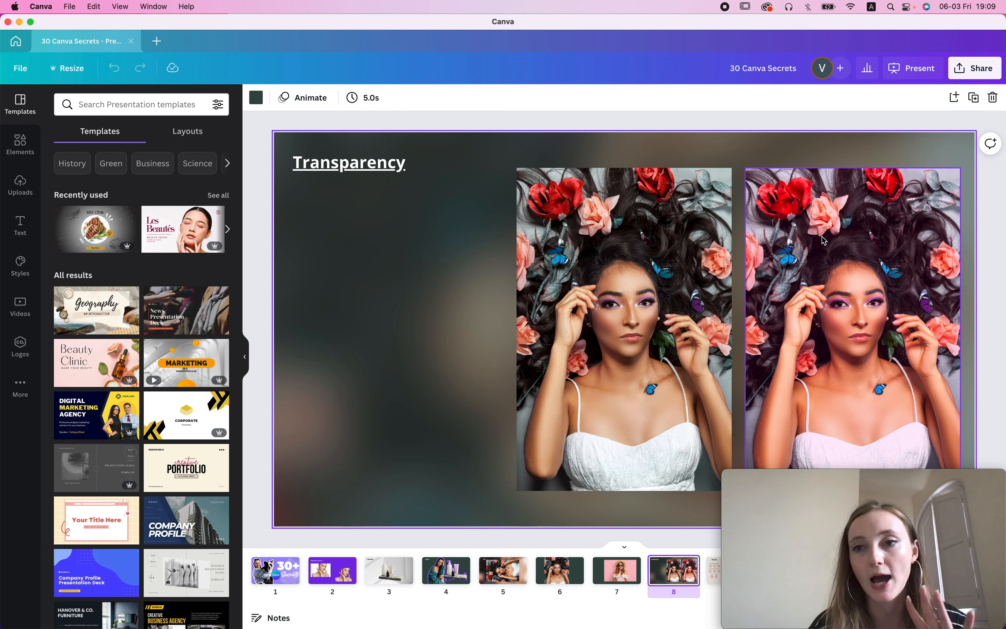
Page through the presentation past the Shortcuts and TEXT effects pages to page 11, MORE FONTS.
left_click(826, 224)
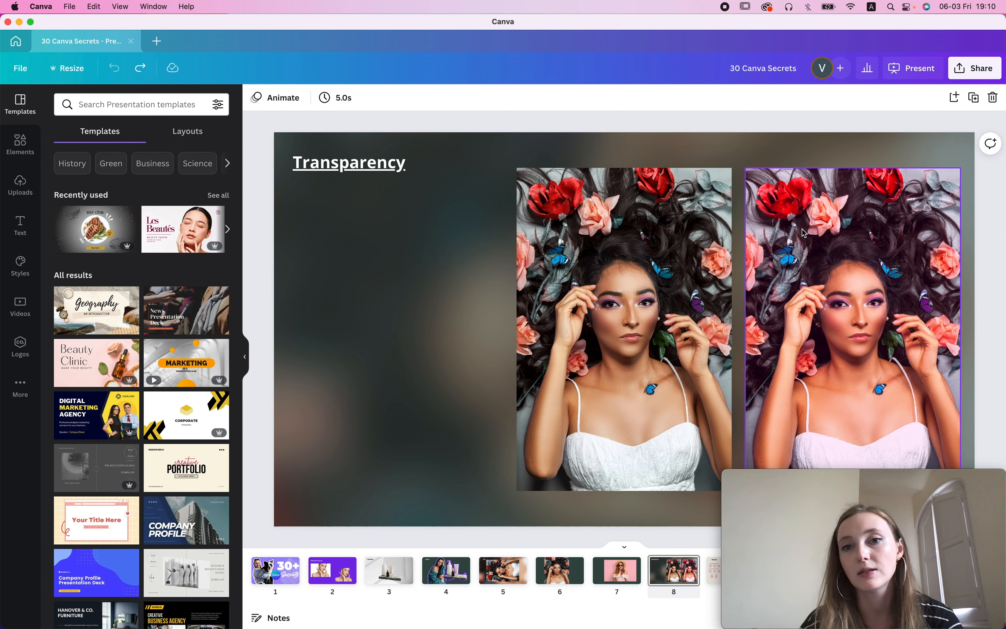
left_click(652, 253)
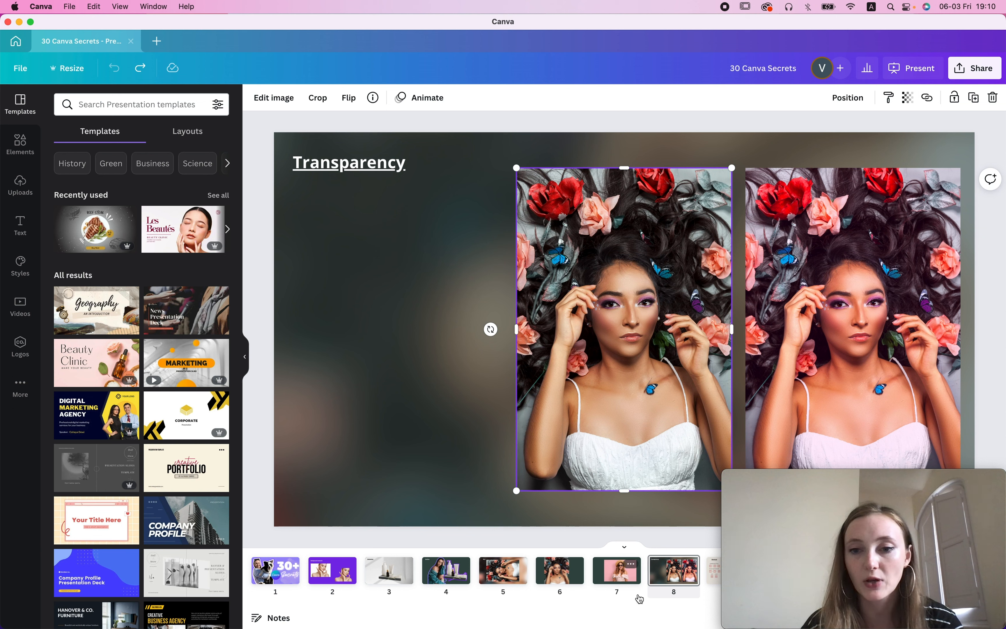
key("Right")
scroll(498, 578, "right", 5)
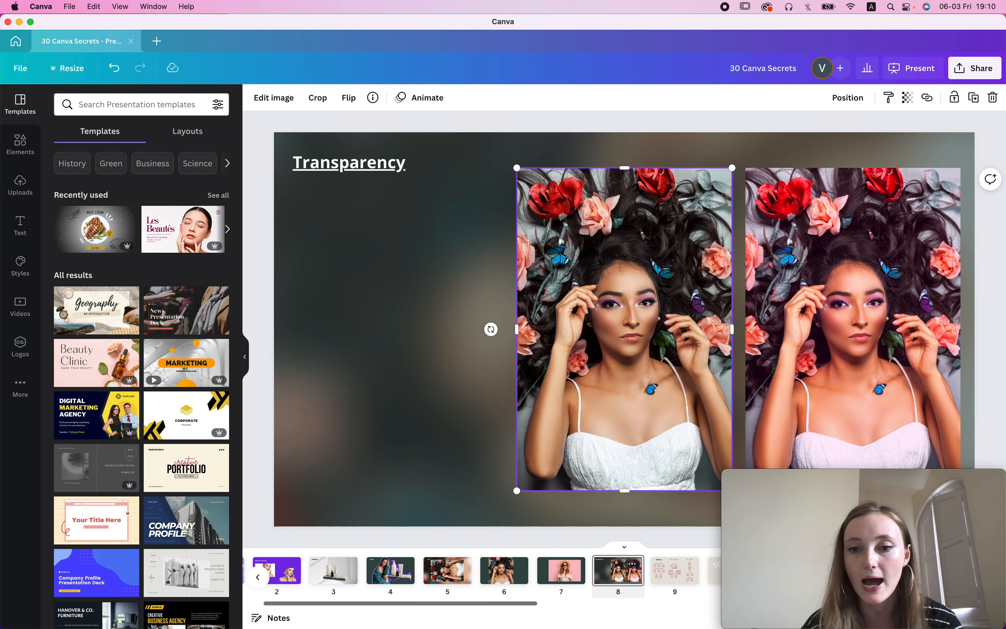
left_click(499, 584)
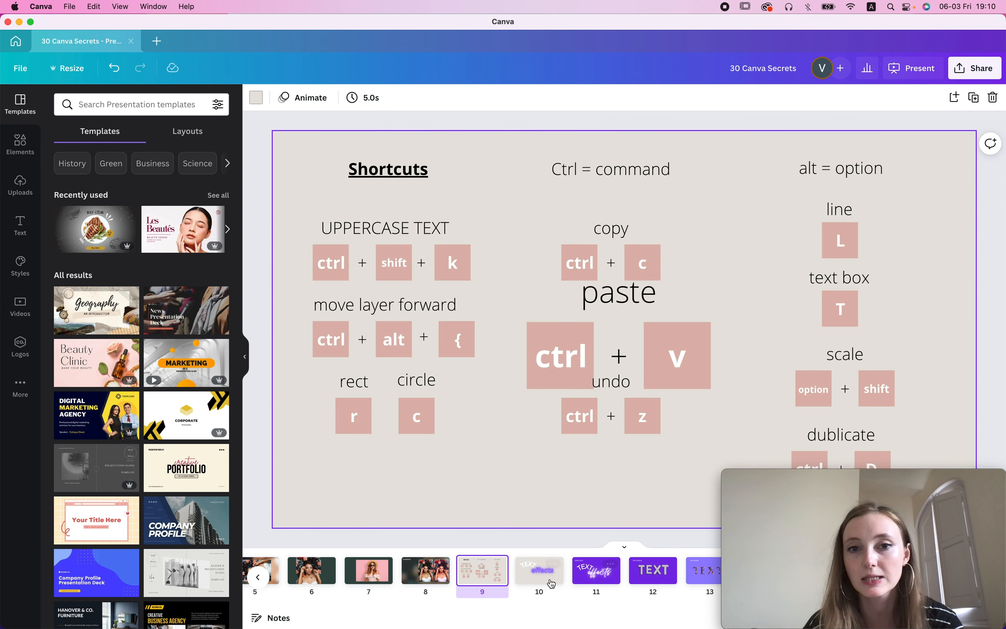
left_click(539, 580)
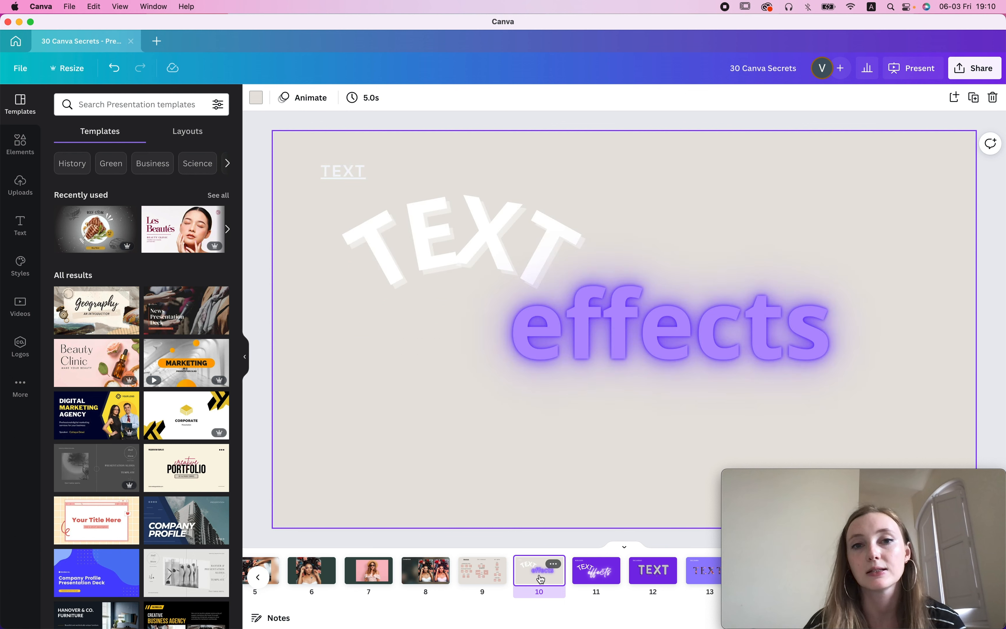
left_click(585, 580)
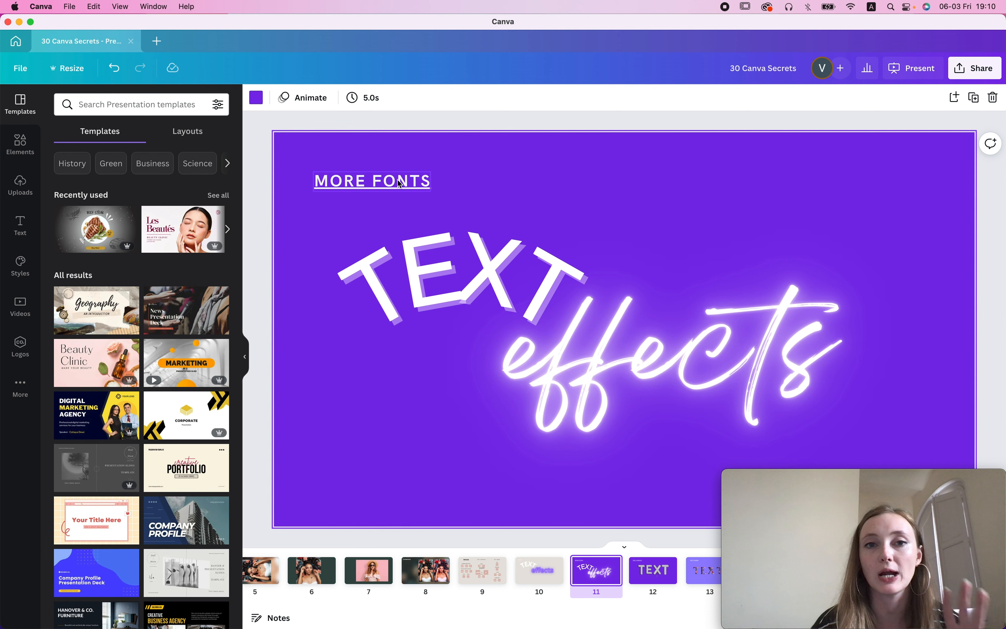
Switch to Safari, search the web for "google fonts" and enlarge the browser window to full screen.
left_click(157, 40)
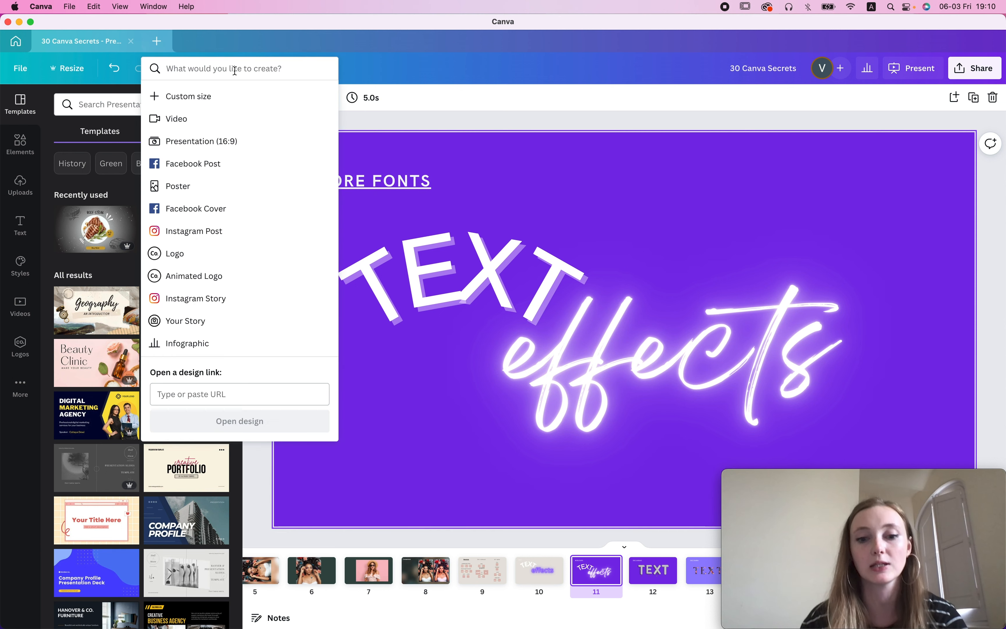
left_click(444, 62)
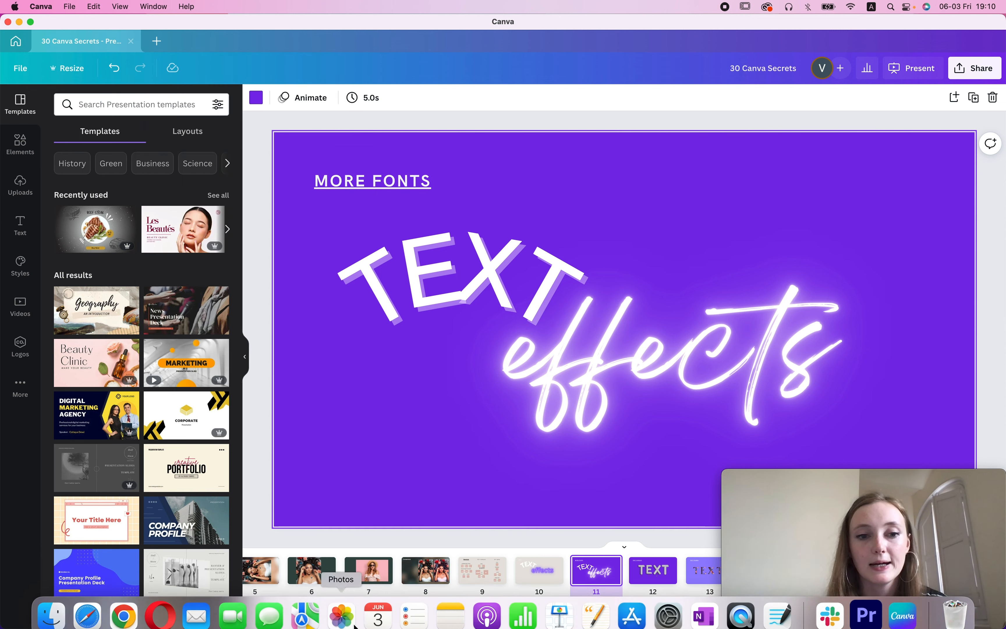
left_click(84, 614)
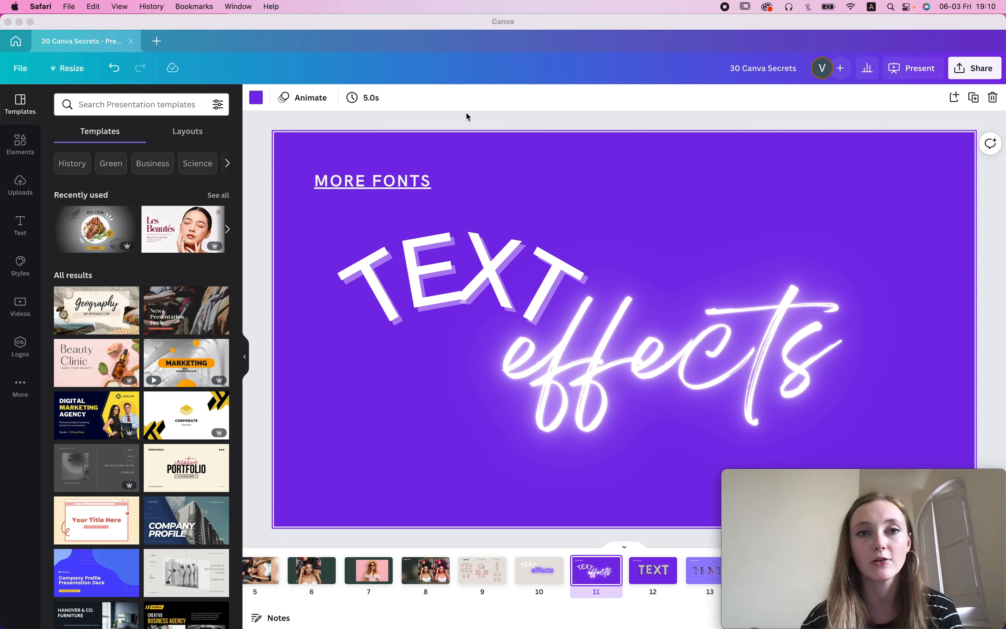
type("goo")
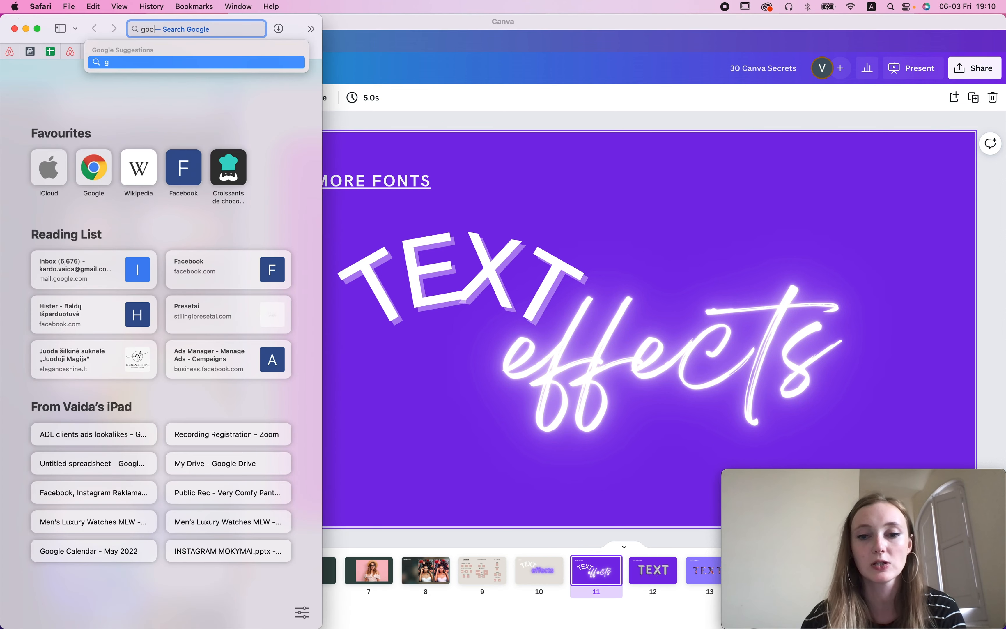
type("gle fonts")
key("Return")
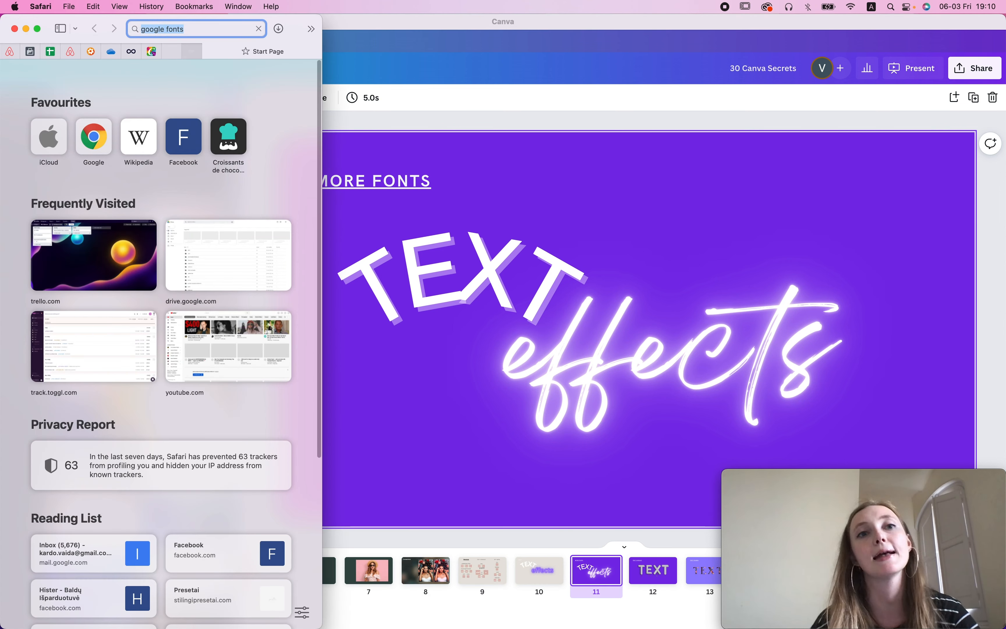
left_click(37, 29)
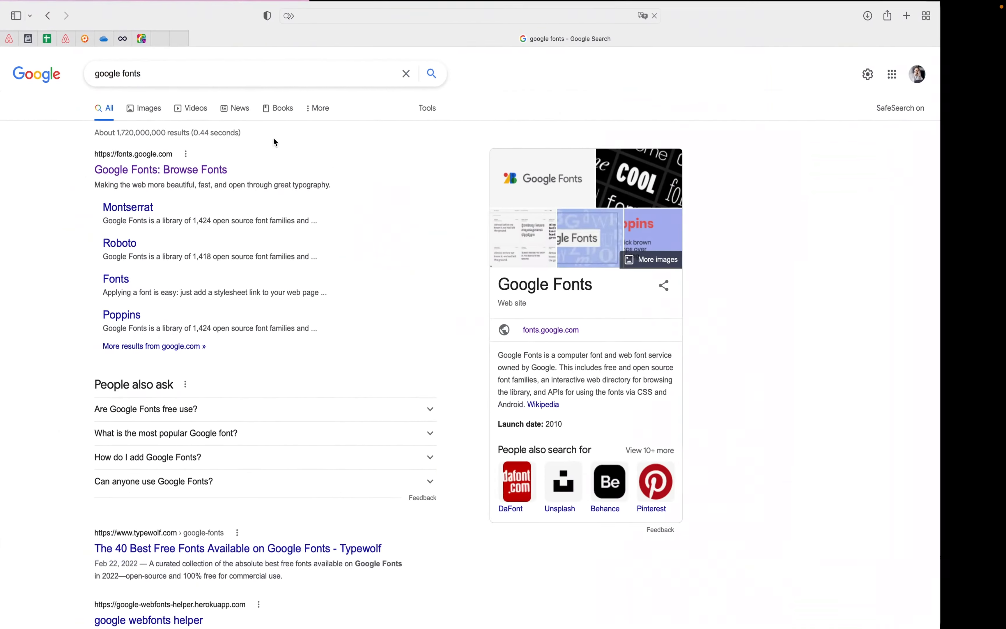
Open the Google Fonts site and filter the font families to the Handwriting category only.
left_click(216, 169)
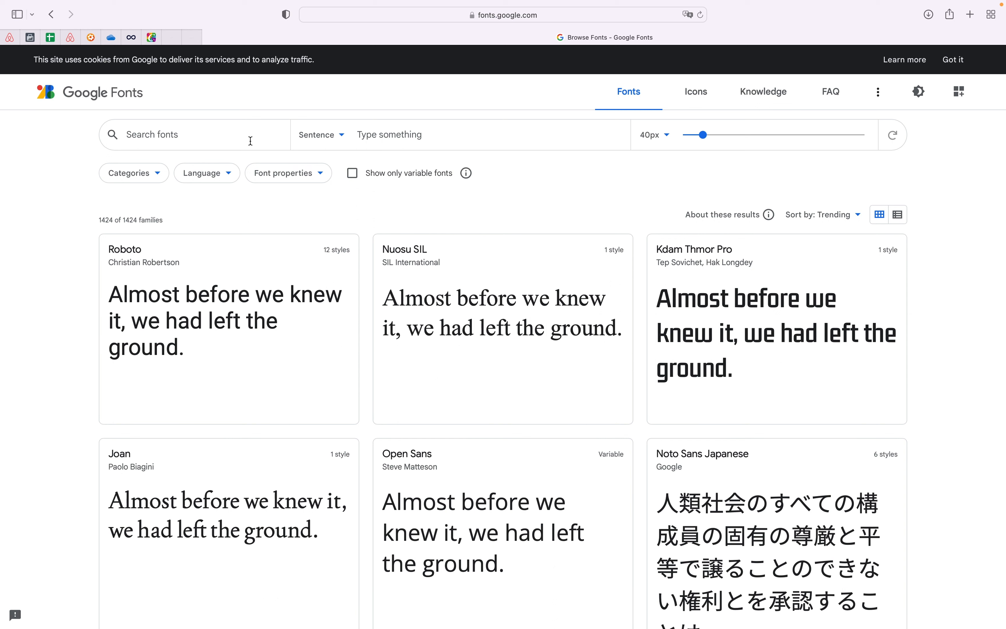
left_click(127, 183)
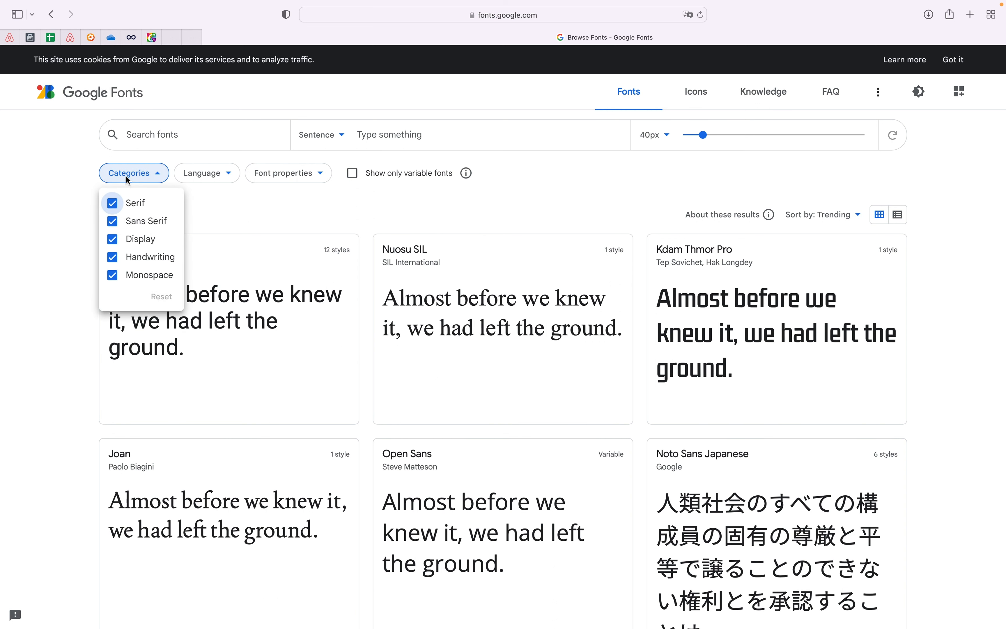
left_click(112, 204)
left_click(112, 222)
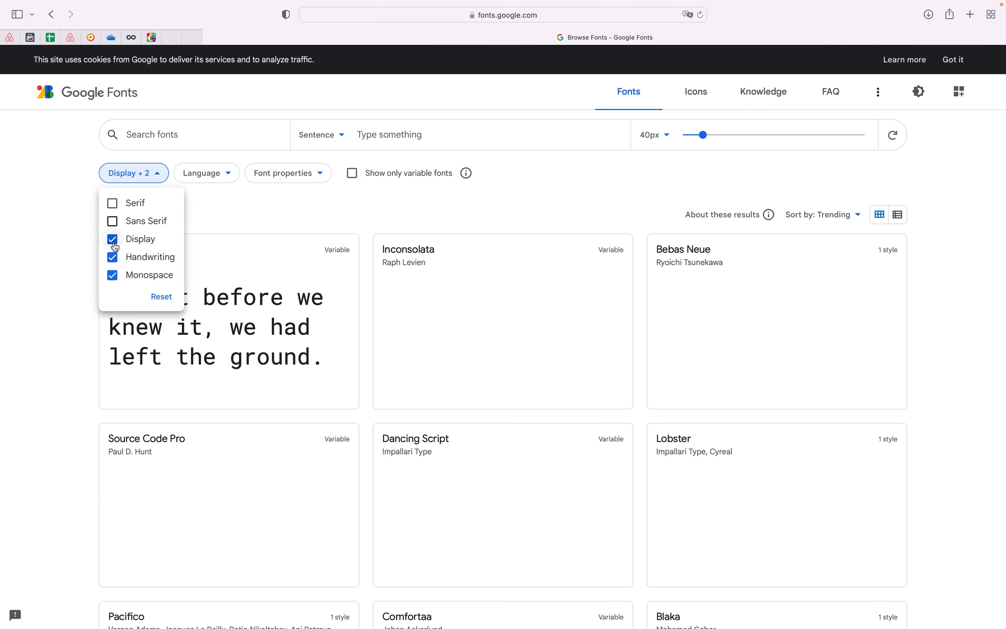
left_click(114, 240)
left_click(113, 276)
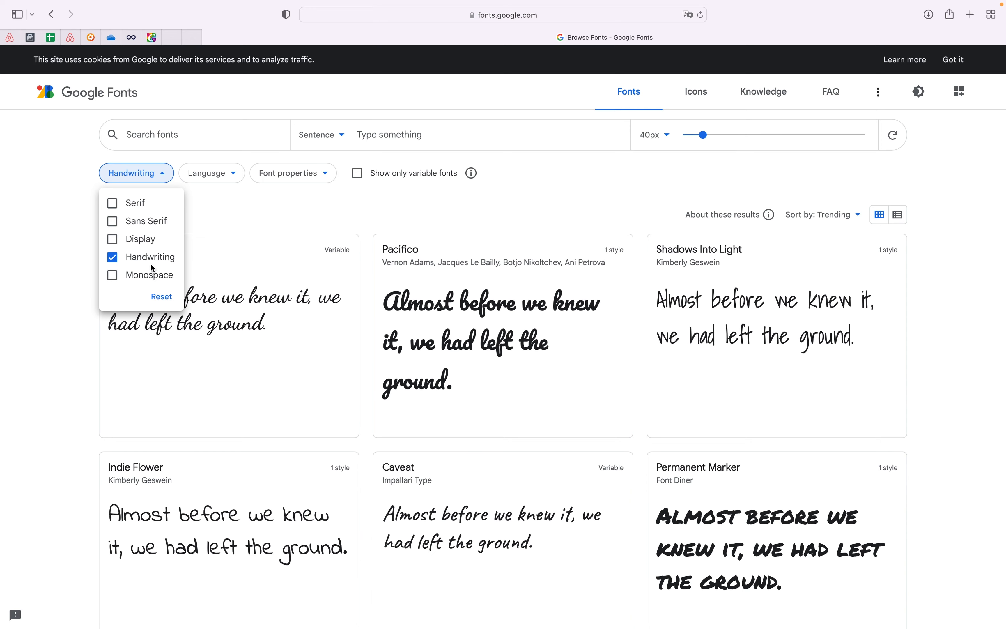
left_click(996, 234)
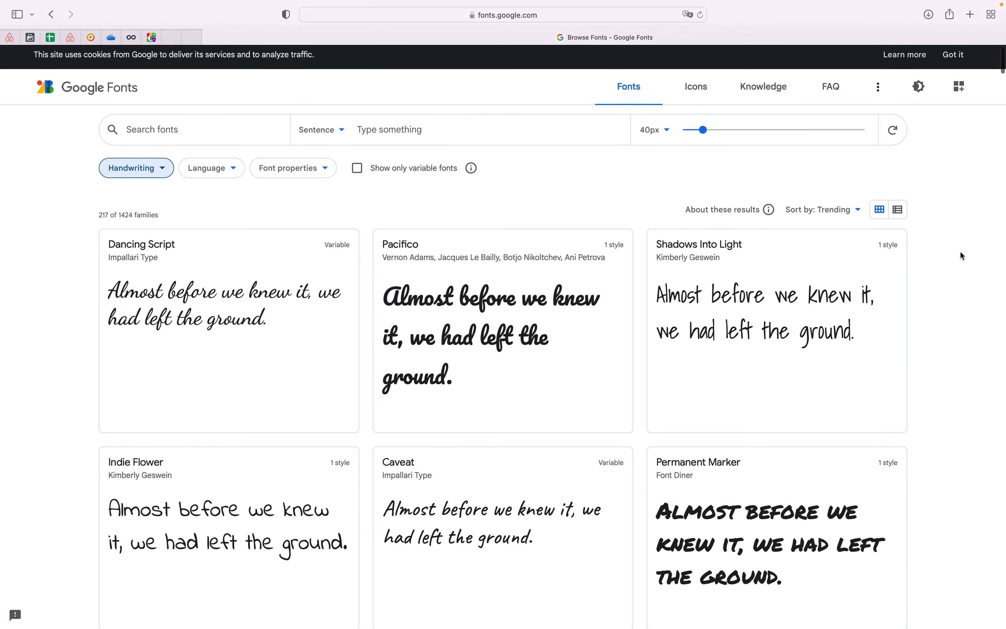
Browse the handwriting fonts, open Permanent Marker and download its font family.
scroll(960, 251, "down", 5)
scroll(743, 364, "down", 15)
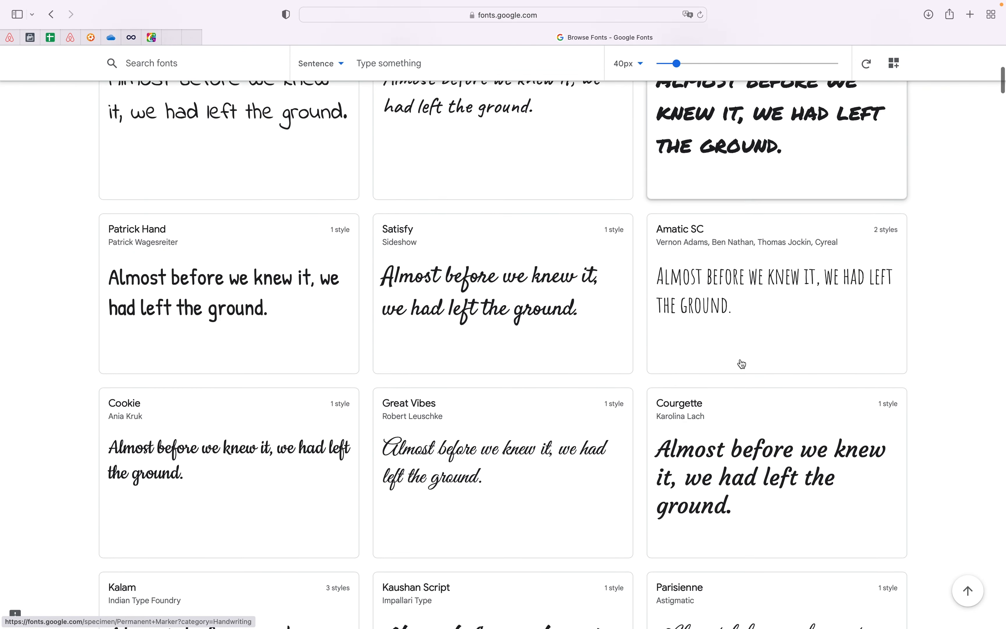
scroll(742, 364, "down", 7)
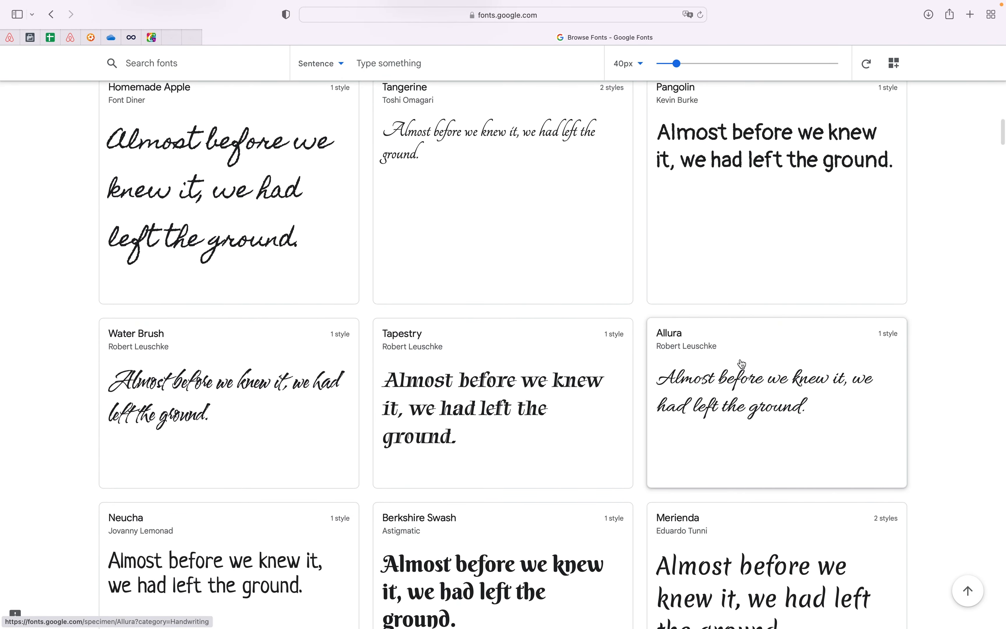
scroll(742, 364, "down", 10)
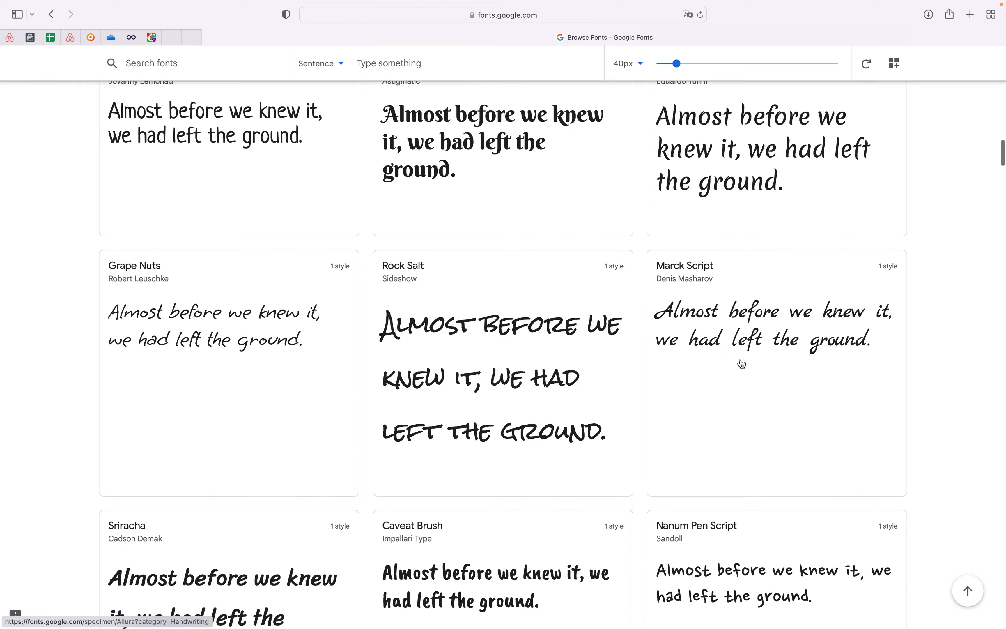
scroll(742, 363, "down", 5)
scroll(742, 365, "down", 5)
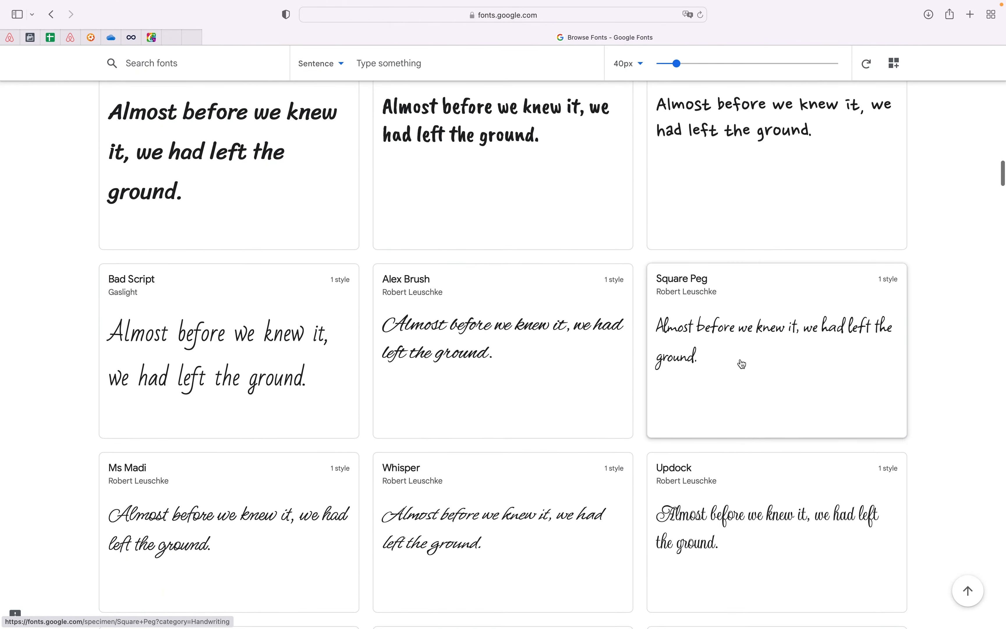
scroll(742, 364, "up", 20)
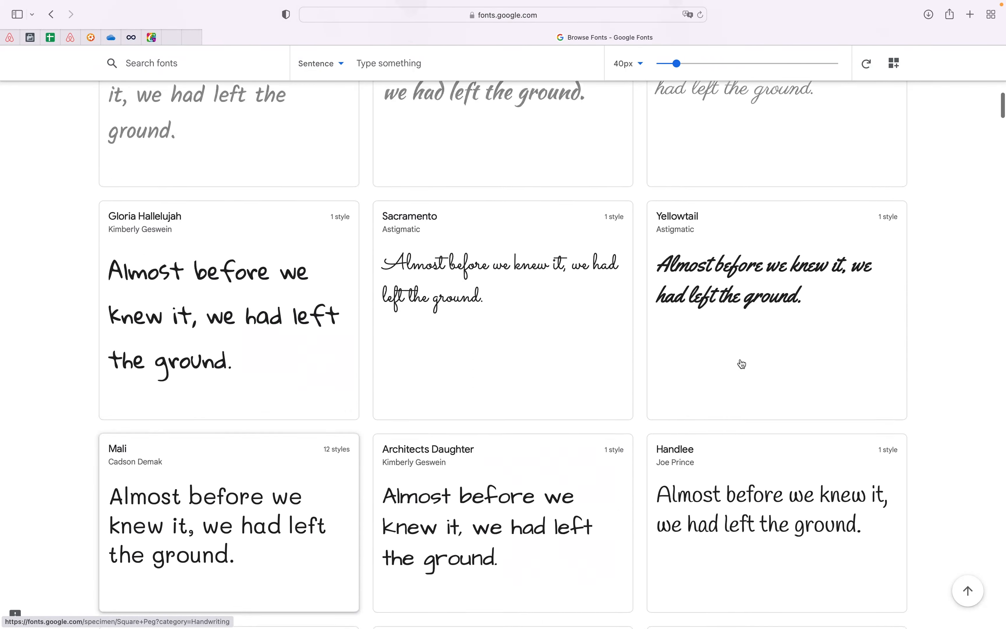
scroll(742, 362, "up", 15)
scroll(715, 304, "down", 1)
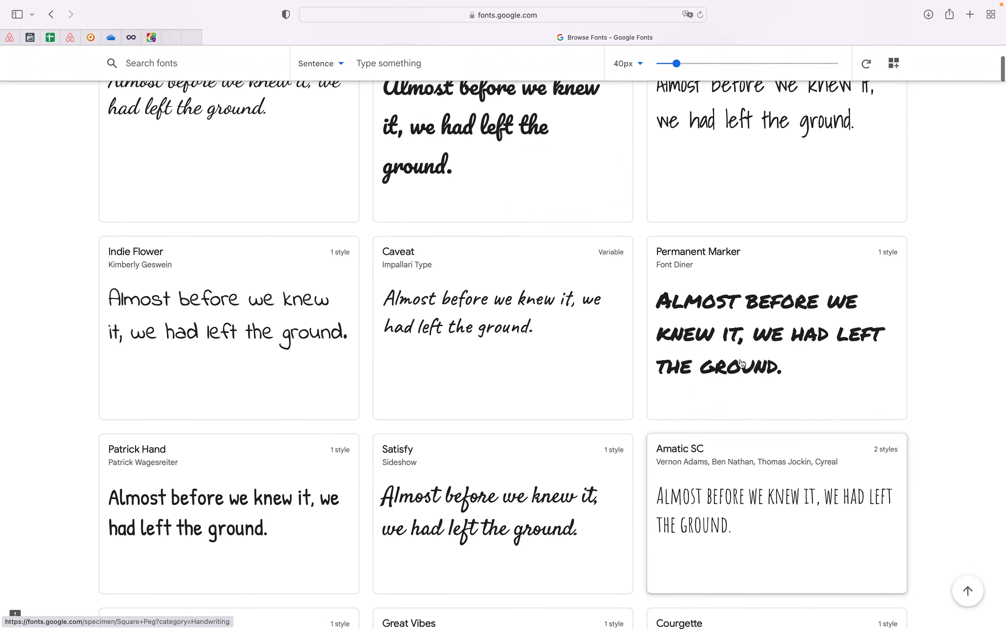
left_click(877, 260)
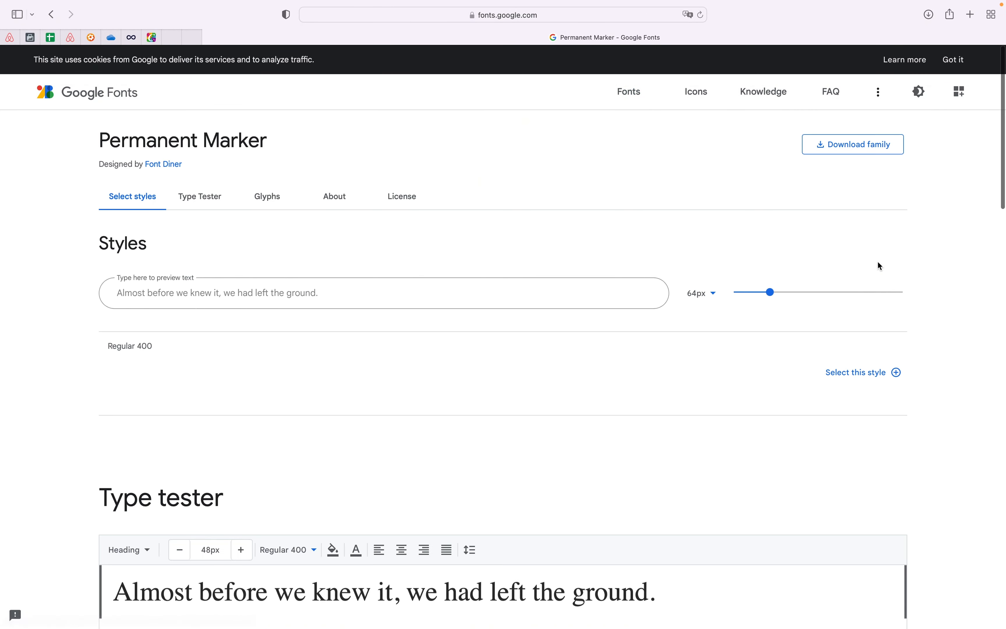
left_click(835, 145)
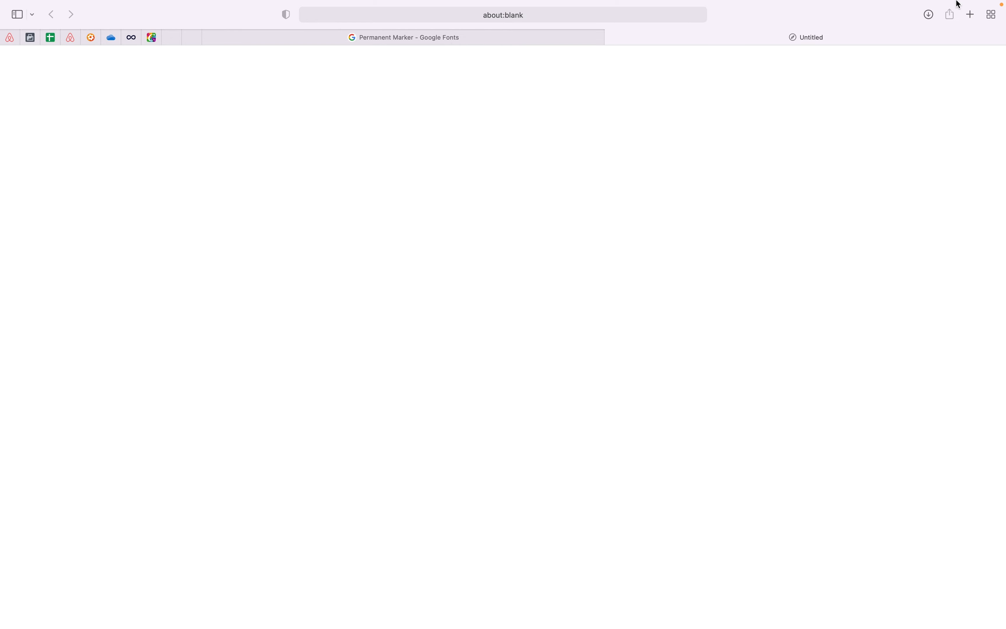
Open the downloaded Permanent_Marker folder to view its files, and switch back to the Canva presentation.
left_click(928, 16)
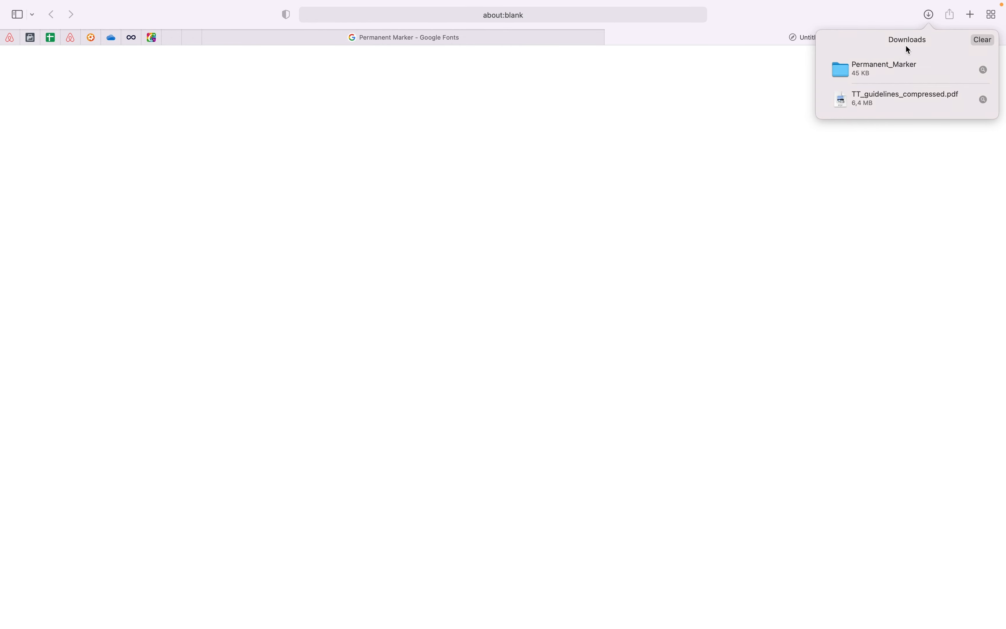
left_click(902, 74)
double_click(898, 69)
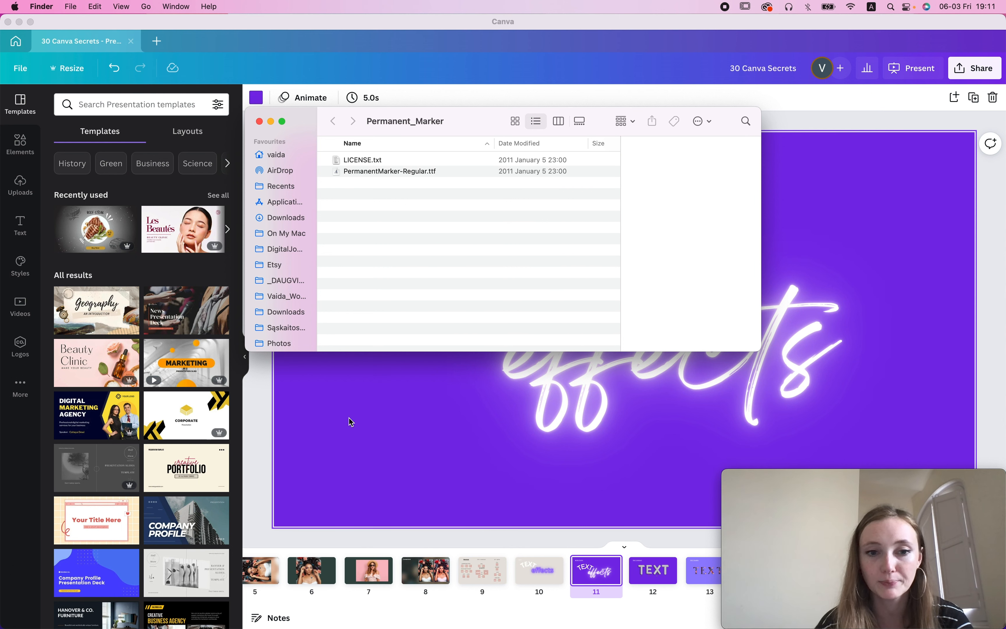
left_click(344, 401)
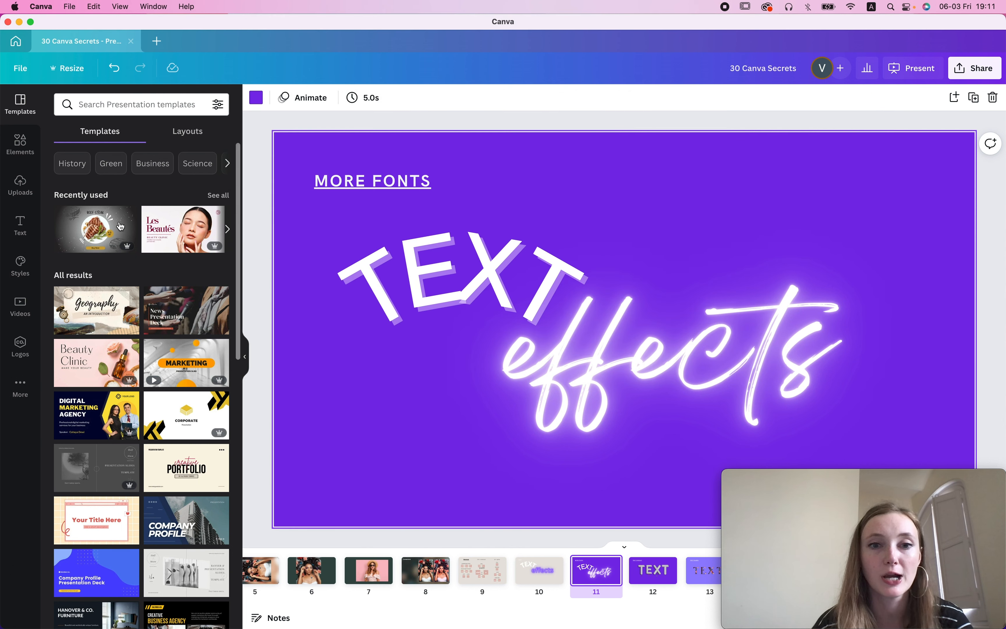
Add a default heading text box to page 11 and open its font list.
left_click(18, 223)
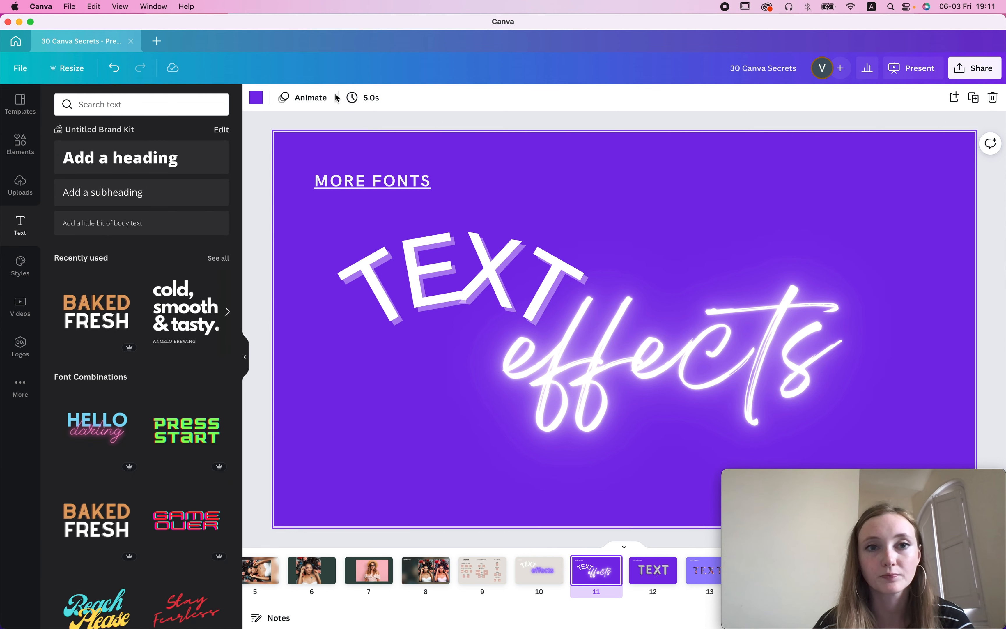
left_click(121, 157)
left_click(287, 105)
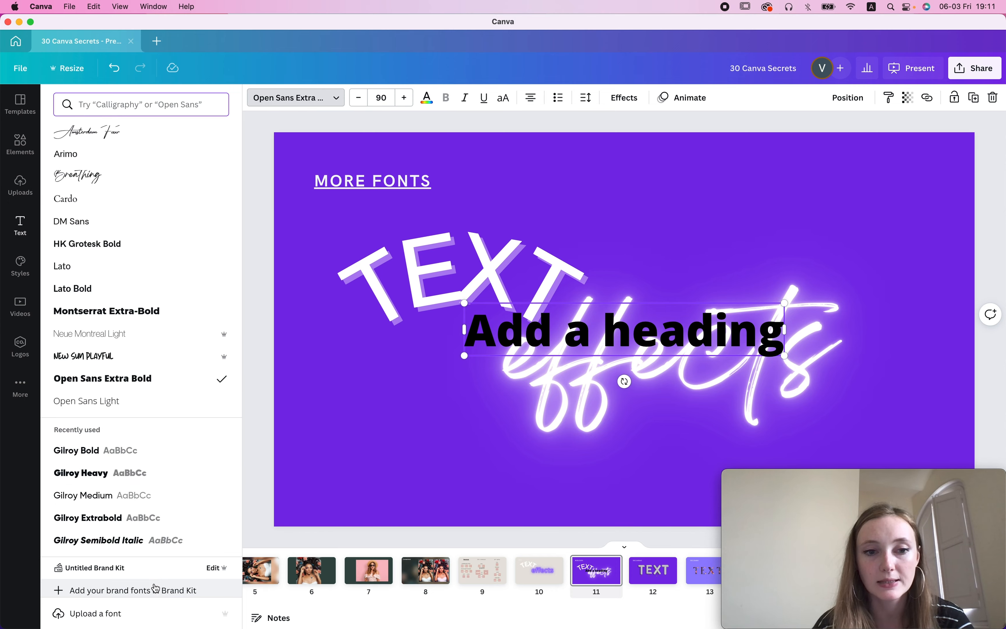
Upload PermanentMarker-Regular.ttf from the Permanent_Marker folder in Downloads as a custom font, confirming the right to use it.
left_click(102, 612)
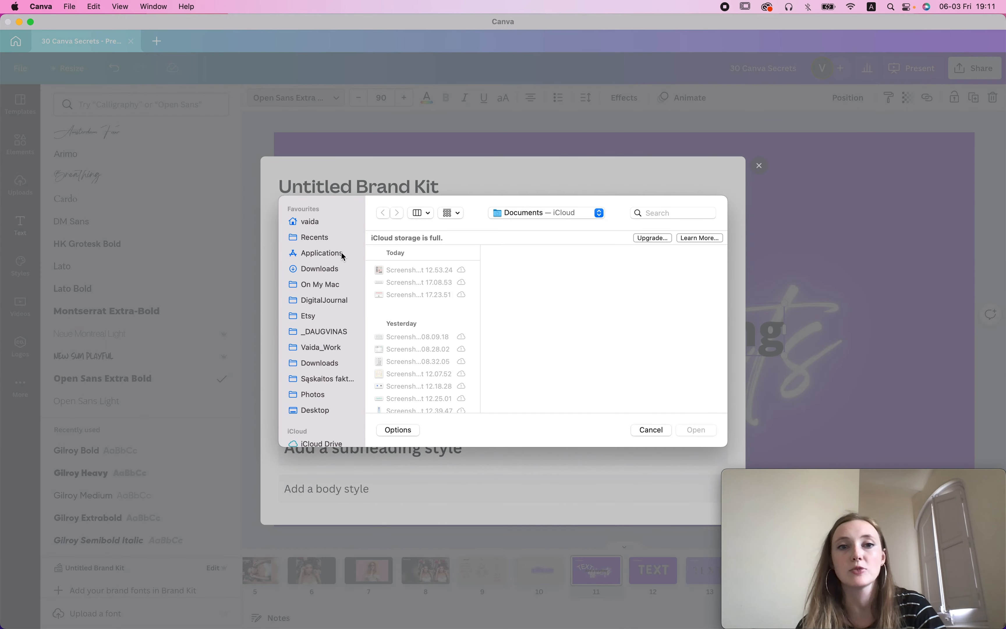
left_click(309, 271)
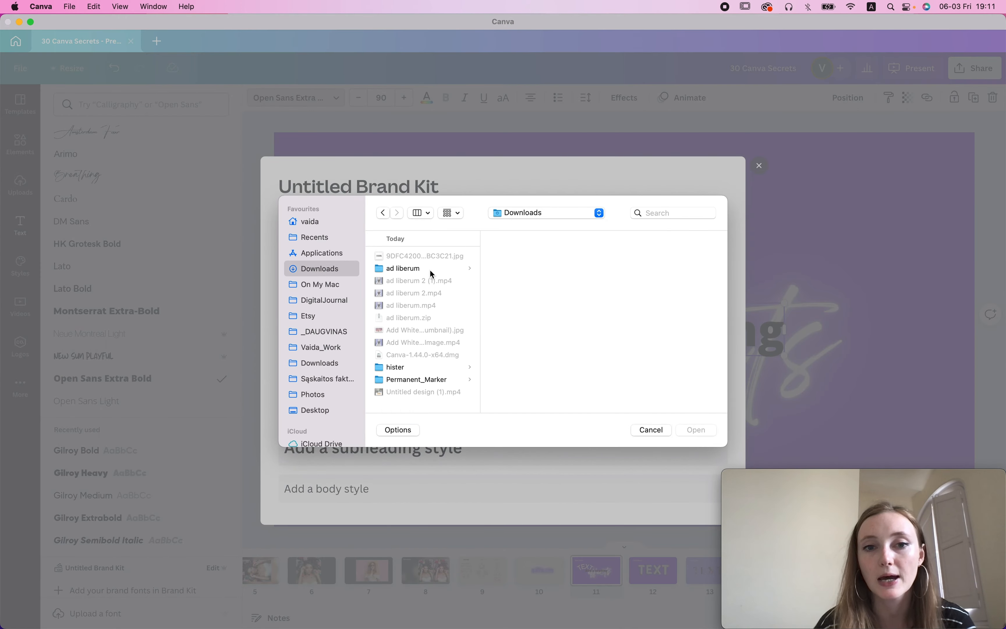
scroll(411, 355, "down", 3)
left_click(414, 314)
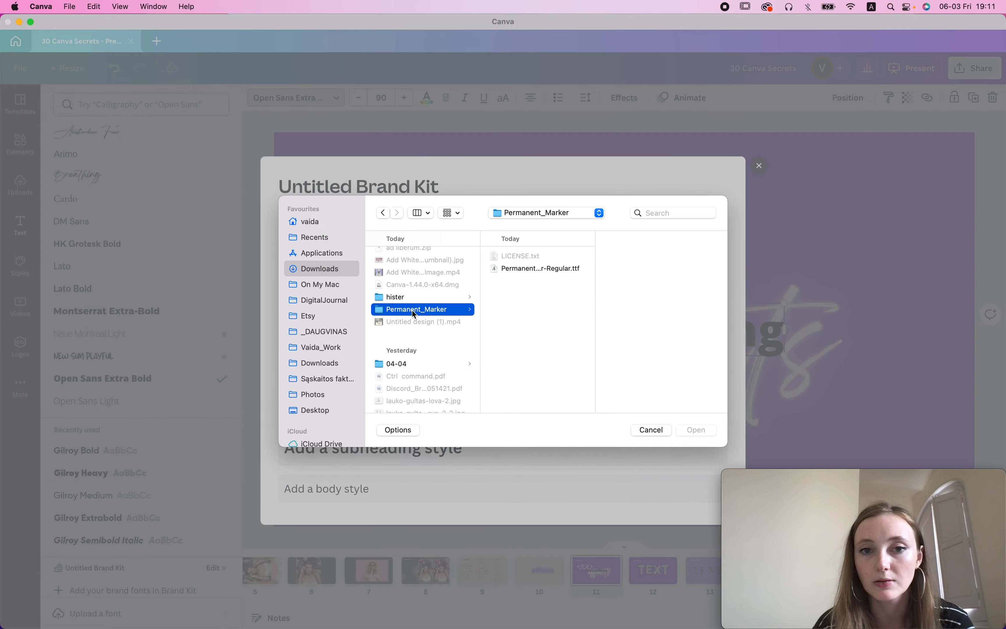
left_click(552, 270)
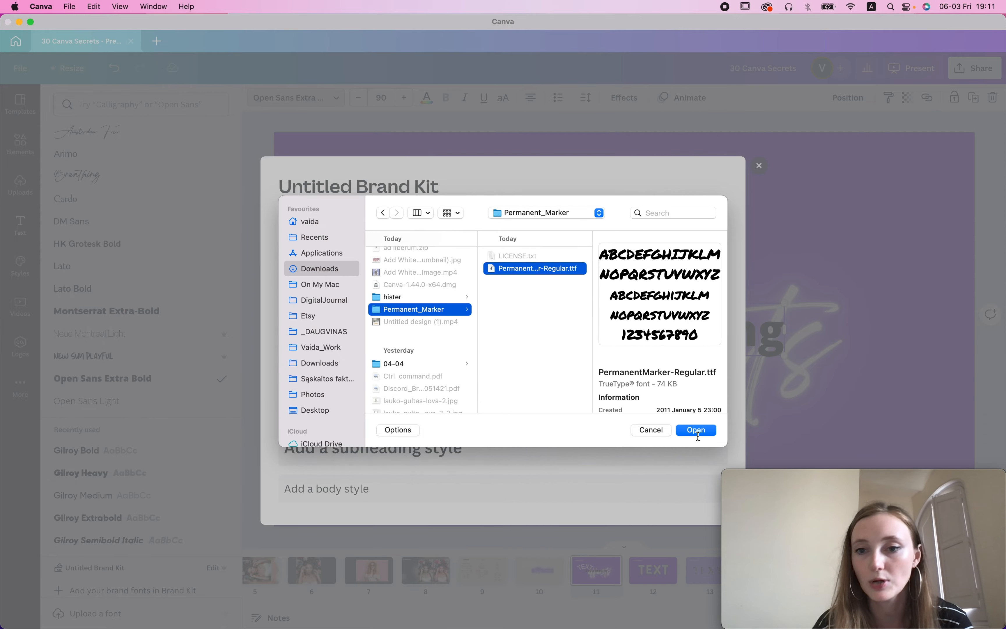
left_click(698, 433)
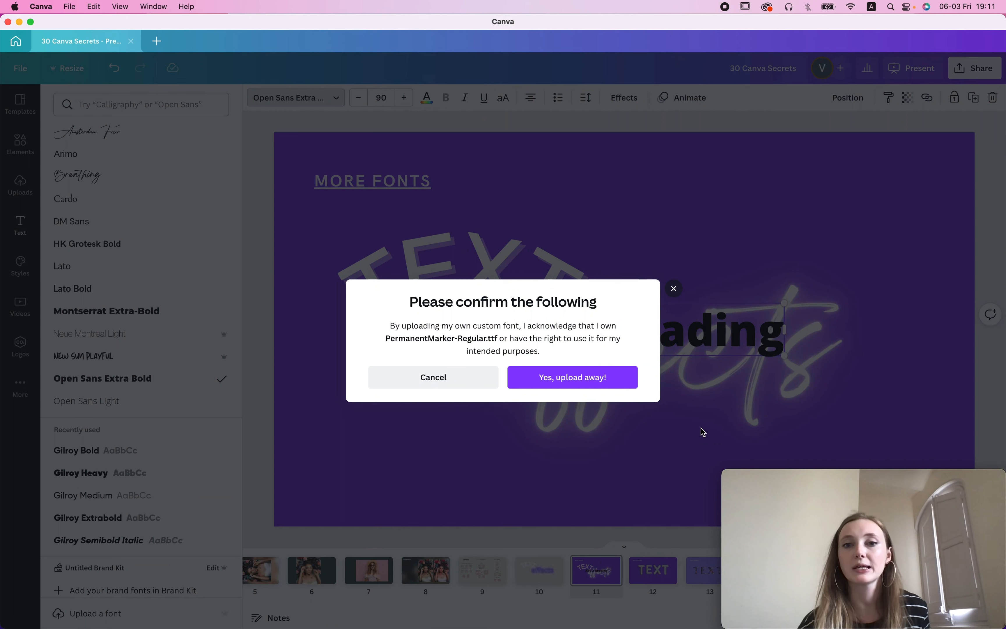
left_click(576, 385)
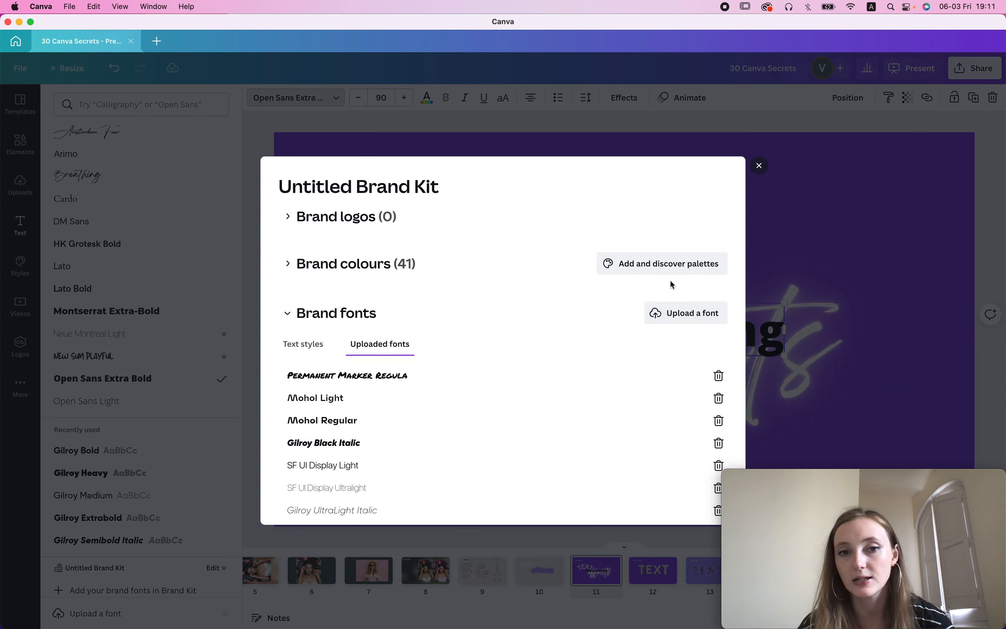
left_click(759, 167)
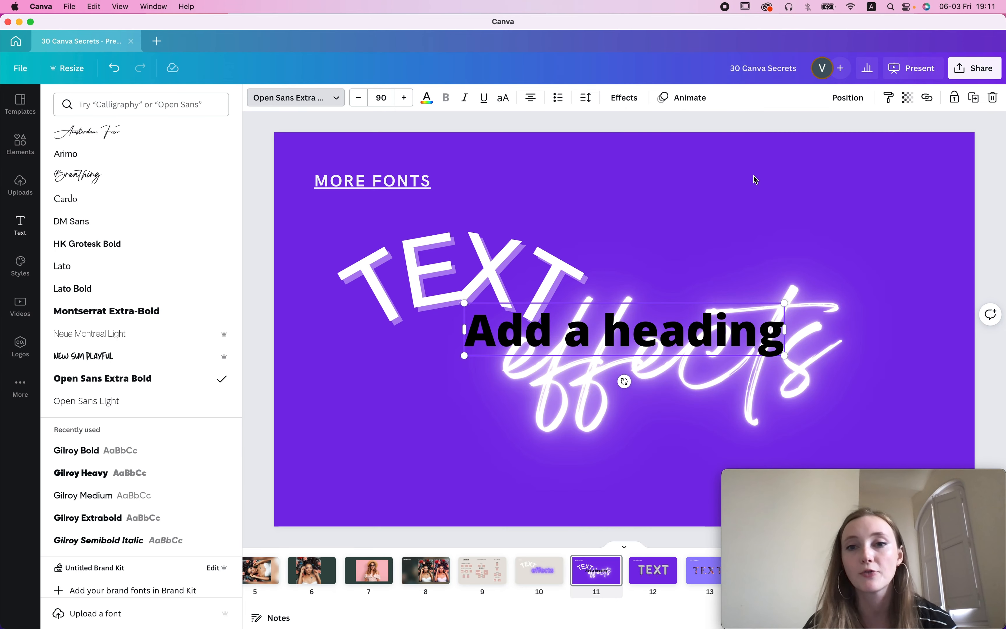
Find the uploaded Permanent Marker Regula font by searching for "perma" and apply it to the heading on page 11.
triple_click(613, 331)
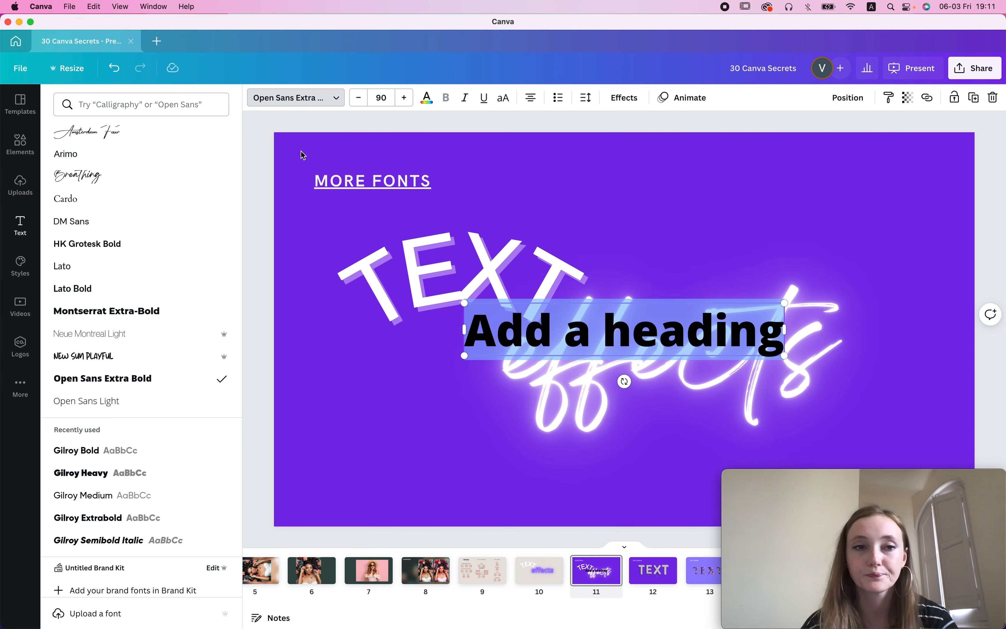
left_click(122, 108)
type("perma")
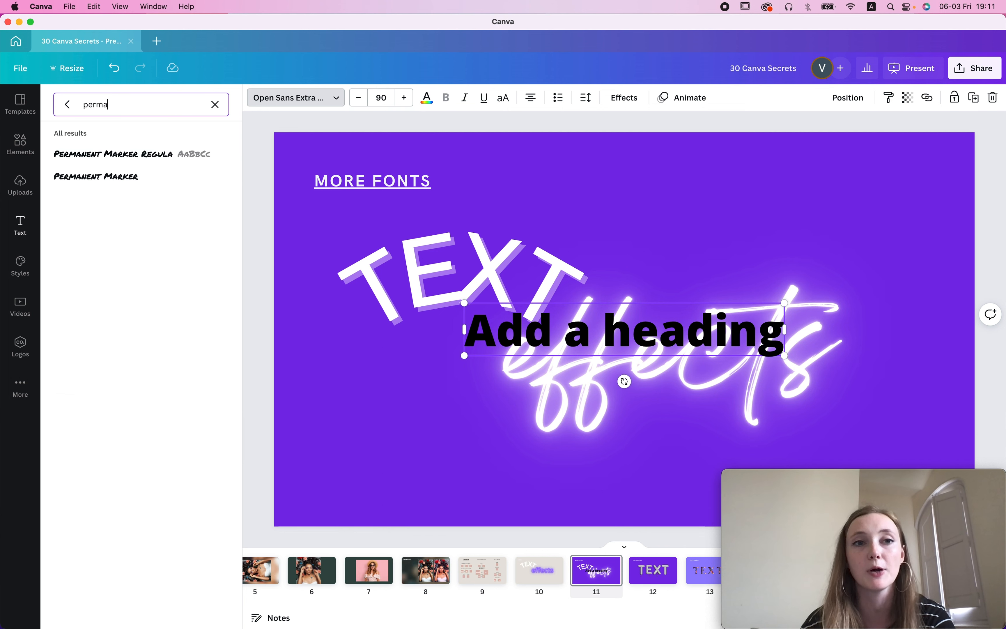
left_click(113, 154)
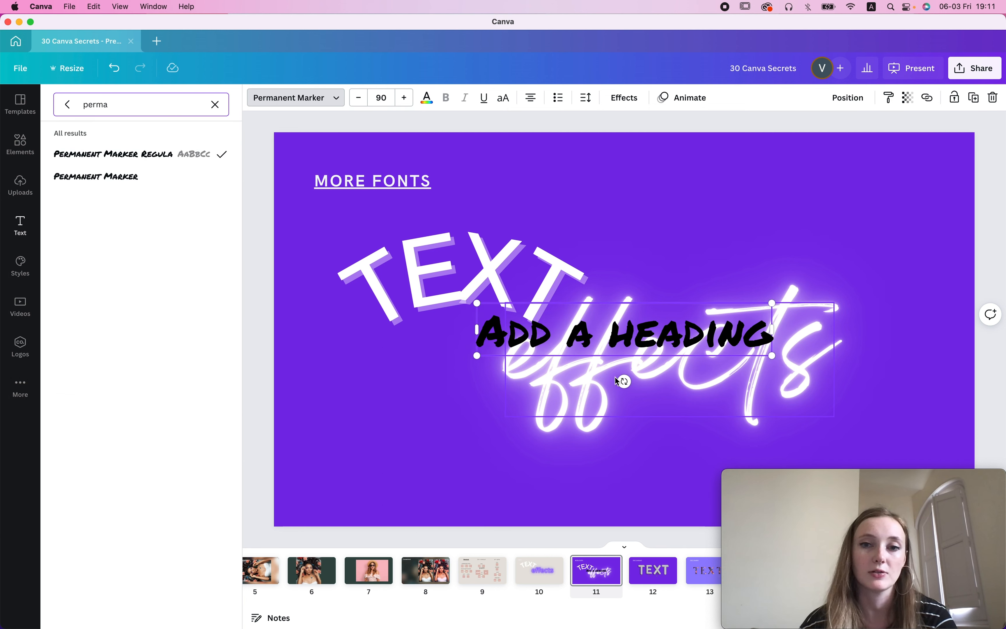
Move the heading to the page's upper-right area, above the "effects" lettering, and colour its text white.
left_click(462, 469)
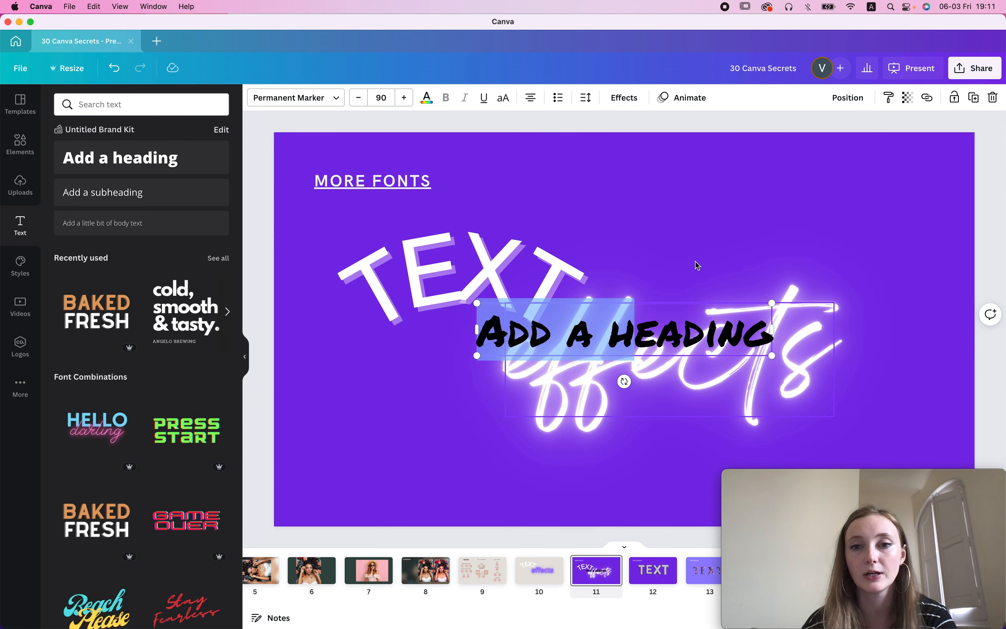
left_click(659, 308)
left_click_drag(651, 328, 789, 193)
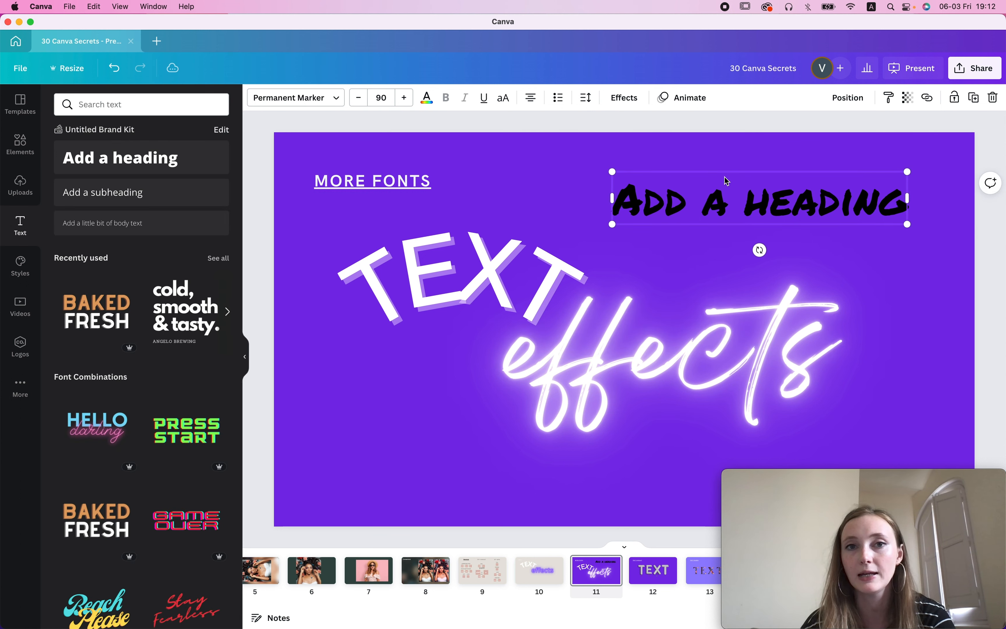
left_click(426, 98)
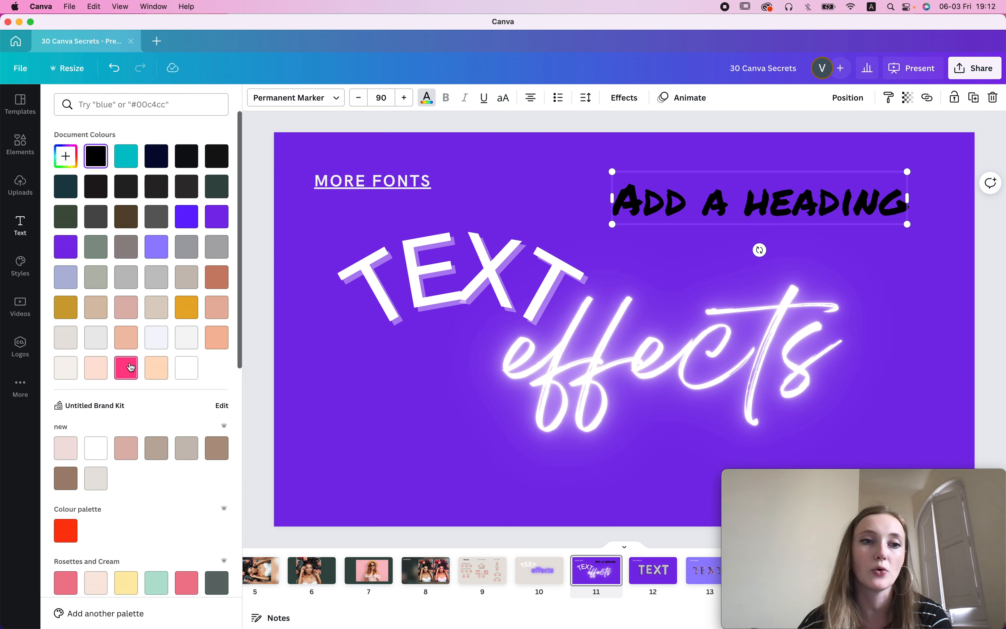
left_click(187, 367)
Try the Splice and Echo text effects on the heading and settle on the Neon style.
left_click(624, 97)
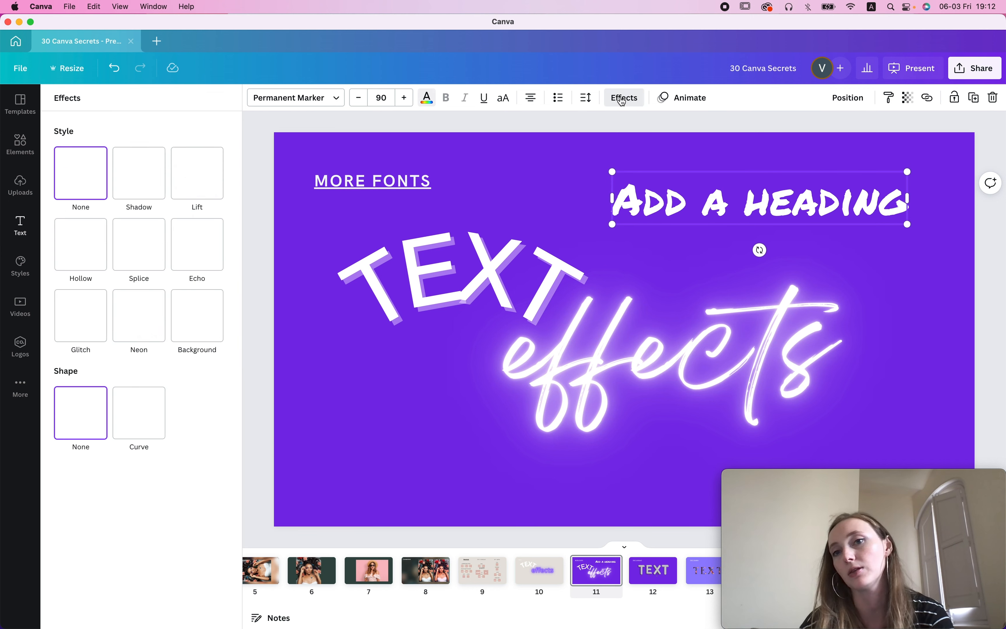
left_click(151, 241)
left_click(197, 249)
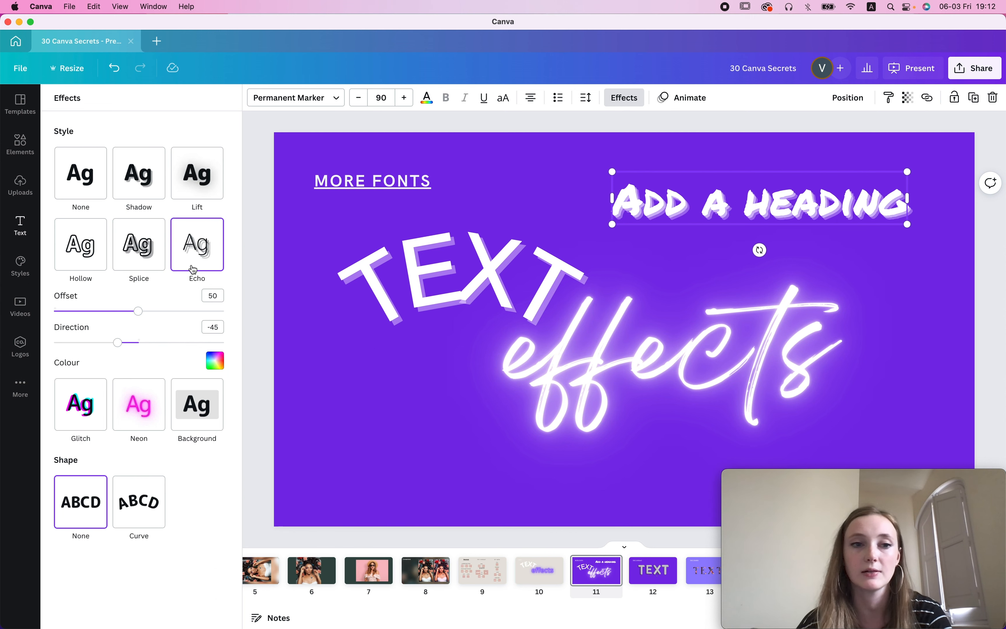
left_click(143, 404)
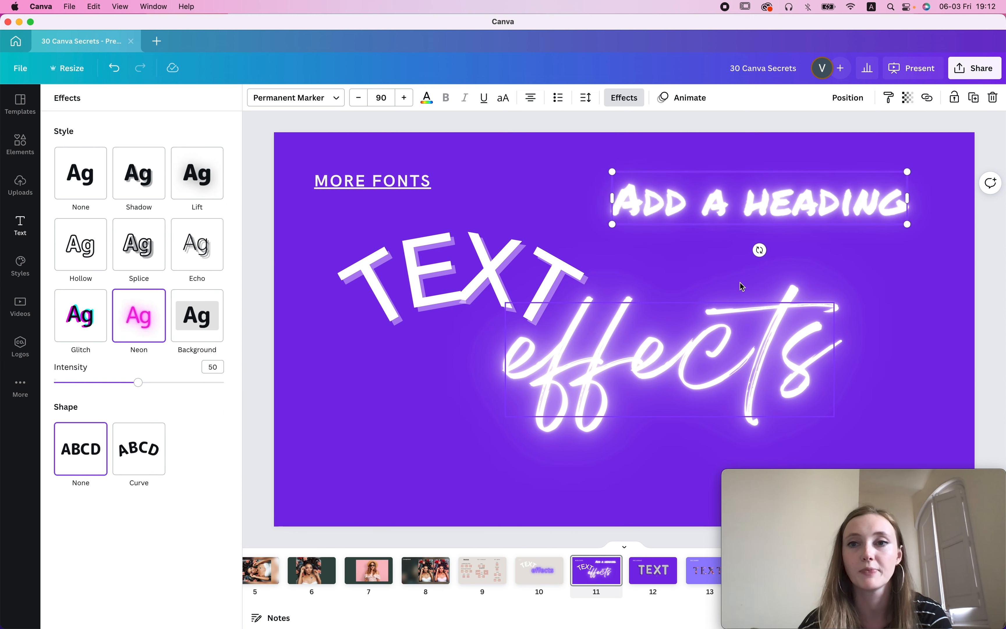
Look through the neighbouring pages and go to the Text Overlay slide on page 12.
scroll(869, 305, "down", 3)
scroll(870, 304, "down", 3)
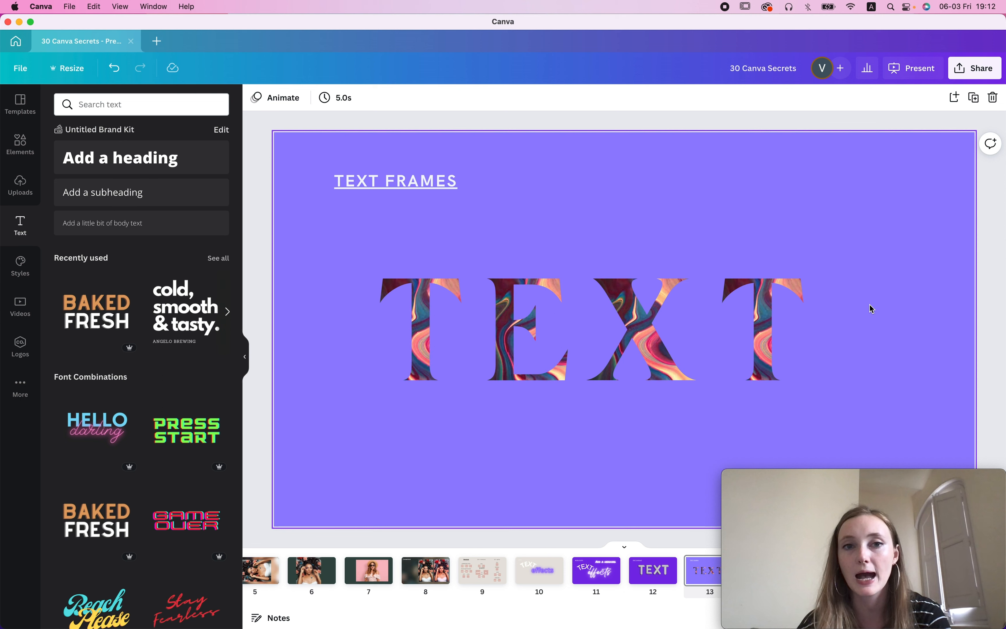
scroll(869, 304, "up", 3)
scroll(622, 235, "up", 3)
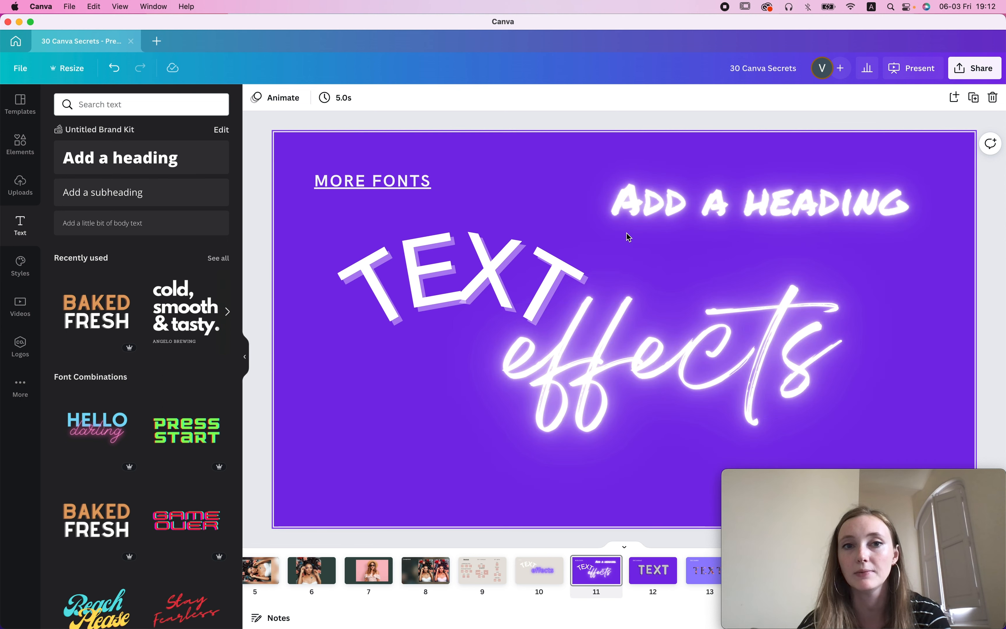
scroll(626, 234, "down", 3)
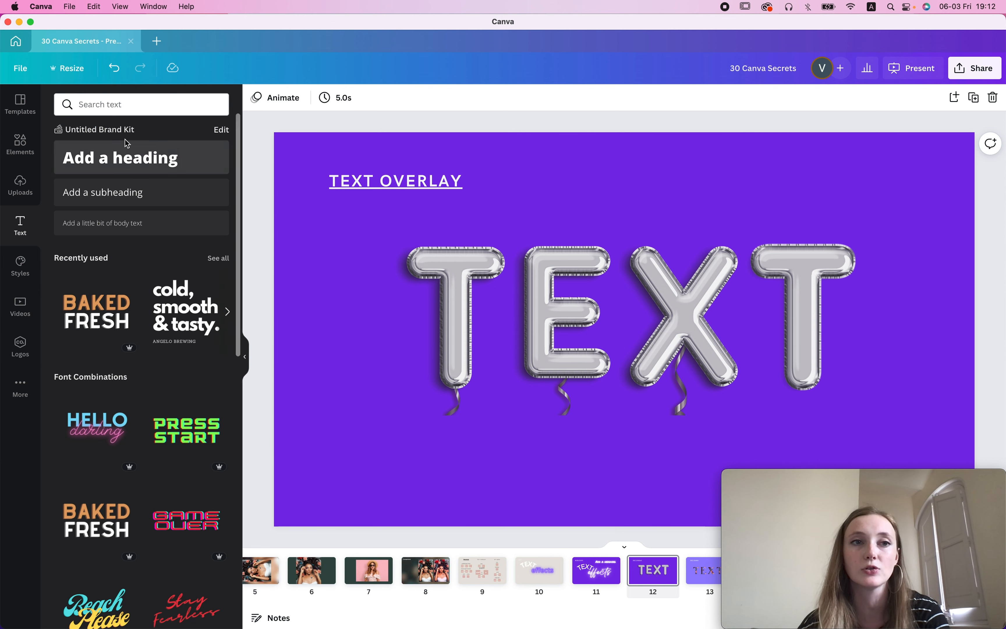
left_click(114, 110)
type("t")
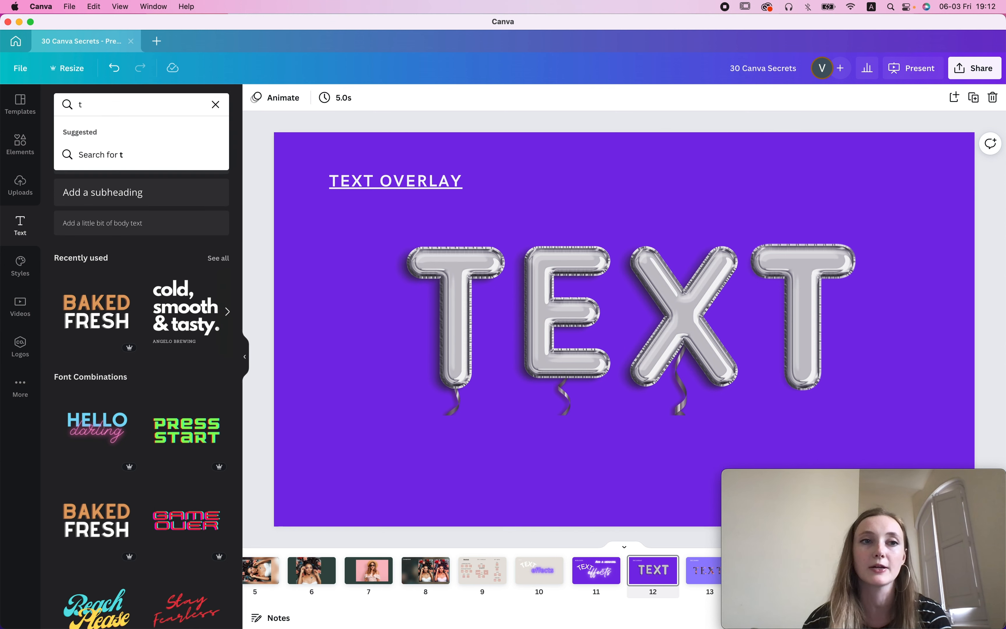
key("Return")
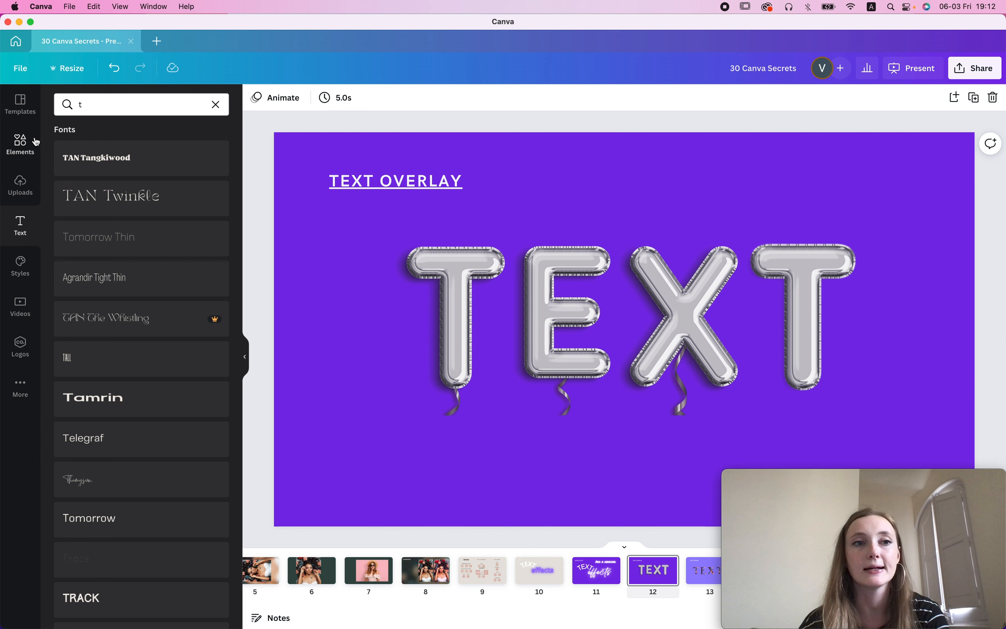
Search the elements library for "t" to find letter graphics for the Text Overlay page.
left_click(37, 142)
left_click(127, 104)
type("t")
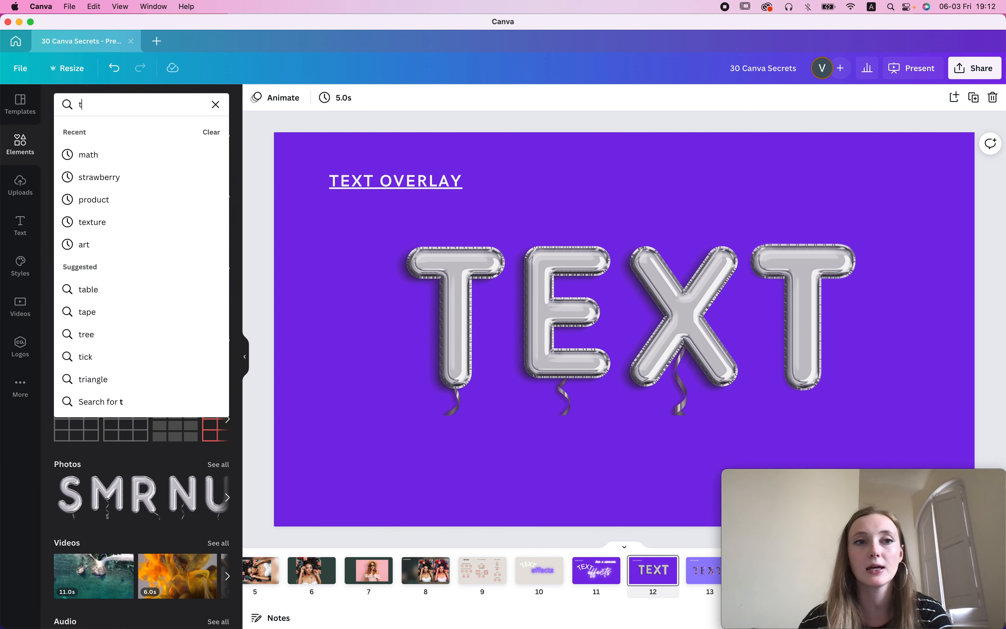
key("Return")
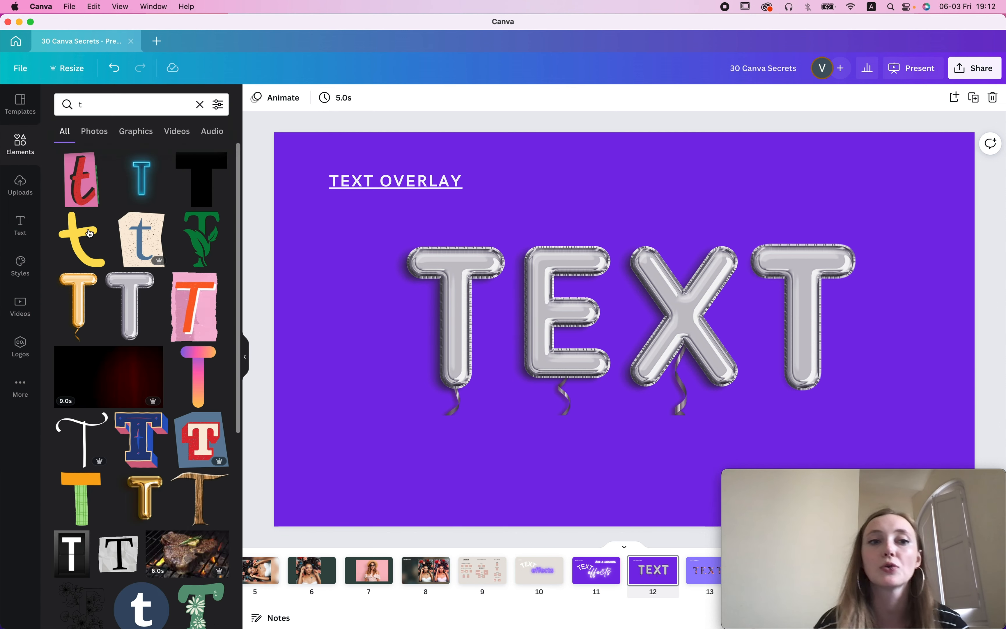
Add the red letter t graphic on pink paper to page 12, browse all its Magic Recommendations, and delete the graphic.
left_click(91, 190)
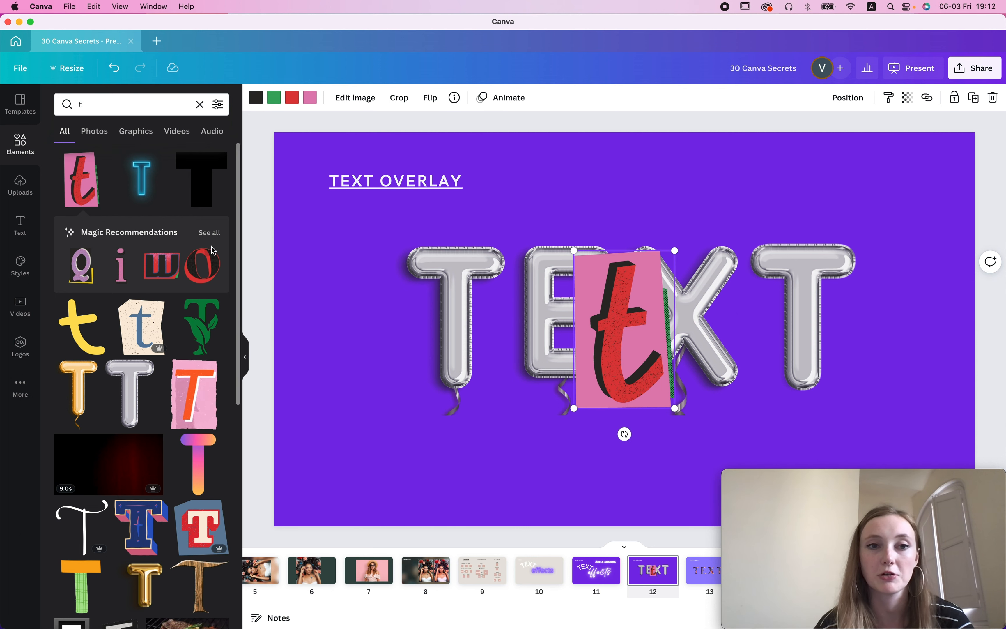
left_click(210, 233)
scroll(156, 509, "down", 15)
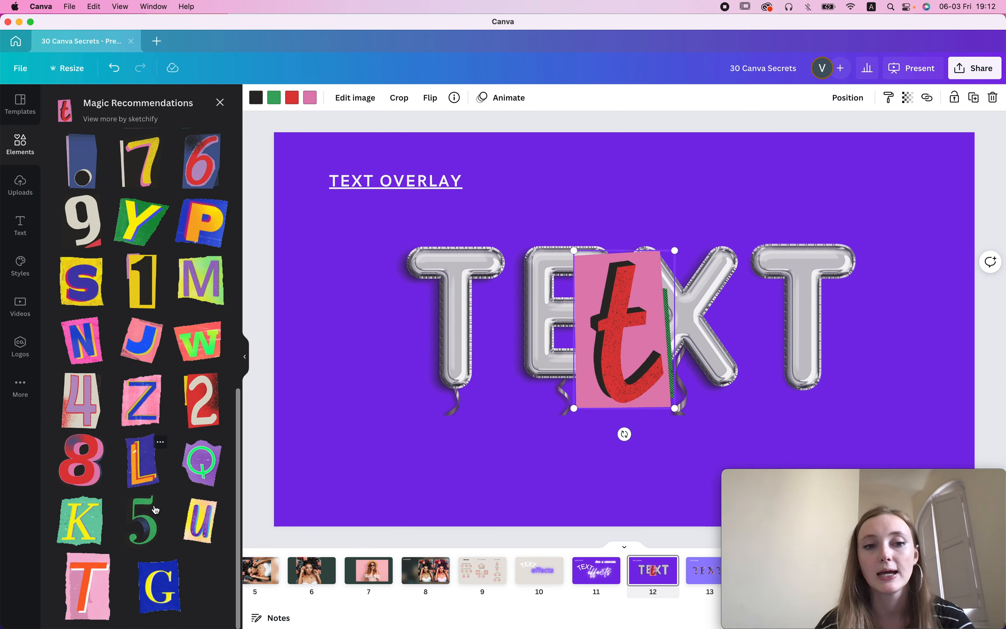
scroll(155, 509, "up", 5)
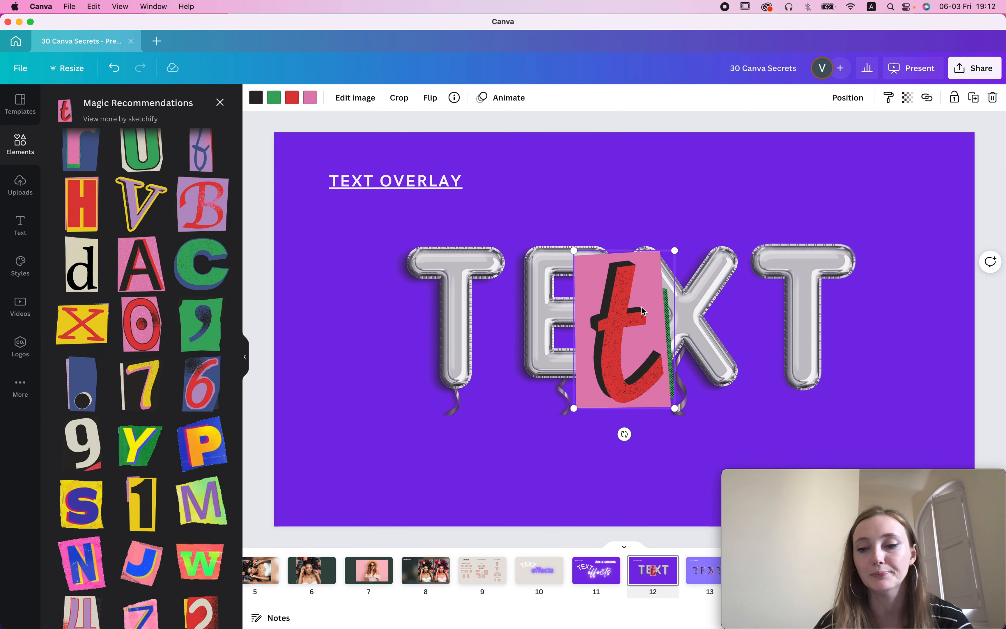
key("Delete")
Flip between the Text Overlay and Text Frames slides, ending on the Text Frames slide, page 13.
key("Right")
key("Right")
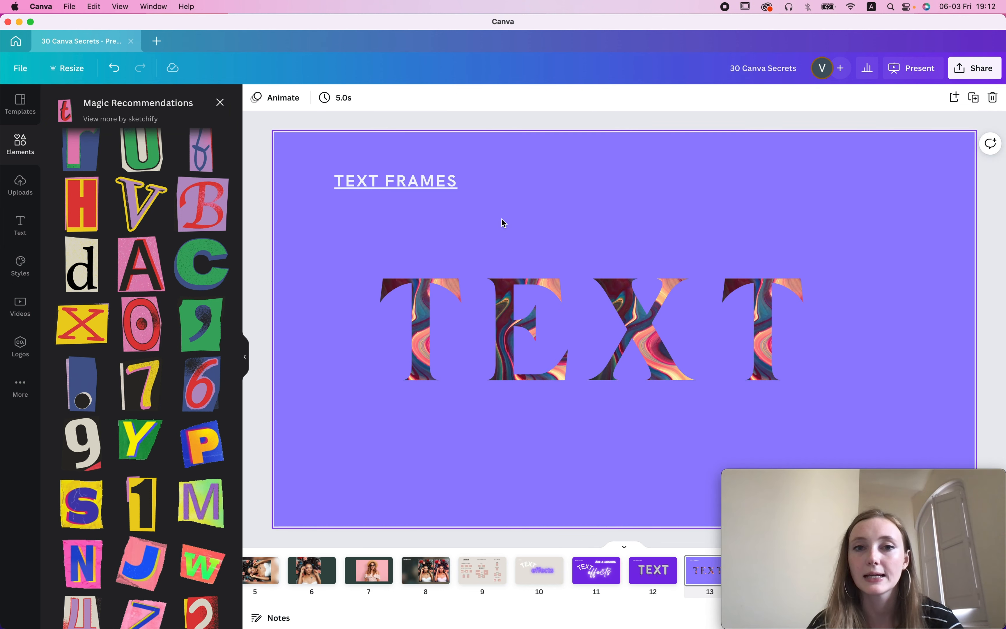
key("Left")
key("Left")
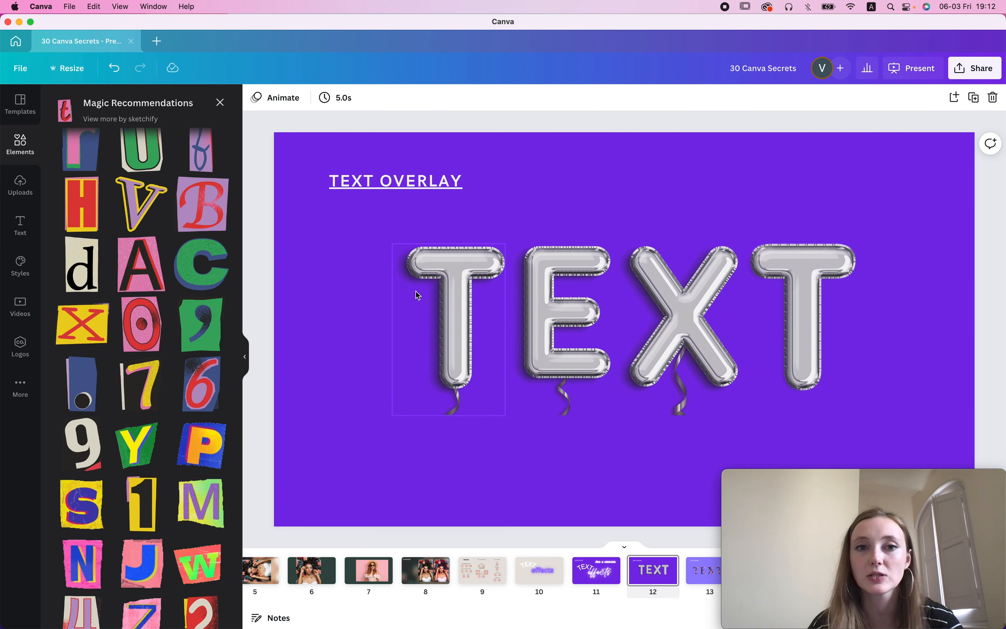
key("Right")
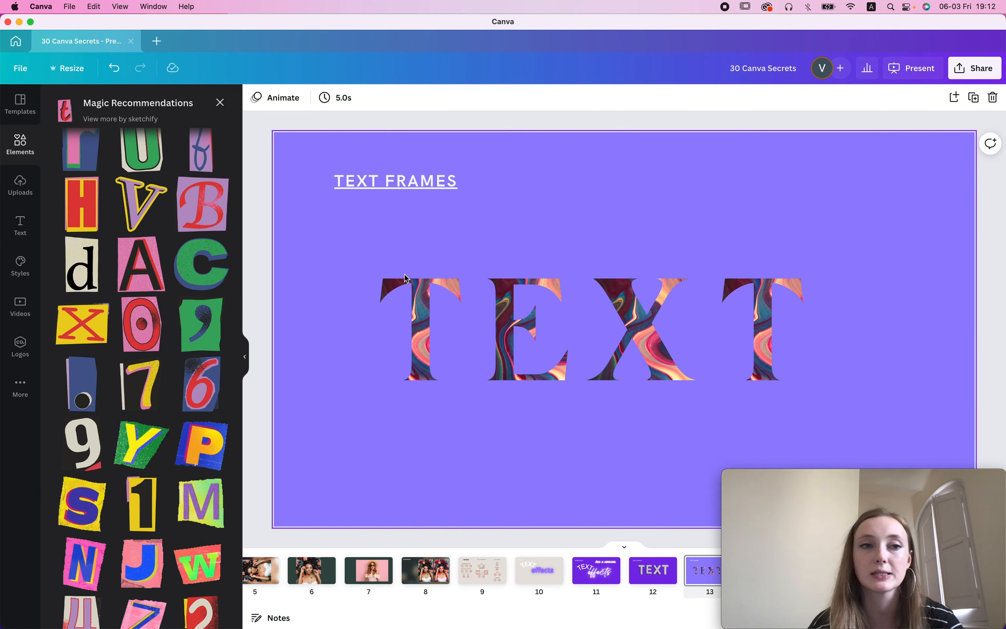
Open the full Frames collection in the elements library and browse the available frame shapes.
left_click(29, 143)
scroll(169, 334, "down", 5)
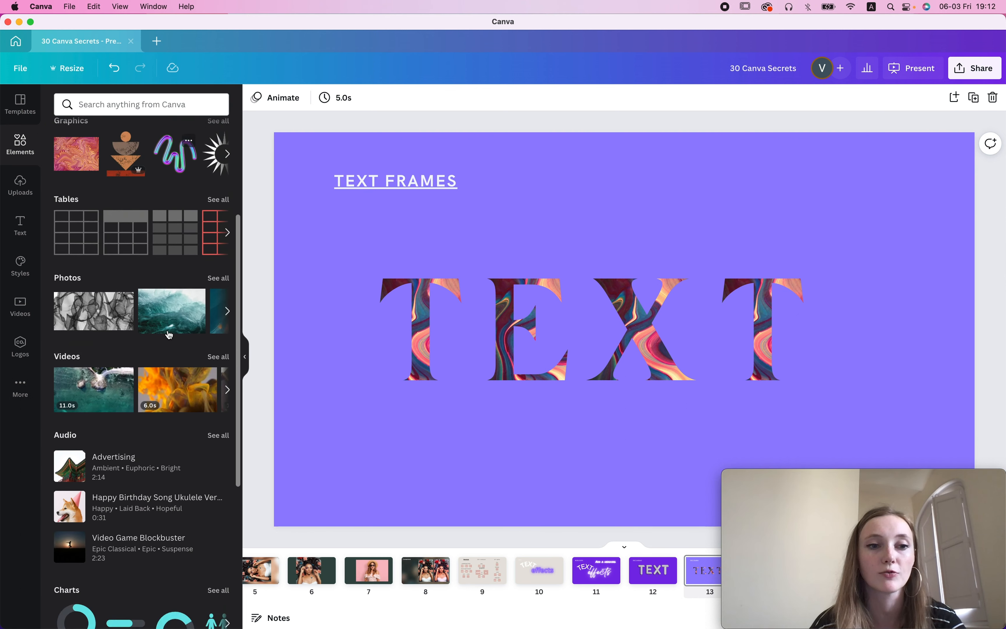
scroll(169, 335, "down", 4)
scroll(71, 445, "down", 3)
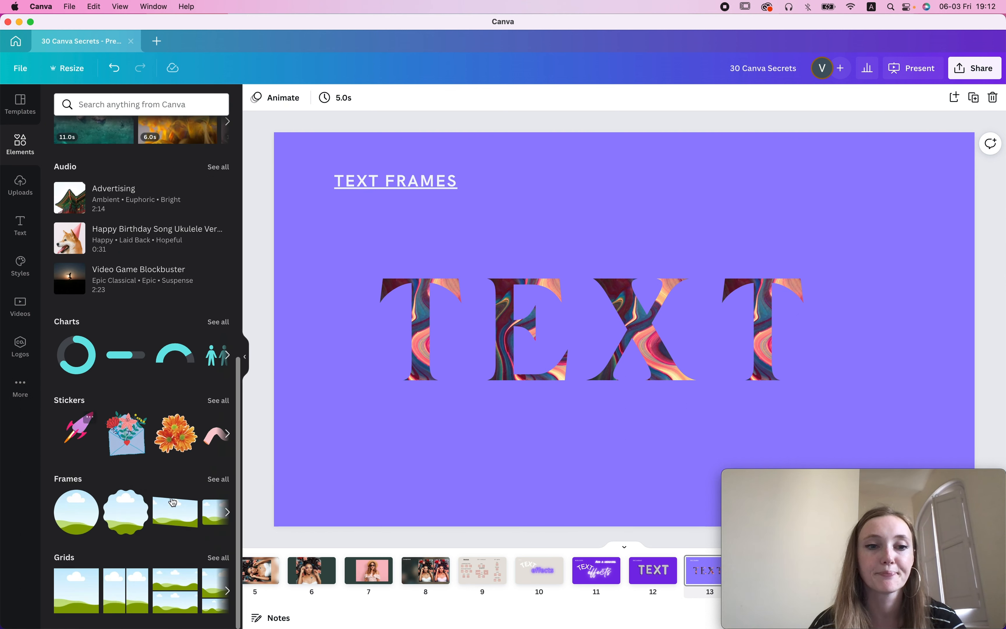
left_click(222, 480)
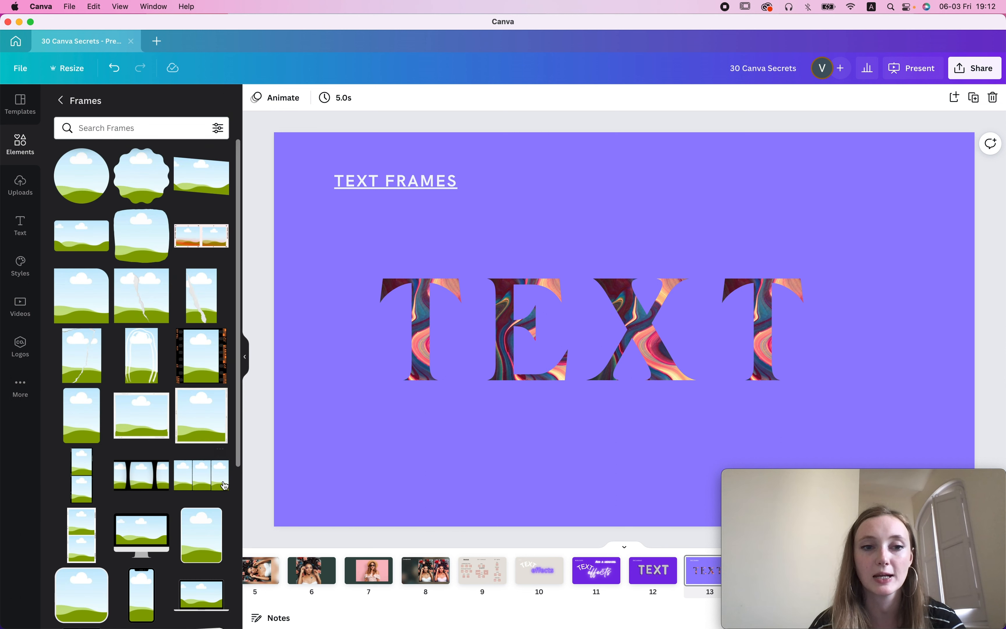
scroll(159, 517, "down", 5)
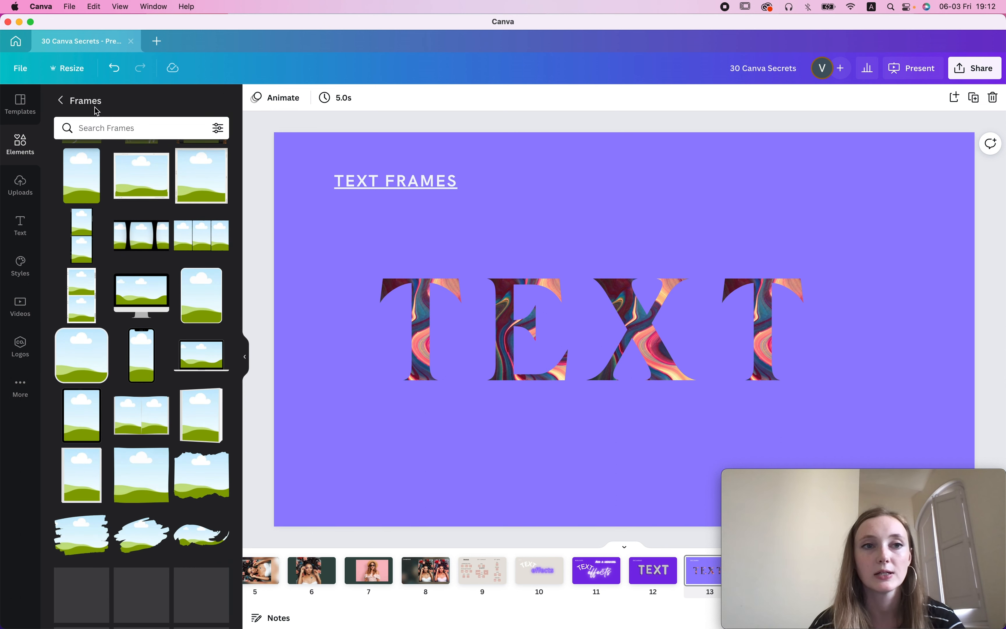
Search the Frames collection for "t" and look through the results for letter-shaped frames.
left_click(102, 127)
type("t")
key("Return")
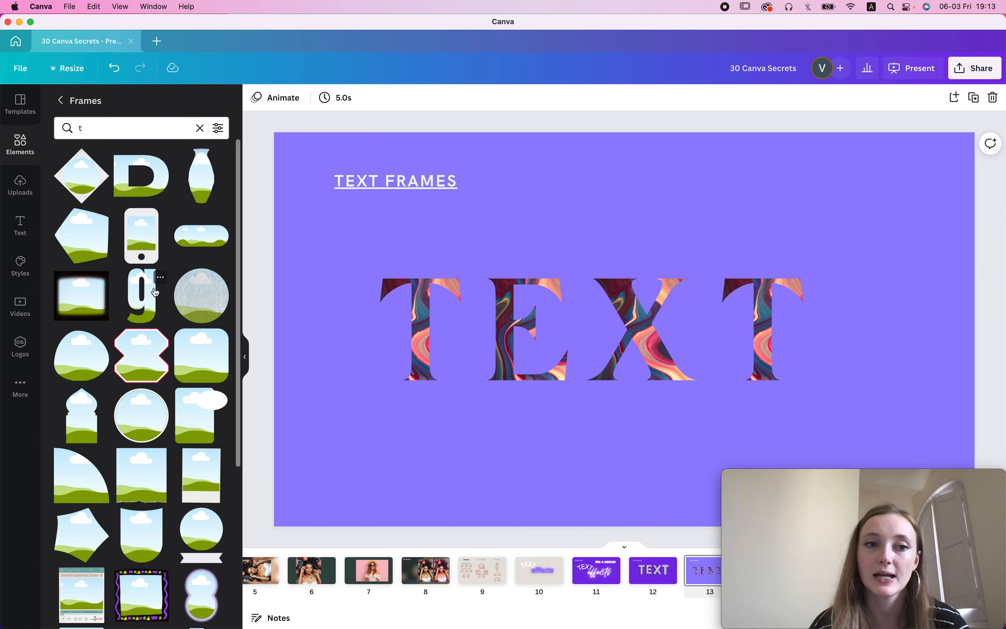
scroll(145, 297, "down", 4)
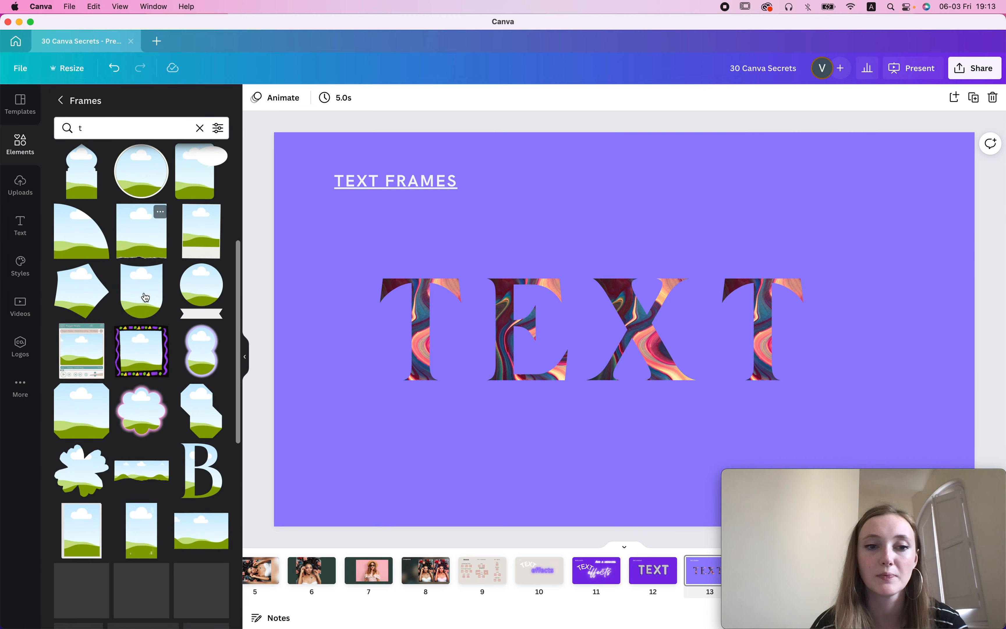
Search the Frames collection for "text", add the letter A frame to the slide, and place it just after the word TEXT.
scroll(144, 303, "up", 4)
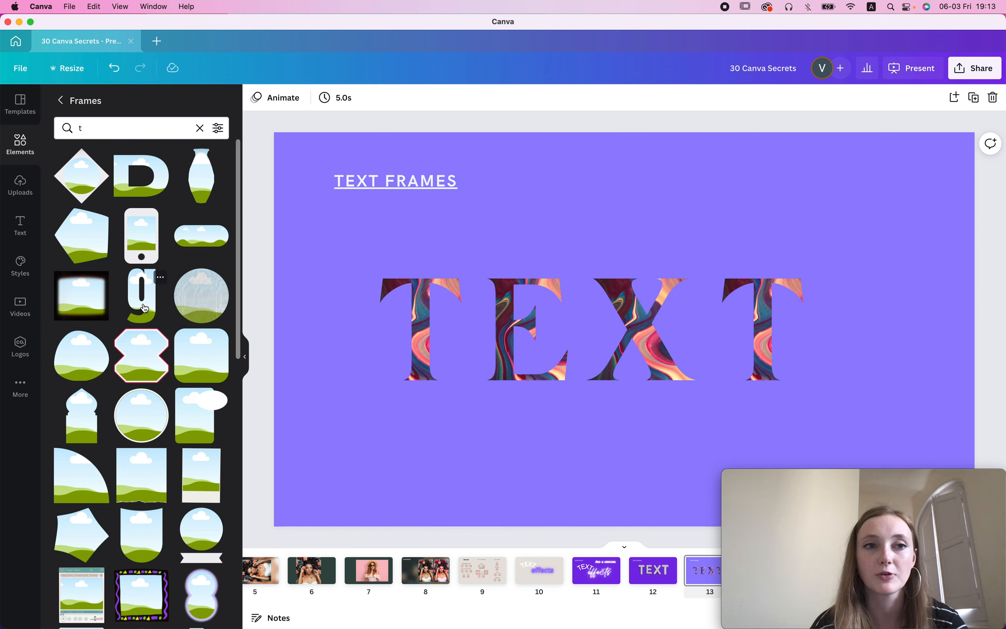
left_click(101, 128)
type("ext")
key("Return")
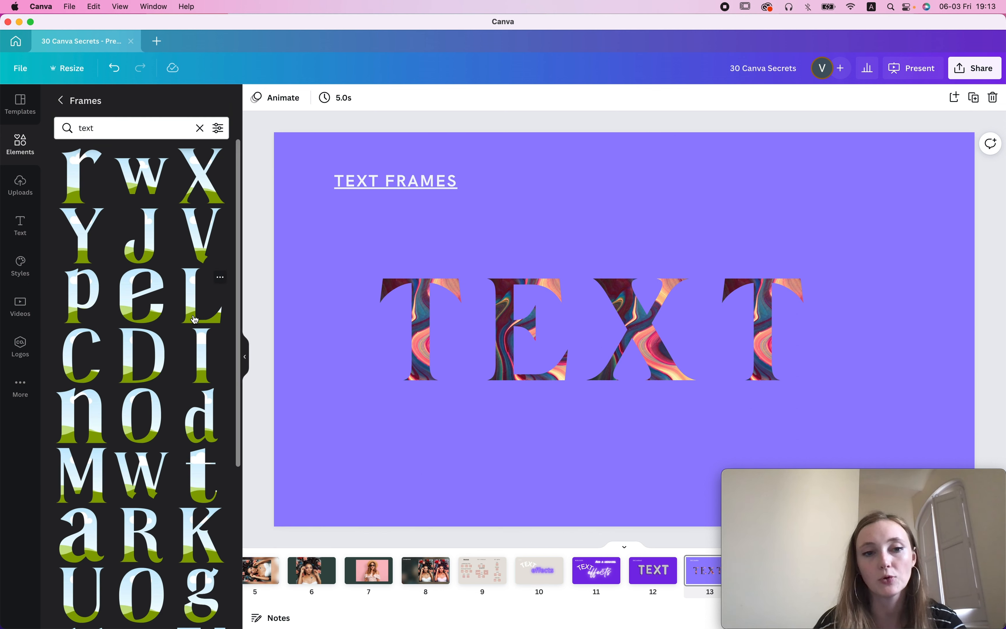
scroll(195, 319, "down", 10)
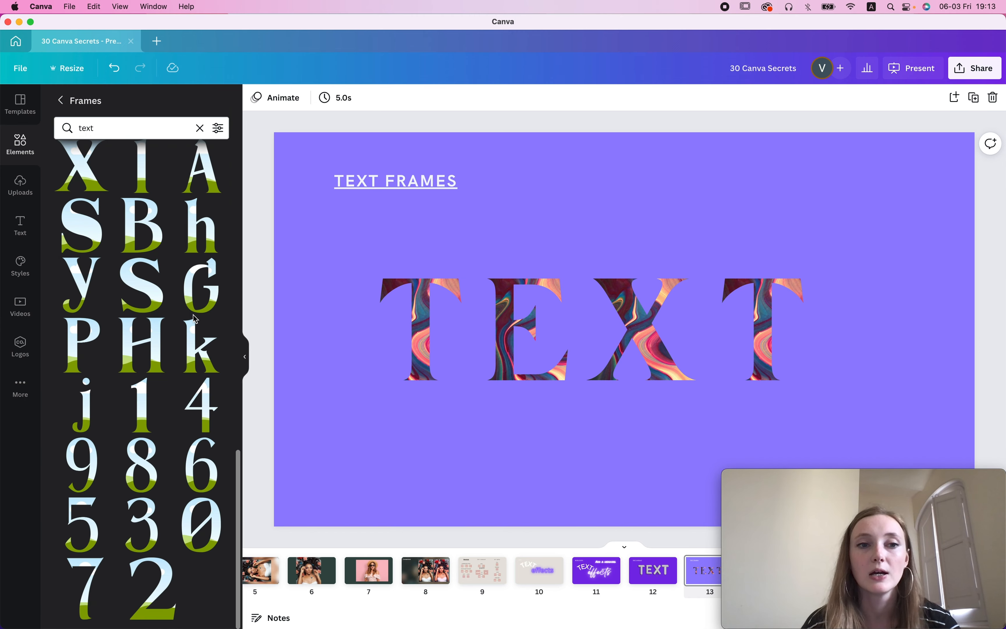
left_click(203, 179)
left_click_drag(969, 264, 865, 291)
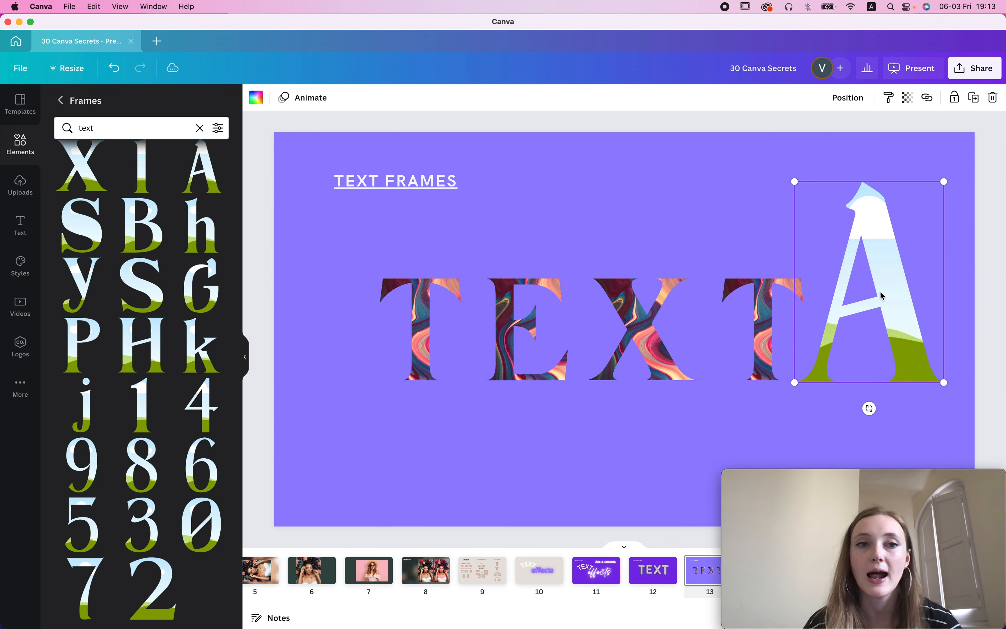
Search all elements for "abstract" and fill the letter A frame with the pink, yellow and blue gradient image.
double_click(113, 125)
left_click(67, 101)
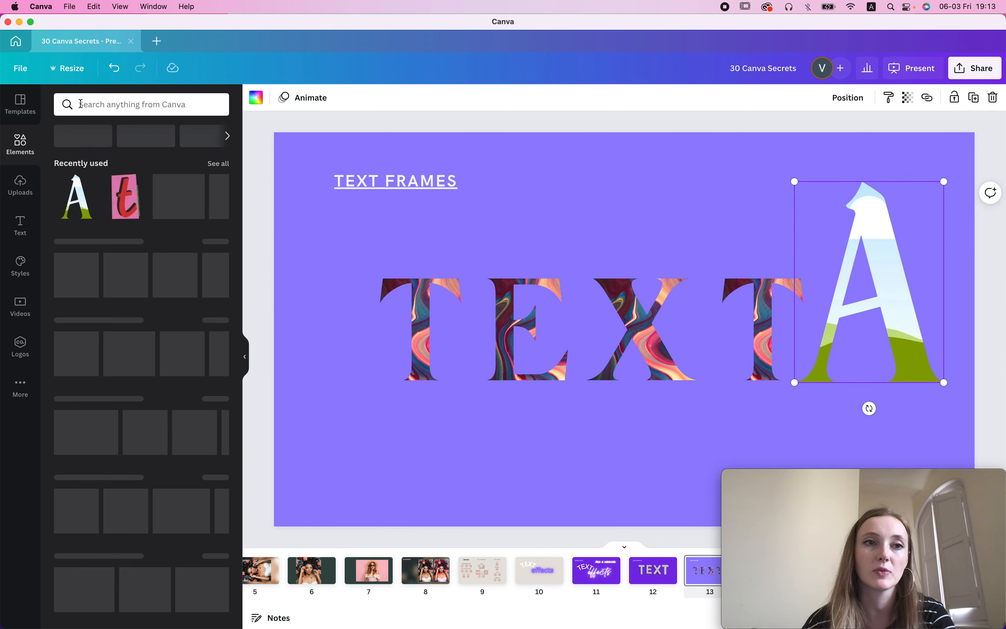
left_click(113, 104)
type("abstr")
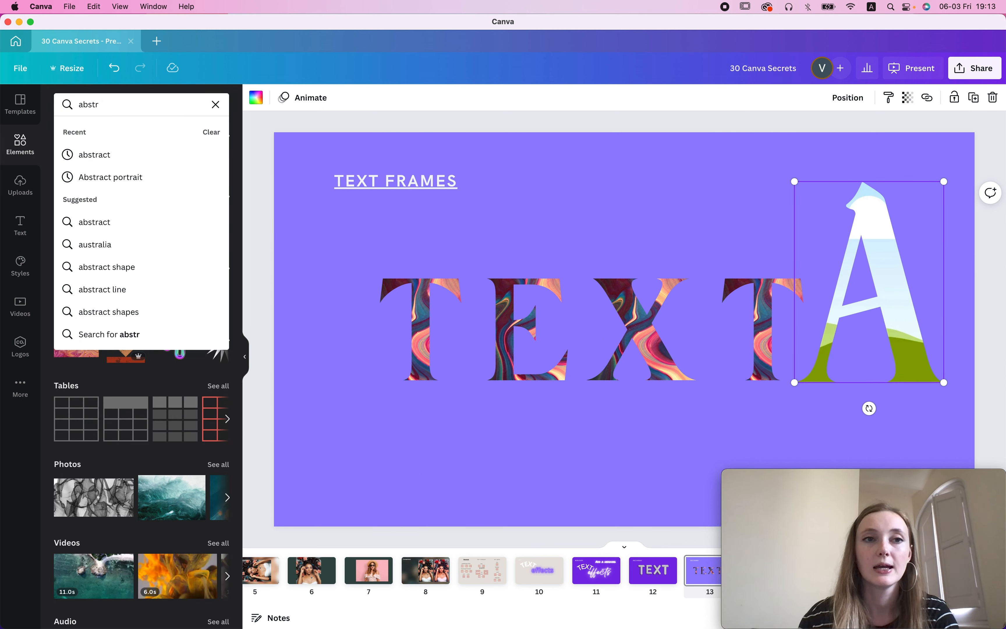
type("act")
key("Return")
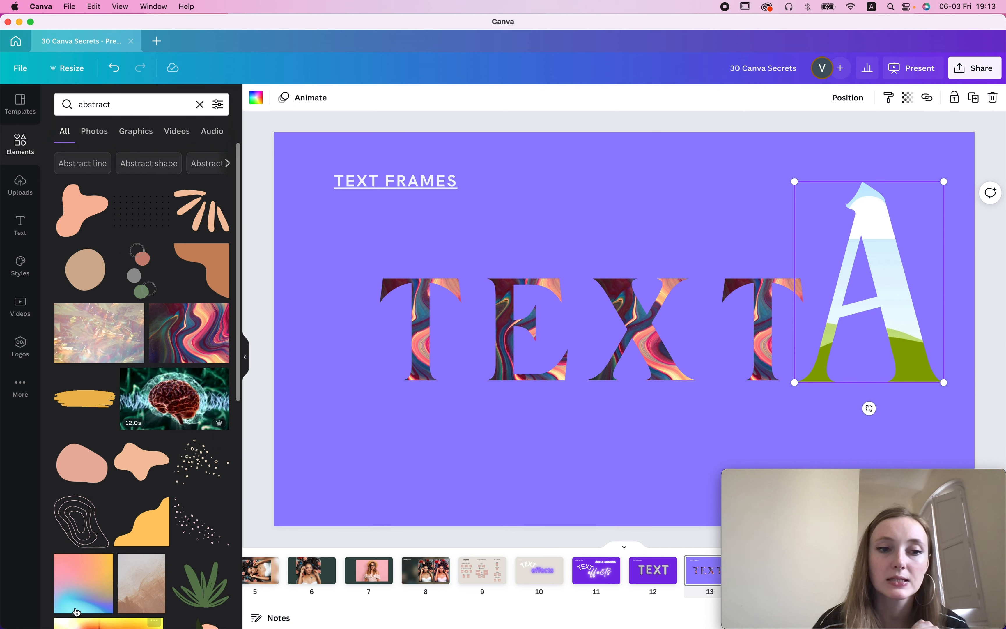
left_click_drag(77, 610, 879, 223)
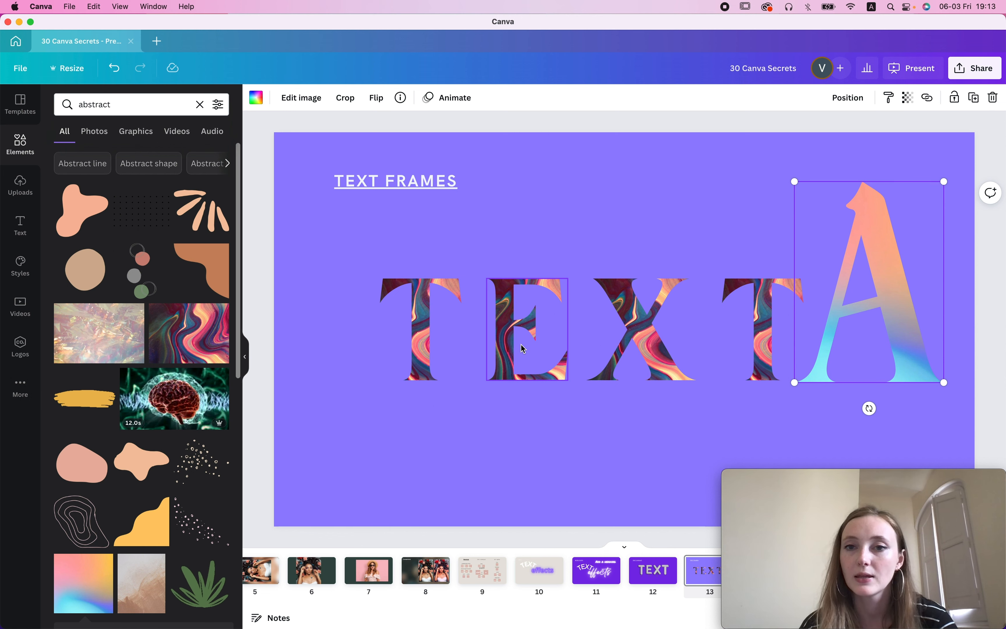
left_click(511, 153)
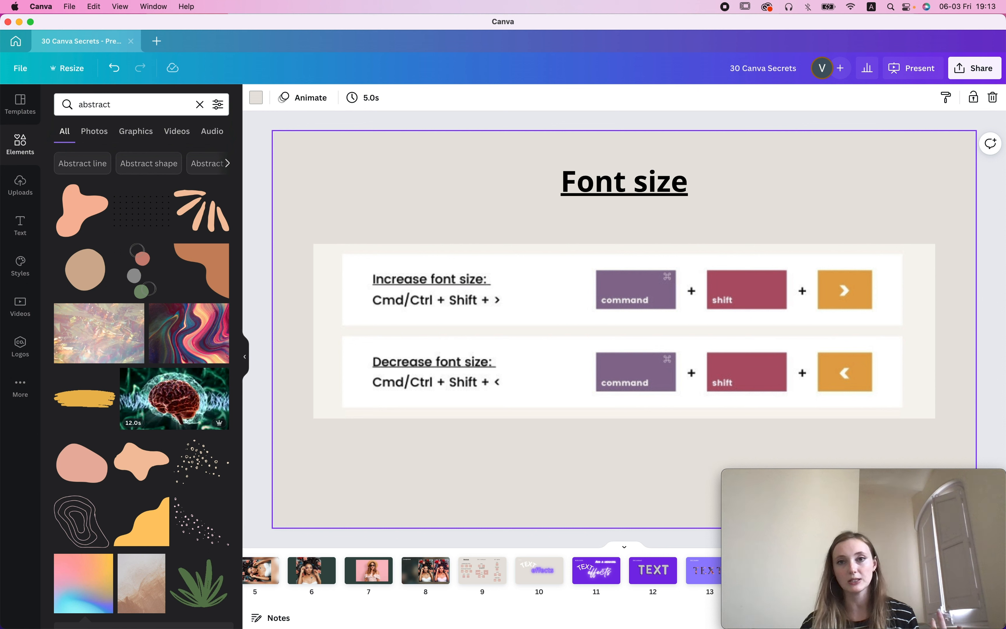
On the Font size slide, increase the heading's font size to 96,4.
left_click(638, 187)
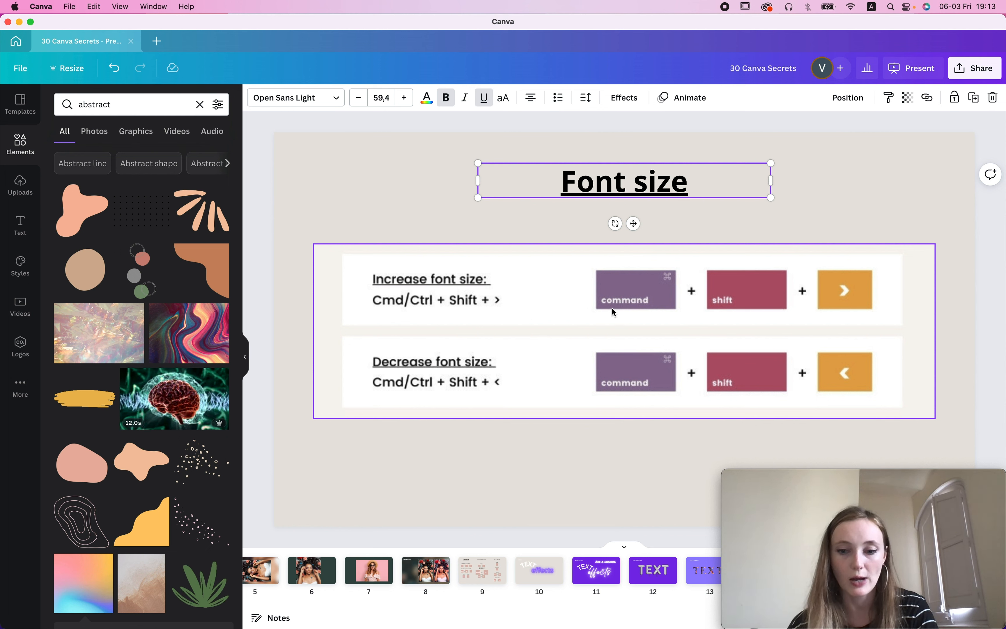
key("super+shift+period")
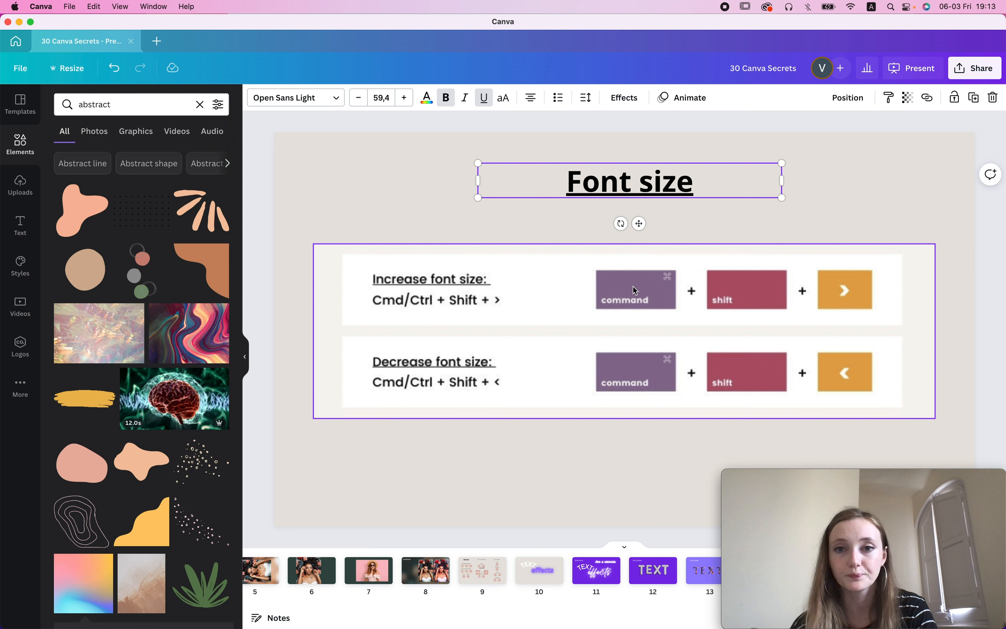
key("super+shift+period")
key("super+shift+period")
key("super+shift+period")
key("super+shift+period")
key("super+shift+period")
key("super+shift+period")
key("super+shift+period")
key("super+shift+period")
key("super+shift+period")
key("super+shift+period")
key("super+shift+period")
key("super+shift+period")
key("super+shift+period")
key("super+shift+period")
key("super+shift+period")
key("super+shift+period")
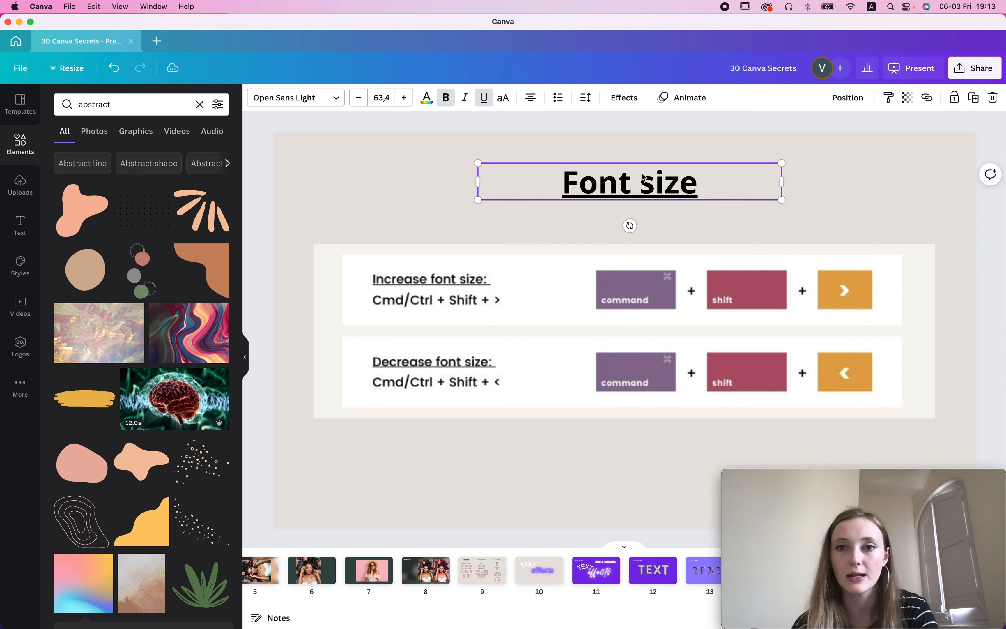
key("super+shift+period")
key("super+shift+period")
key("super+shift+period")
key("super+shift+period")
key("super+shift+period")
key("super+shift+period")
key("super+shift+period")
key("super+shift+period")
key("super+shift+period")
key("super+shift+period")
key("super+shift+period")
key("super+shift+period")
key("super+shift+period")
key("super+shift+period")
key("super+shift+period")
key("super+shift+period")
key("super+shift+period")
key("super+shift+period")
key("super+shift+period")
key("super+shift+period")
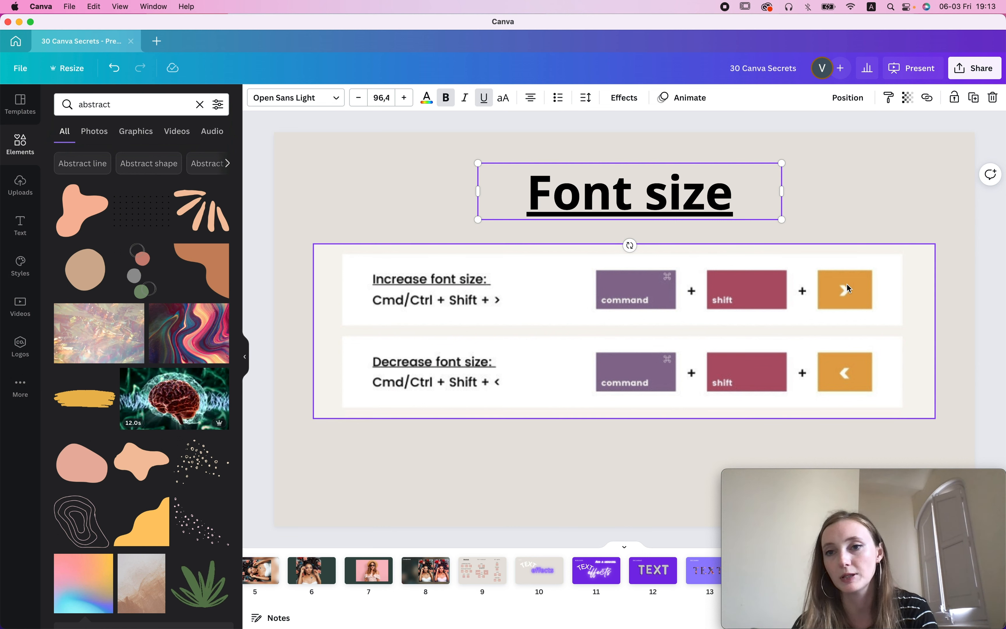
Decrease the Font size heading's text to 89,4 and deselect it.
double_click(692, 192)
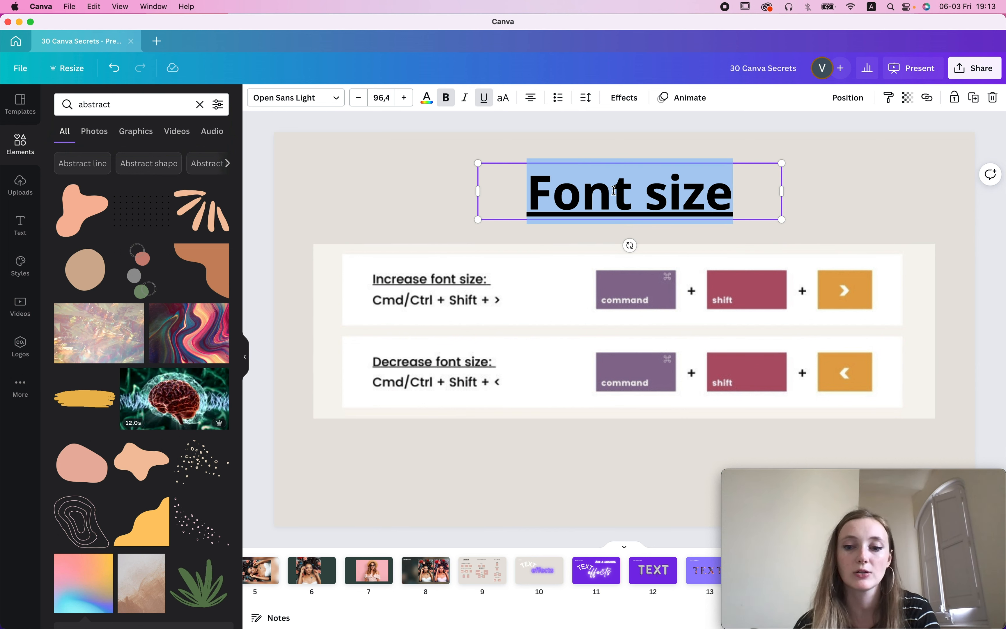
key("super+shift+comma")
key("super+shift+comma")
key("super+shift+comma")
key("super+shift+comma")
key("super+shift+comma")
key("super+shift+comma")
key("super+shift+comma")
key("super+shift+comma")
key("super+shift+comma")
key("super+shift+comma")
key("super+shift+comma")
key("super+shift+comma")
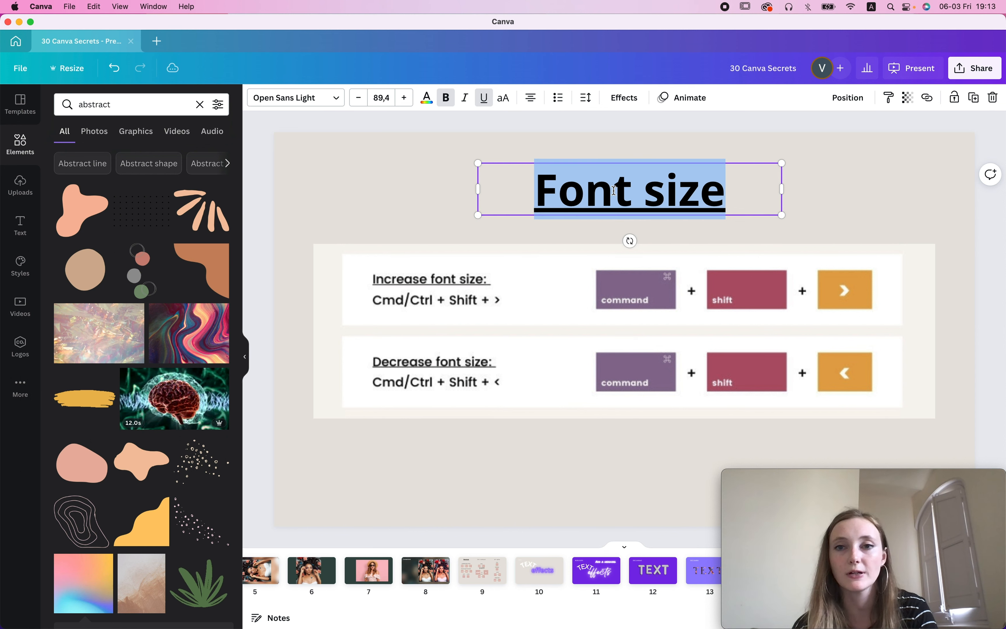
left_click(826, 210)
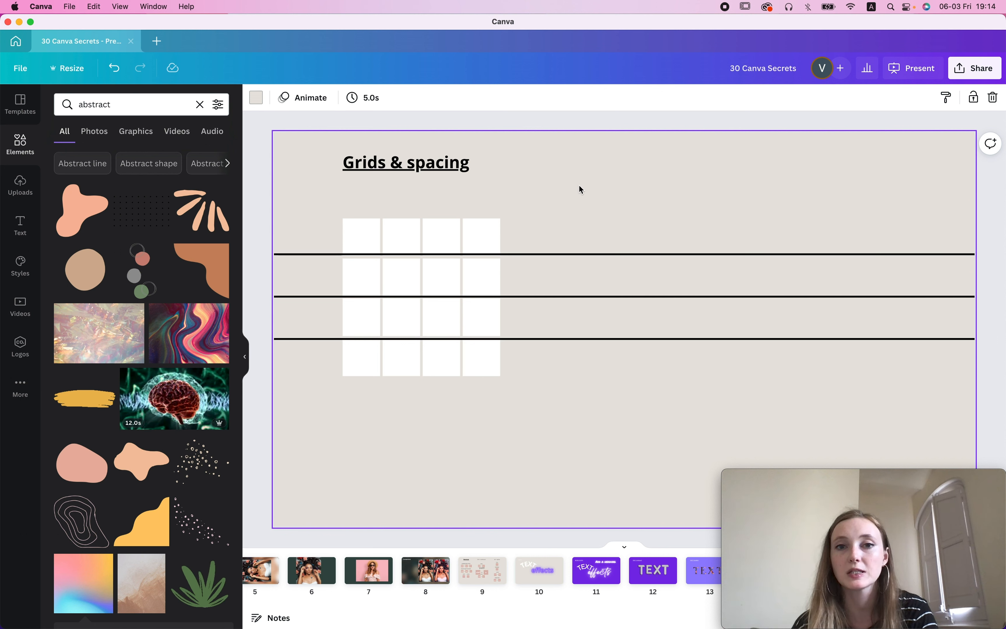
On the Grids & spacing slide, show rulers and guides and add a vertical guide at about 400 px between the middle grid columns.
left_click(23, 74)
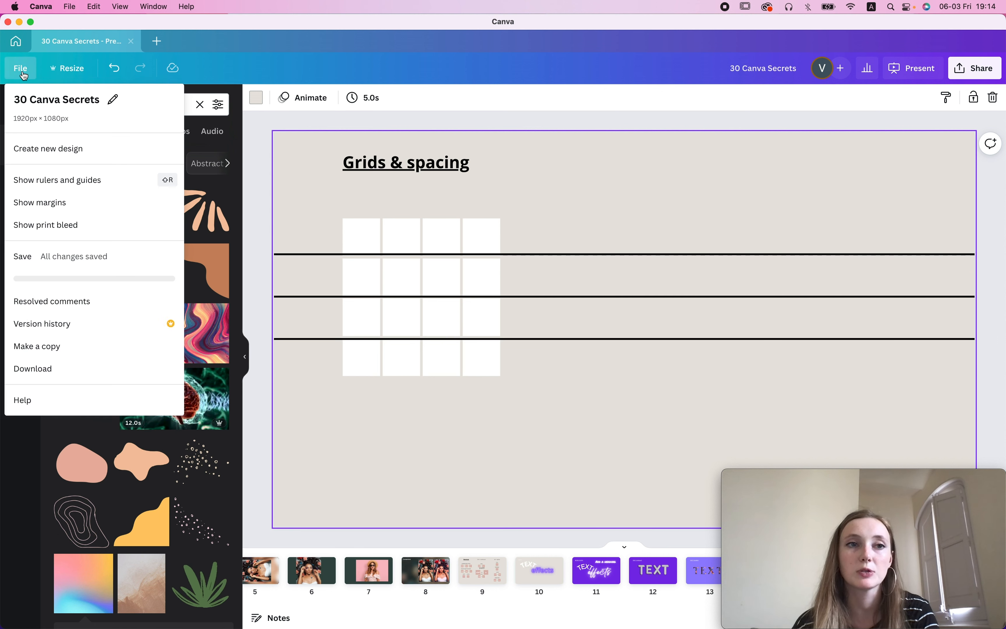
left_click(41, 181)
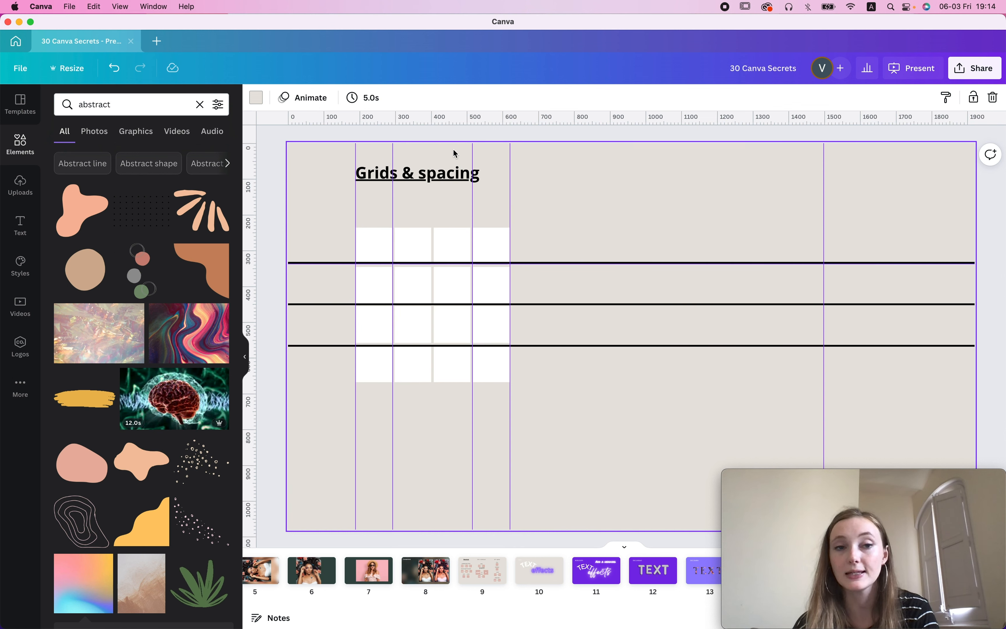
left_click_drag(251, 167, 431, 219)
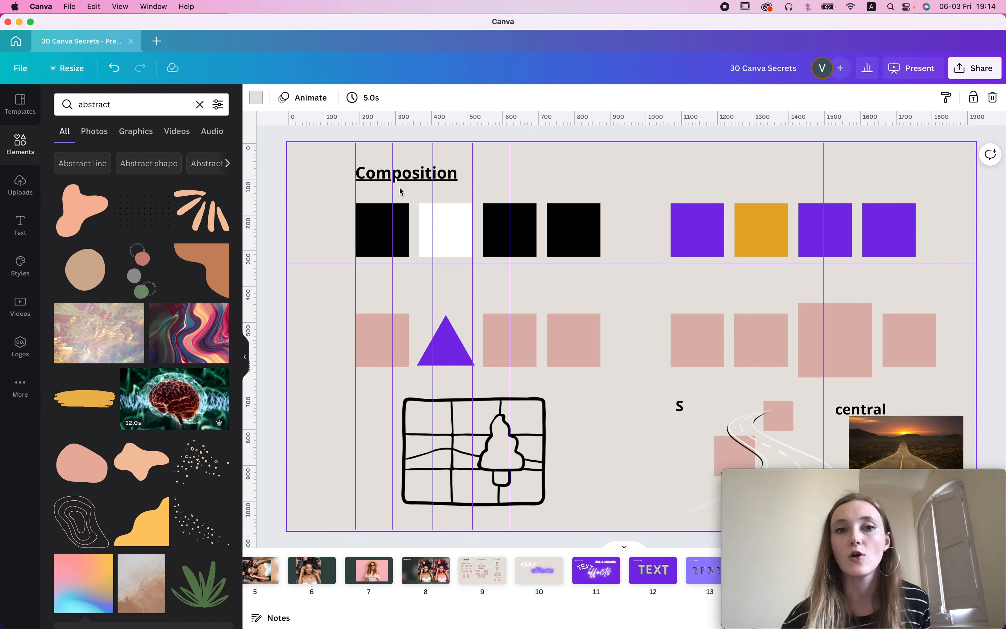
Hide the rulers and guides on the Composition slide.
left_click(65, 68)
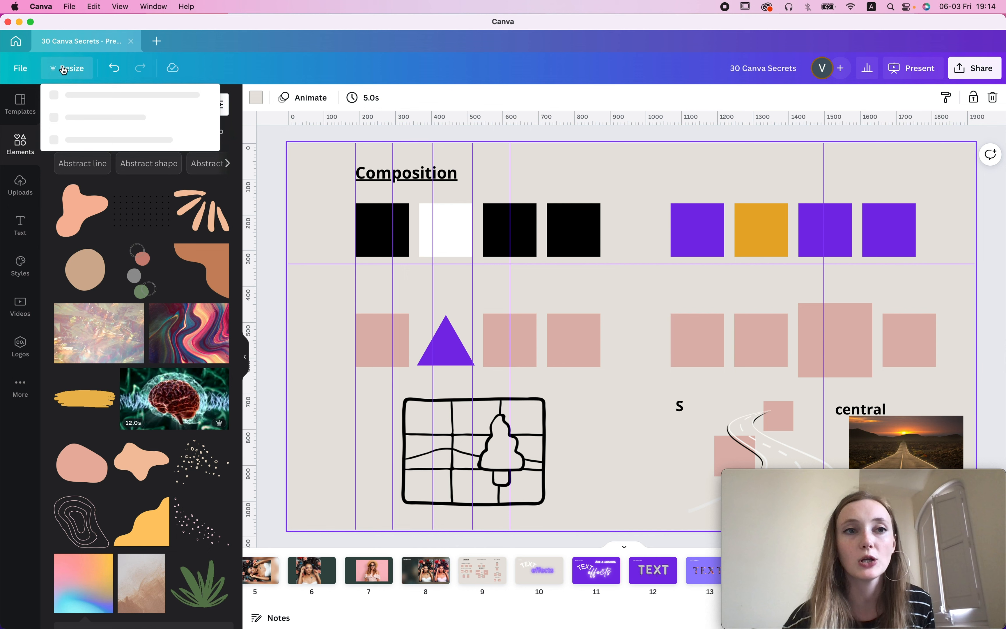
left_click(21, 72)
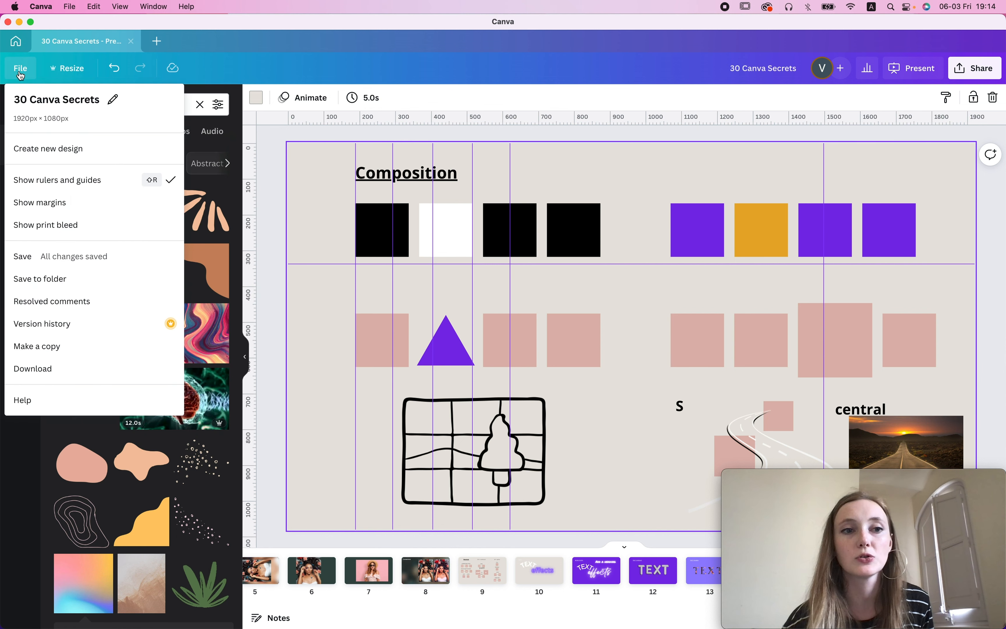
left_click(86, 180)
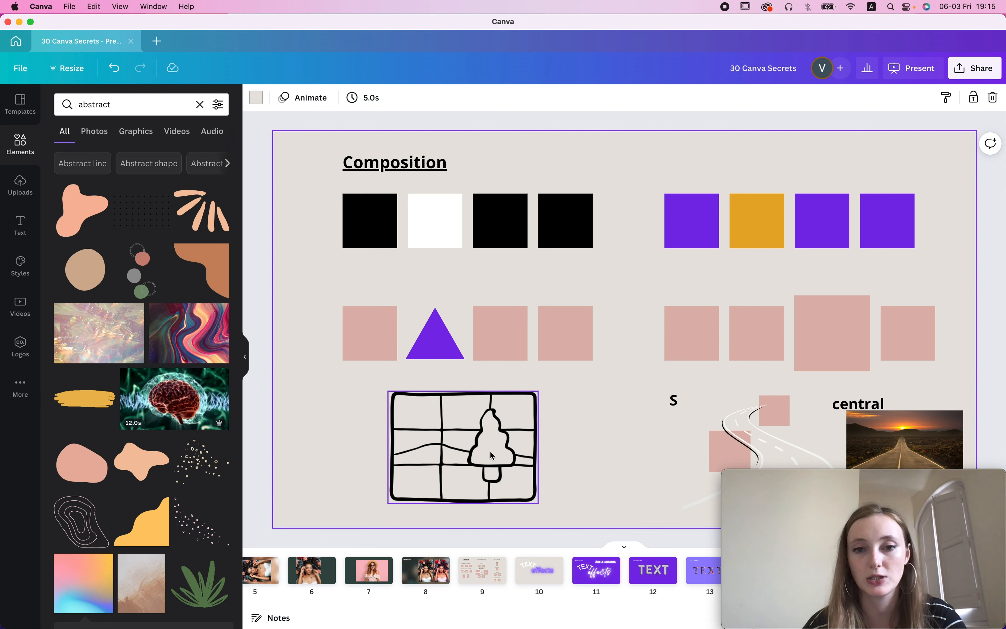
Search the elements library for "composition".
left_click(111, 106)
double_click(110, 106)
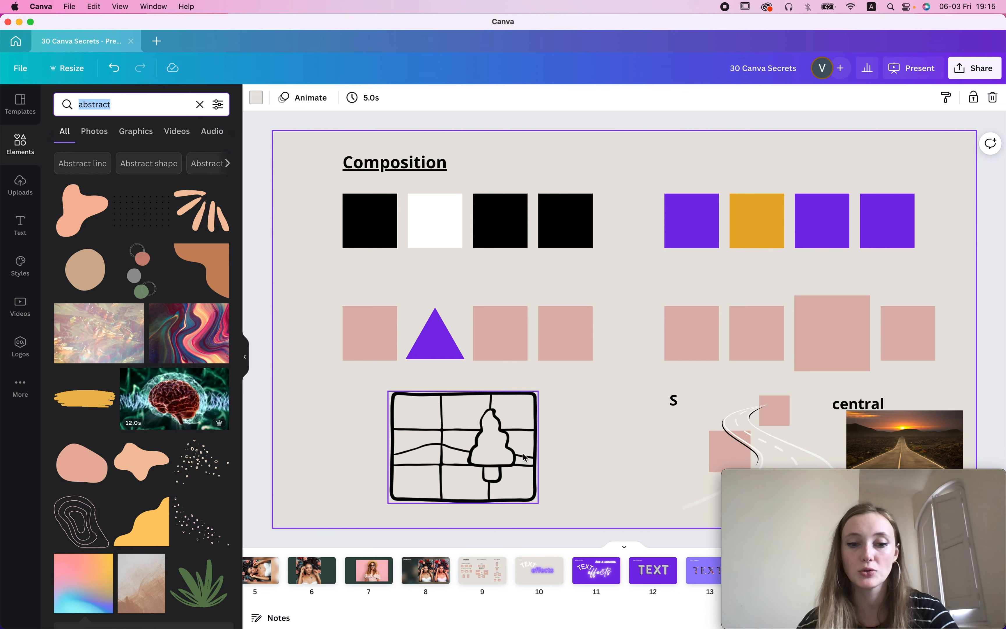
type("composition")
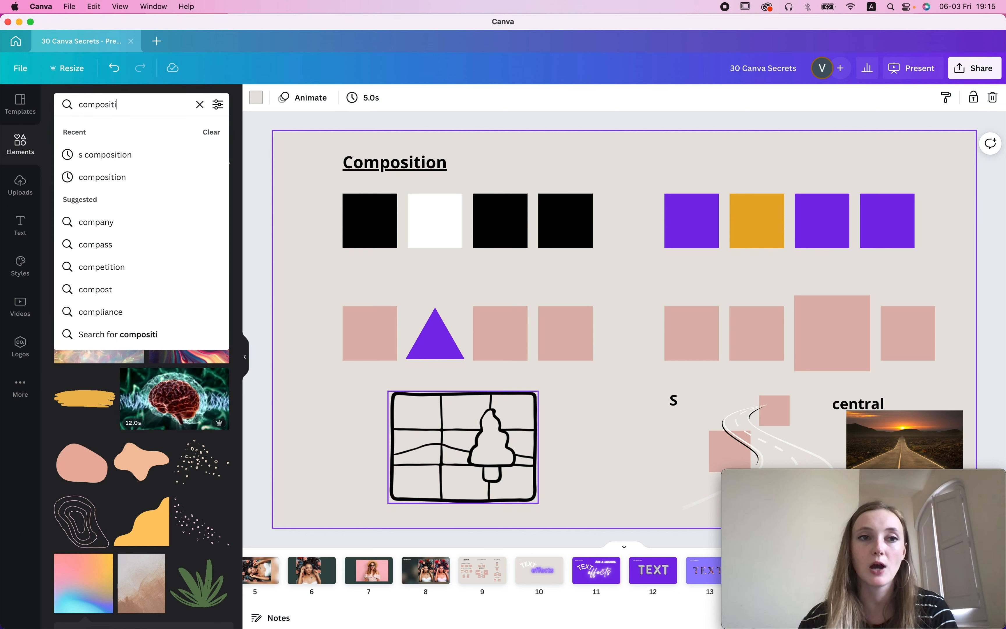
key("Return")
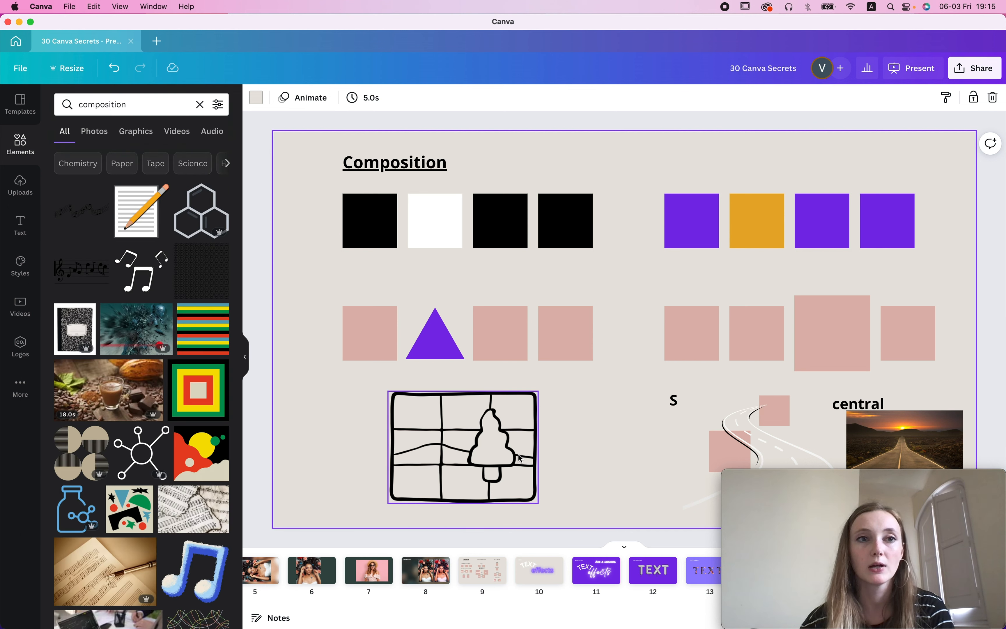
Search elements for "rule of thirds", add the orange grid graphic with four blue dots, and enlarge it to the slide's full height.
double_click(104, 104)
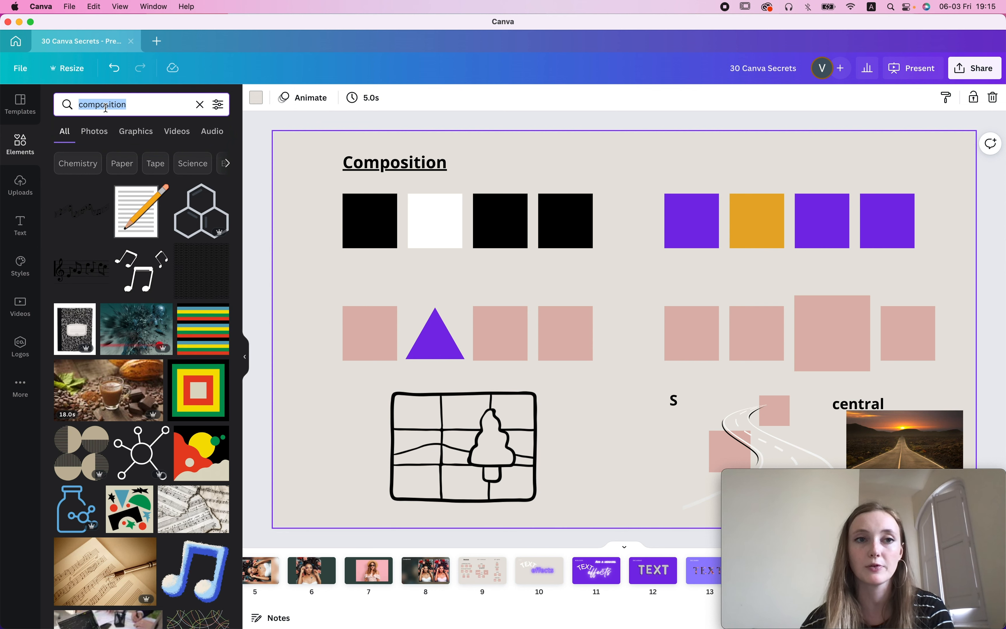
type("rule of ")
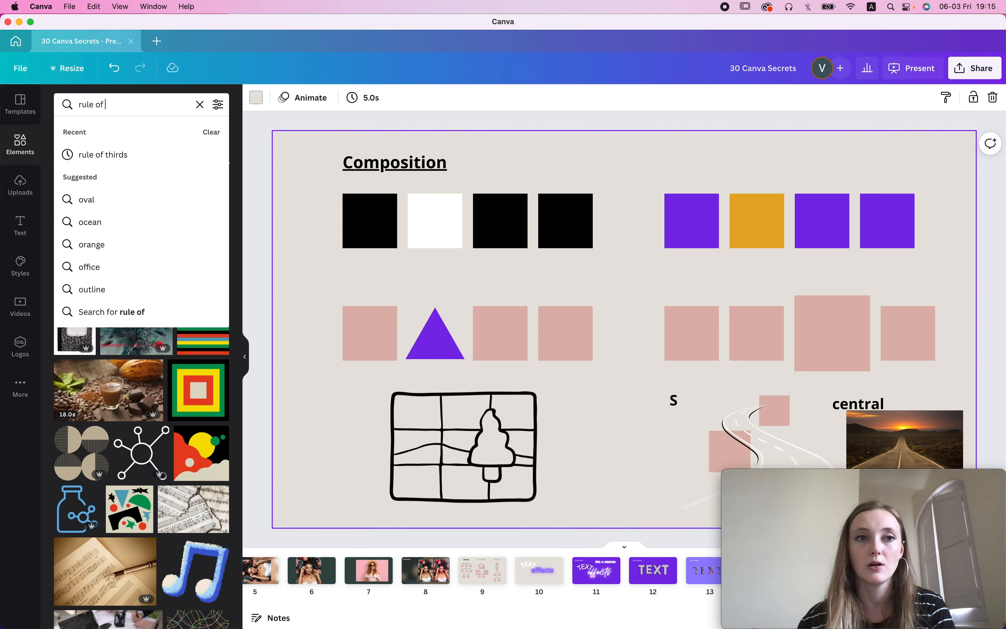
type("thirds")
key("Return")
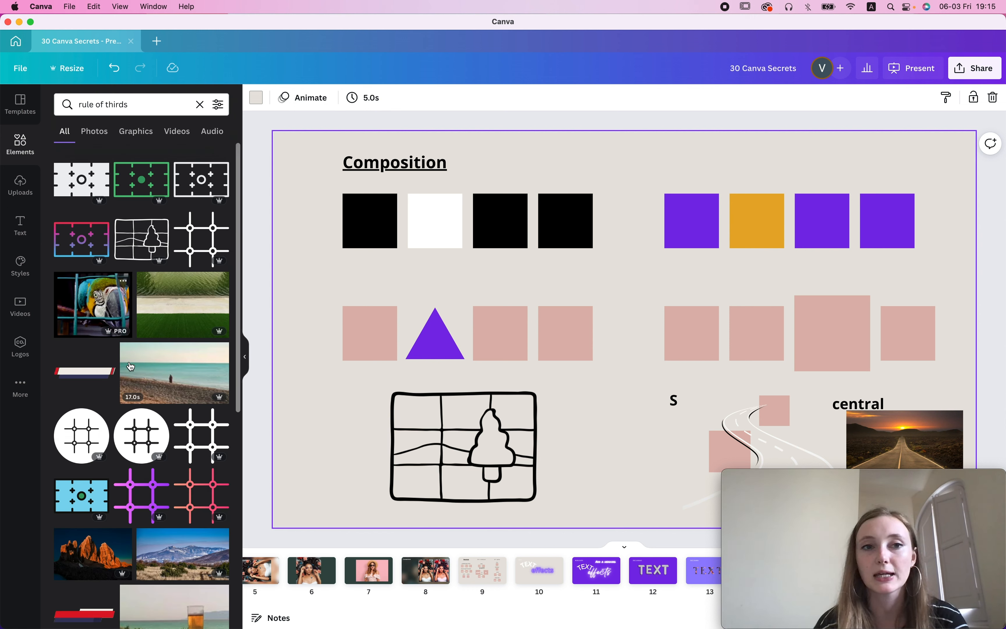
scroll(144, 512, "down", 5)
scroll(143, 513, "down", 2)
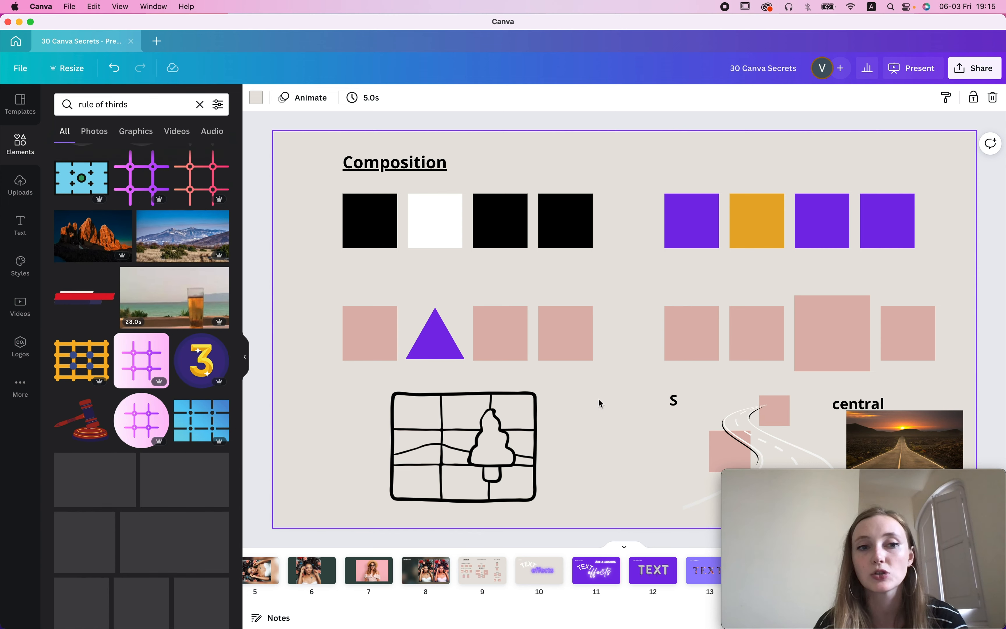
left_click(64, 361)
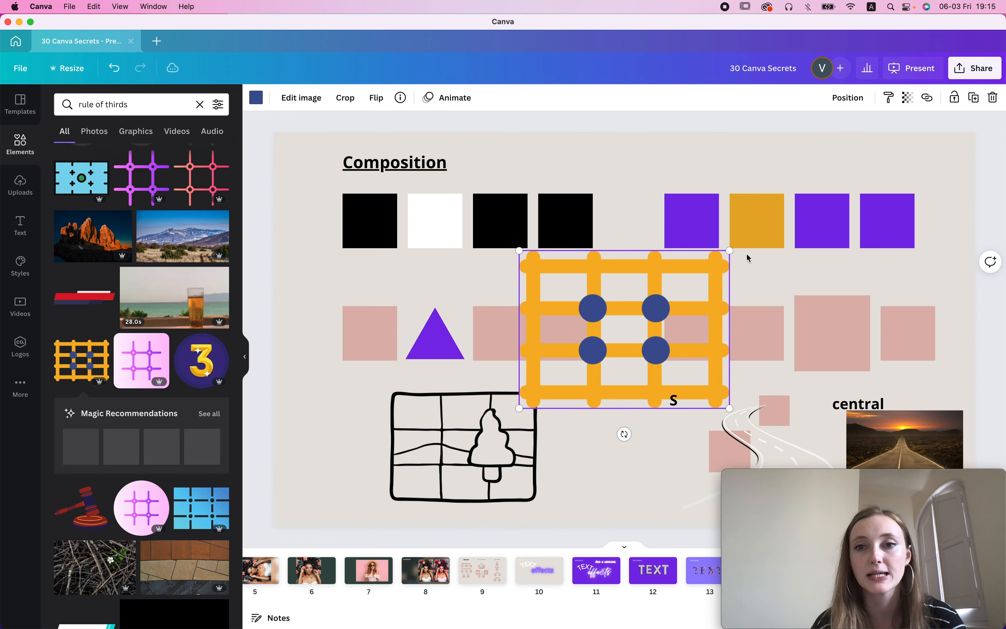
left_click_drag(728, 249, 934, 212)
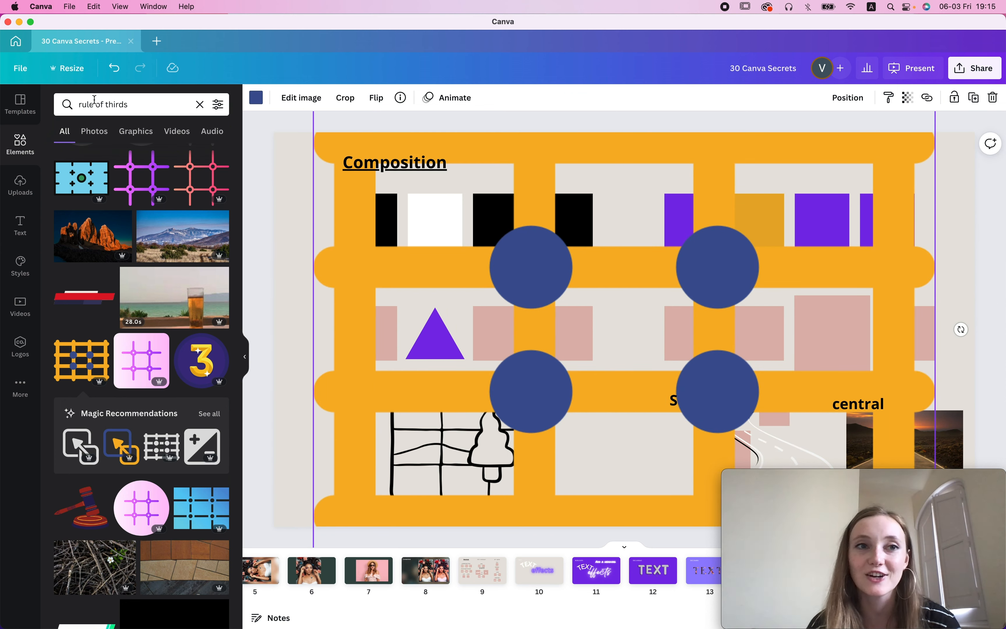
Show rulers and guides again and add a vertical guide at about 700 px through the grid graphic's first column of blue dots.
left_click(20, 68)
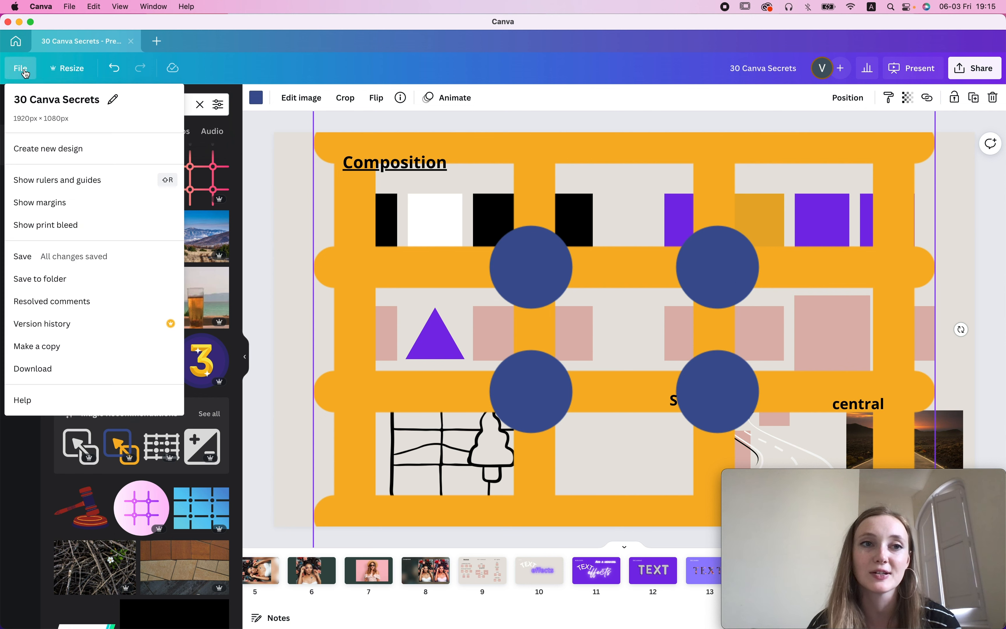
left_click(89, 179)
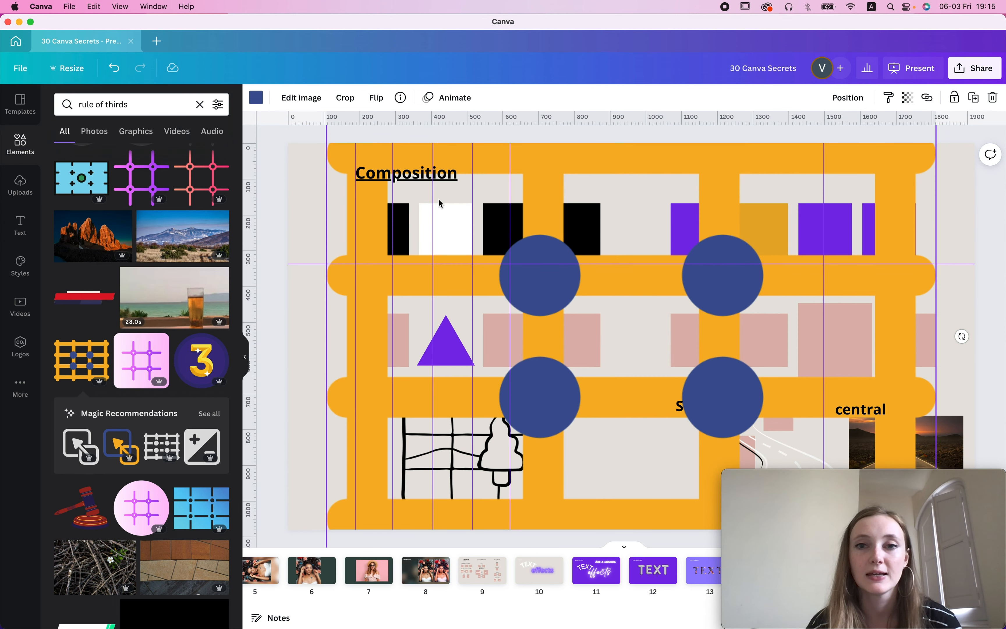
left_click_drag(246, 215, 540, 266)
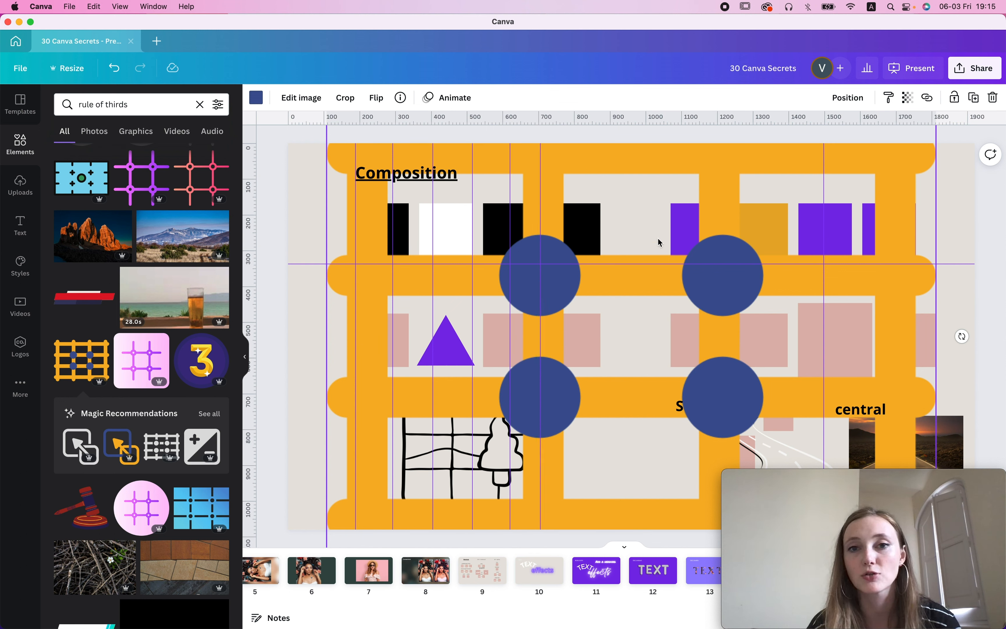
left_click(983, 207)
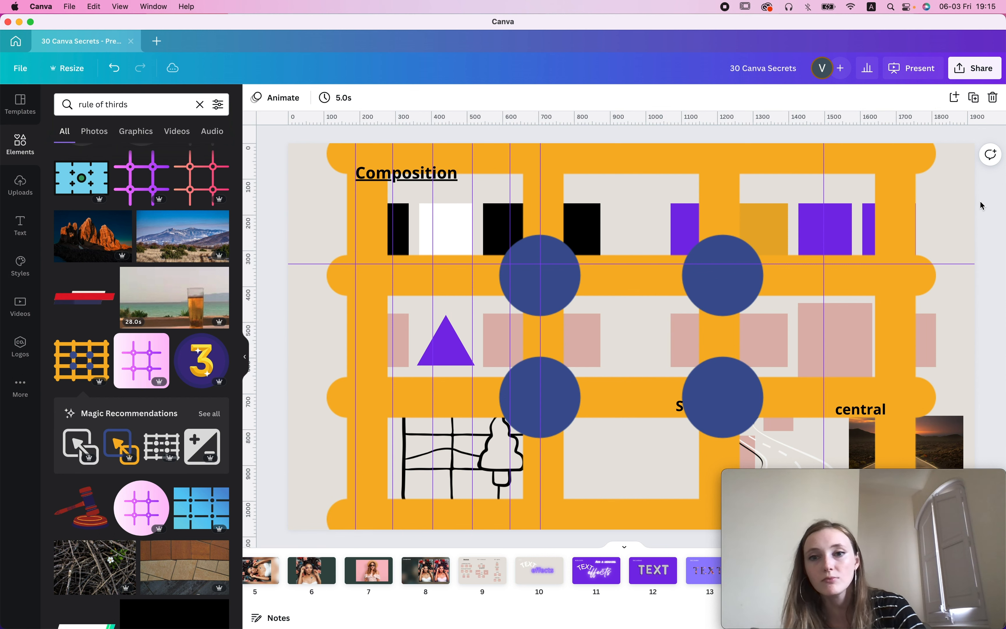
Go to the Grids slide and hide the rulers and guides.
scroll(594, 324, "down", 3)
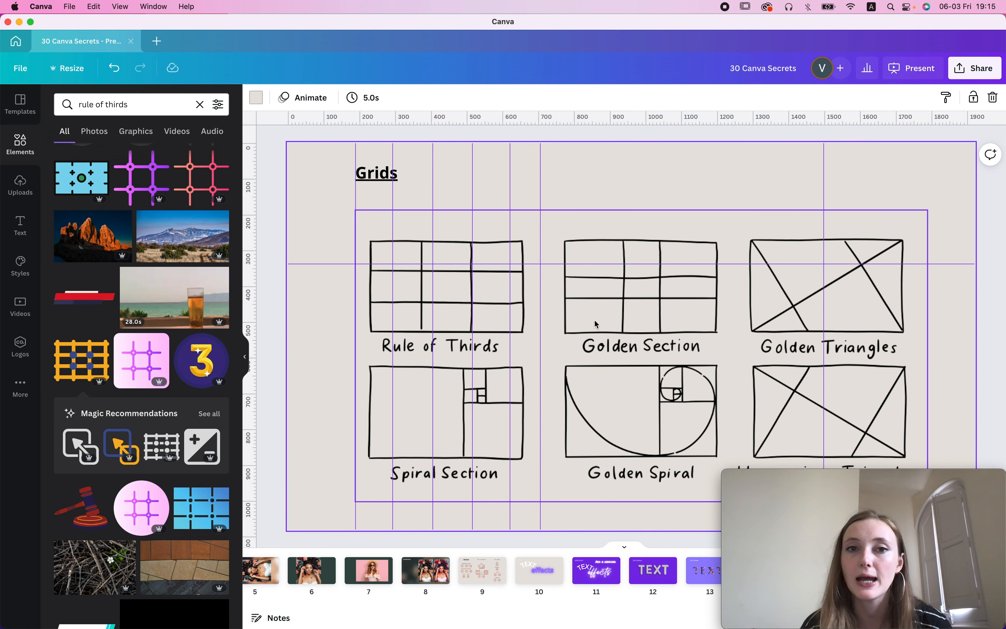
left_click(21, 69)
left_click(58, 180)
left_click(680, 260)
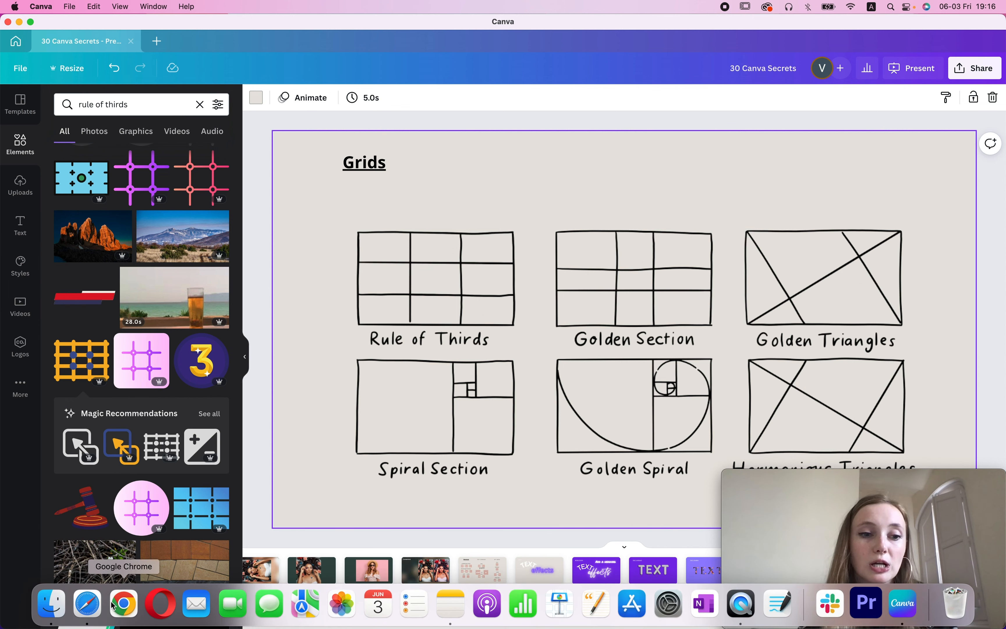
Switch to Safari, search Google Images for "composition examples", and open the sketch sheet showing rule of thirds, golden spiral and diagonal.
left_click(99, 602)
left_click(452, 17)
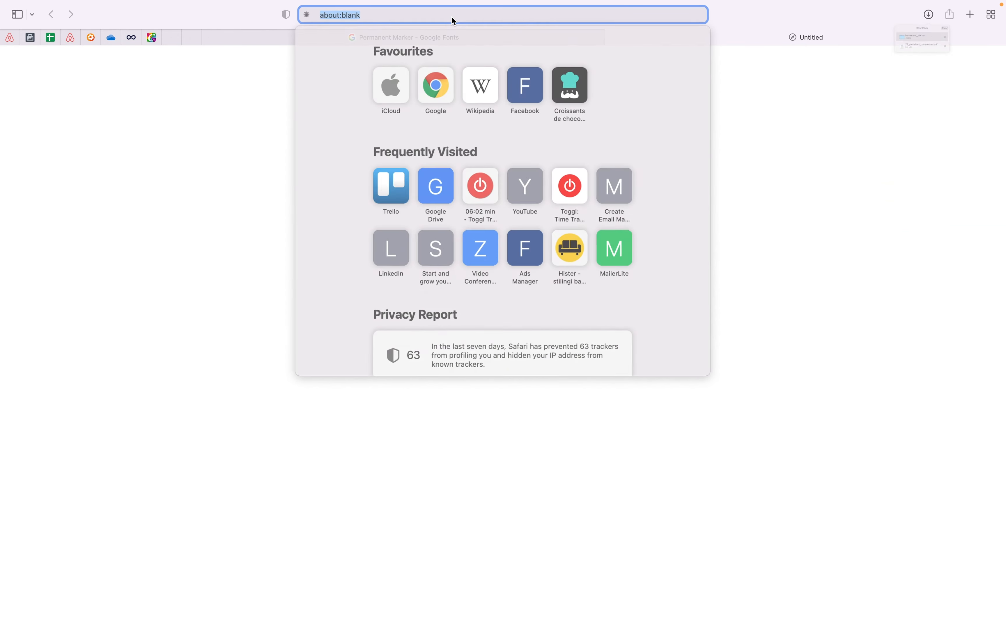
type("compositio")
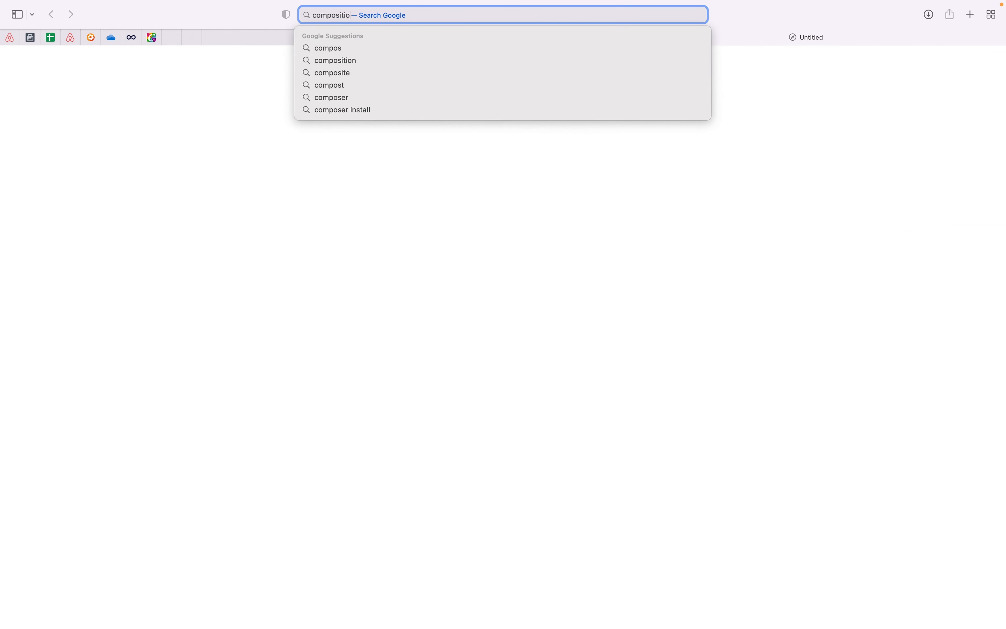
type("n examples")
key("Return")
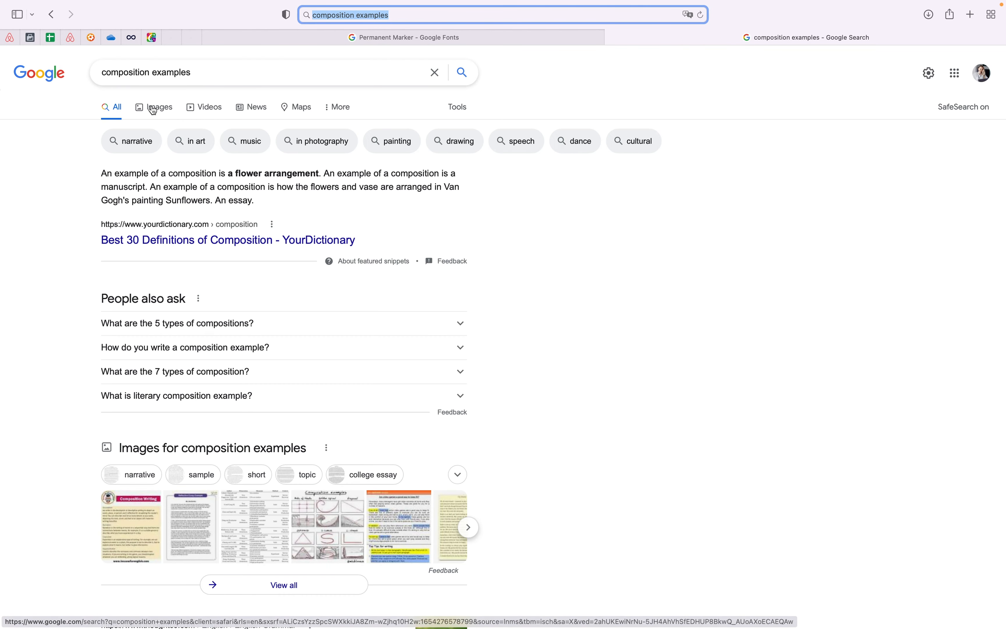
left_click(154, 109)
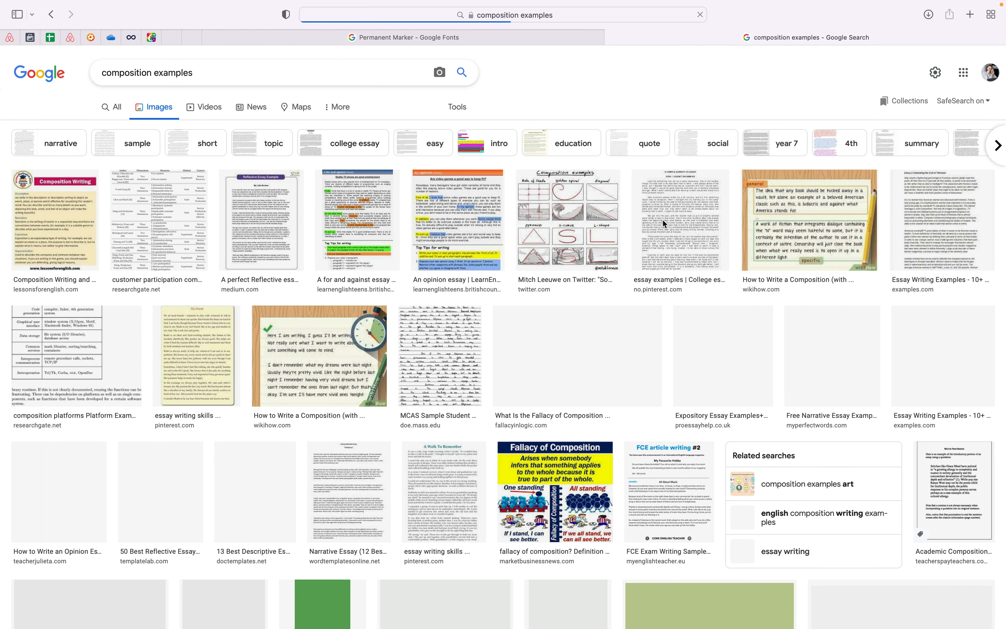
left_click(542, 196)
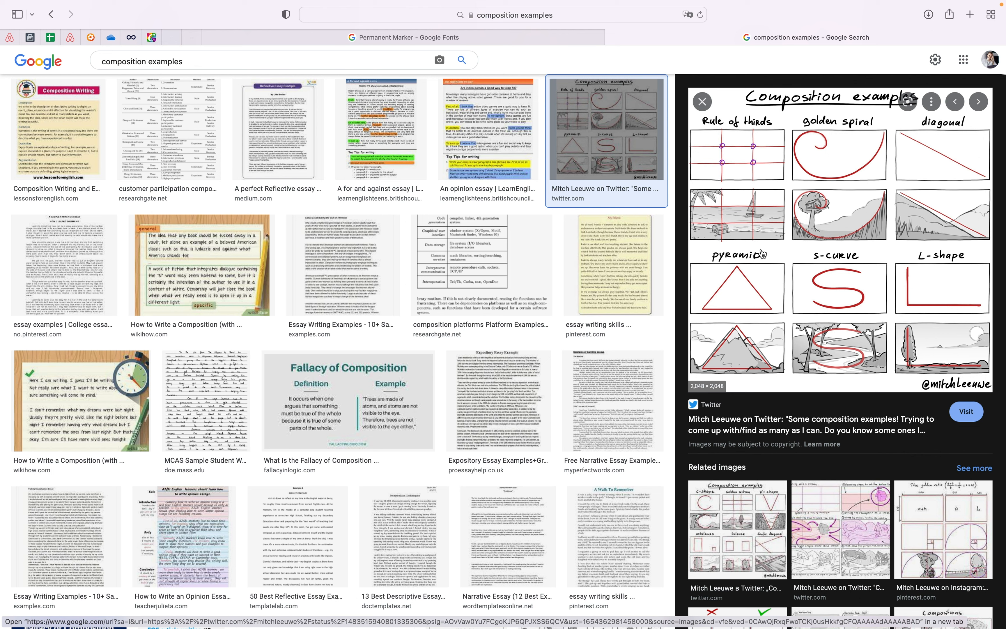
Switch back to Canva and go to the Hierarchy slide.
mouse_move(900, 624)
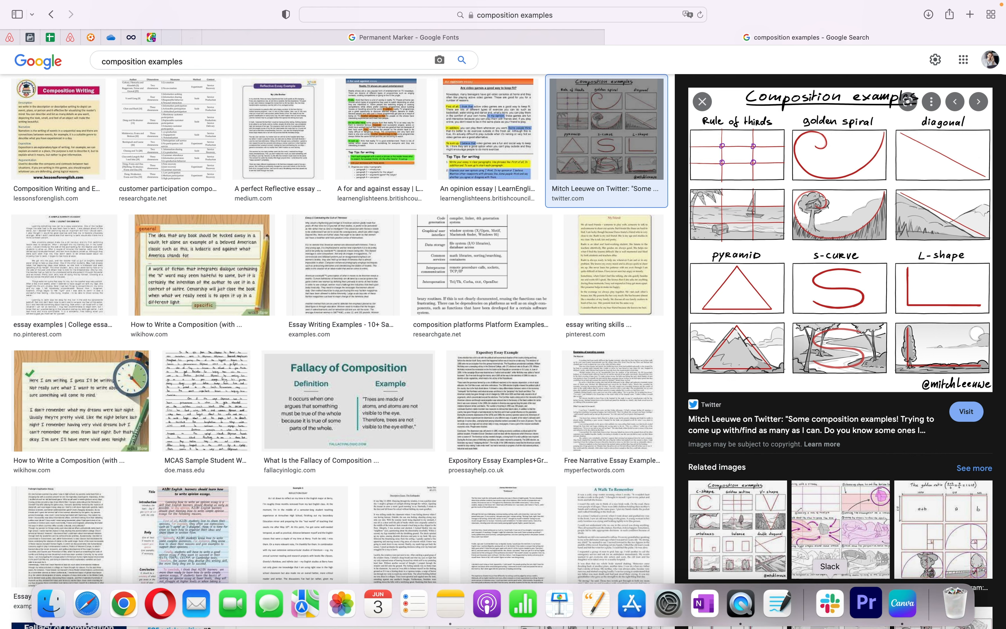
left_click(900, 603)
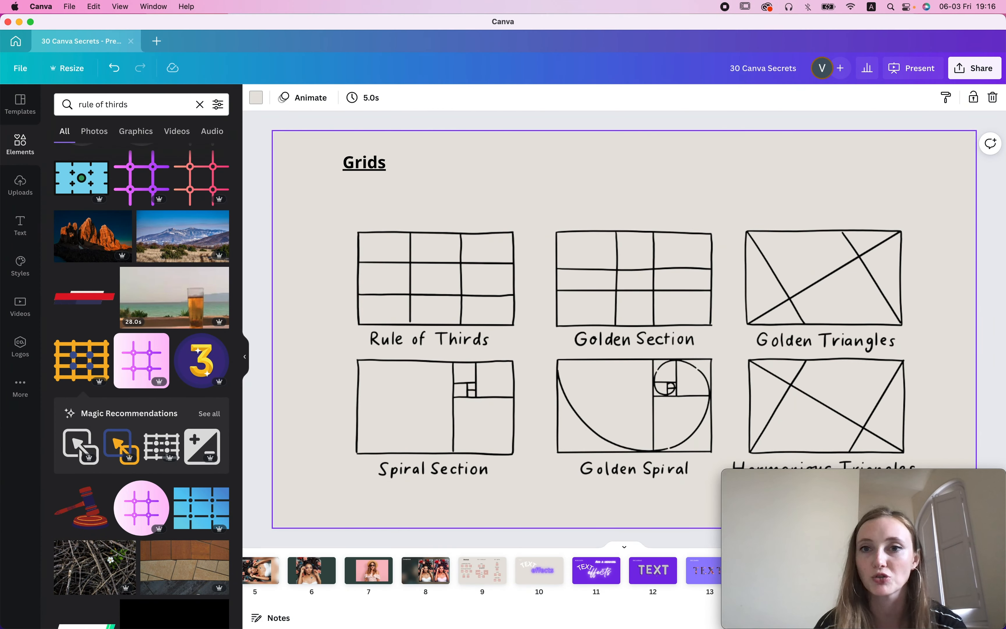
key("Right")
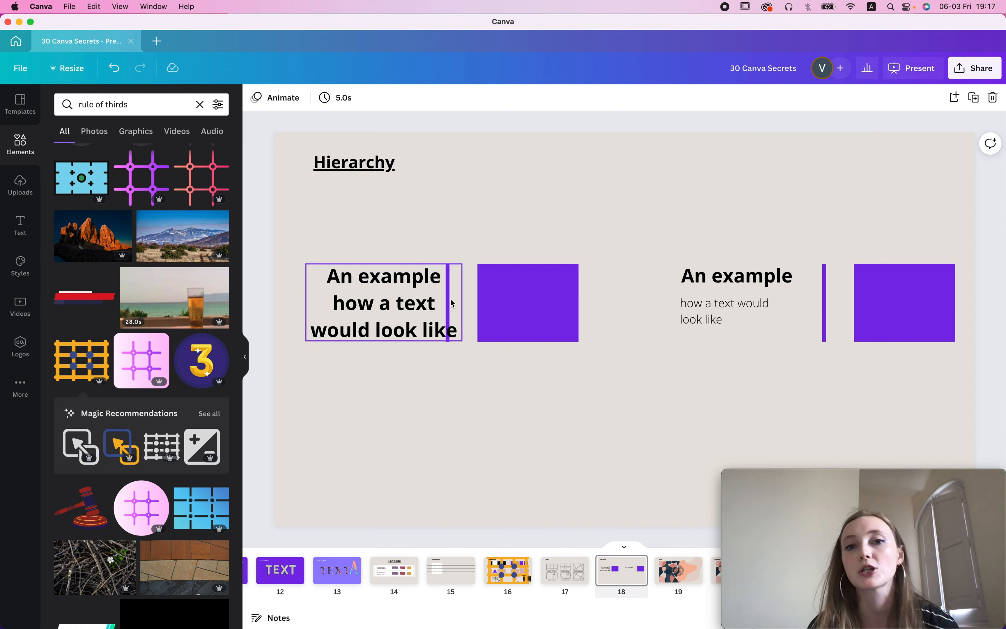
Left-align the bold three-line example text on the Hierarchy slide, and undo the alignment change.
double_click(369, 287)
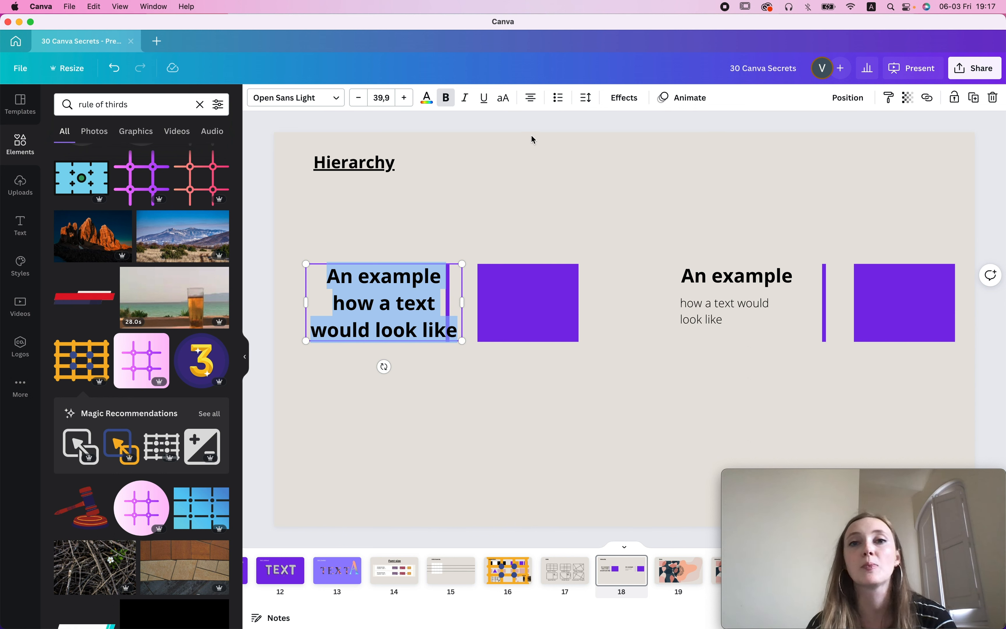
left_click(531, 102)
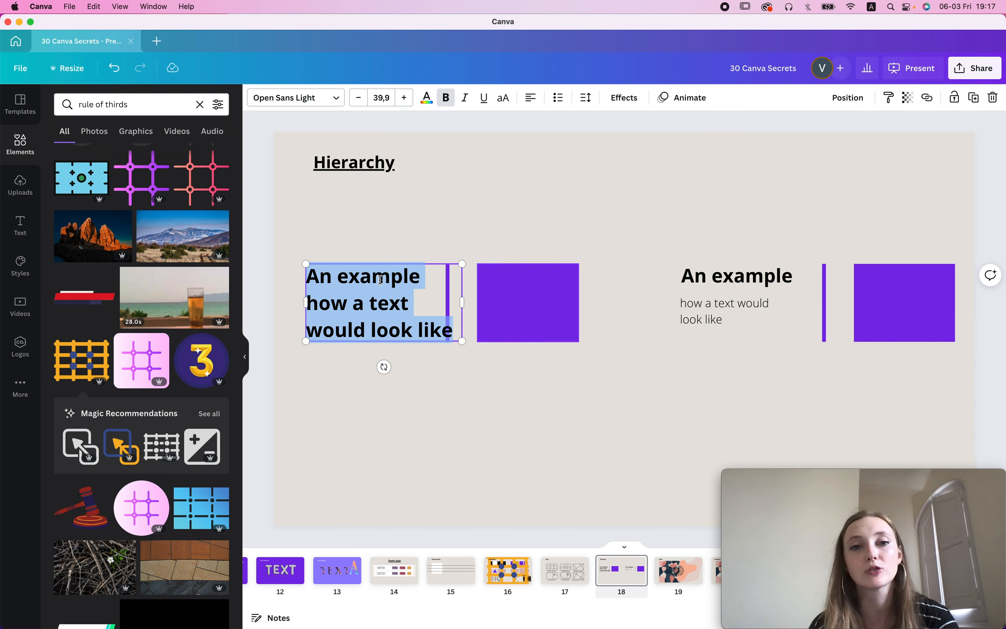
key("super+z")
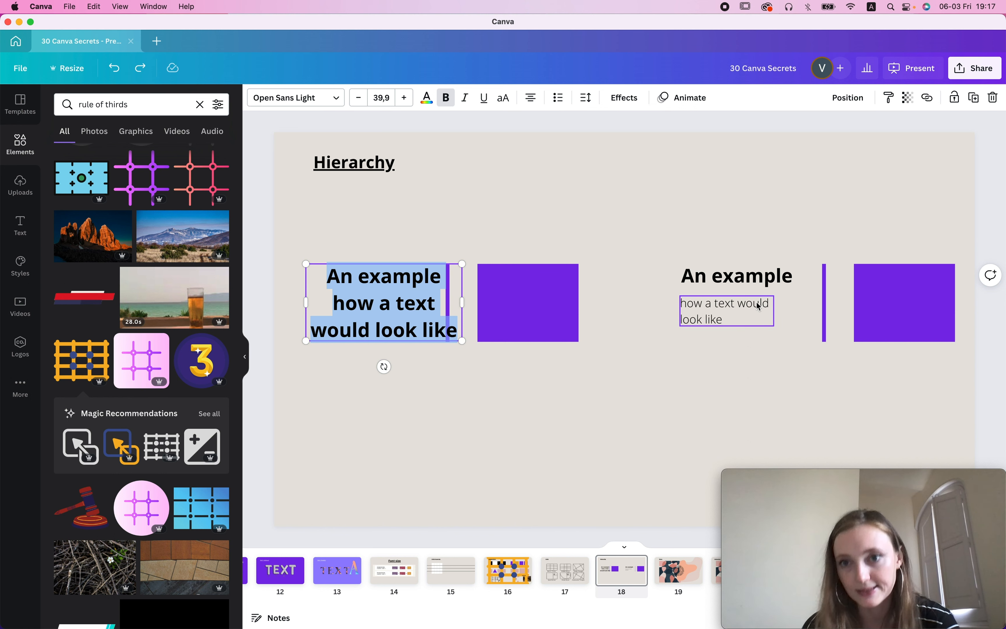
left_click(587, 185)
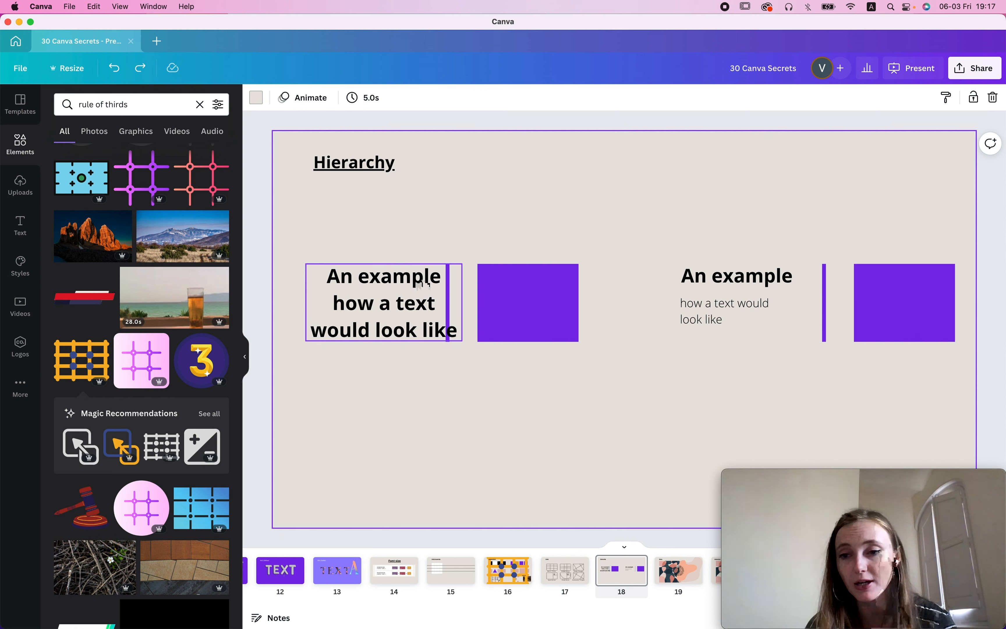
Shift the bold three-line example text to the left until it clears the thin purple vertical line.
left_click_drag(423, 287, 406, 287)
left_click(755, 144)
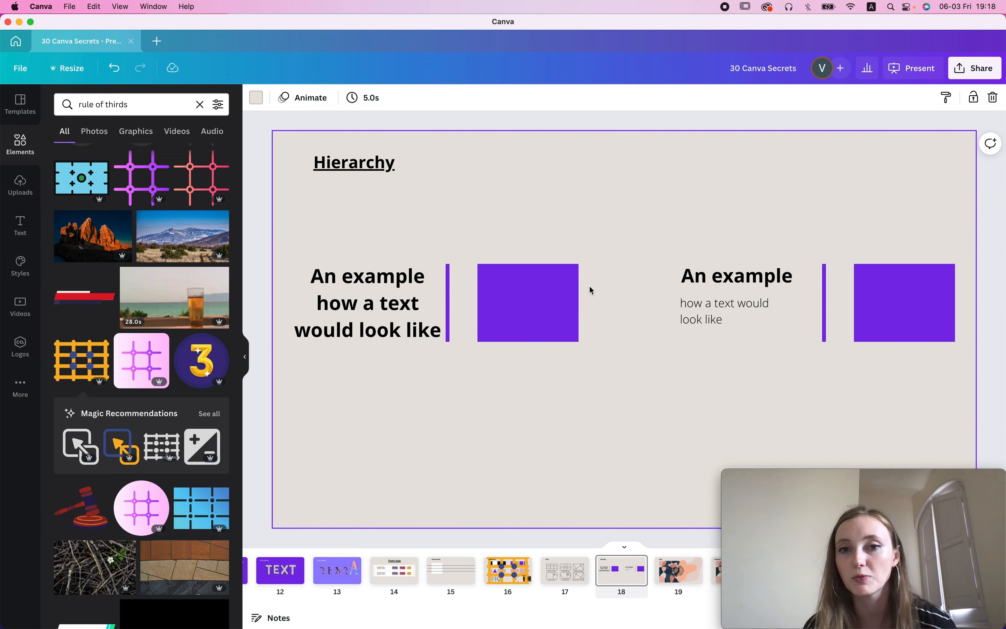
Duplicate the right-hand purple rectangle as a narrow spacer, 85 by 213 px, and place it between the second example's text and thin line.
left_click(919, 301)
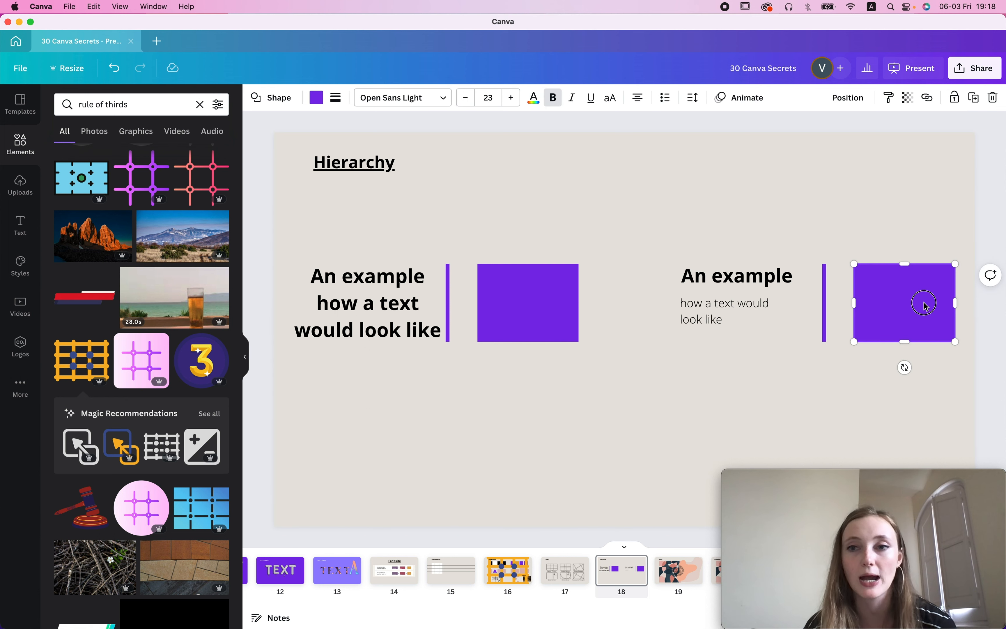
left_click_drag(922, 306, 820, 214, "alt")
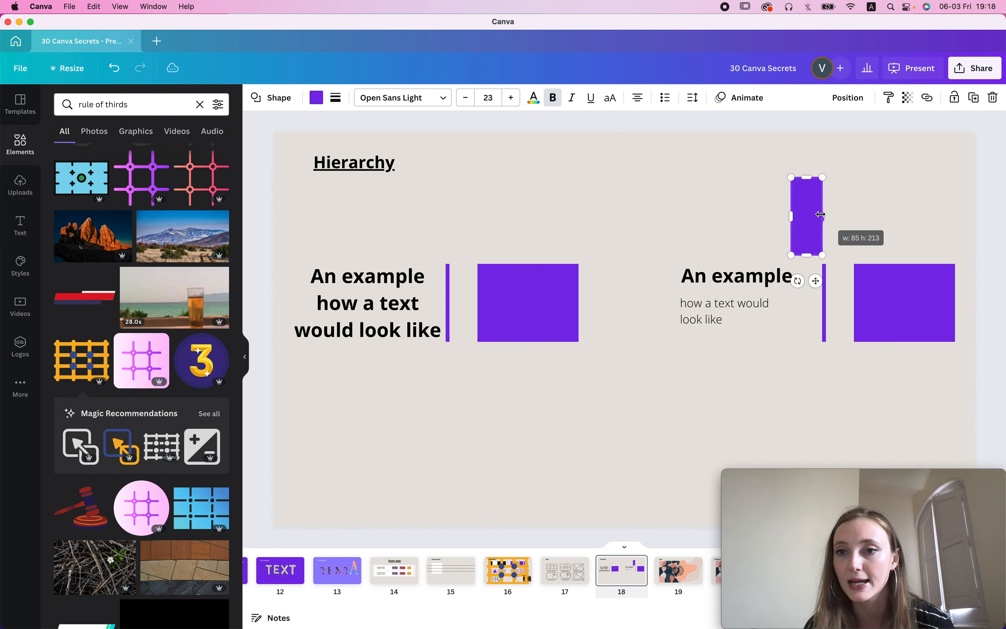
left_click_drag(803, 268, 803, 344)
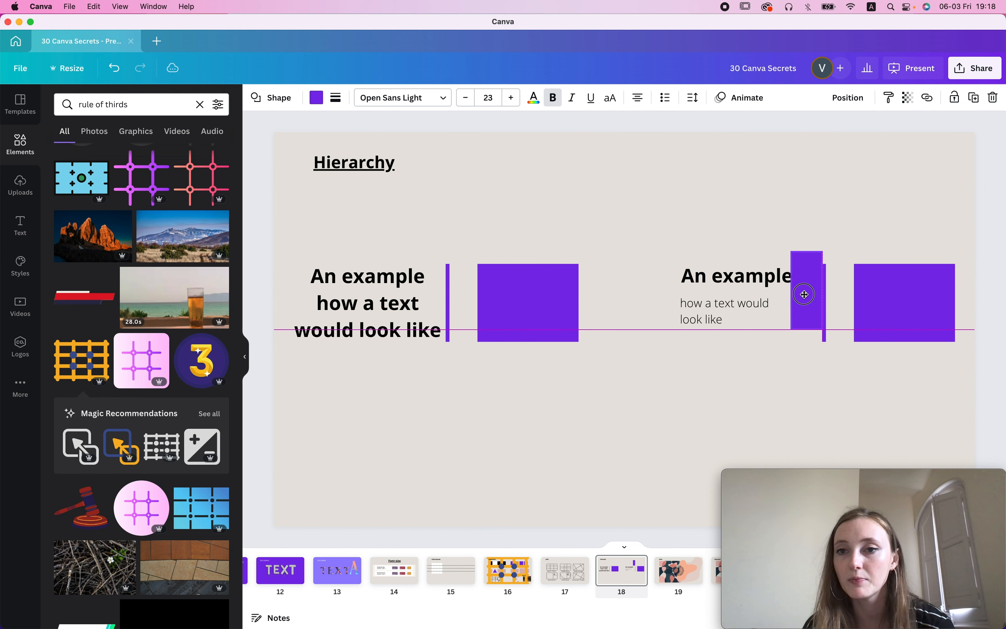
Move the narrow purple spacer to the slide's right edge, above the right-hand purple rectangle.
left_click(786, 286)
left_click_drag(810, 283, 963, 235)
key("super+z")
left_click(810, 310)
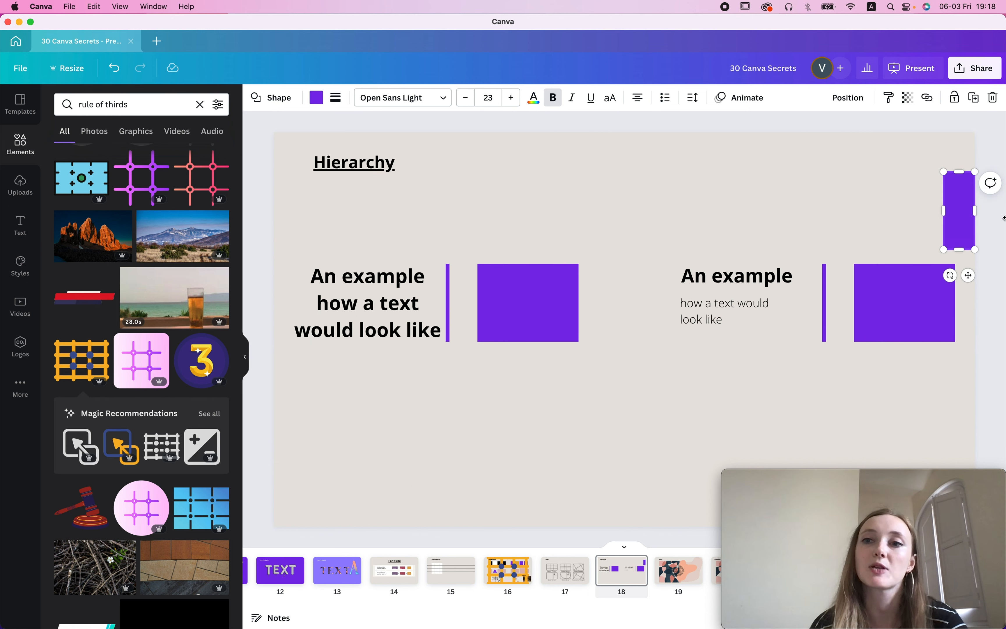
Show rulers and guides and add a vertical guide at about 1835 px along the narrow spacer's left edge.
left_click(20, 68)
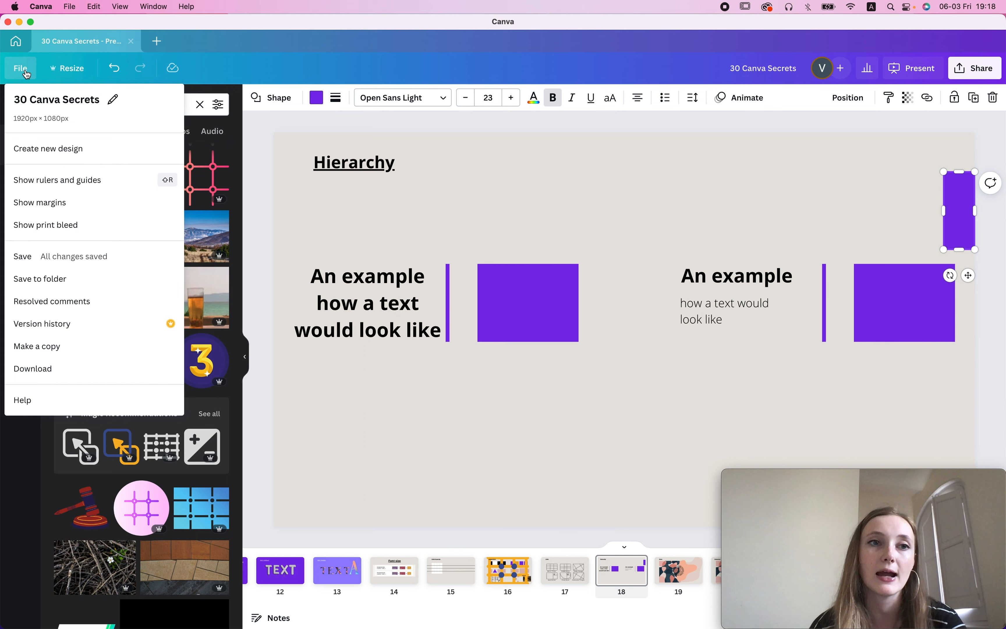
left_click(73, 182)
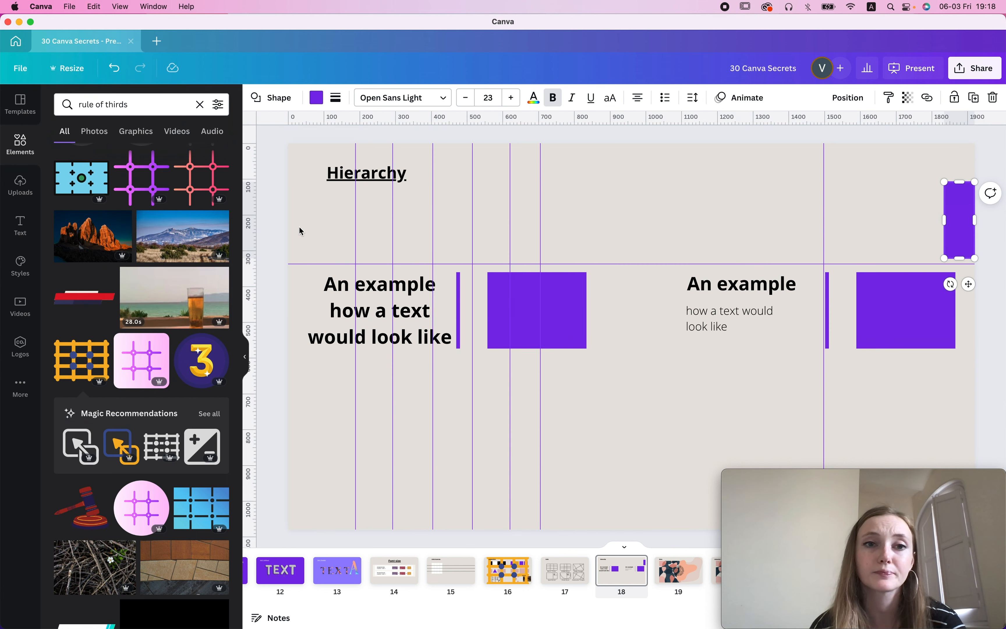
left_click_drag(254, 192, 945, 210)
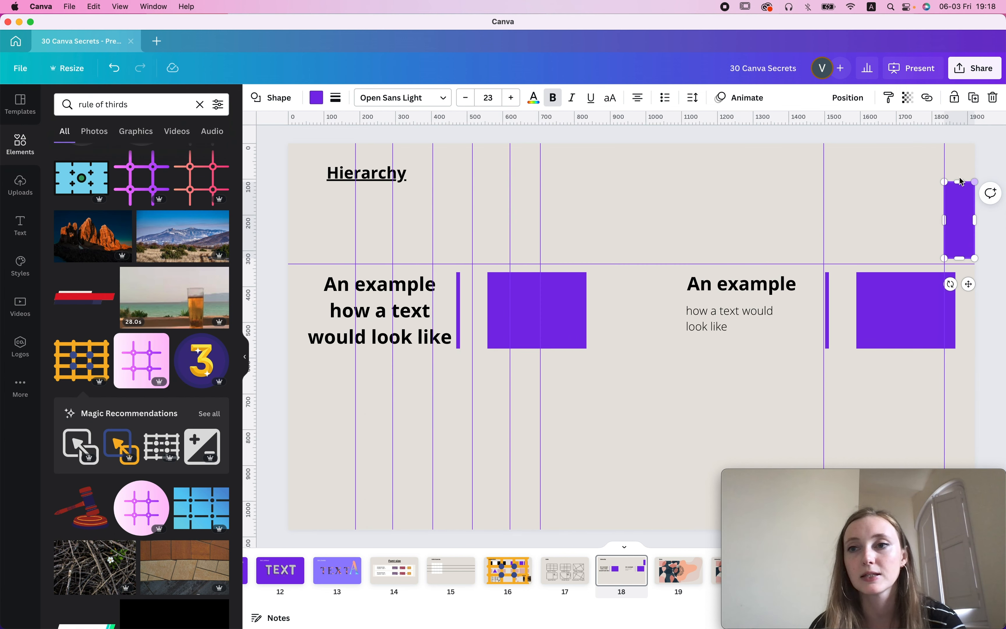
Delete the narrow purple spacer at the Hierarchy slide's right edge.
double_click(962, 203)
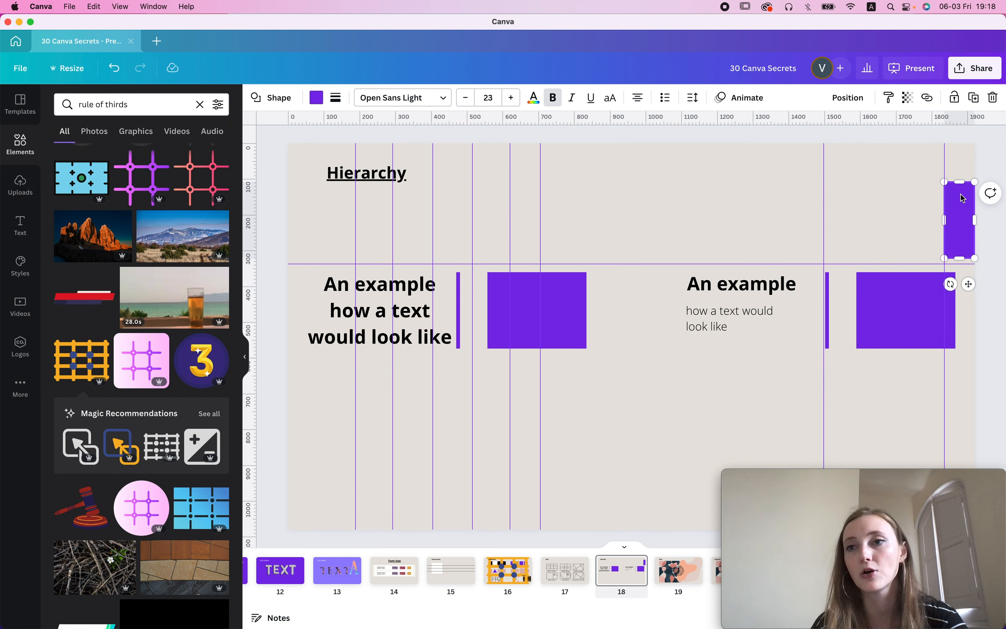
key("Escape")
left_click(963, 199)
key("Delete")
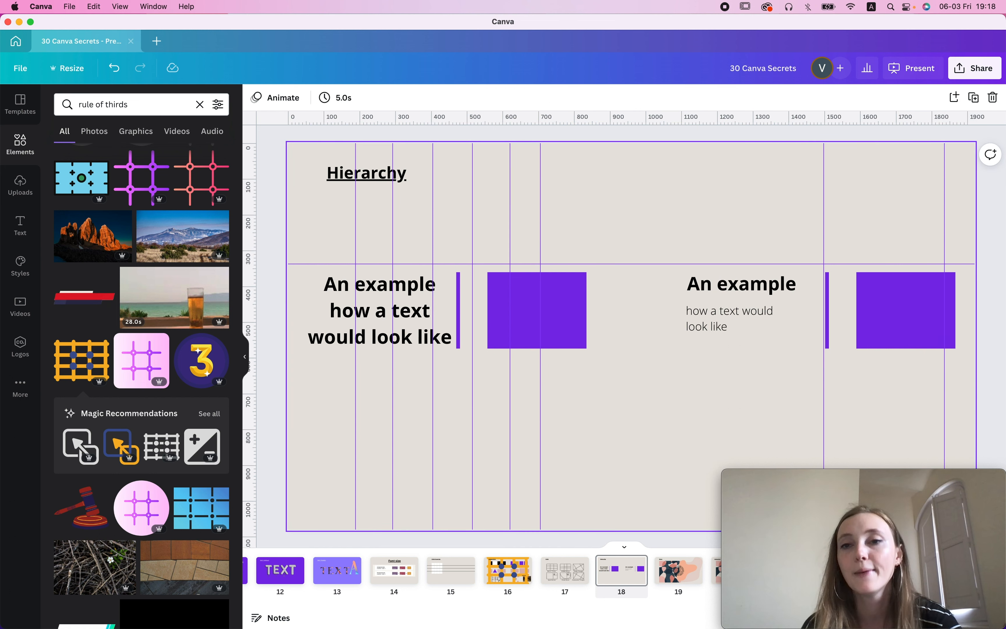
Go to the Move slide and hide its rulers and guides.
left_click(956, 198)
key("Right")
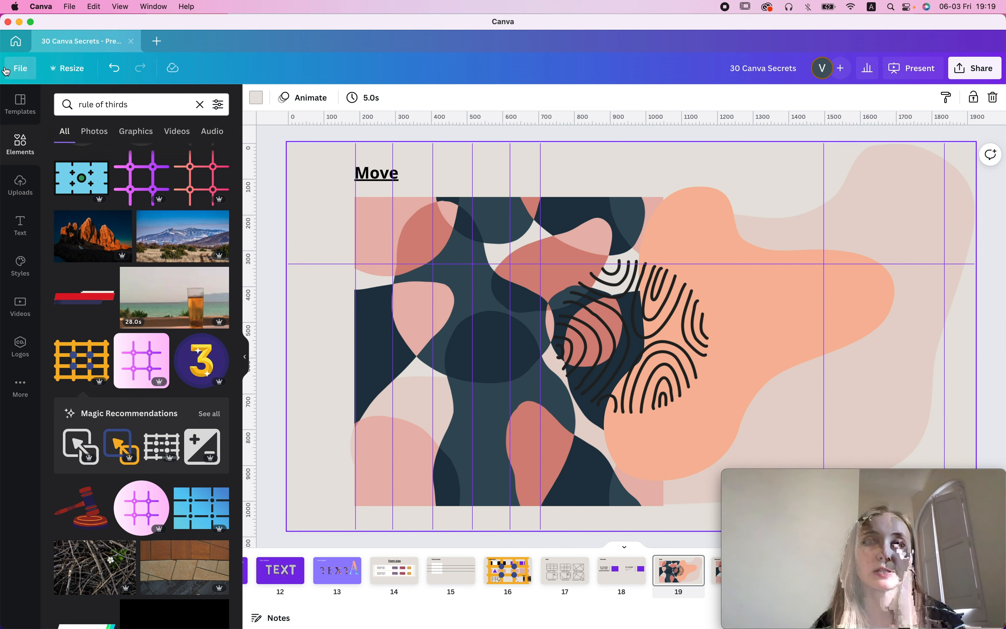
left_click(7, 68)
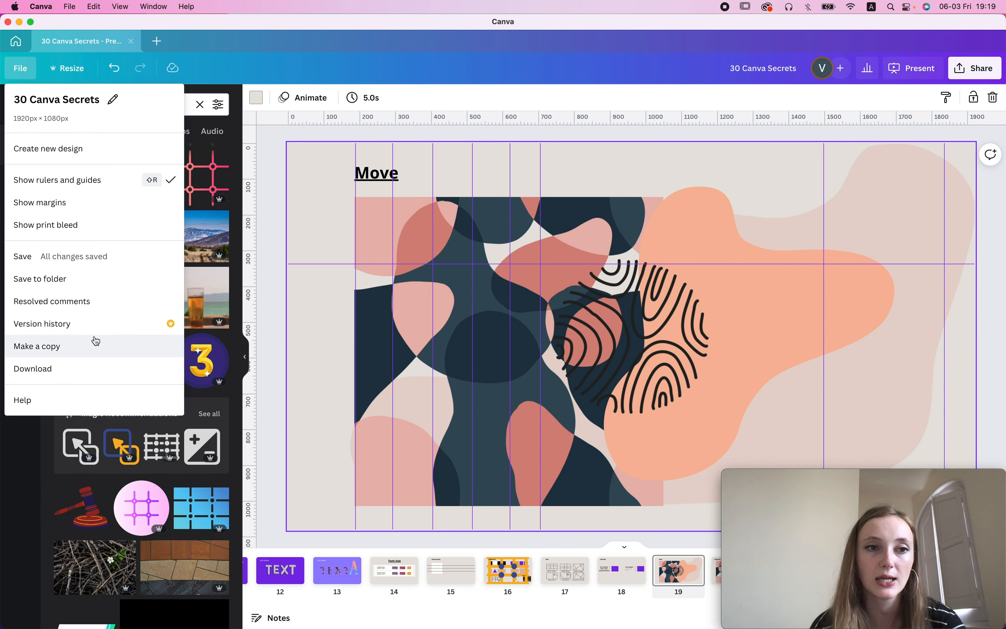
left_click(85, 179)
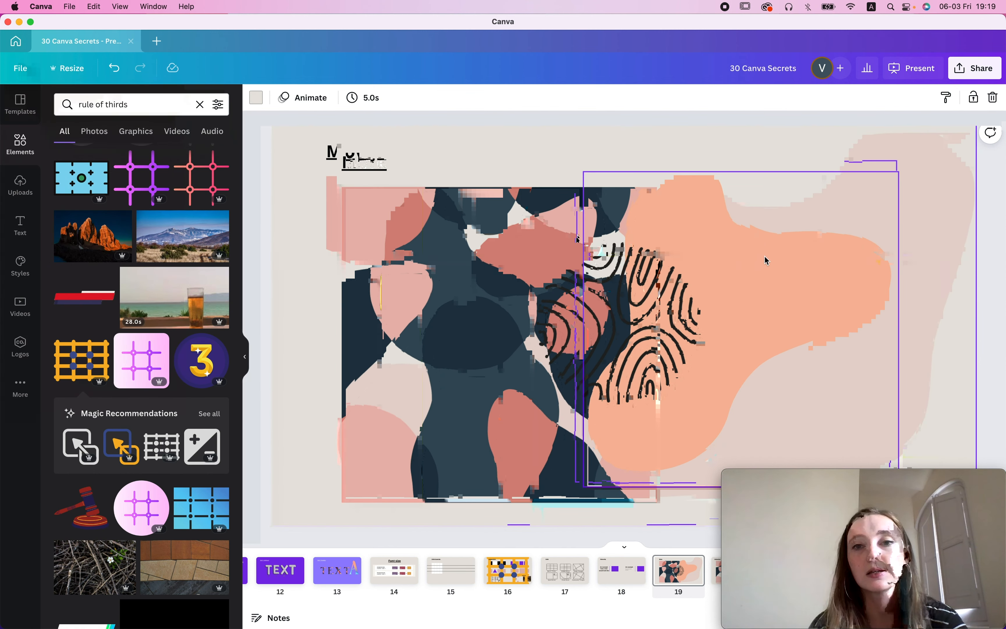
Lock the orange blob and shift the pale pink blob behind it to the right, box-selecting the unlocked shapes.
left_click(758, 248)
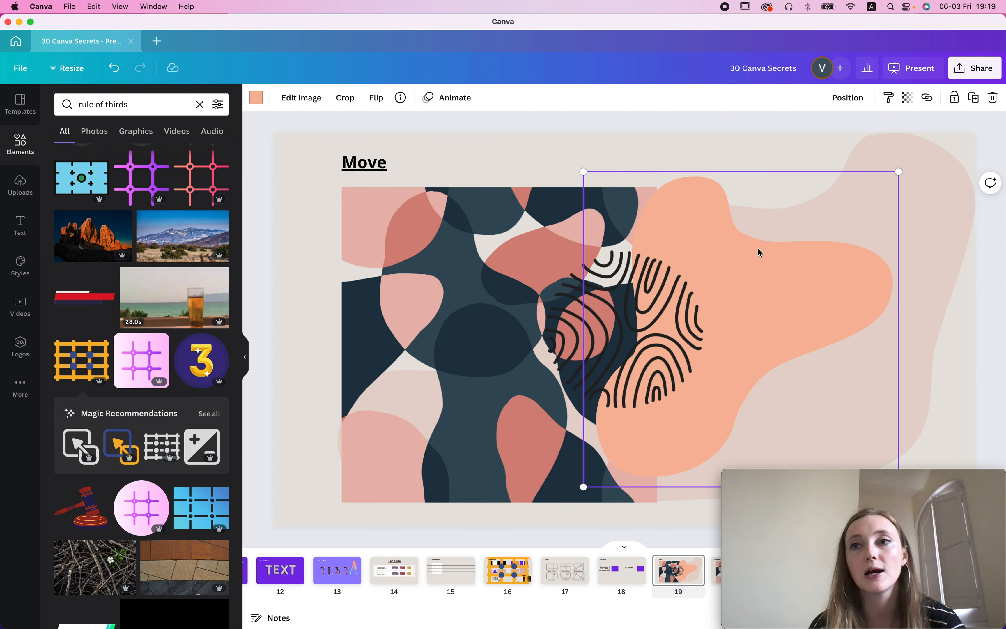
left_click(954, 98)
left_click_drag(558, 183, 689, 193)
left_click_drag(508, 142, 862, 332)
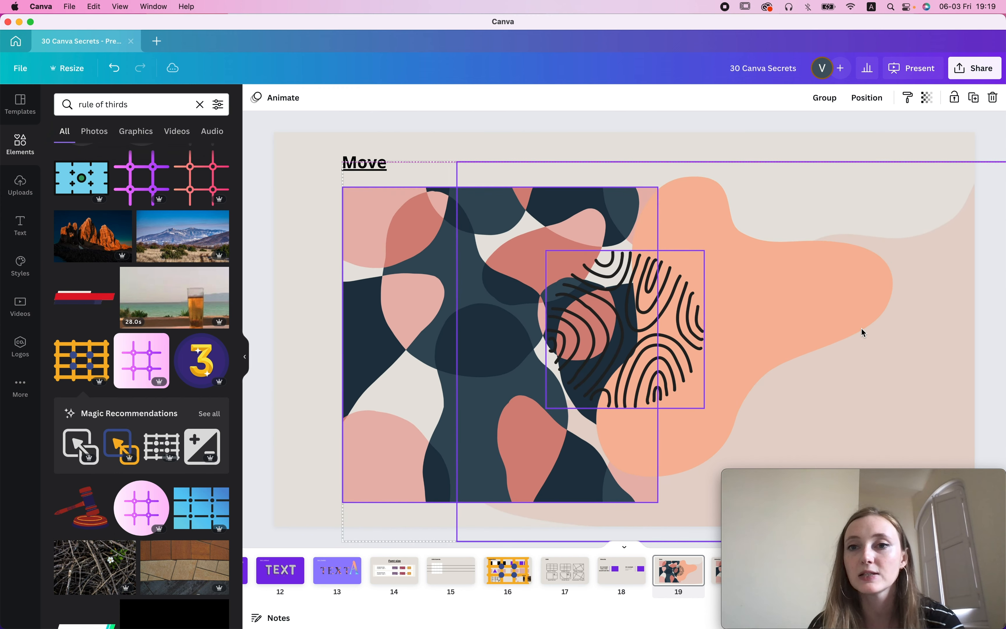
Unlock the orange blob and clear the selection.
left_click(719, 218)
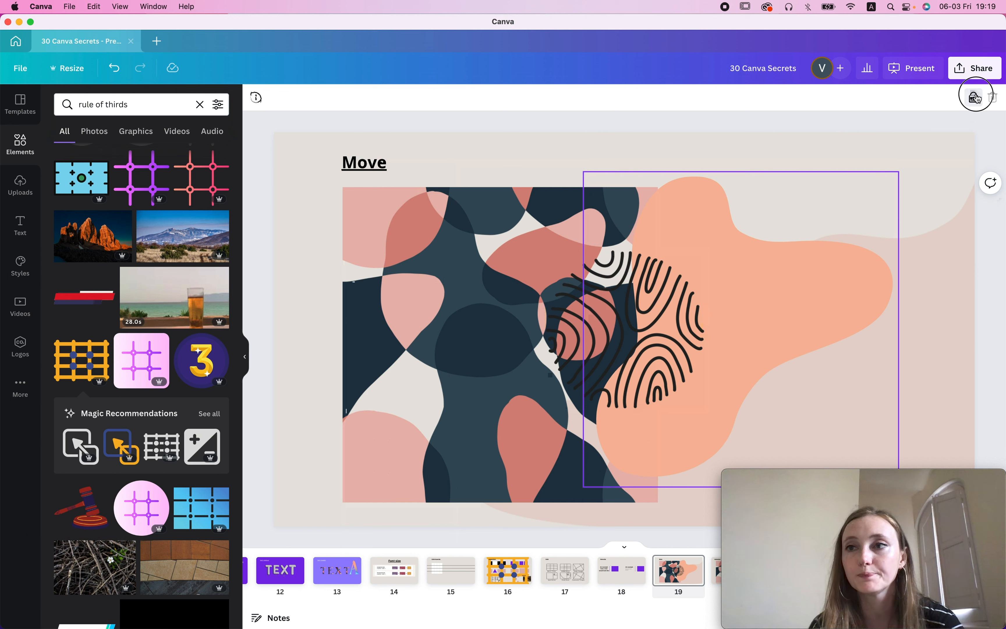
left_click(973, 97)
left_click(737, 144)
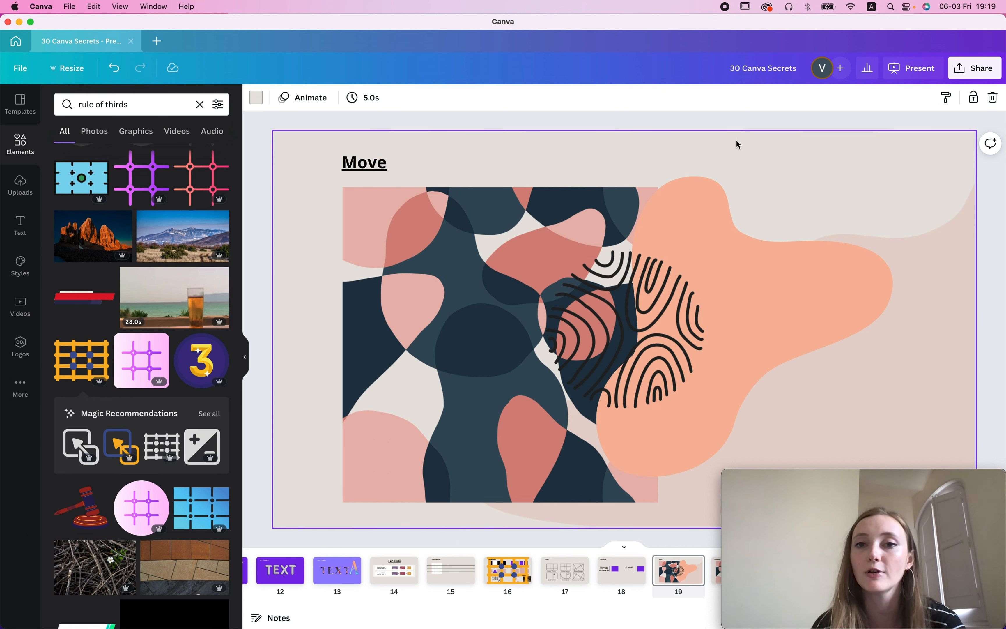
Send the orange blob backward behind the patterned square and bring it forward again.
left_click(721, 224)
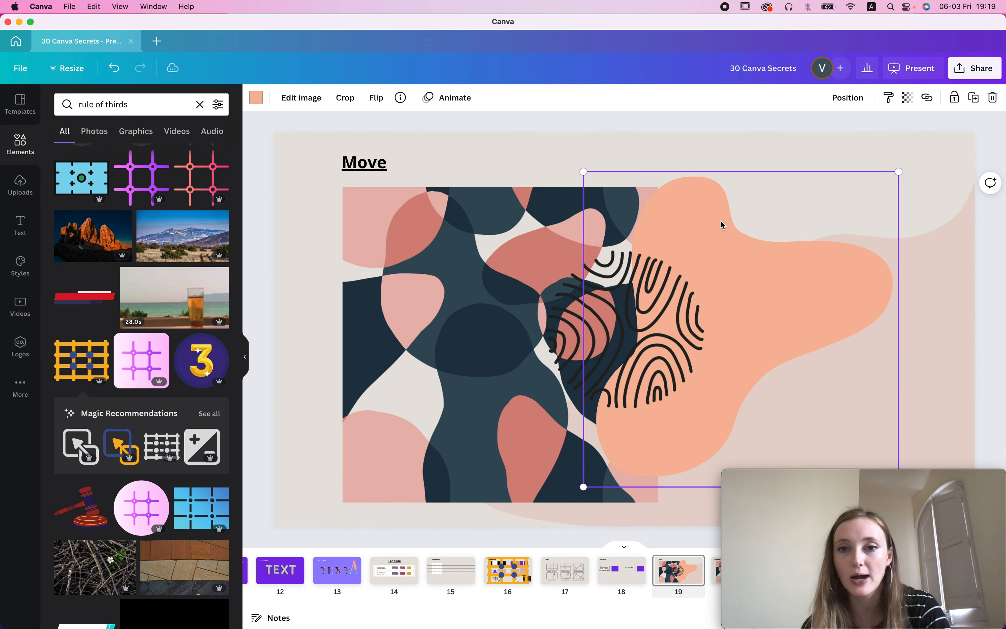
key("super+bracketleft")
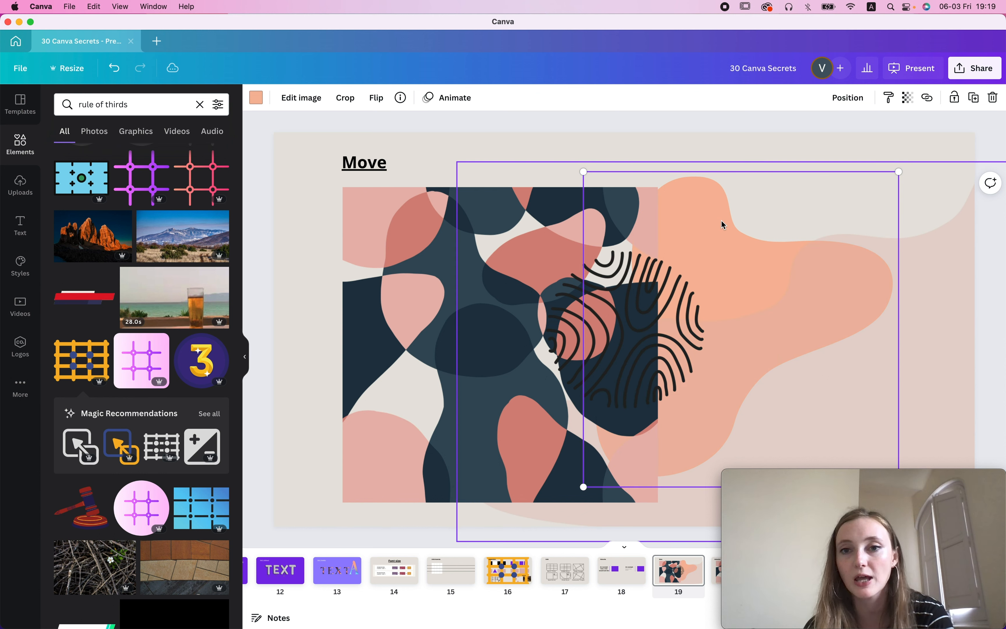
key("super+bracketright")
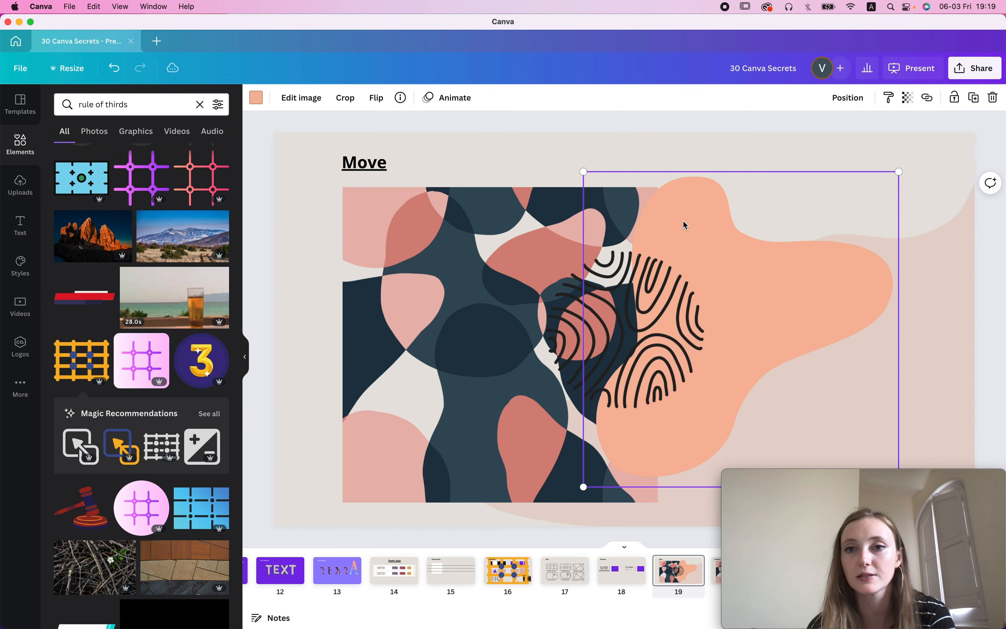
Shrink the orange blob and arrange it over the black line-pattern circle, clear of the patterned square.
left_click_drag(581, 169, 772, 317)
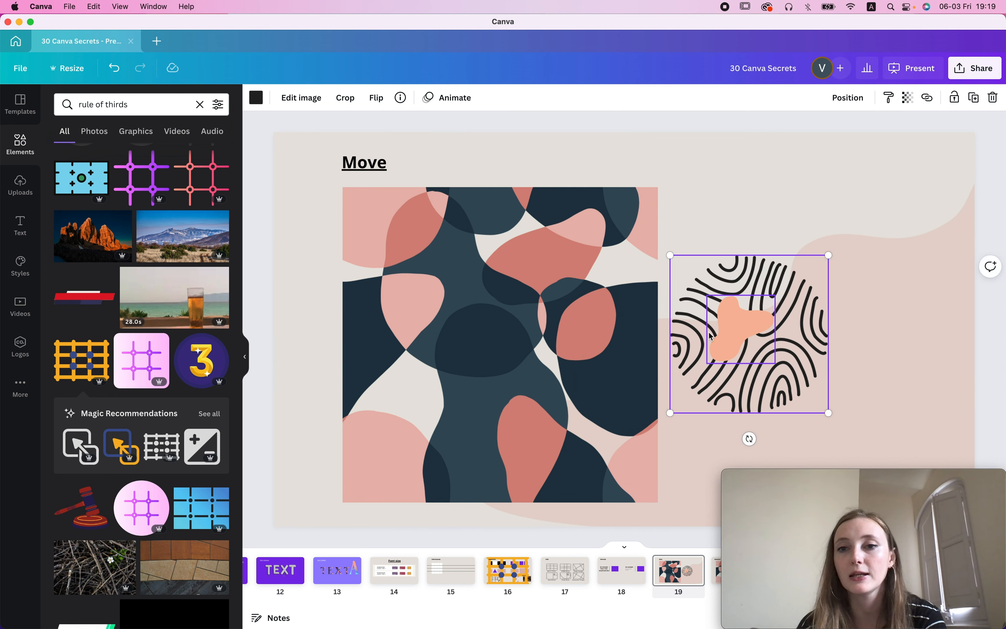
Enlarge the orange blob to about 832 by 832 and send it backward behind the line-pattern circle and the patterned square.
left_click(769, 319)
left_click_drag(707, 363, 564, 455)
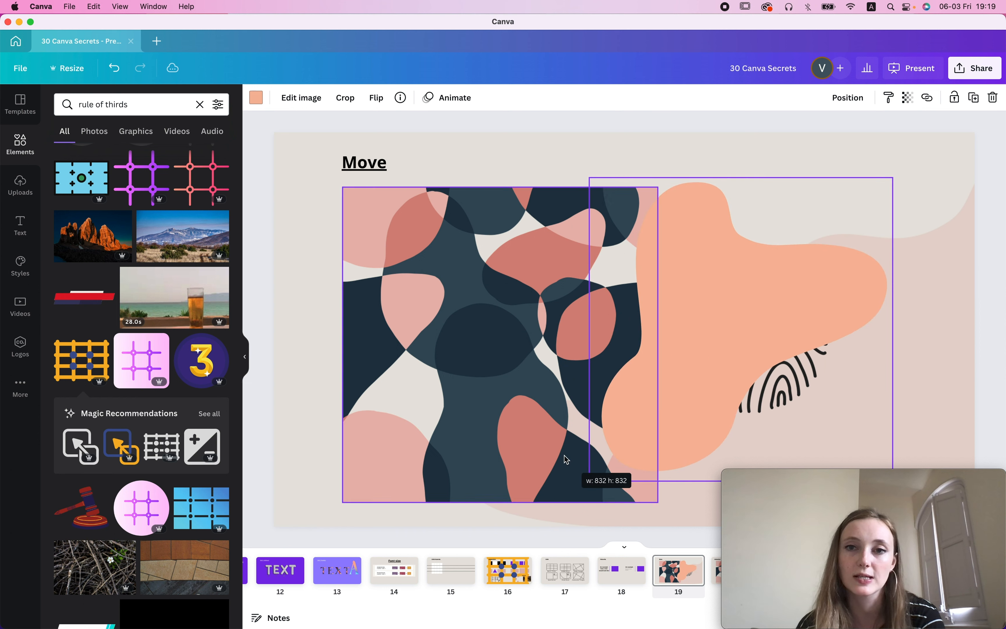
key("super+[")
key("super+[")
key("super+[")
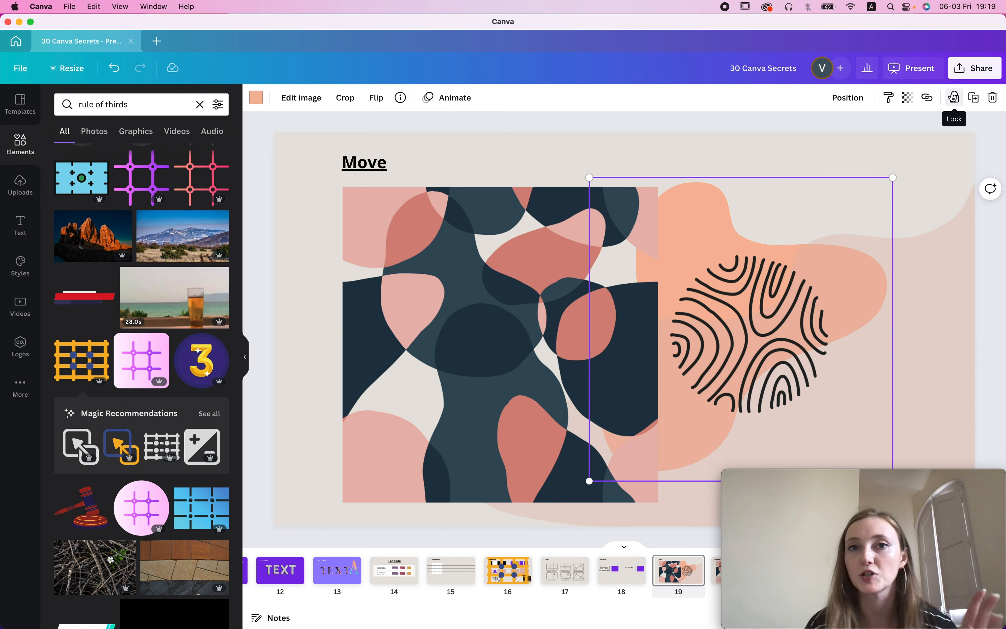
left_click(896, 154)
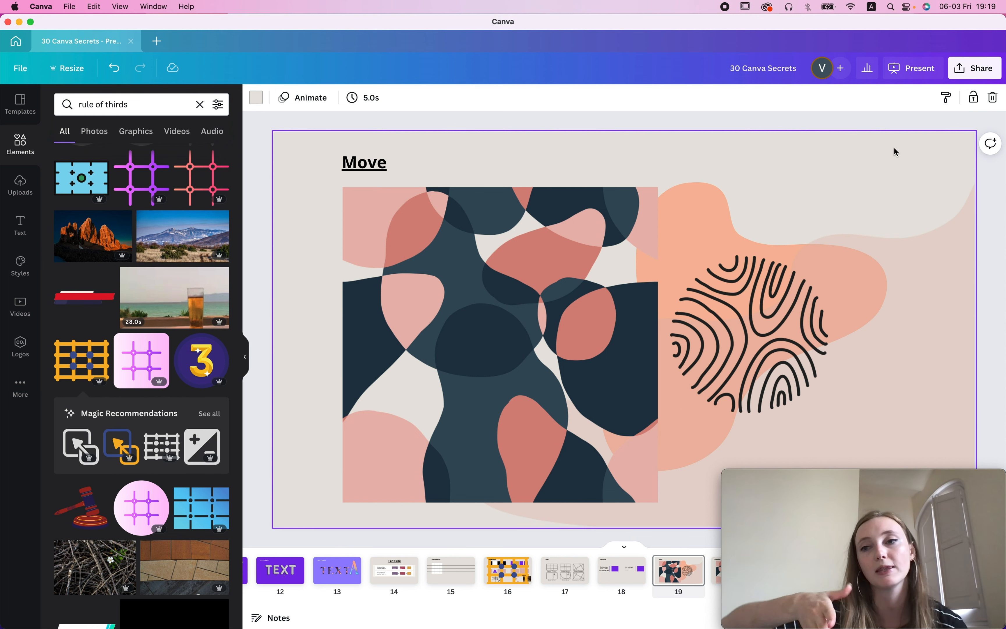
Go to the Animation slide and shift all of its shapes together slightly to the left.
key("Right")
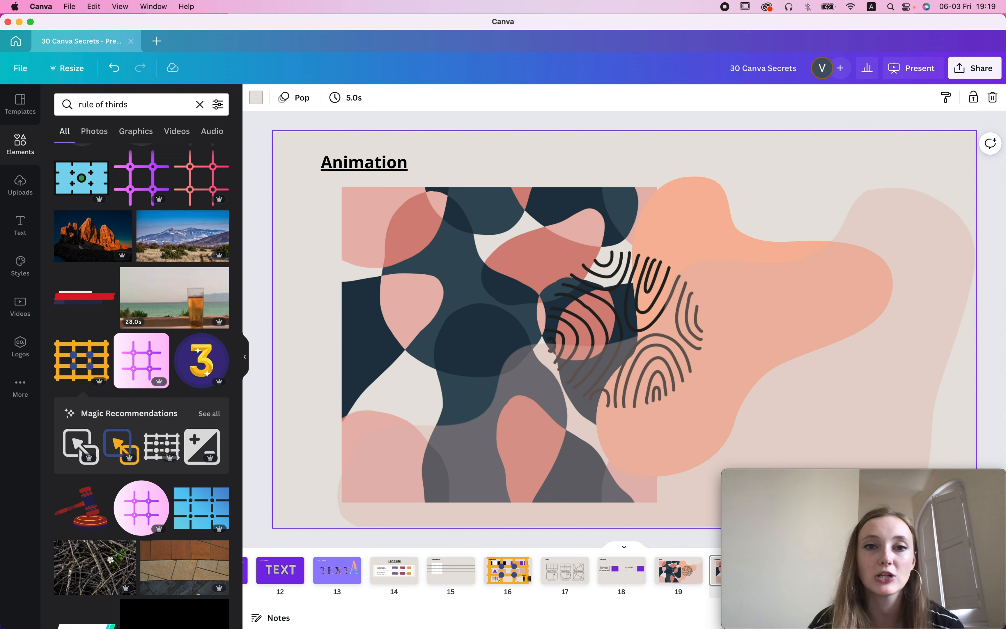
left_click_drag(305, 200, 915, 299)
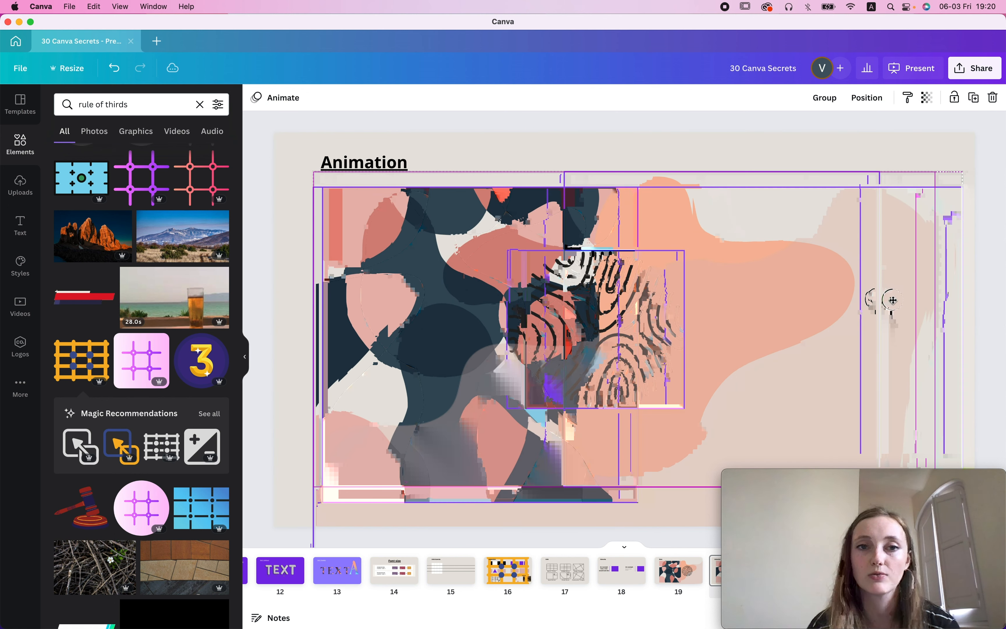
left_click(626, 153)
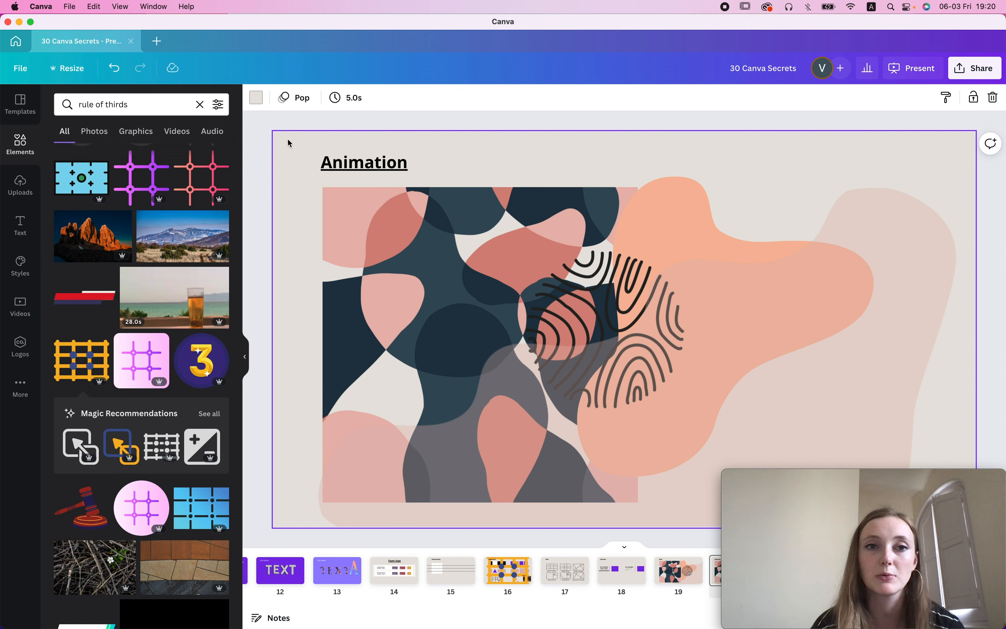
Look through the page animation presets for the Animation slide, including further combinations such as Party, Disco and Corporate.
left_click(292, 99)
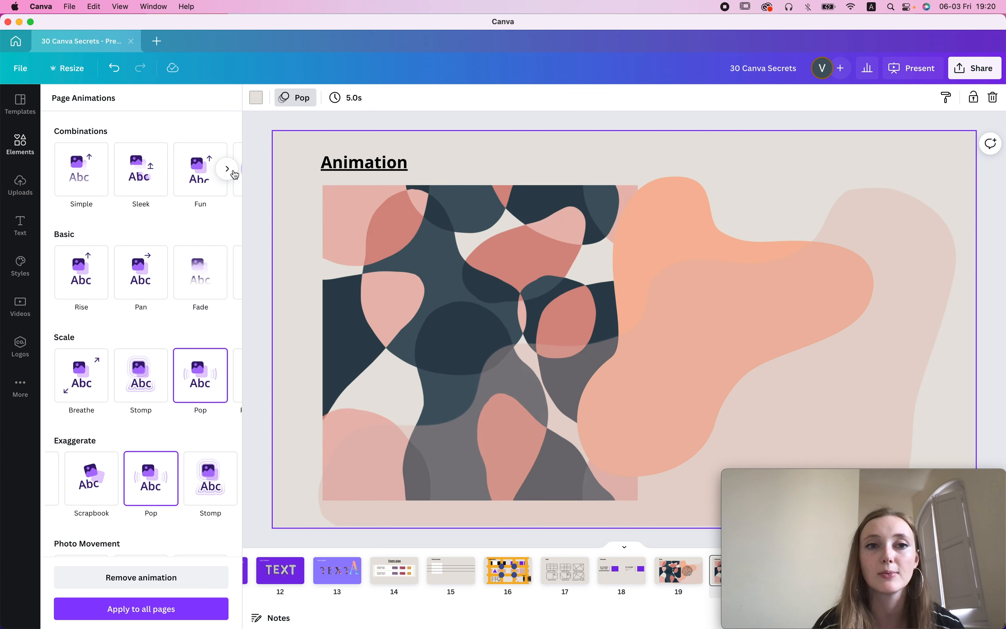
left_click(227, 168)
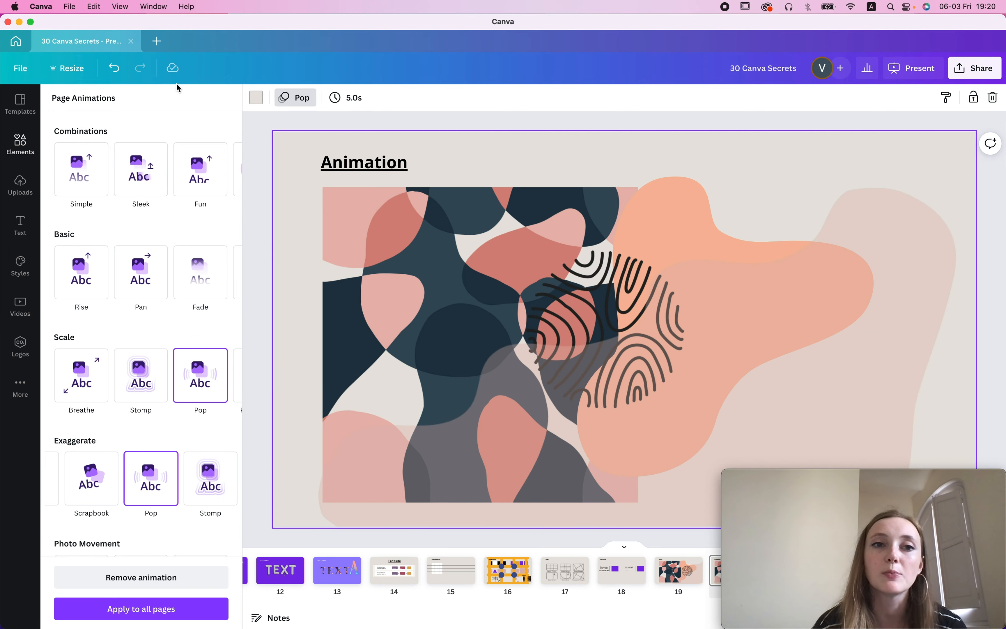
left_click(227, 169)
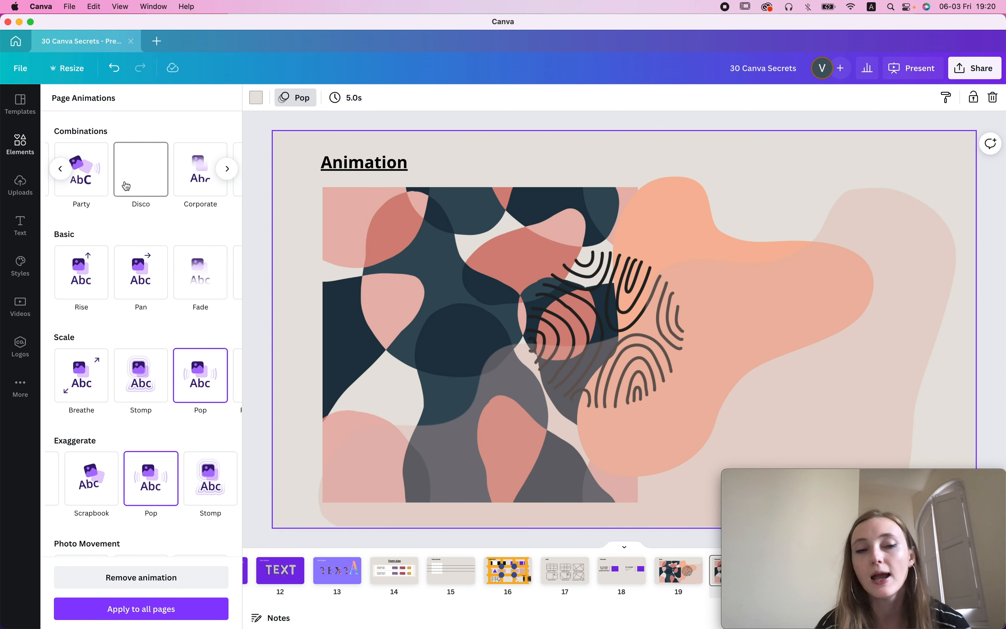
left_click(631, 159)
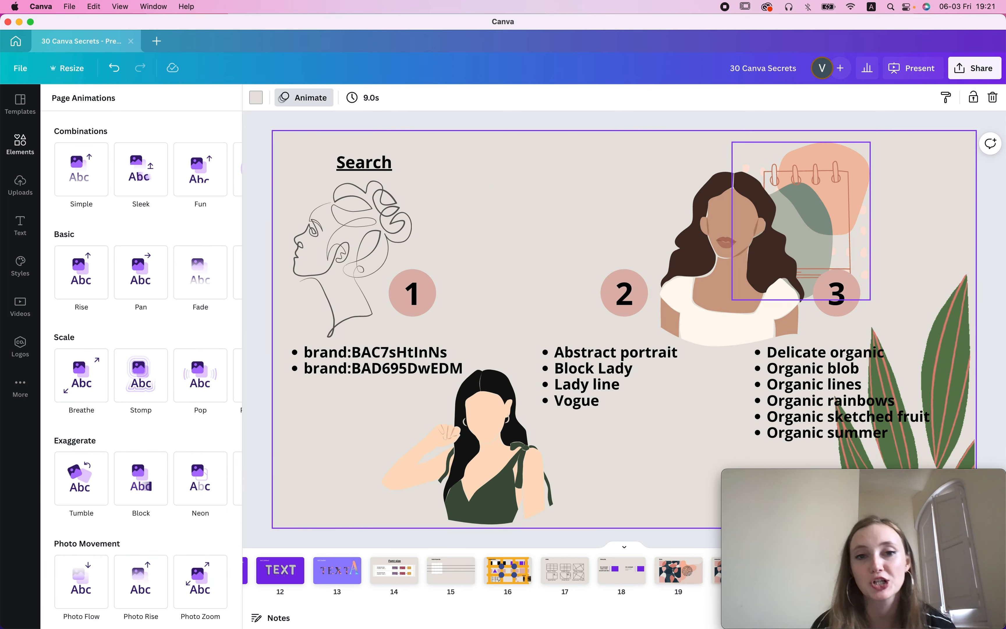
Copy "Block Lady" from the second list on the Search slide and search the elements library for it.
left_click(20, 143)
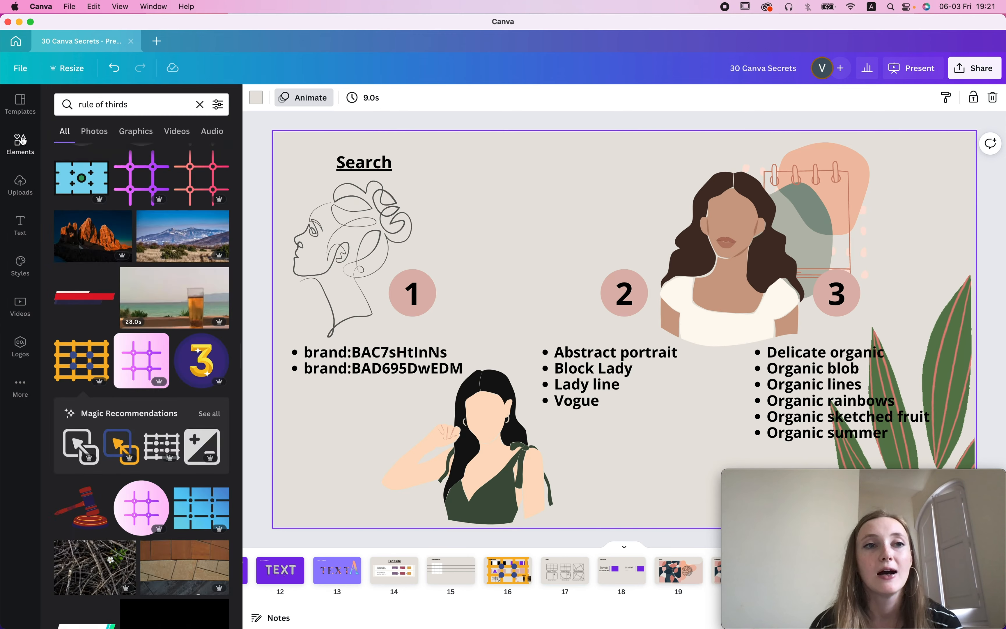
left_click(120, 105)
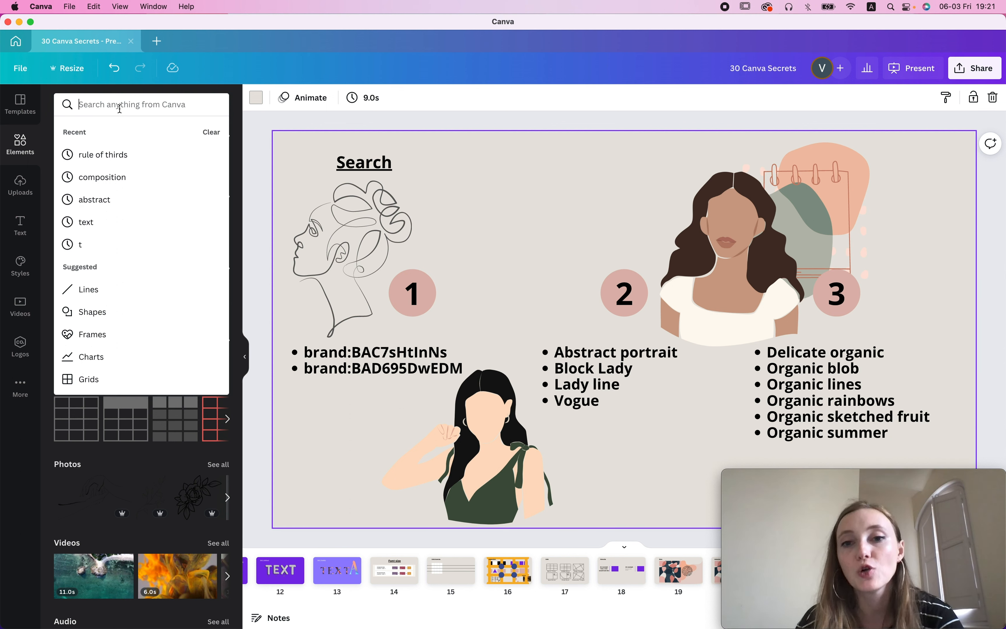
left_click(597, 366)
triple_click(594, 367)
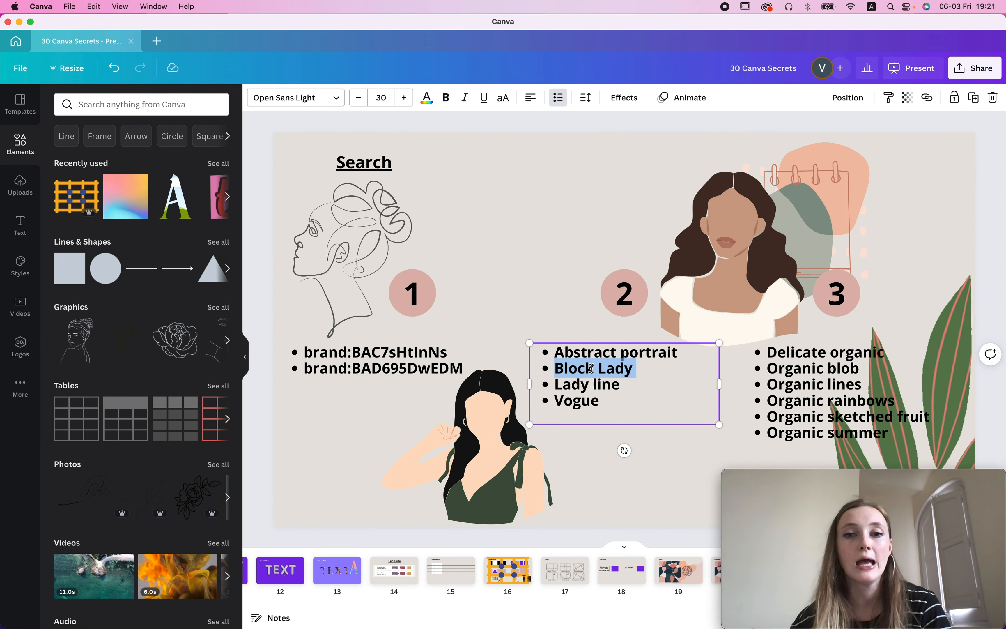
key("super+c")
left_click(142, 104)
key("super+v")
key("Return")
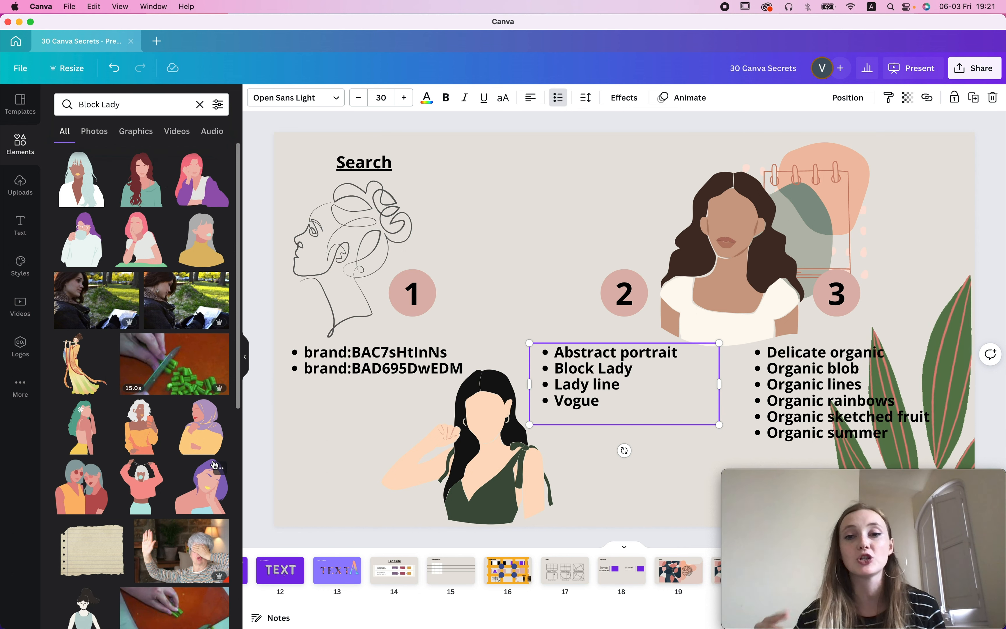
Search the elements library for "Organic blob", copied from the third list on the slide.
left_click(825, 385)
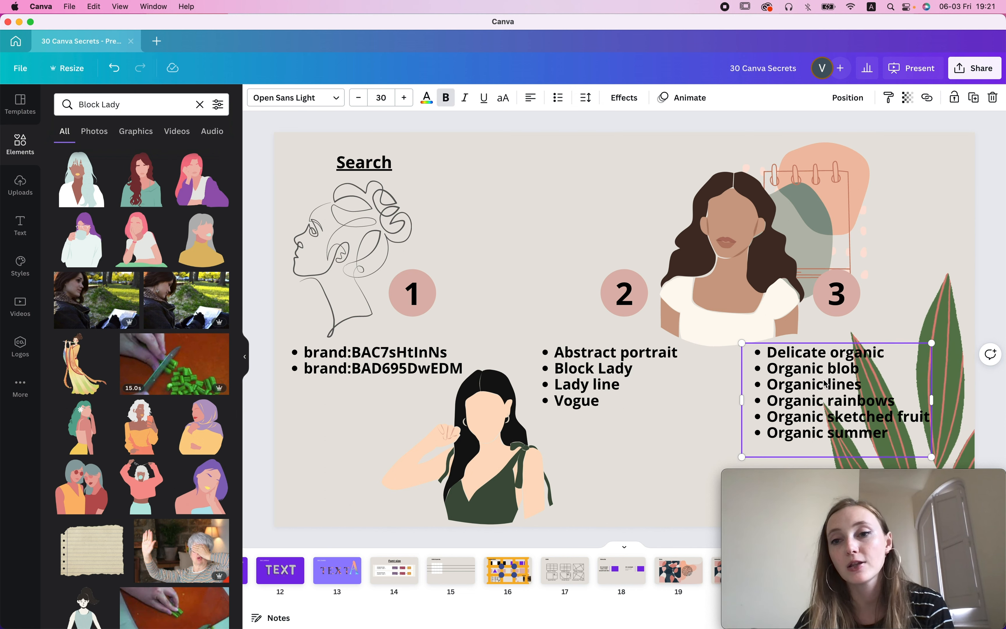
triple_click(802, 368)
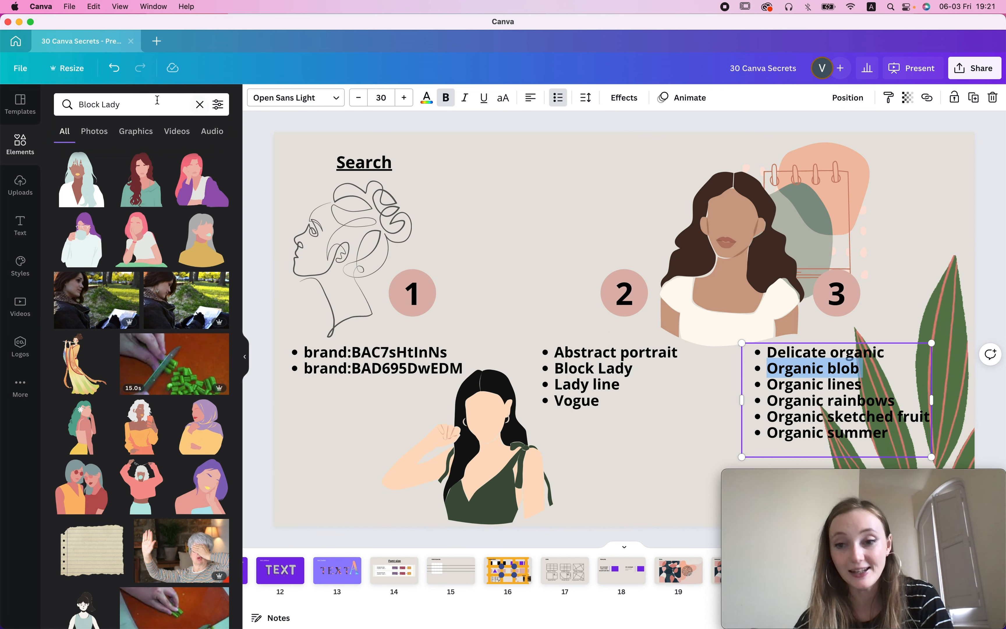
double_click(144, 104)
key("cmd+a")
key("cmd+v")
key("Return")
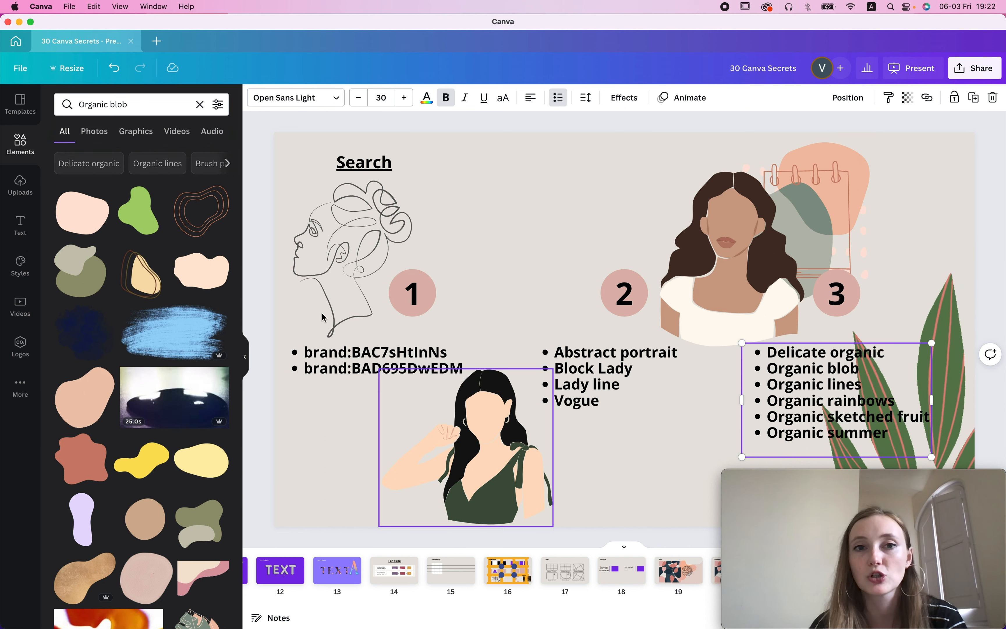
Copy the brand code BAC7sHtInNs without its "brand:" prefix from the first list and search the elements library for it.
left_click(361, 358)
left_click_drag(353, 352, 503, 353)
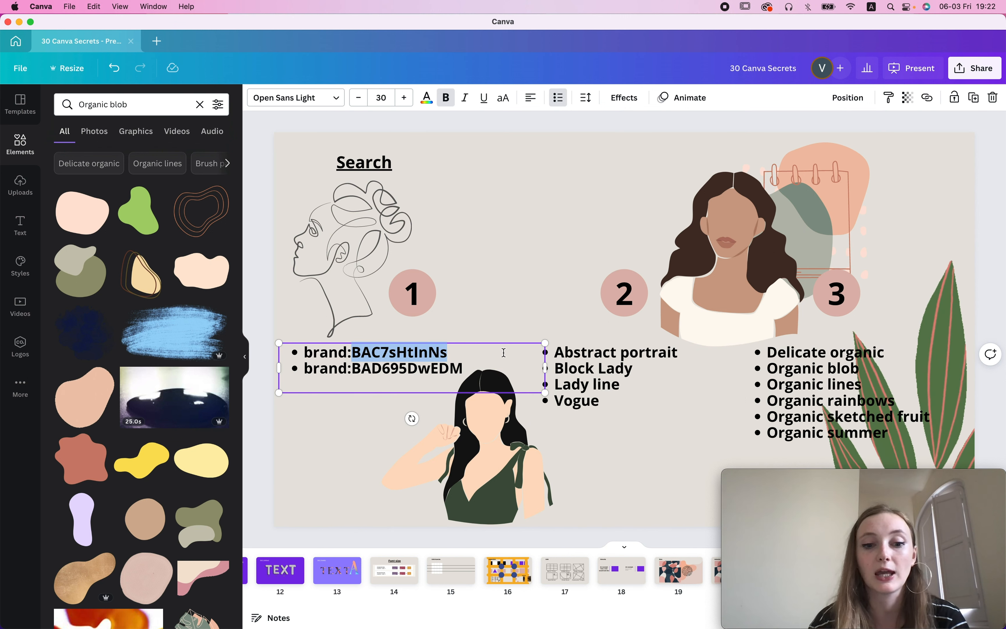
triple_click(97, 105)
key("cmd+v")
key("Return")
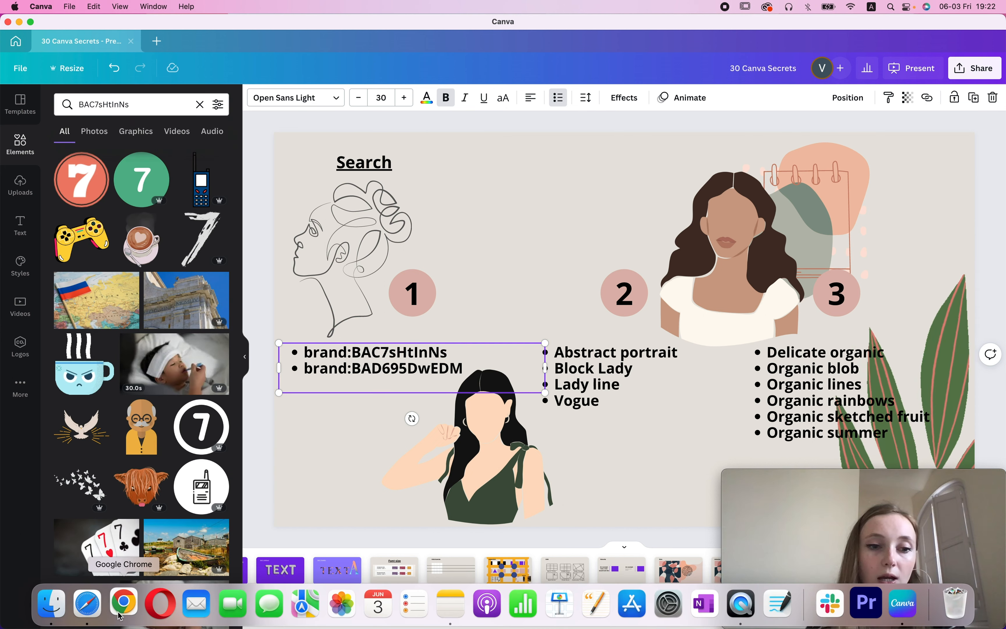
Switch to Google Chrome, choose the marketing profile and open canva.com.
left_click(121, 609)
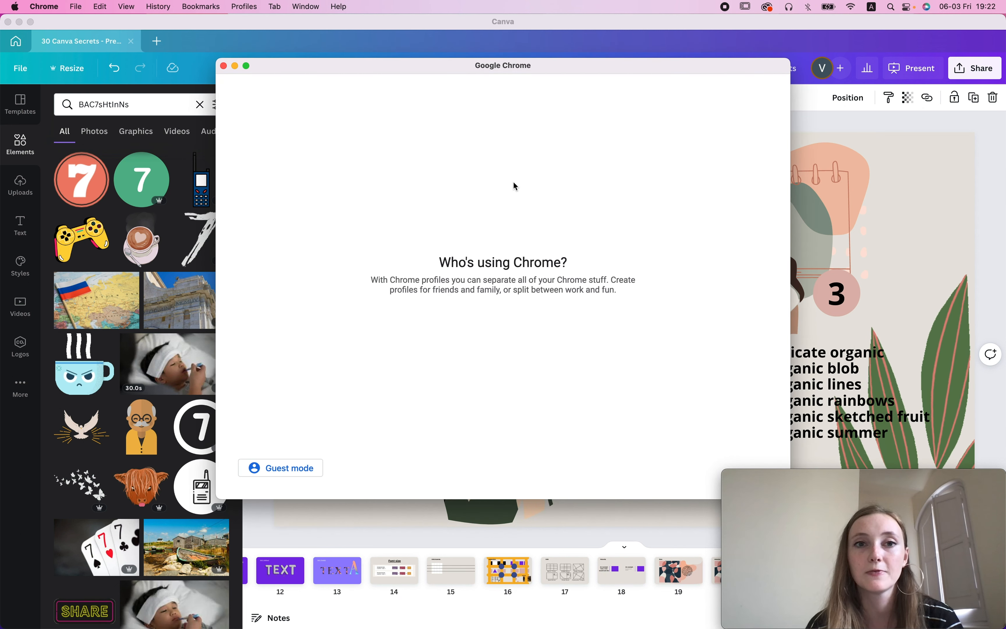
scroll(583, 359, "down", 5)
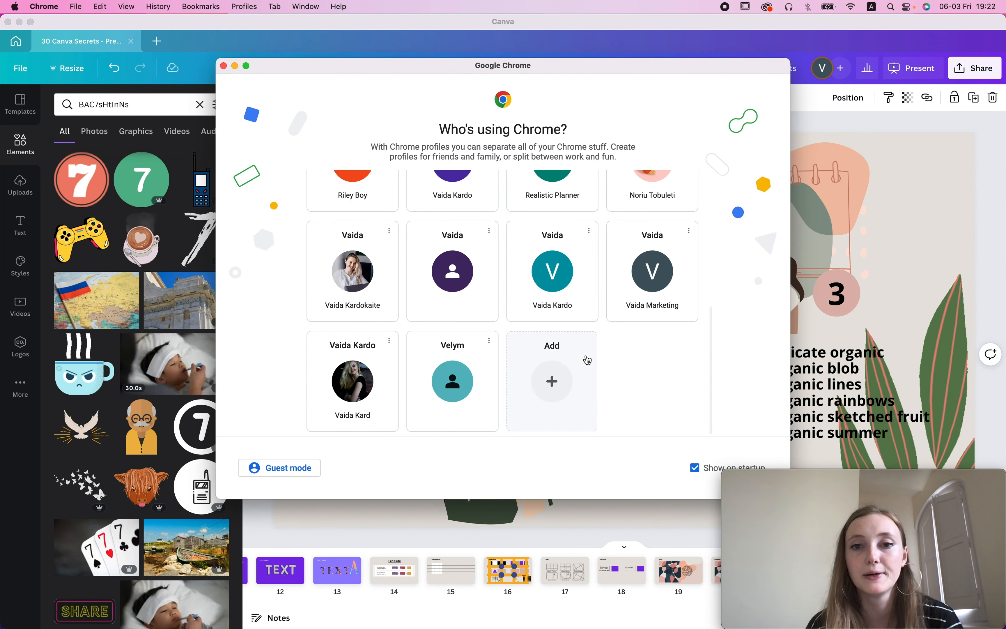
left_click(661, 282)
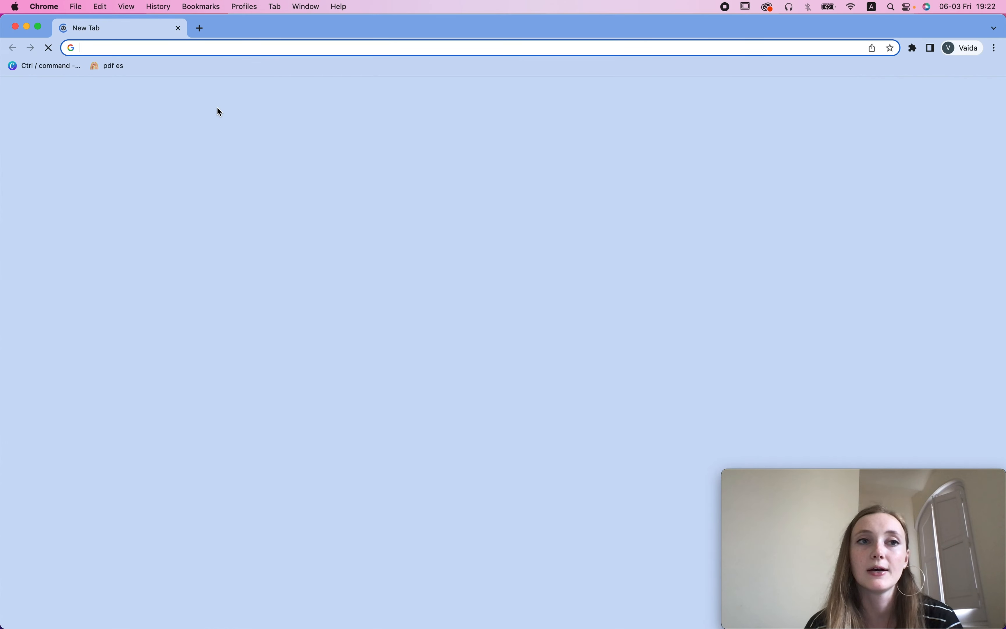
type("can")
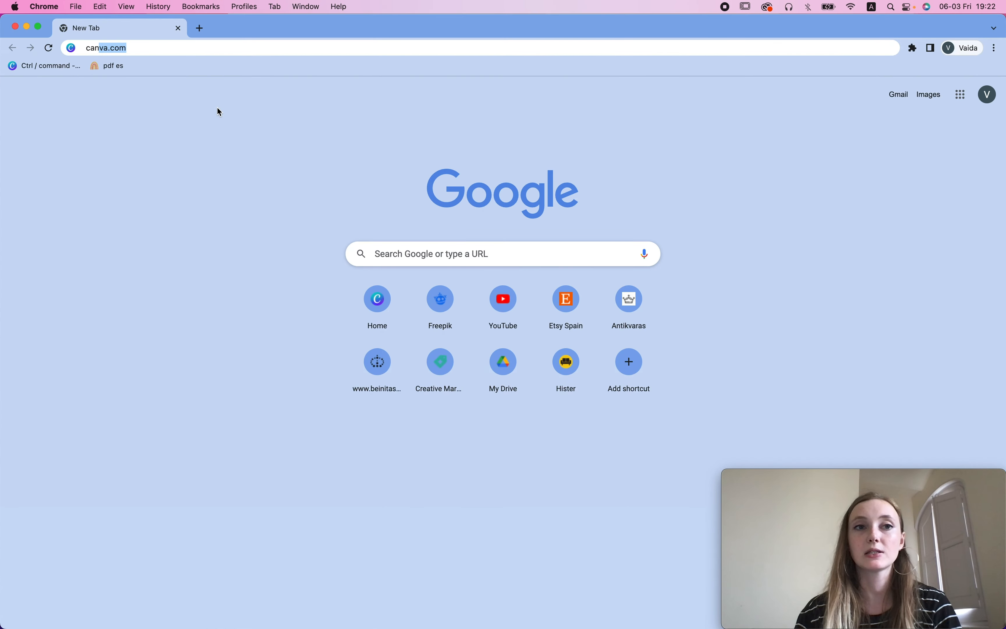
type("v")
key("Return")
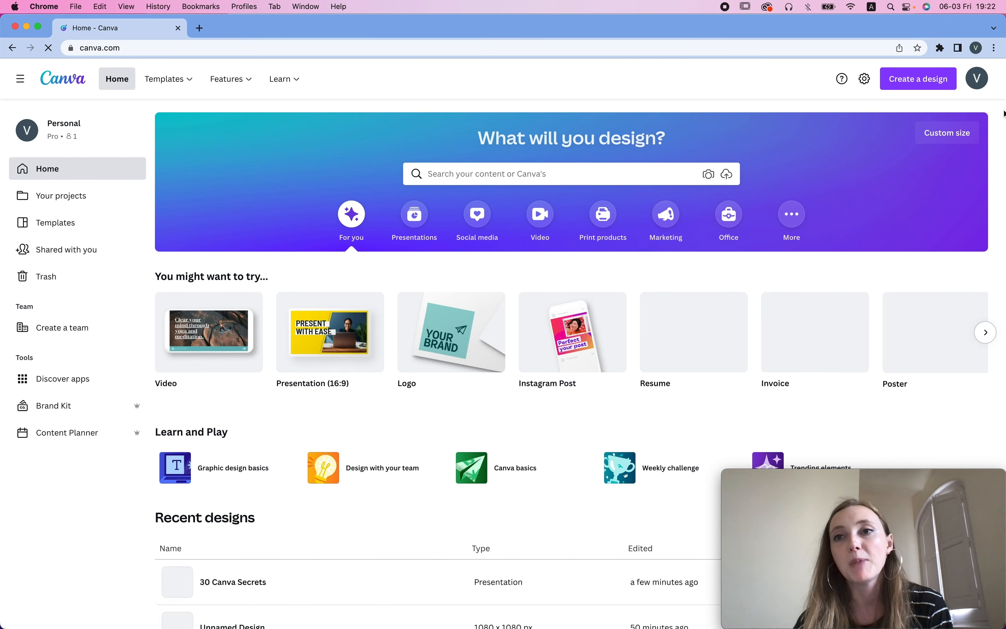
View the suggested types for a new design, dismiss them and open Canva's Design School.
left_click(939, 81)
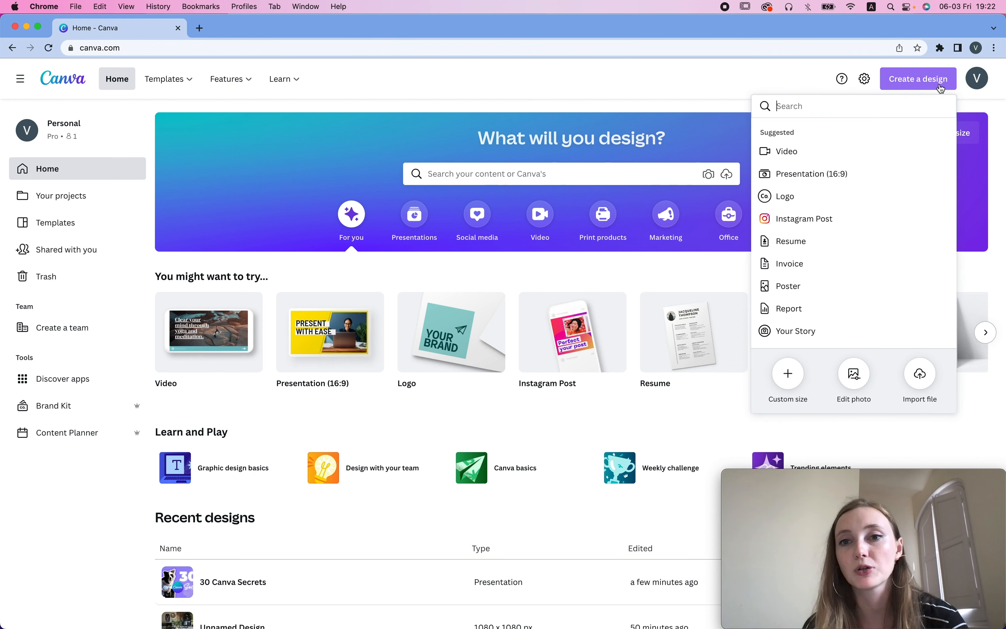
left_click(751, 67)
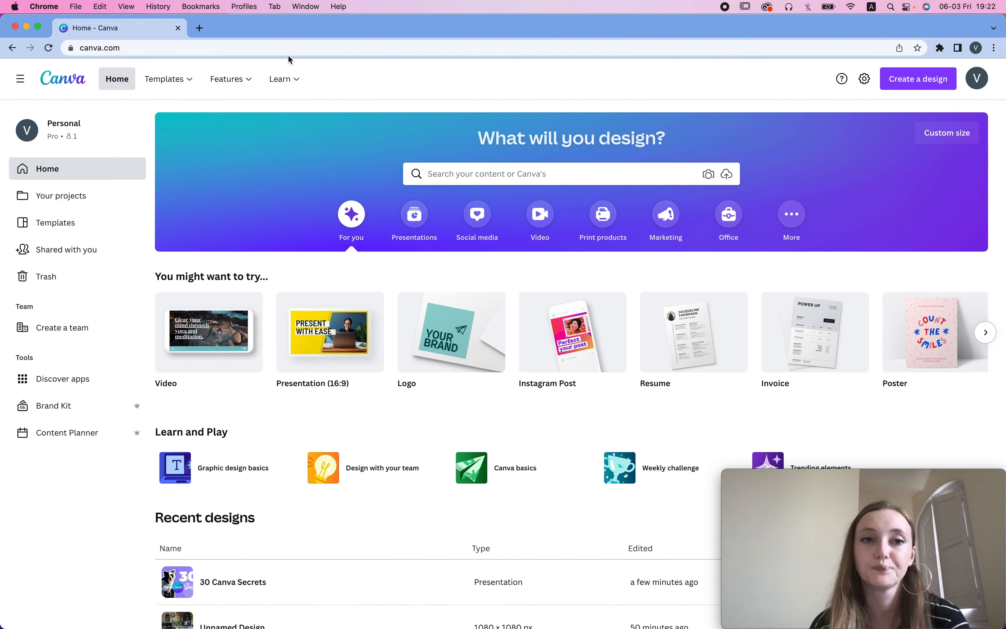
left_click(292, 77)
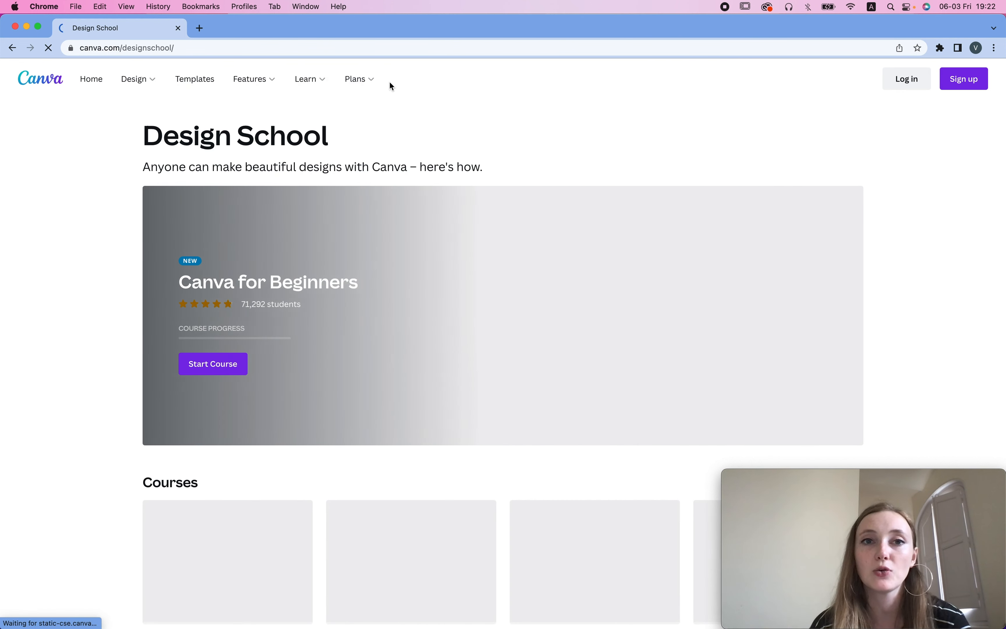
Browse the Design School's learning topics, courses and tutorials, and return to the start of the page.
mouse_move(310, 86)
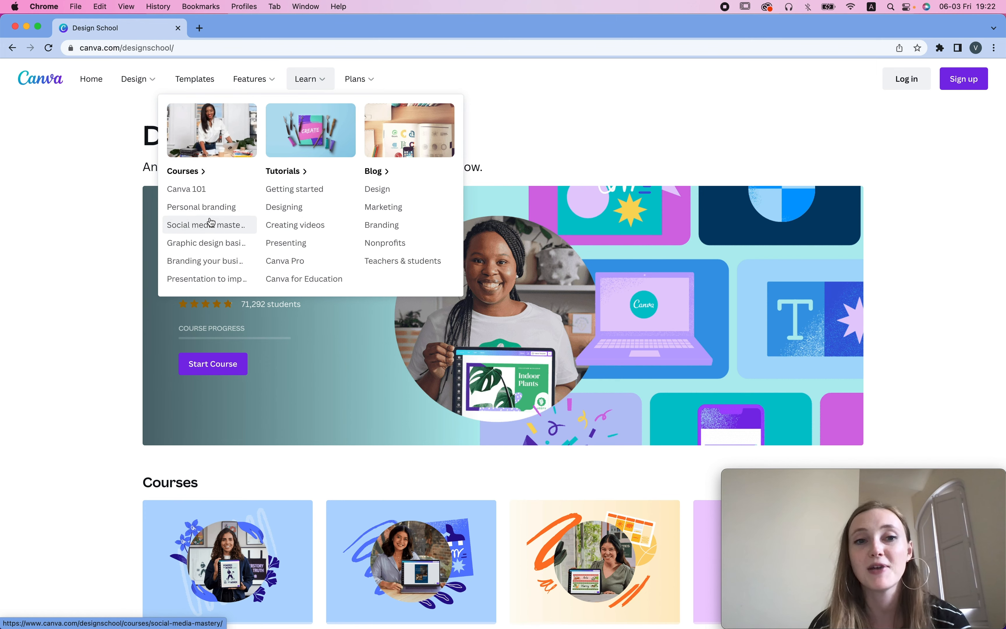
scroll(728, 155, "down", 10)
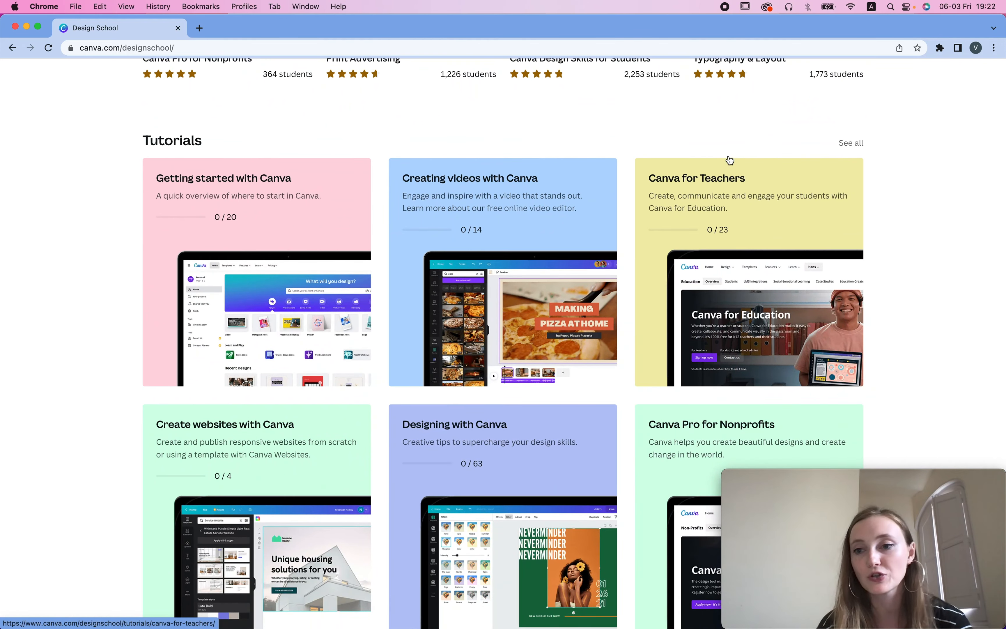
scroll(730, 160, "down", 3)
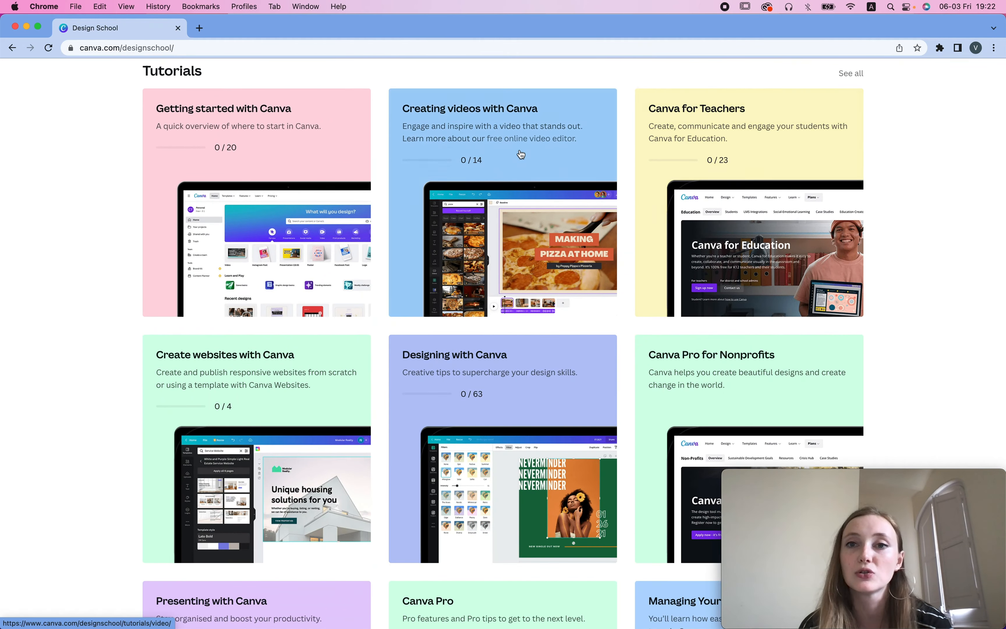
scroll(644, 350, "down", 10)
scroll(579, 189, "up", 20)
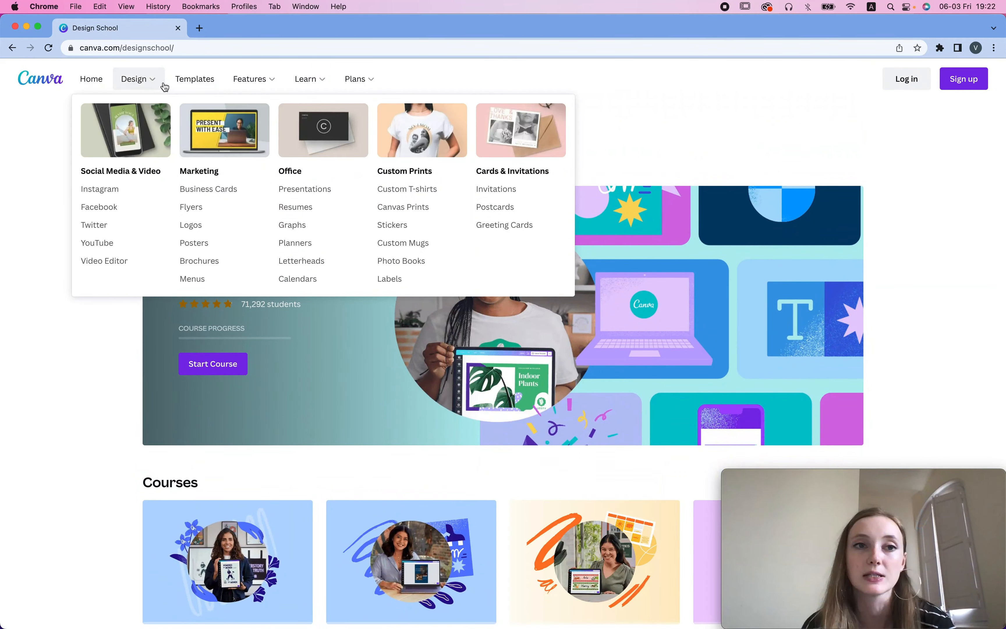
Look over the site's design categories and open the templates page.
mouse_move(157, 85)
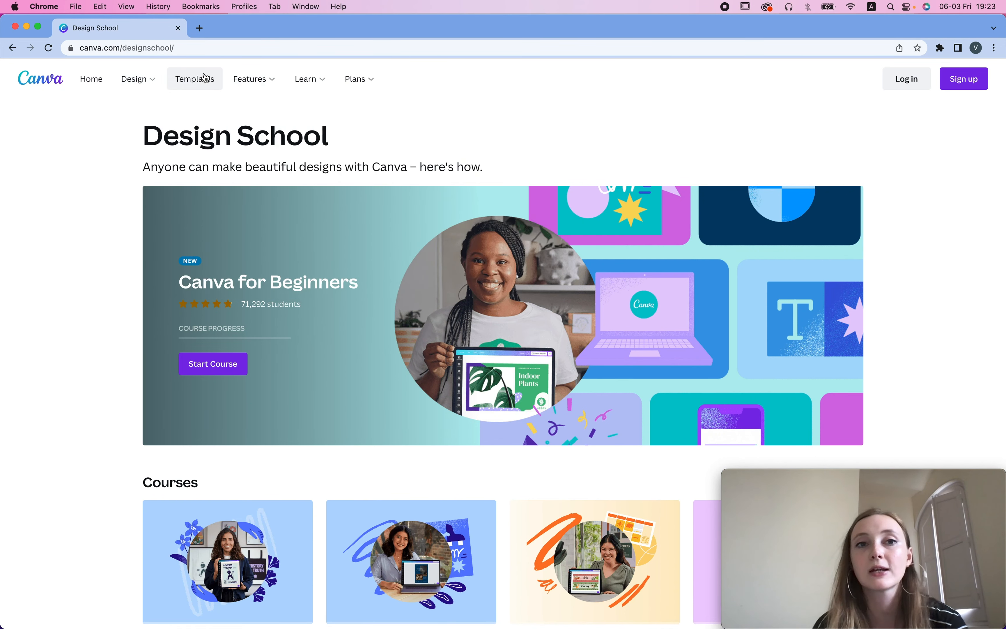
mouse_move(258, 83)
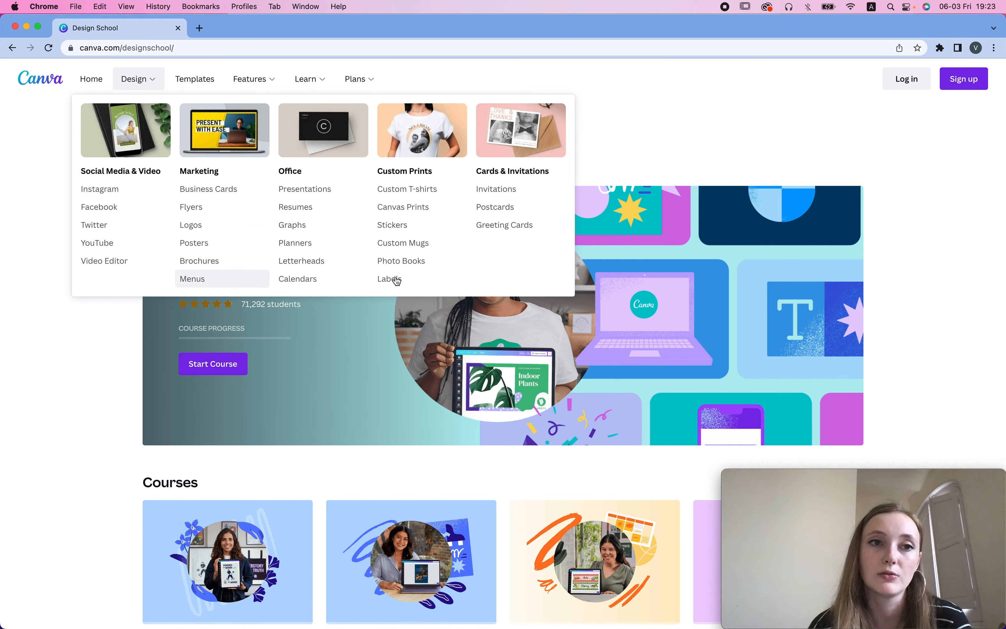
left_click(204, 84)
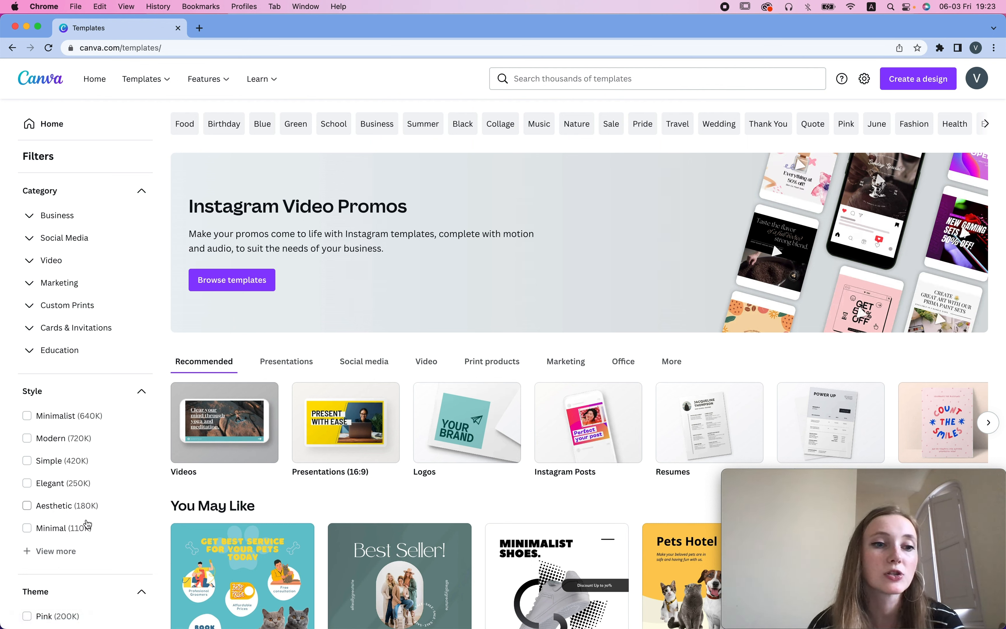
mouse_move(216, 83)
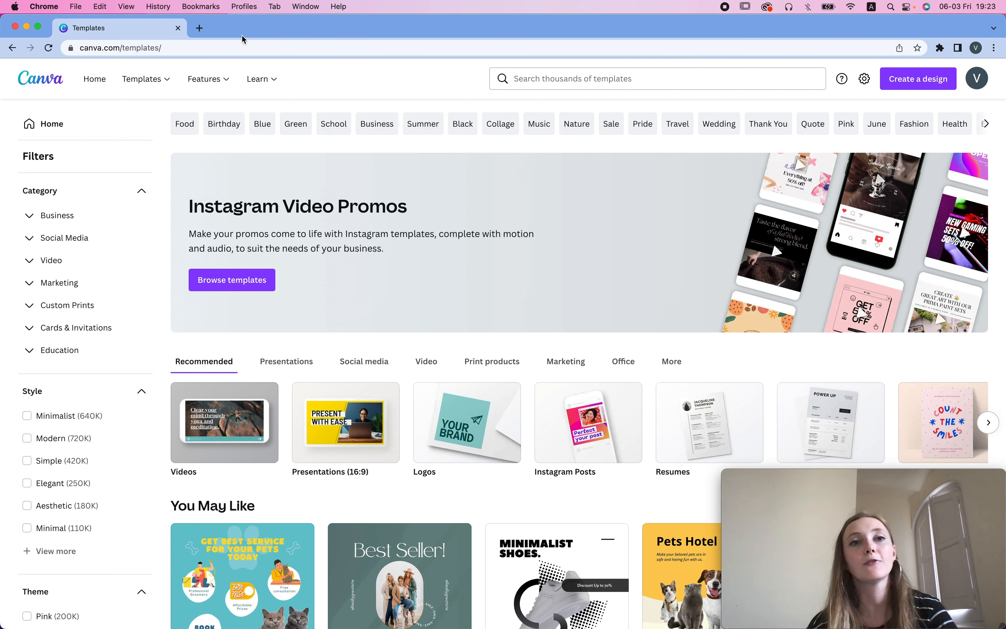
Search Google for canva search keywords in a new tab, open the 170+ Canva Keywords for Elements article and accept its cookies.
left_click(200, 28)
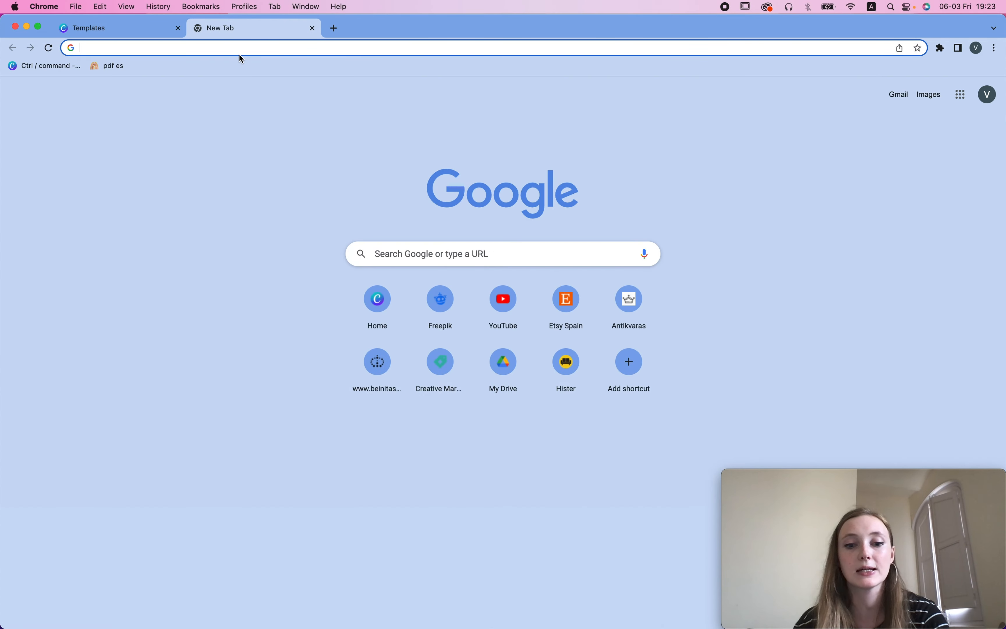
type("canva")
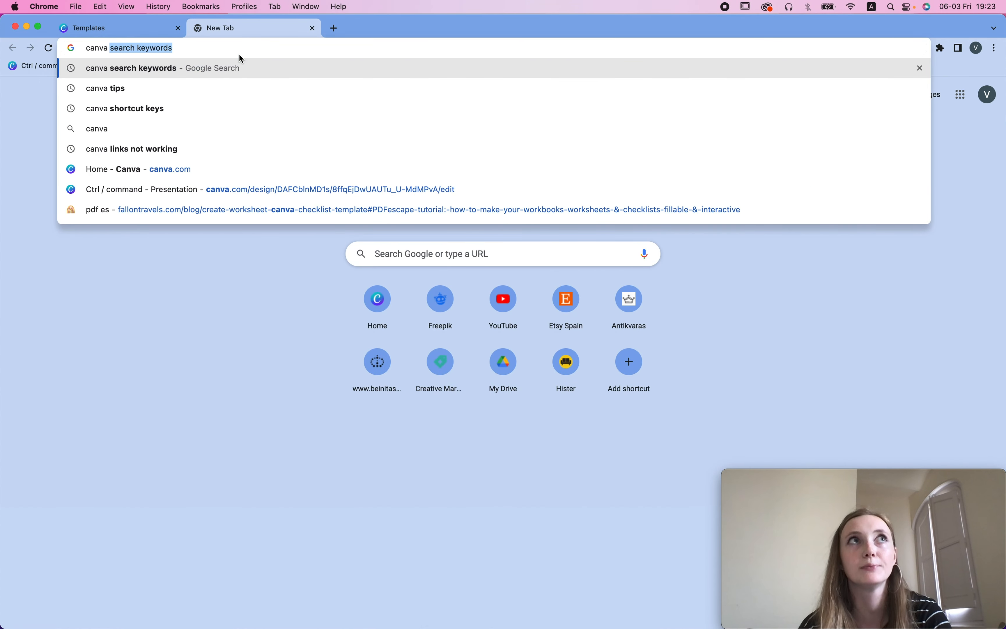
key("Return")
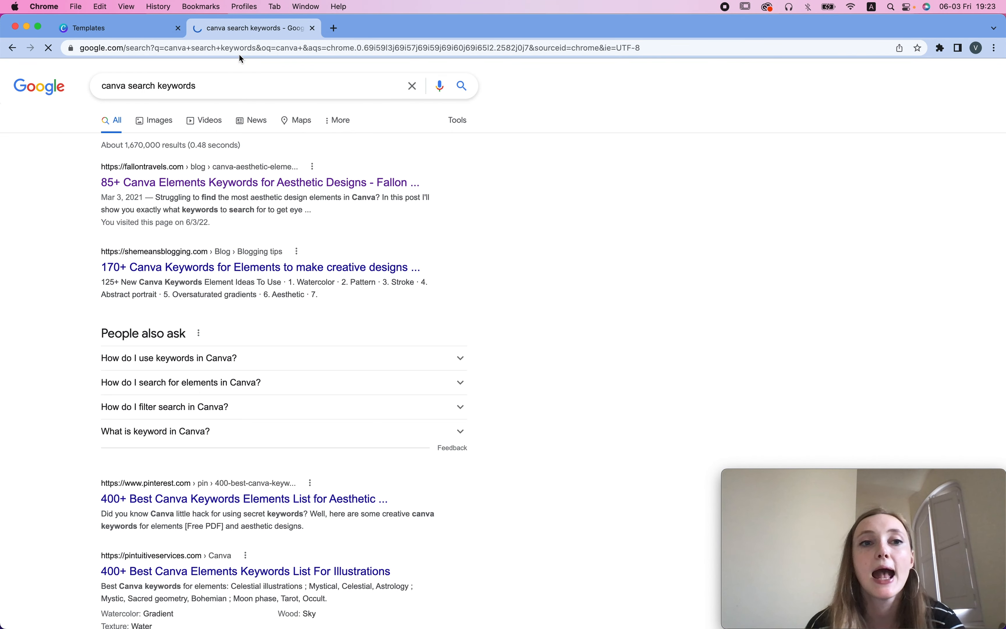
left_click(181, 271)
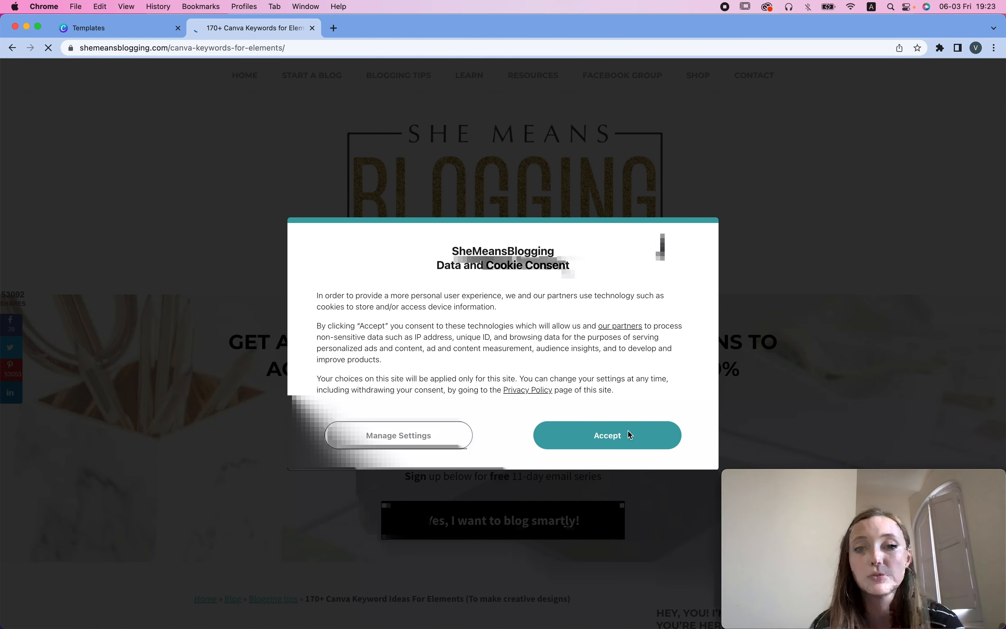
left_click(615, 446)
Look through the article's numbered list of Canva element keywords and their example search images, such as watercolor, brutalist and me time.
scroll(612, 442, "down", 20)
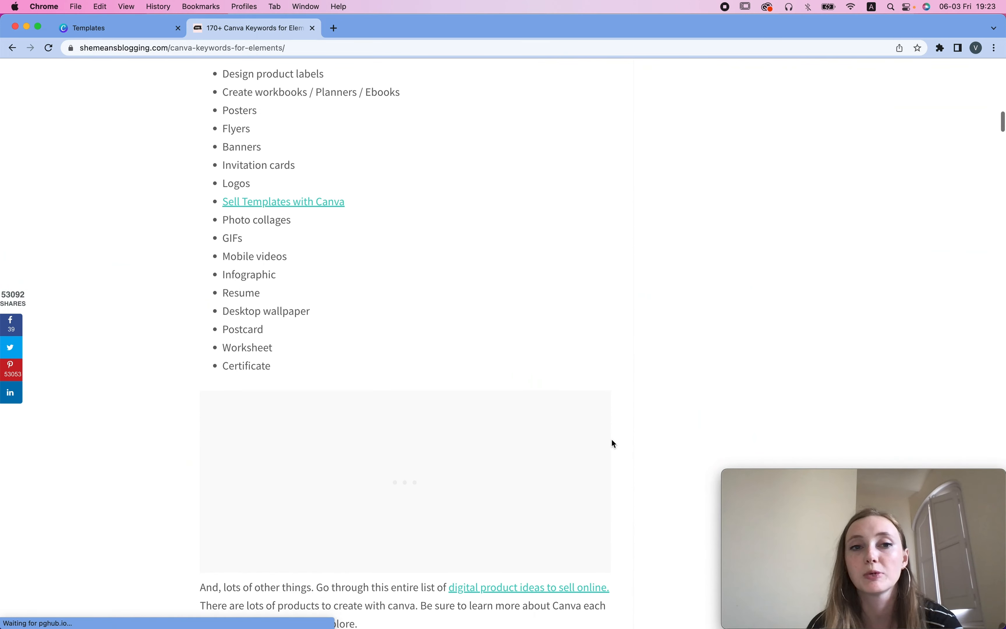
scroll(613, 441, "down", 20)
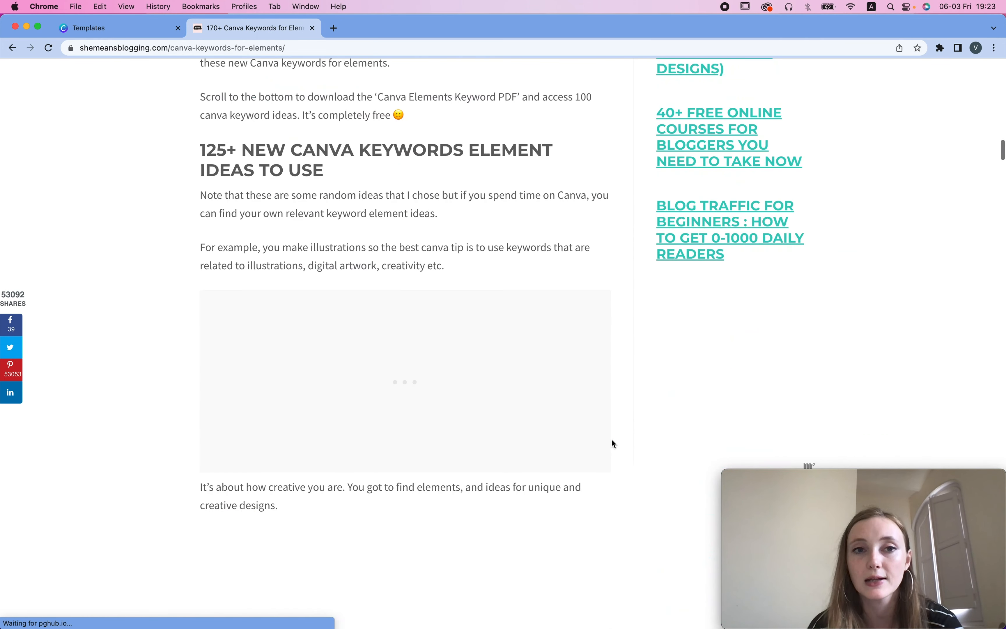
scroll(610, 441, "down", 3)
scroll(610, 440, "up", 5)
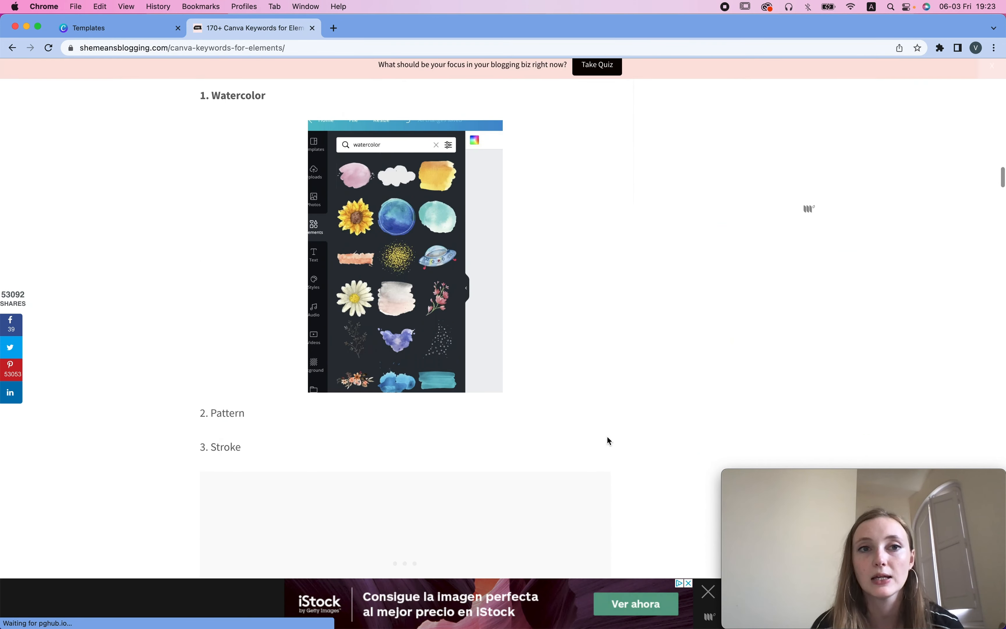
scroll(290, 371, "up", 2)
scroll(262, 413, "down", 4)
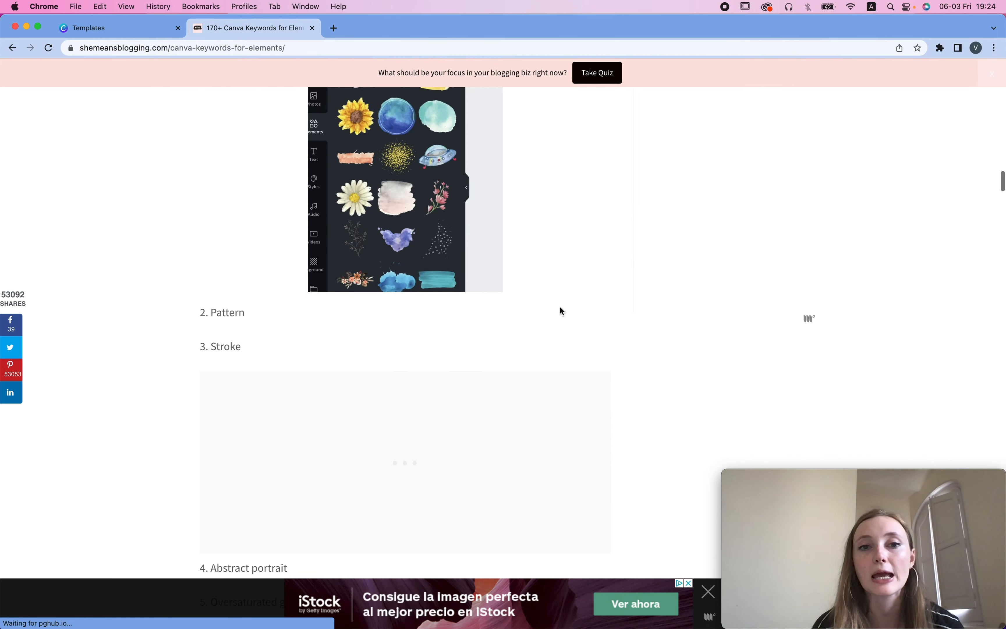
scroll(471, 399, "down", 15)
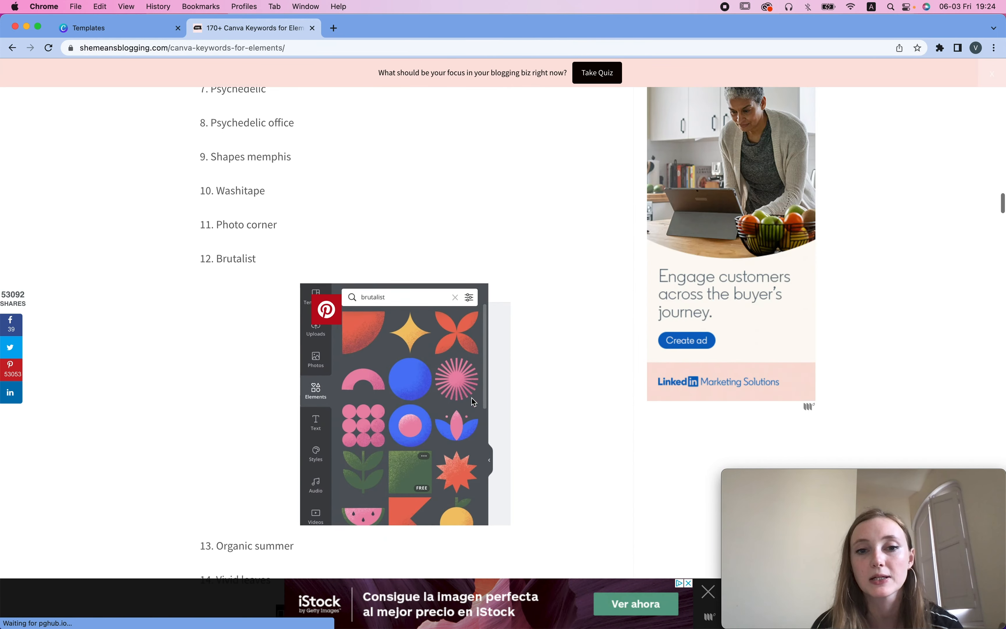
scroll(471, 397, "up", 6)
scroll(472, 398, "down", 8)
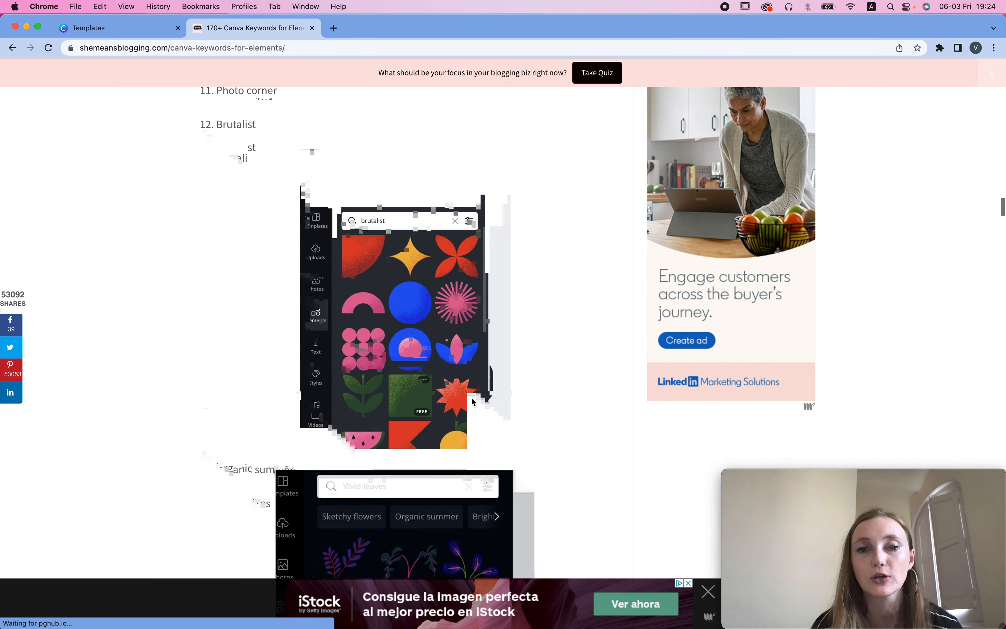
scroll(471, 398, "down", 2)
scroll(470, 396, "up", 10)
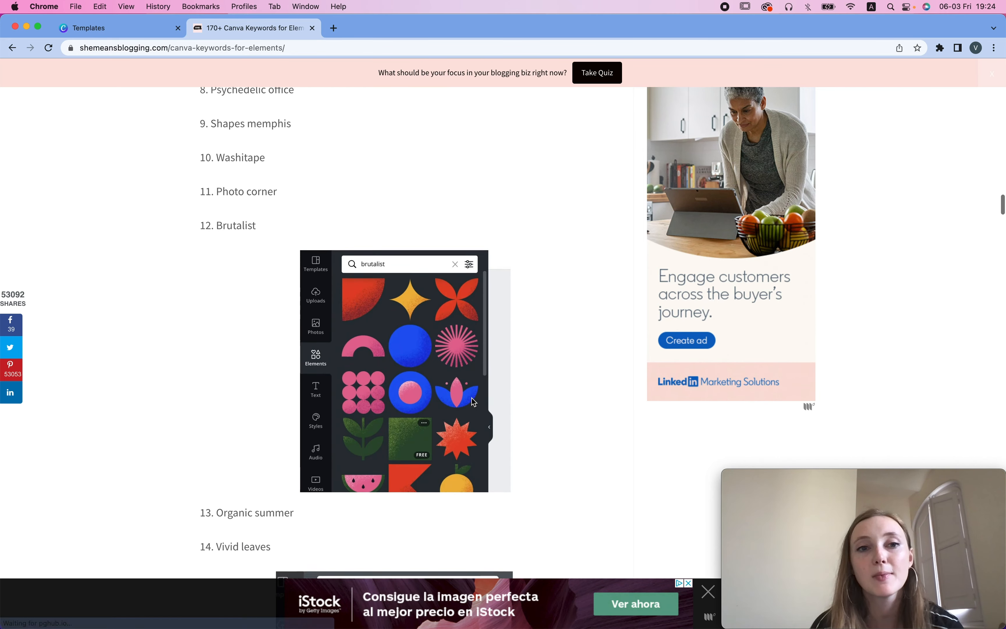
scroll(438, 339, "down", 15)
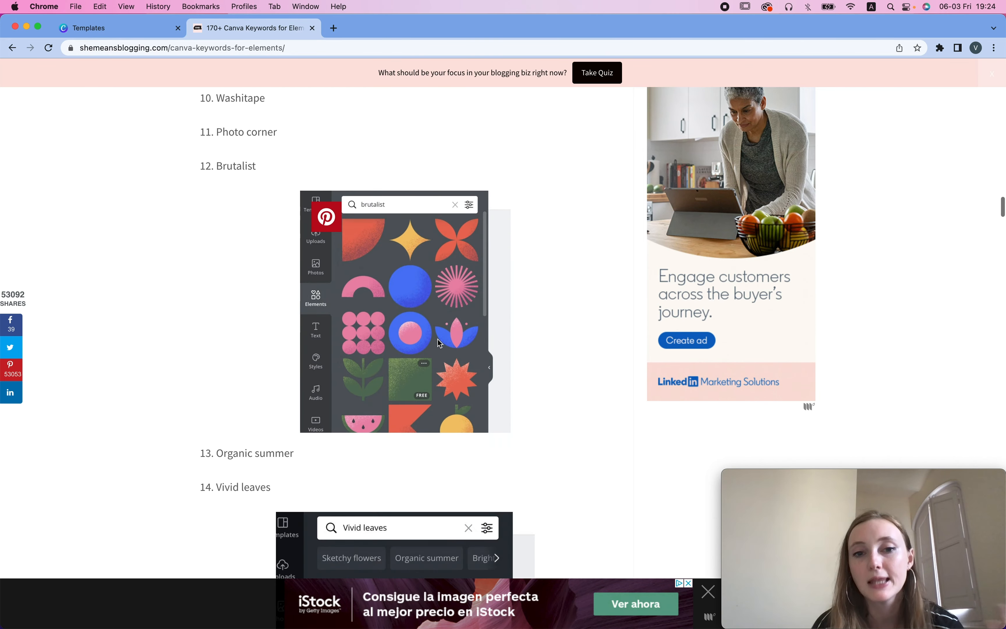
scroll(440, 344, "down", 10)
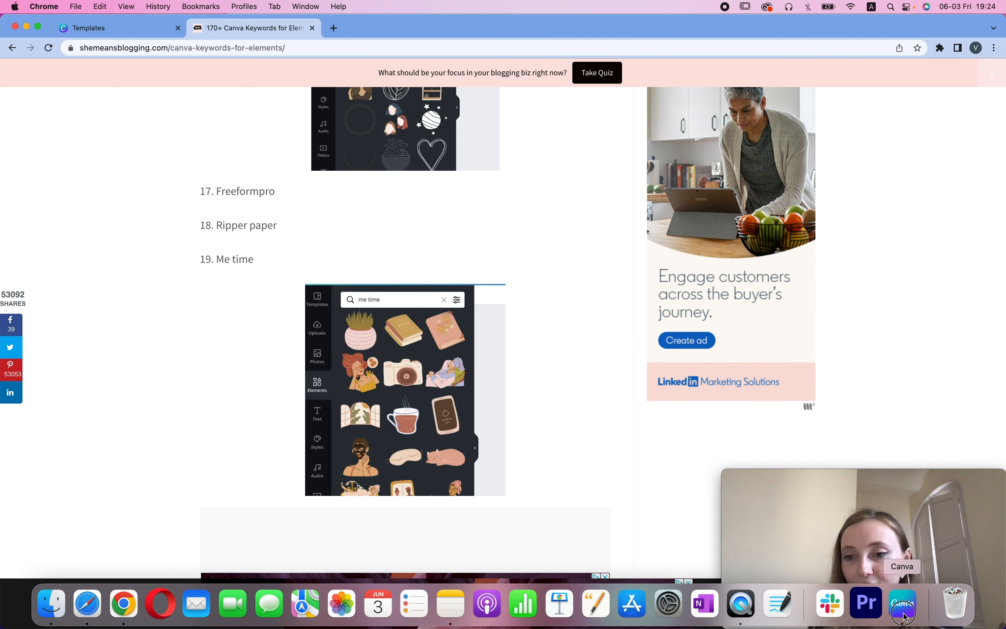
Switch to the Canva app and go to the GIF page of the 30 Canva Secrets presentation.
left_click(906, 617)
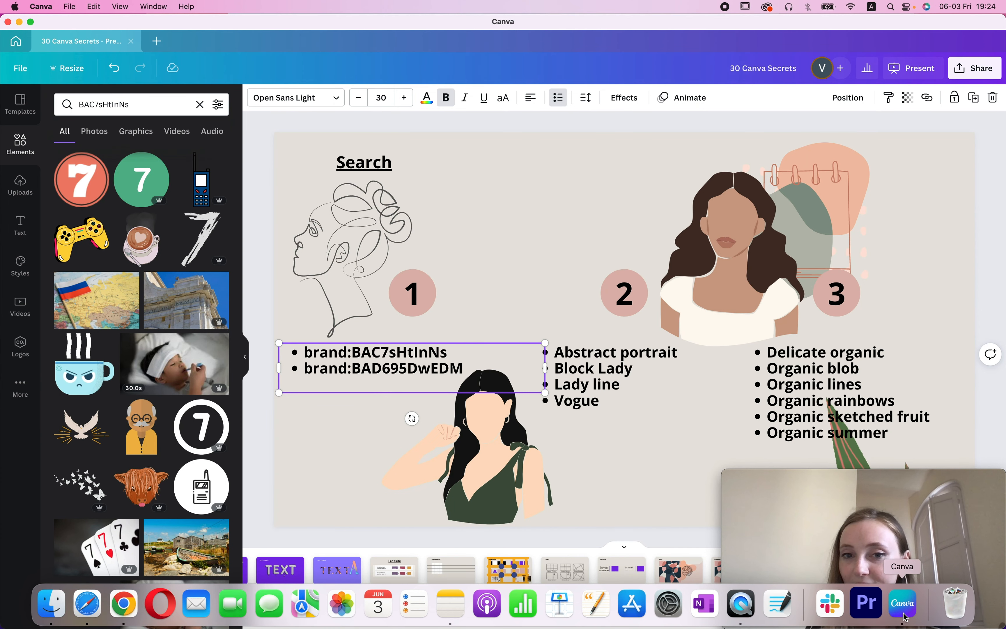
left_click(931, 157)
key("Right")
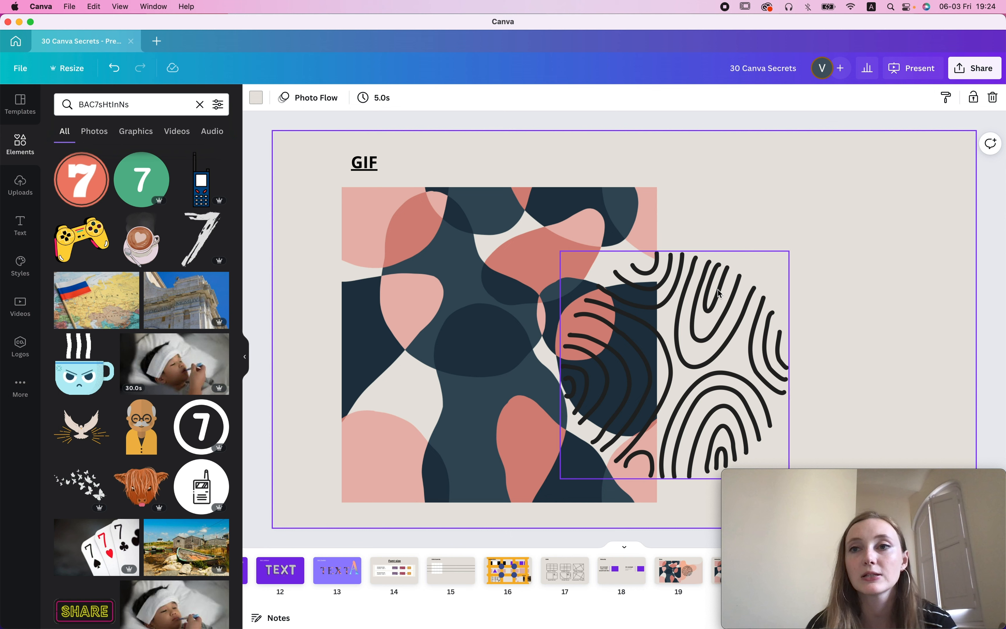
Look over the file types offered for downloading the presentation, including GIF, and close the download options without choosing one.
left_click(964, 78)
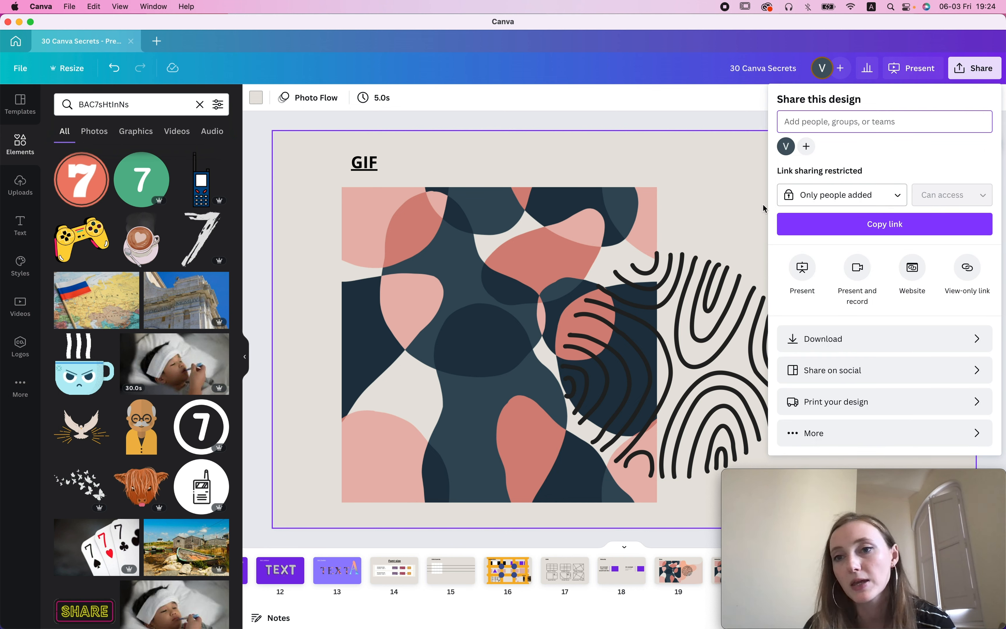
left_click(936, 334)
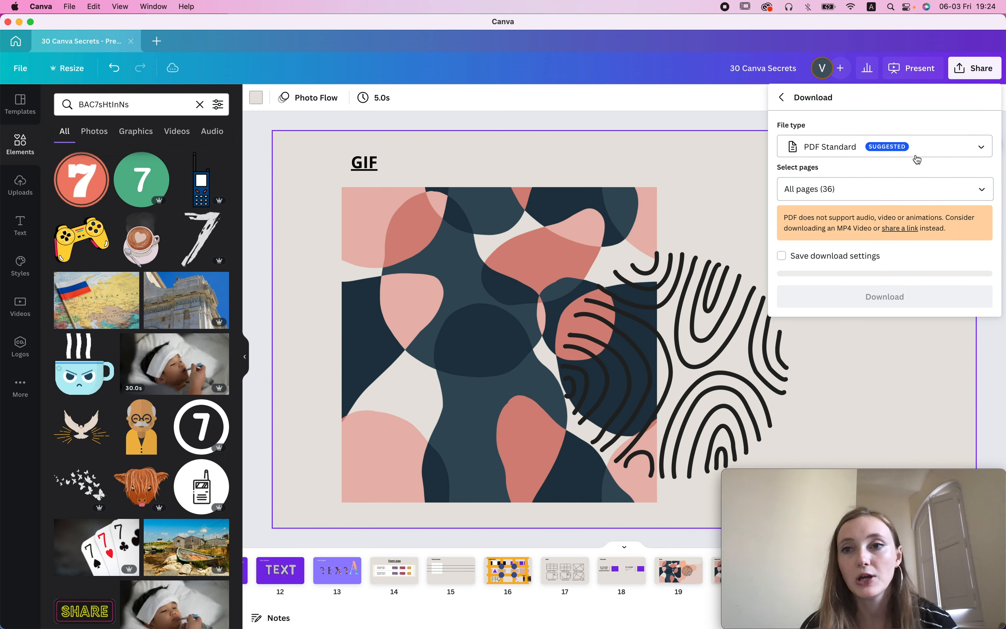
left_click(971, 143)
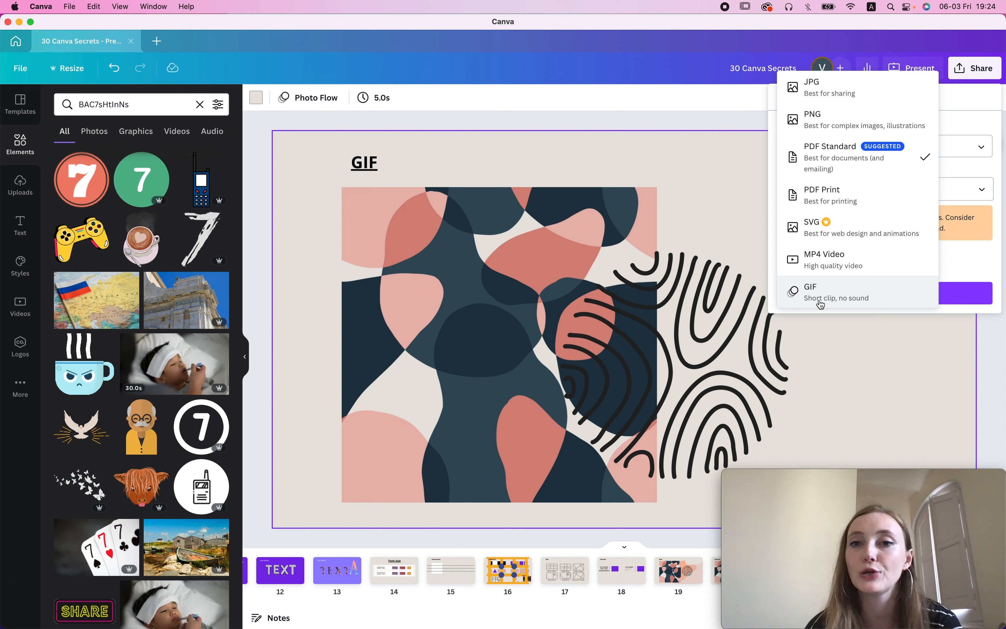
left_click(609, 153)
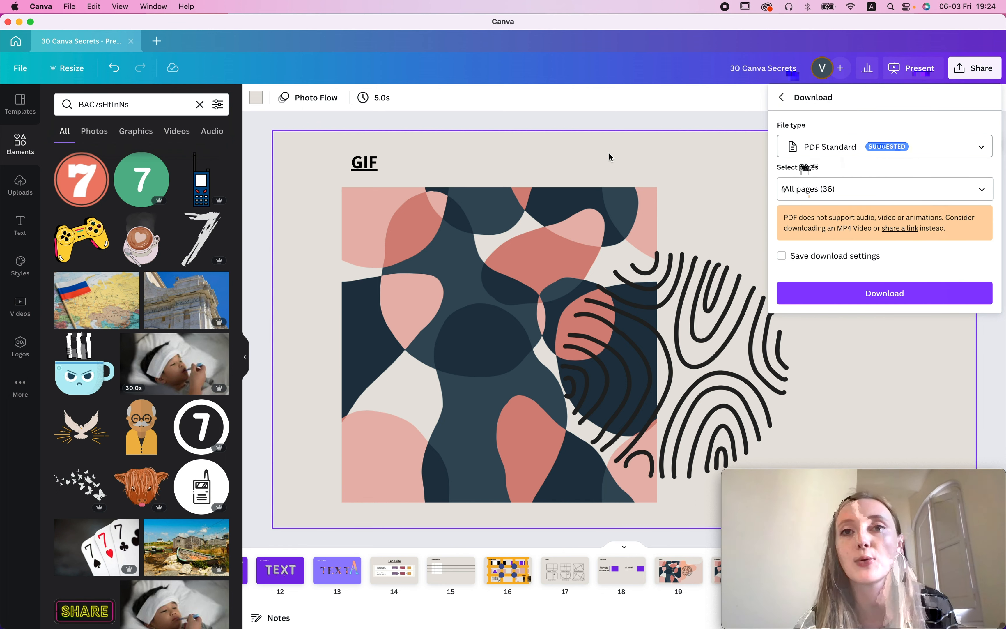
left_click(735, 195)
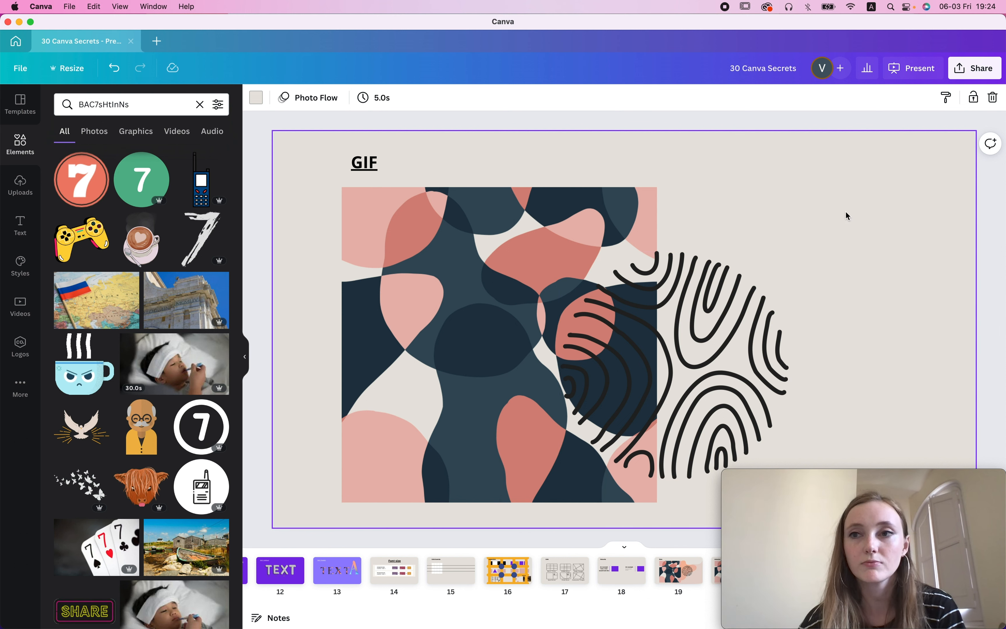
Go to the Gradient page, move the camera preview window out of the way and try to show the presentation full screen.
key("Right")
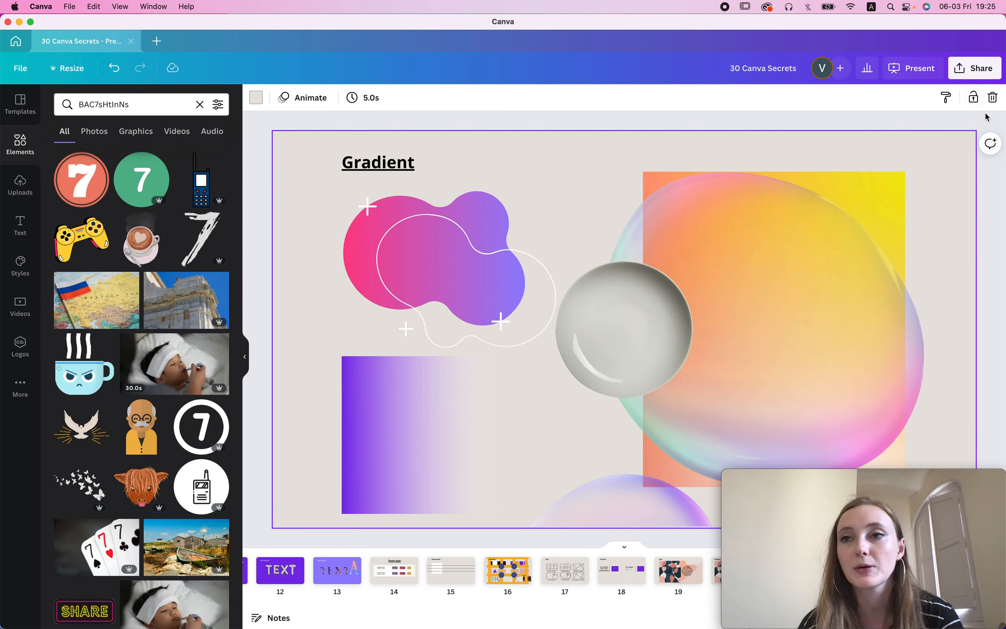
left_click(991, 226)
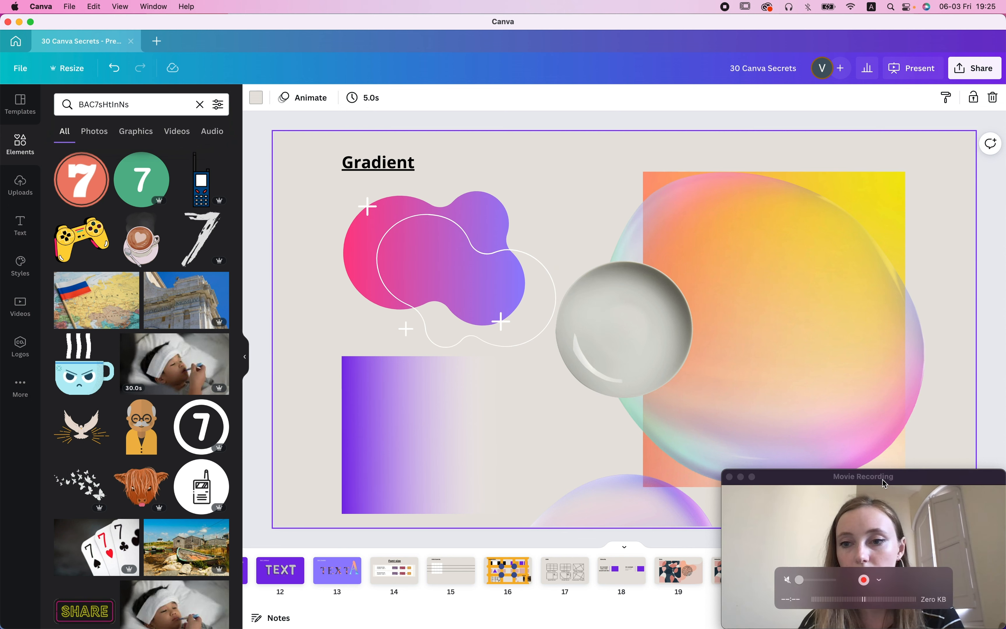
left_click_drag(887, 484, 400, 250)
left_click(965, 622)
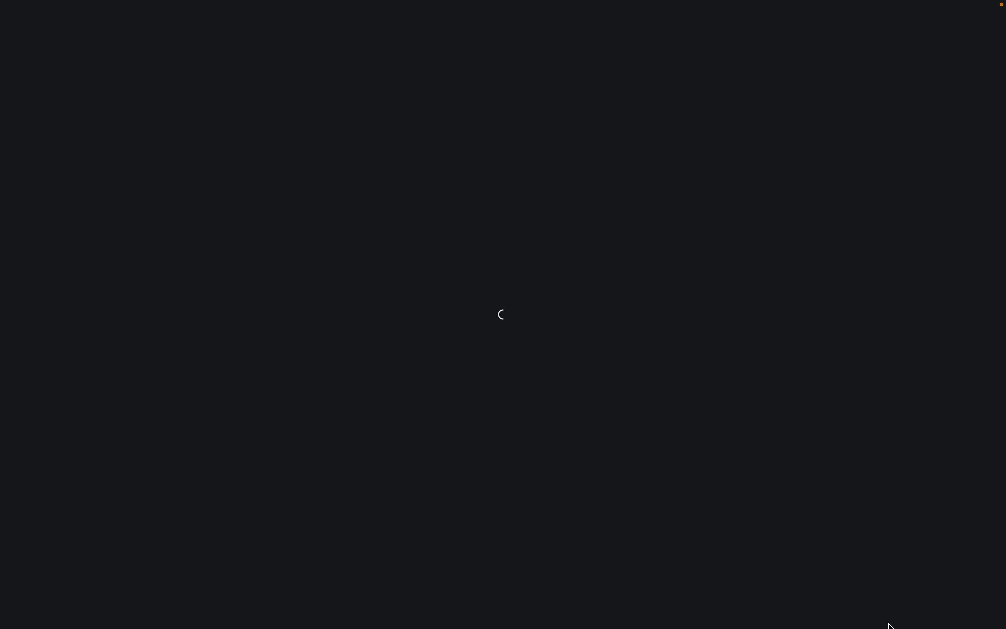
key("Escape")
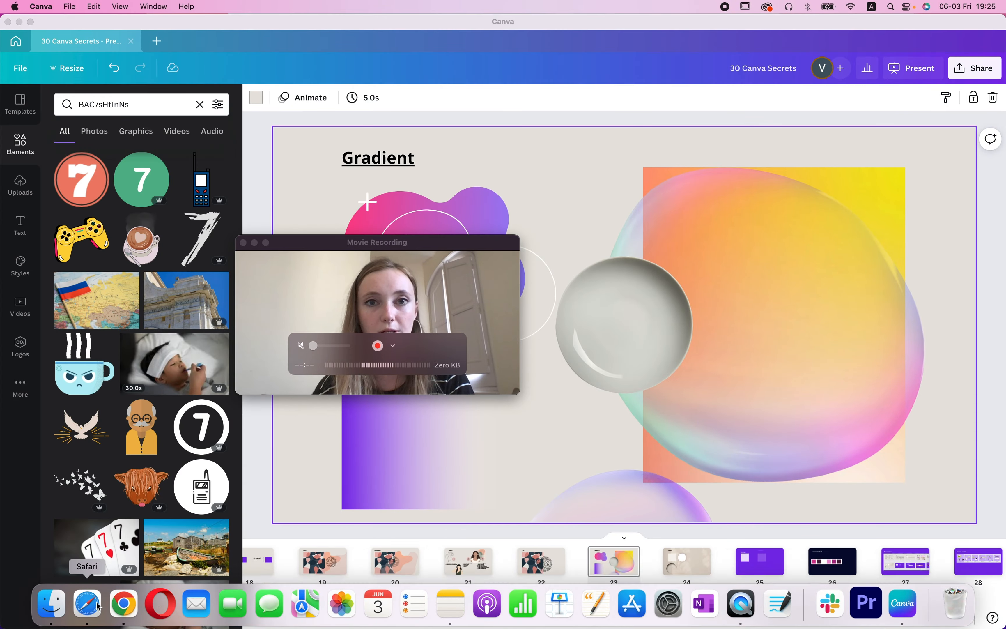
Switch to Google Chrome, move the camera preview off the pop-up and close the keyword article to return to the Canva templates page.
left_click(124, 620)
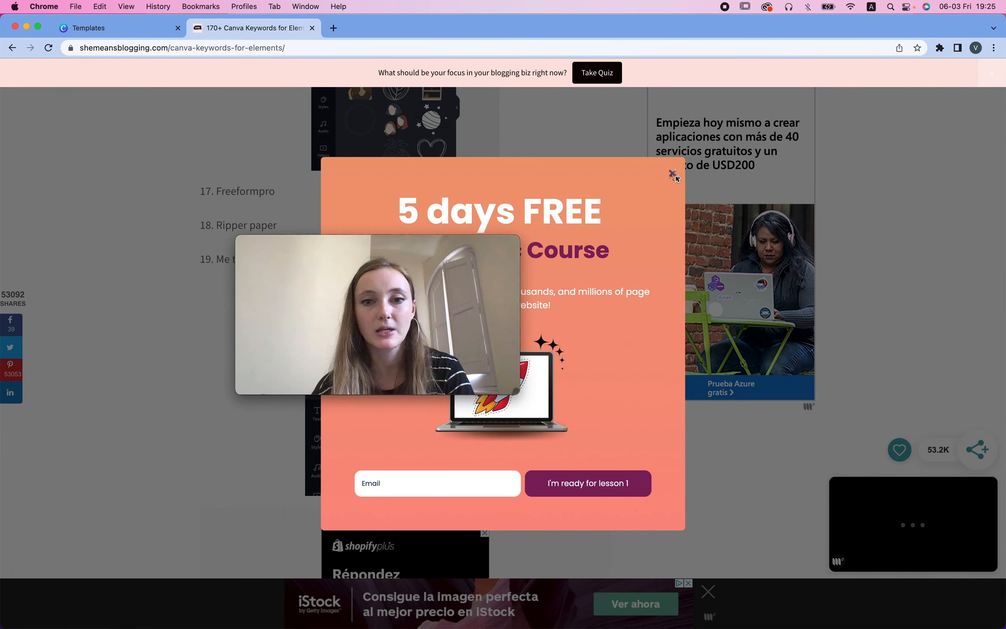
left_click_drag(311, 241, 812, 160)
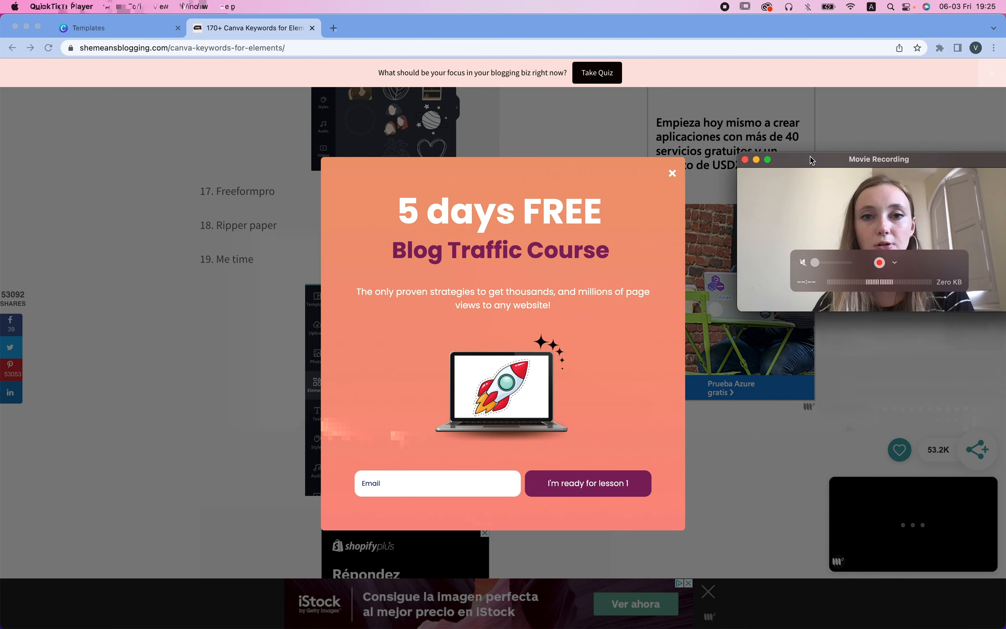
left_click(681, 173)
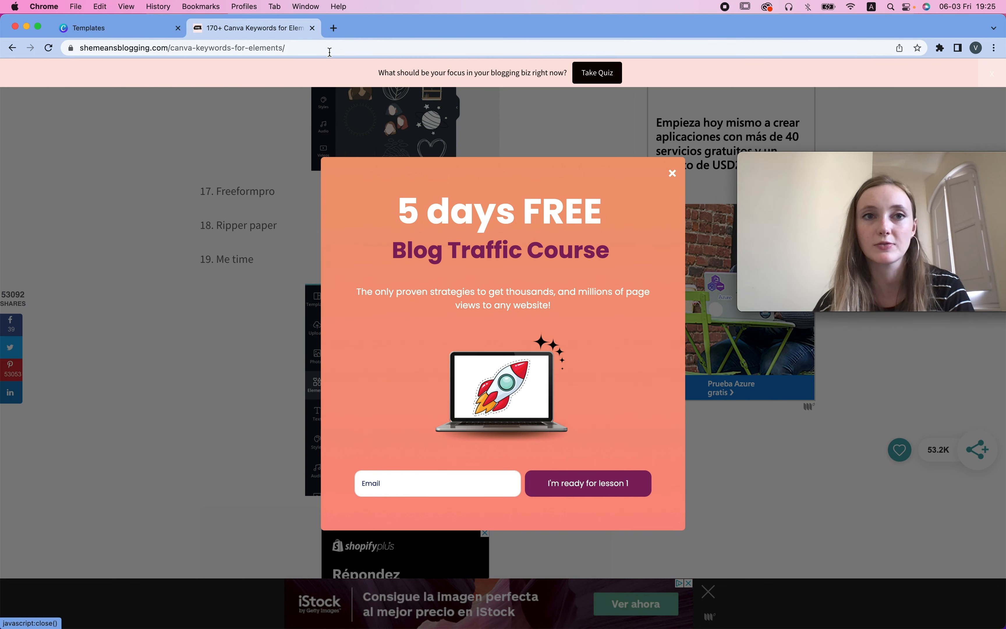
left_click(125, 28)
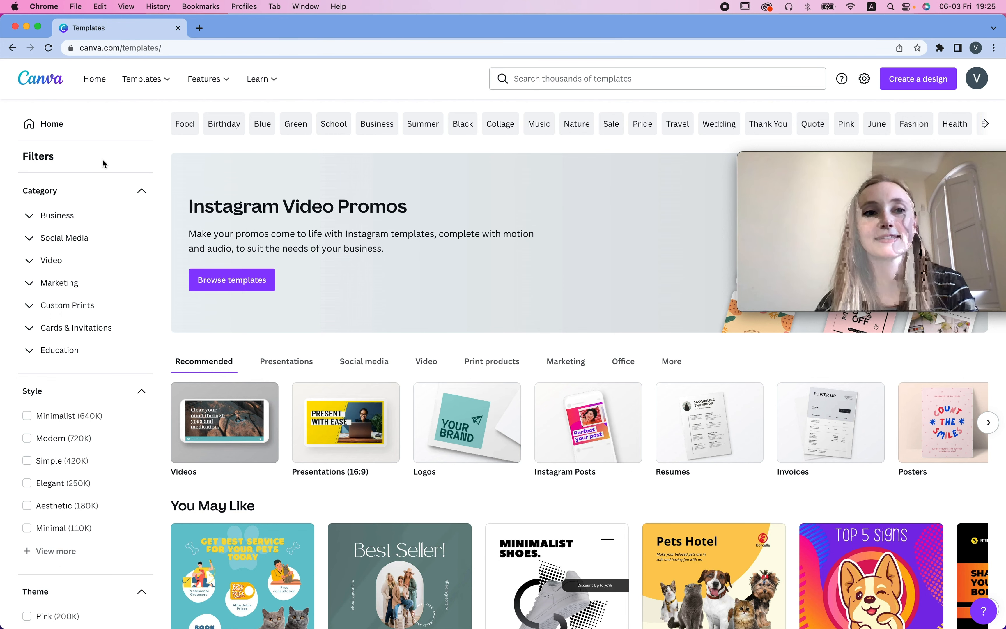
Return to the Canva home page and open 30 Canva Secrets from the recent designs.
left_click(62, 127)
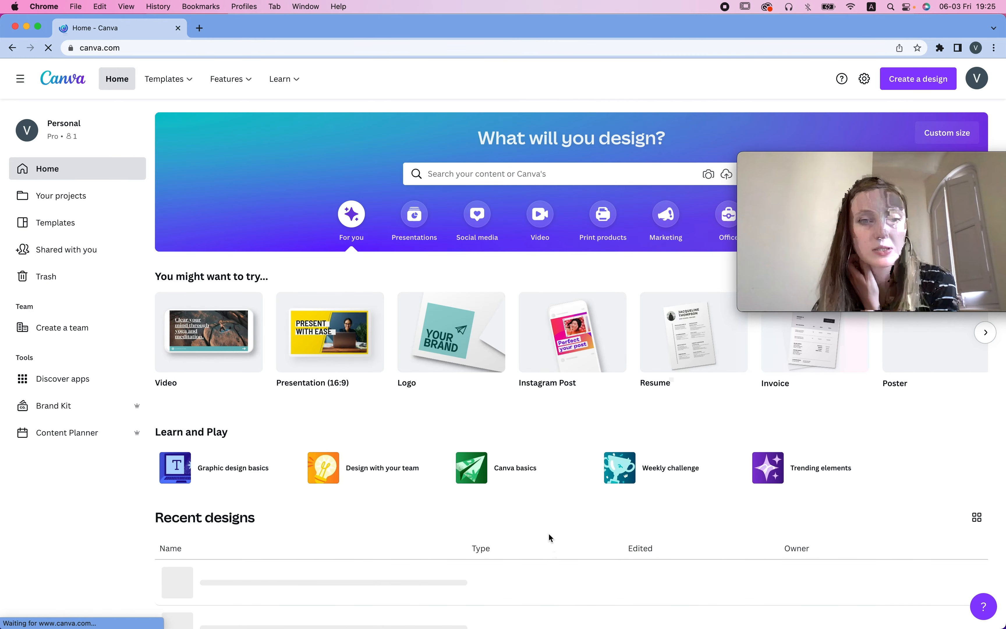
scroll(548, 533, "down", 5)
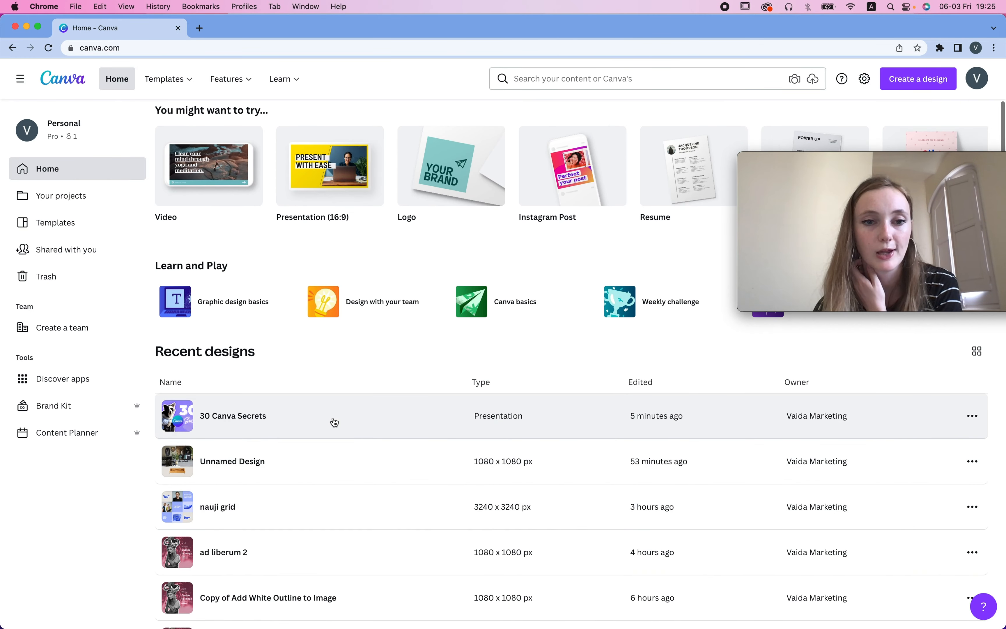
left_click(334, 422)
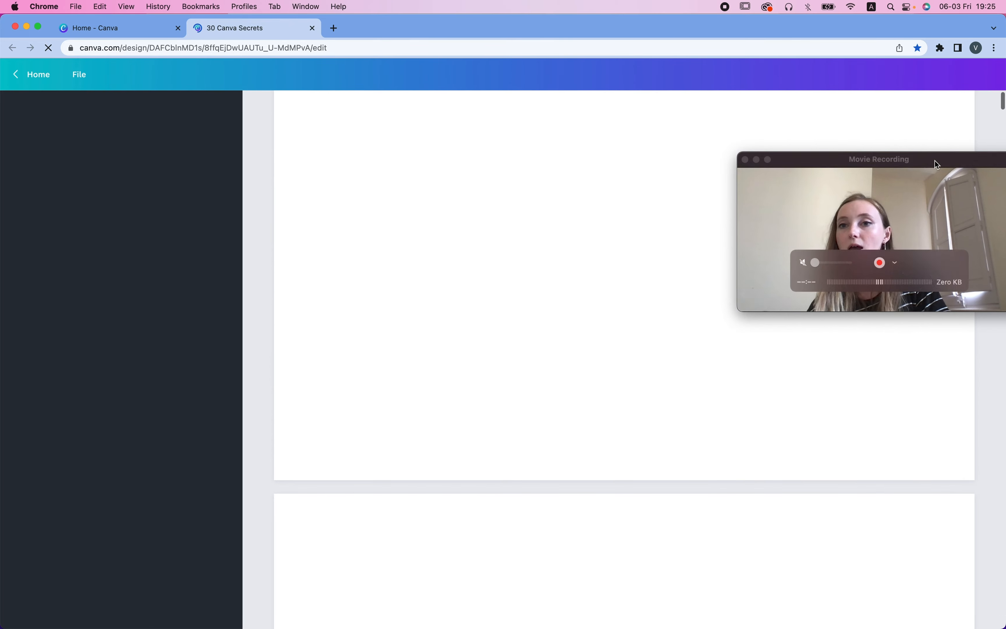
Move the camera preview window to clear the editor's view controls and show the Background remover page of the presentation.
left_click_drag(931, 159, 893, 464)
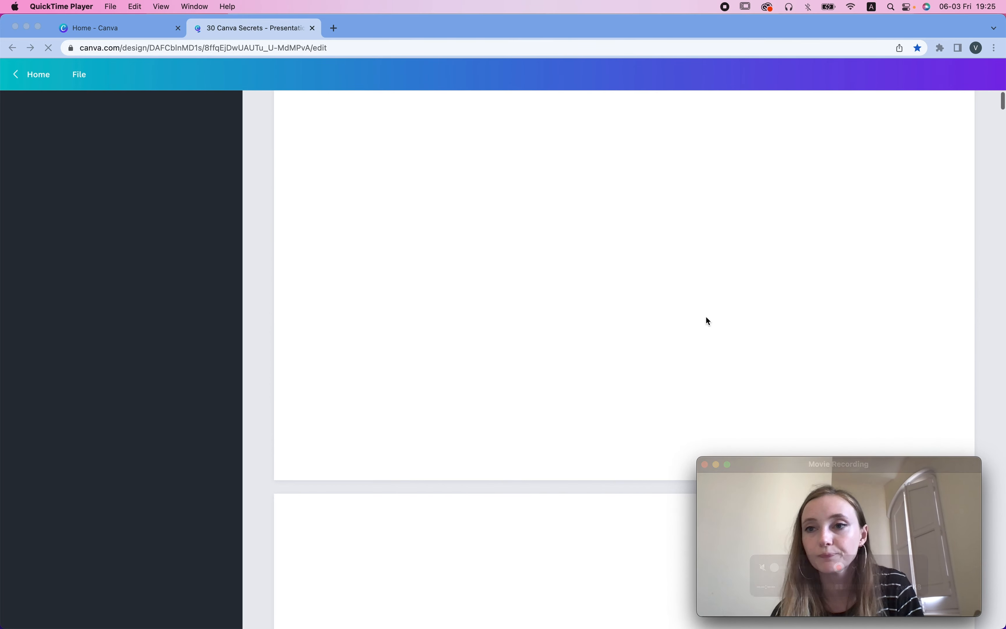
scroll(534, 296, "down", 5)
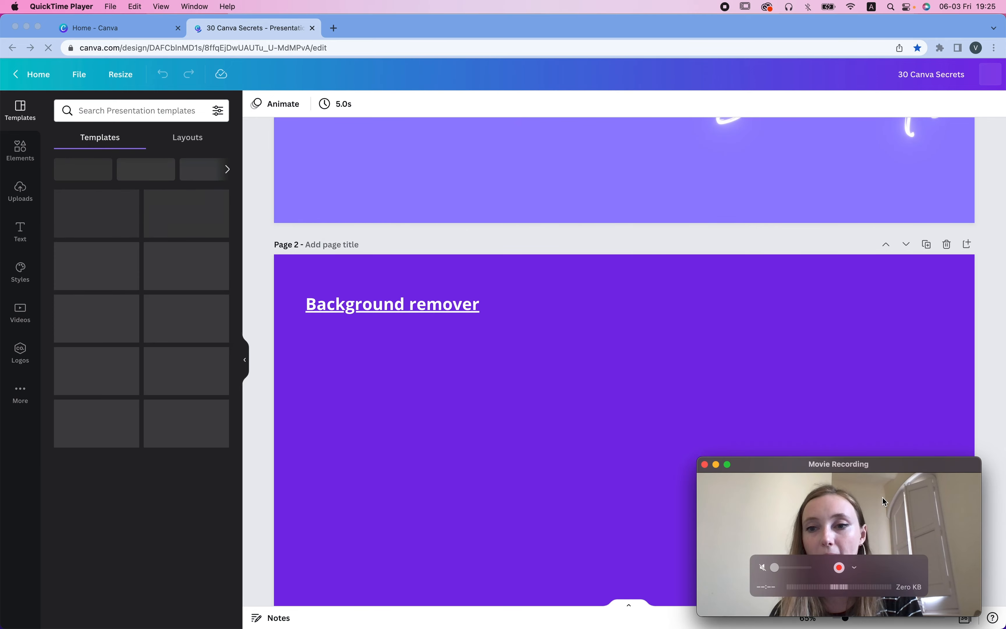
left_click_drag(883, 497, 556, 101)
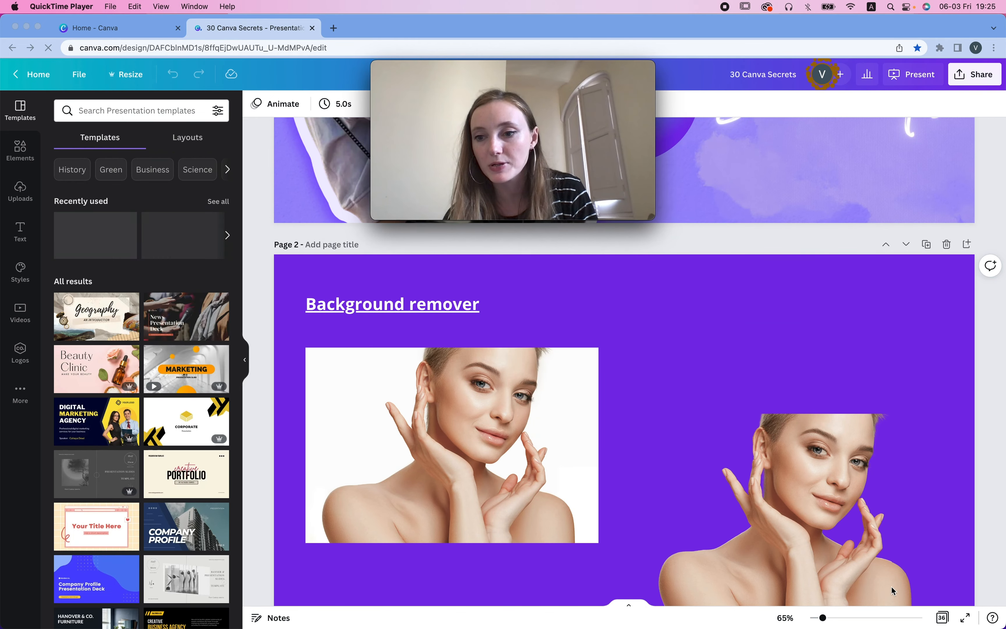
left_click(891, 586)
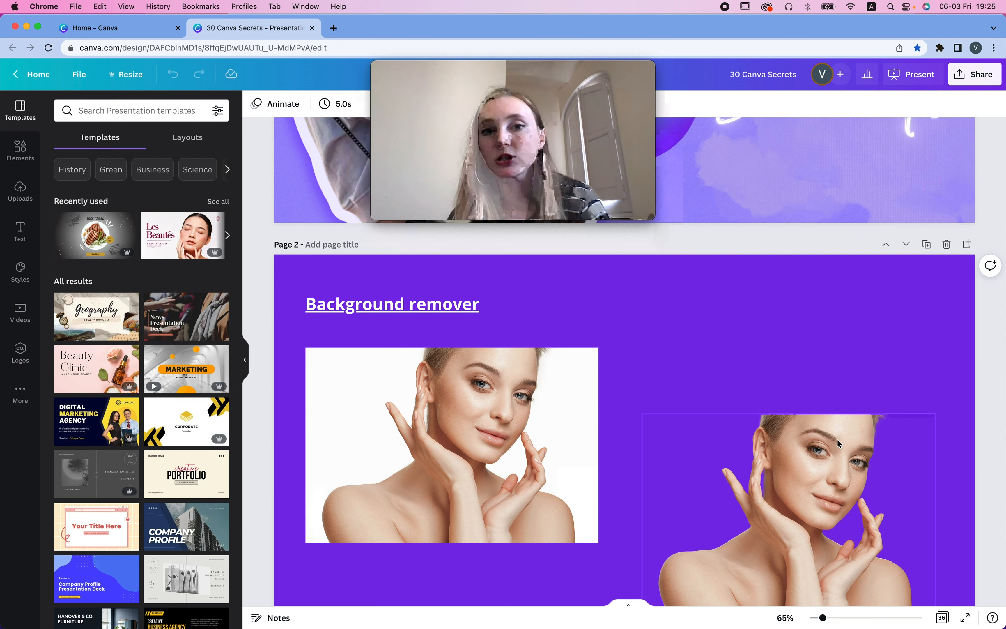
Open the Gradient page from the overview of all pages and move the camera preview window clear of the artwork and page controls.
left_click(942, 624)
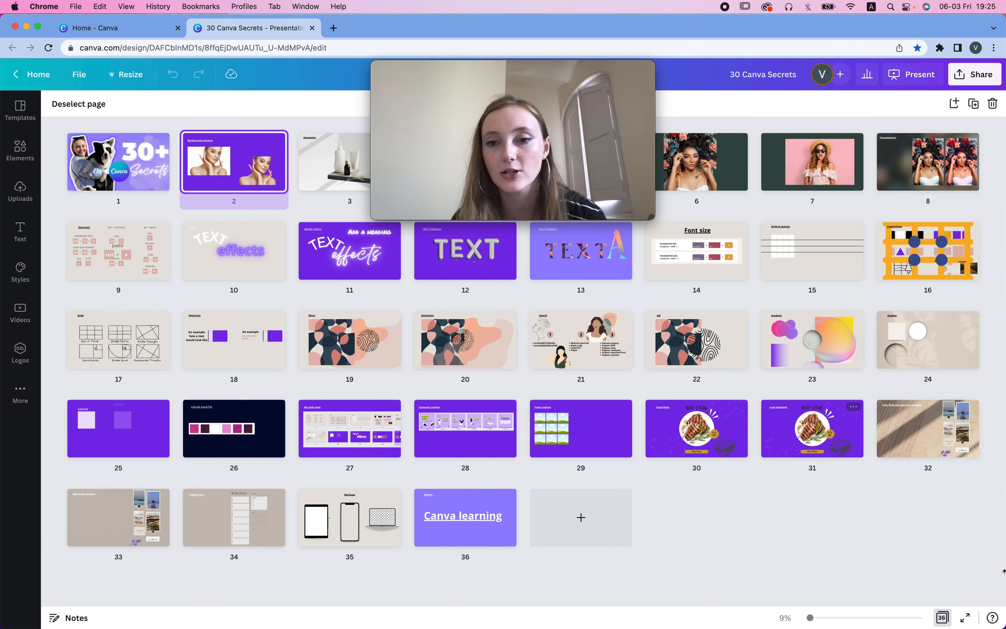
left_click_drag(974, 540, 639, 529)
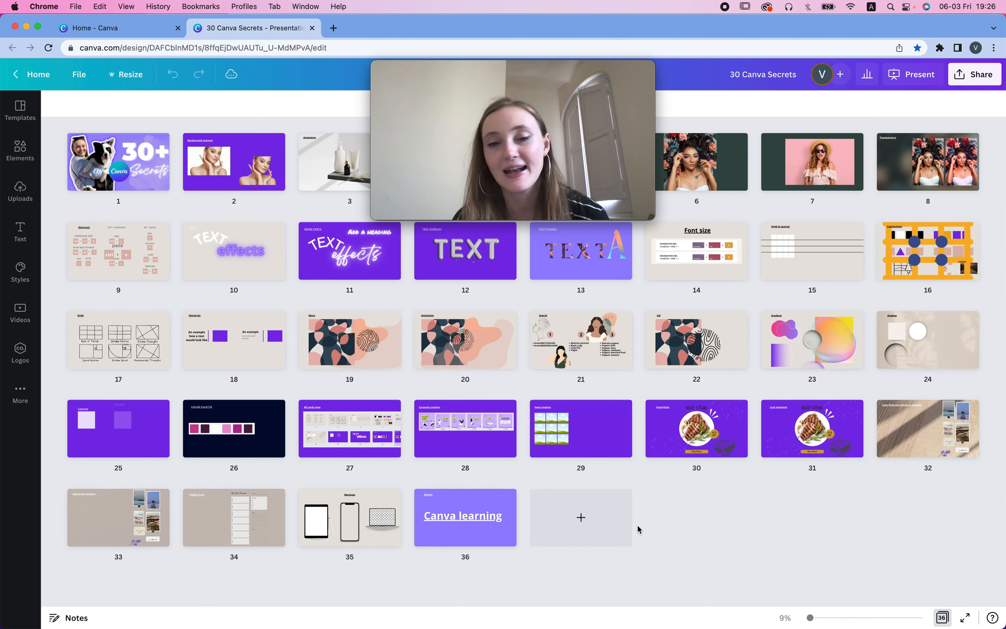
left_click(818, 341)
double_click(818, 335)
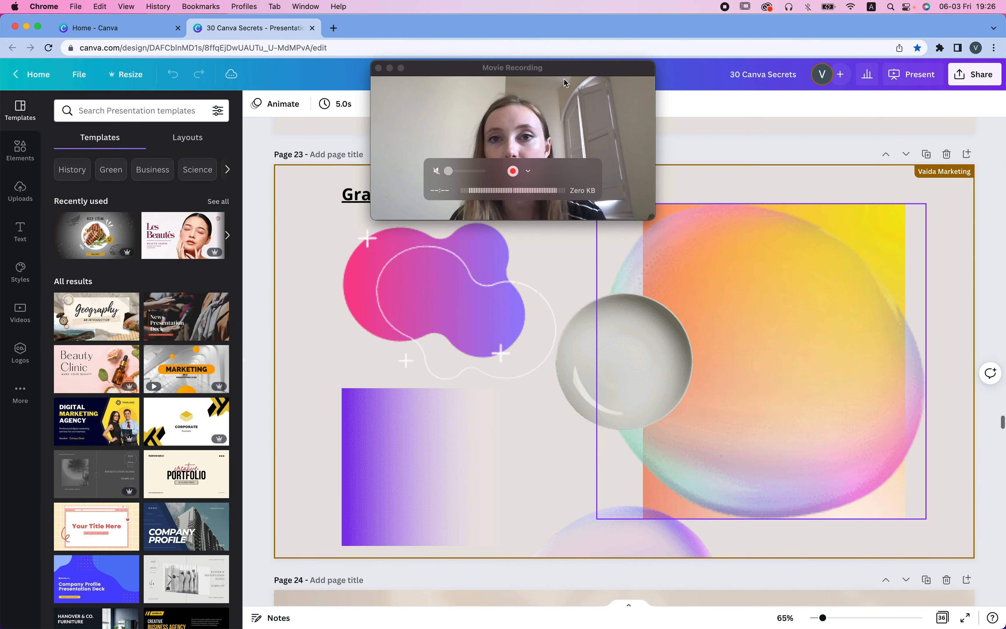
left_click_drag(566, 67, 905, 27)
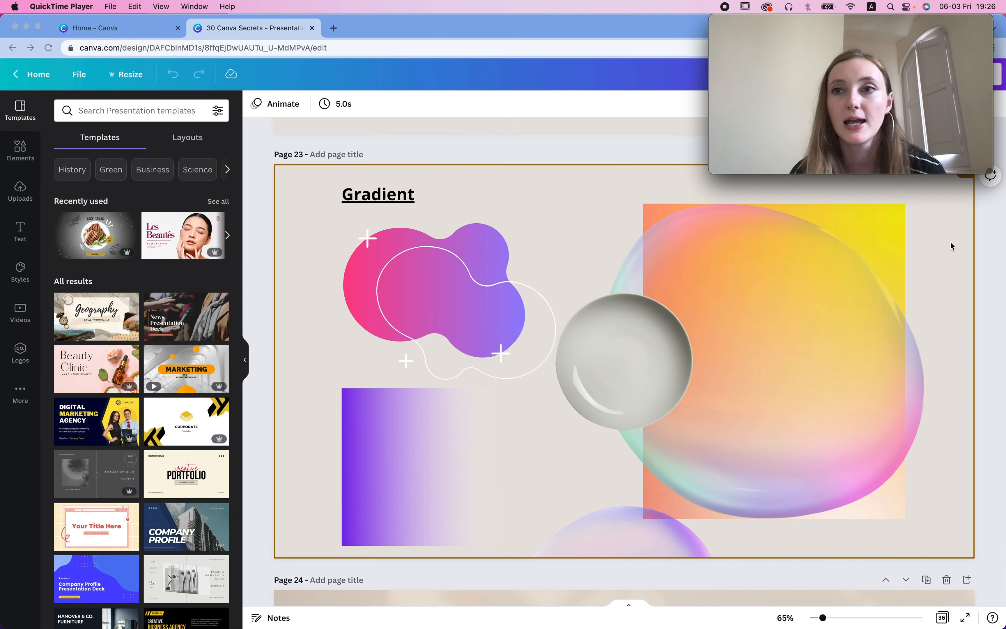
left_click_drag(915, 27, 694, 27)
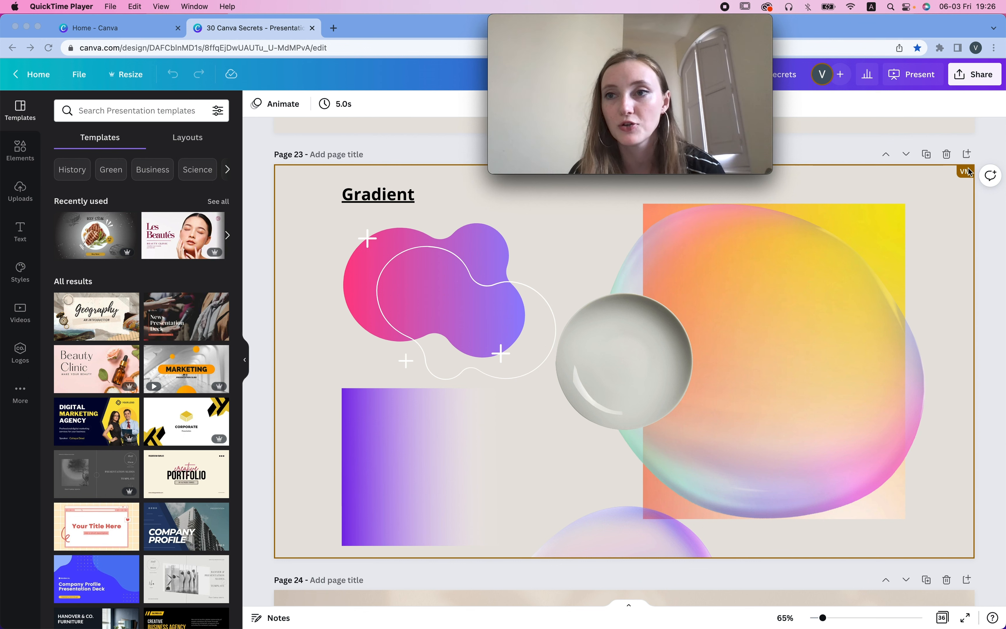
Add a blank page after the Gradient page and search the element photos for "model".
left_click(970, 158)
left_click(965, 157)
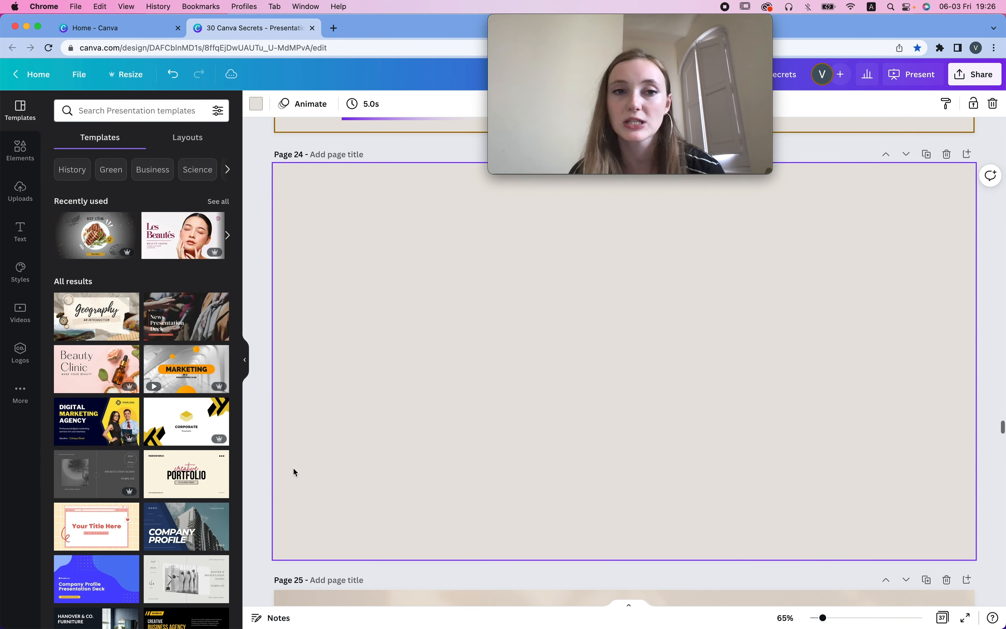
left_click(21, 149)
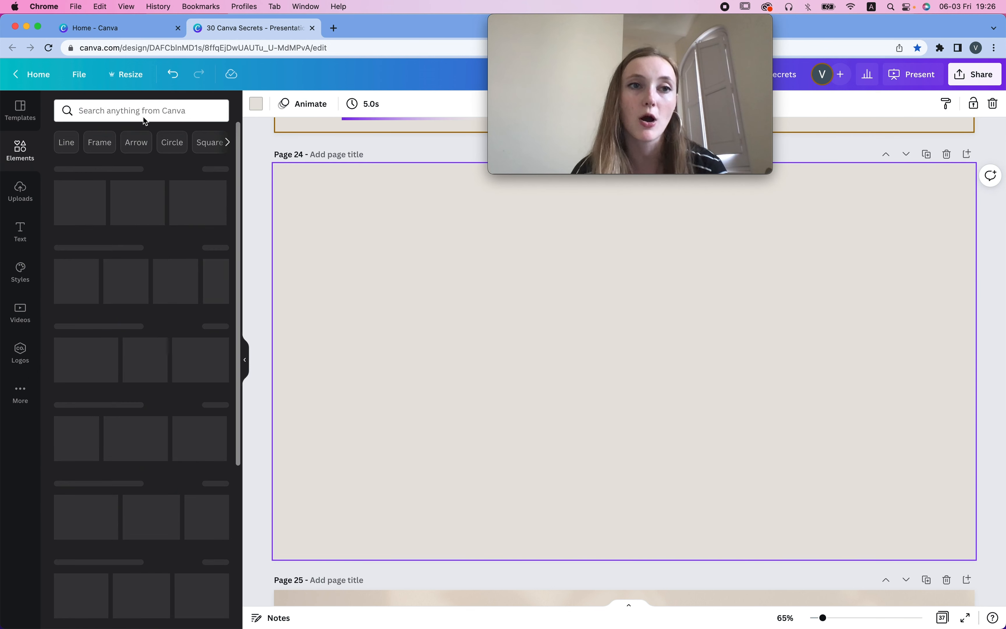
left_click(143, 115)
type("model")
key("Return")
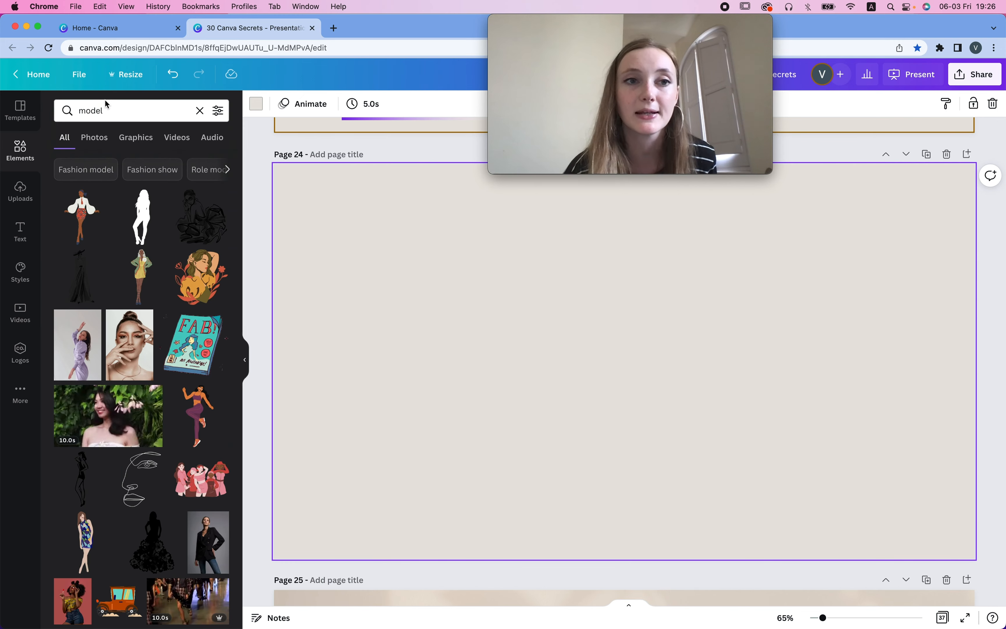
left_click(103, 143)
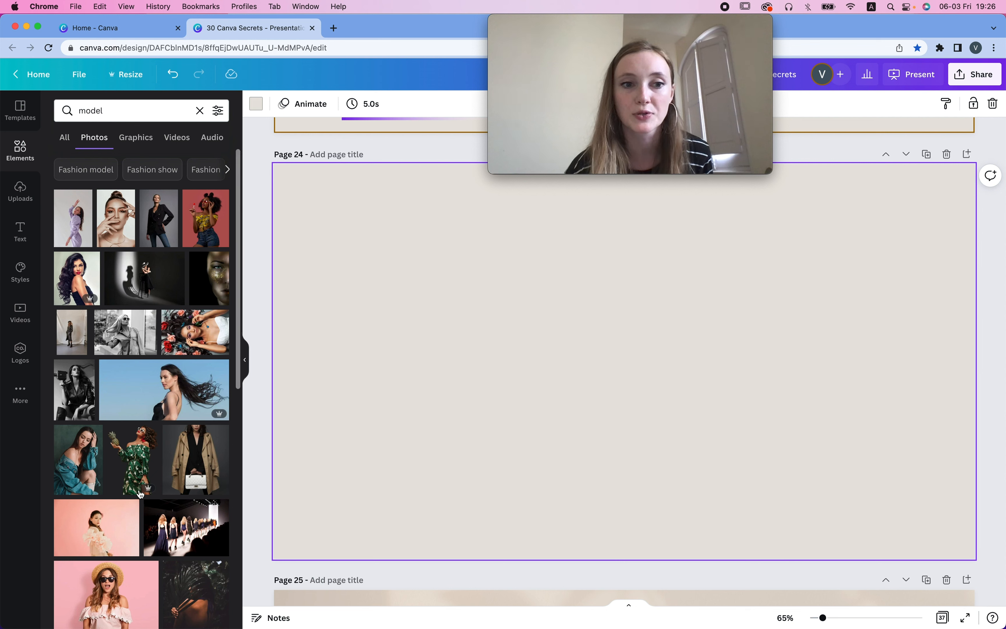
Insert the photo of the woman in a yellow dress, crop and enlarge it to about page height, and align it with the page's left edge.
scroll(206, 497, "down", 15)
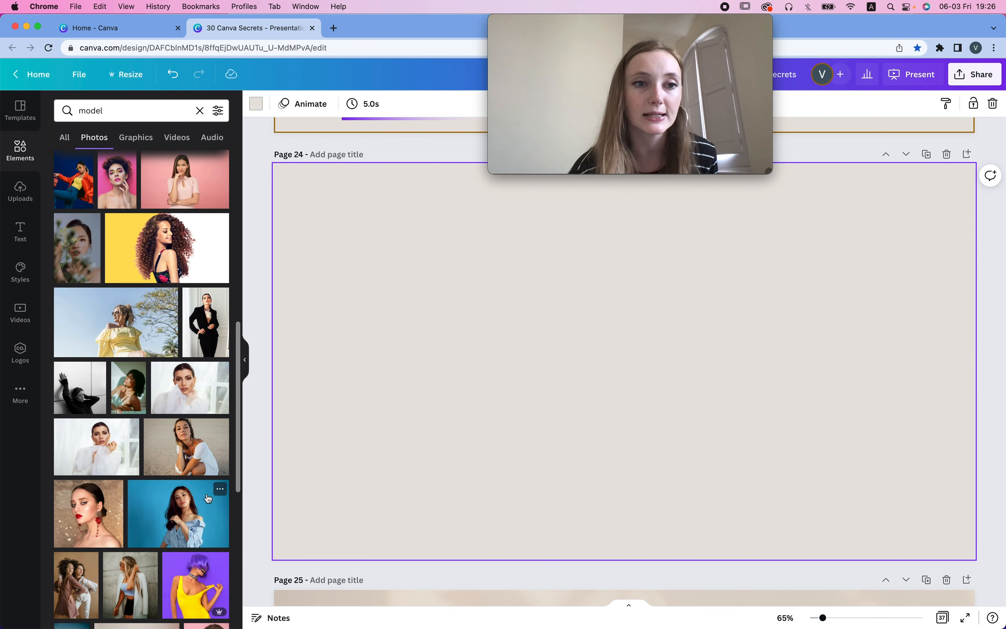
left_click(122, 333)
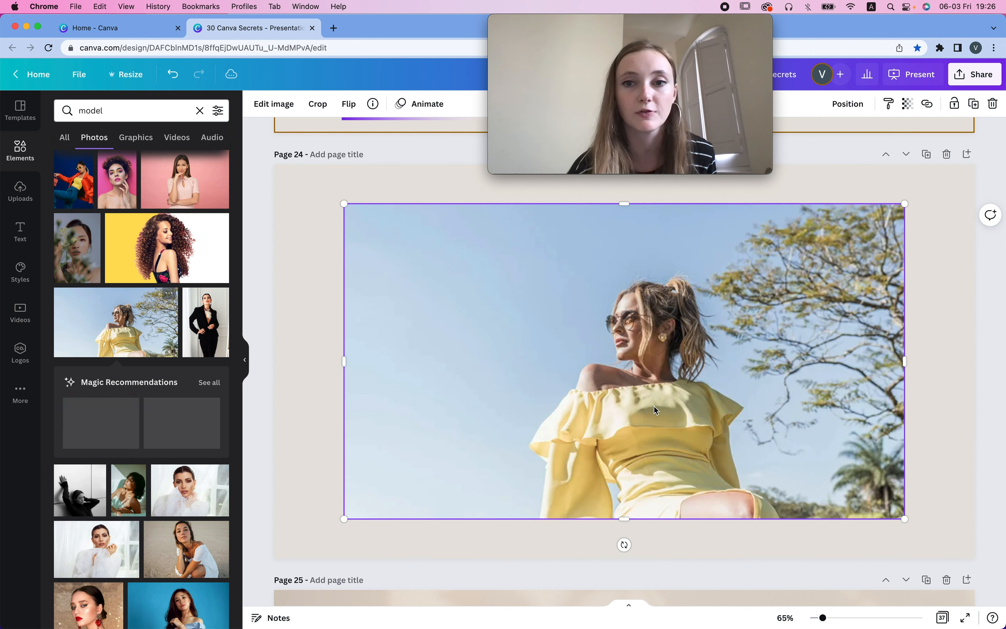
left_click_drag(631, 371, 709, 340)
left_click_drag(473, 324, 542, 326)
left_click_drag(751, 481, 761, 556)
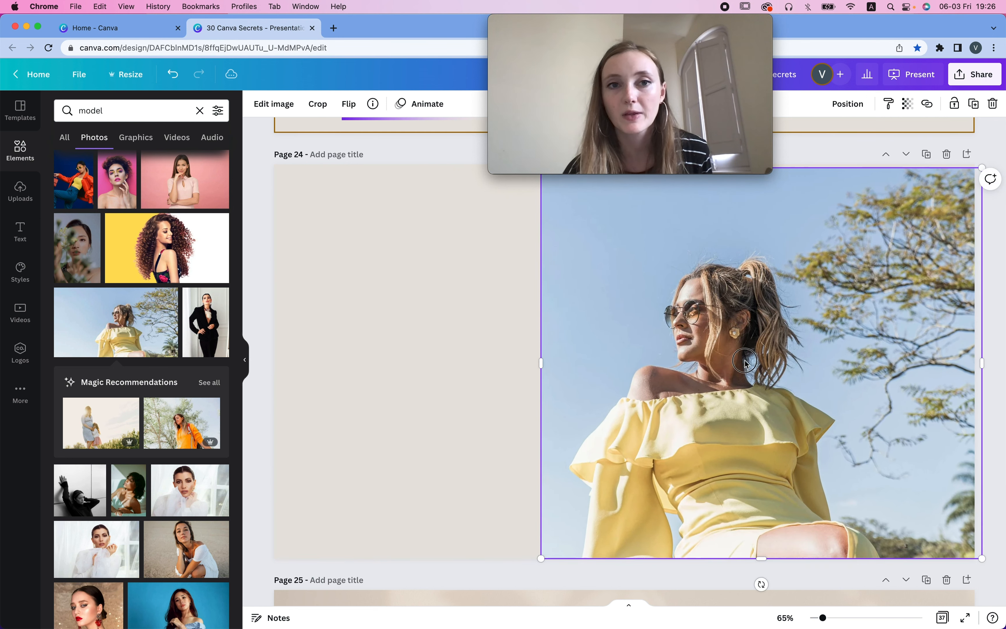
left_click_drag(826, 358, 569, 354)
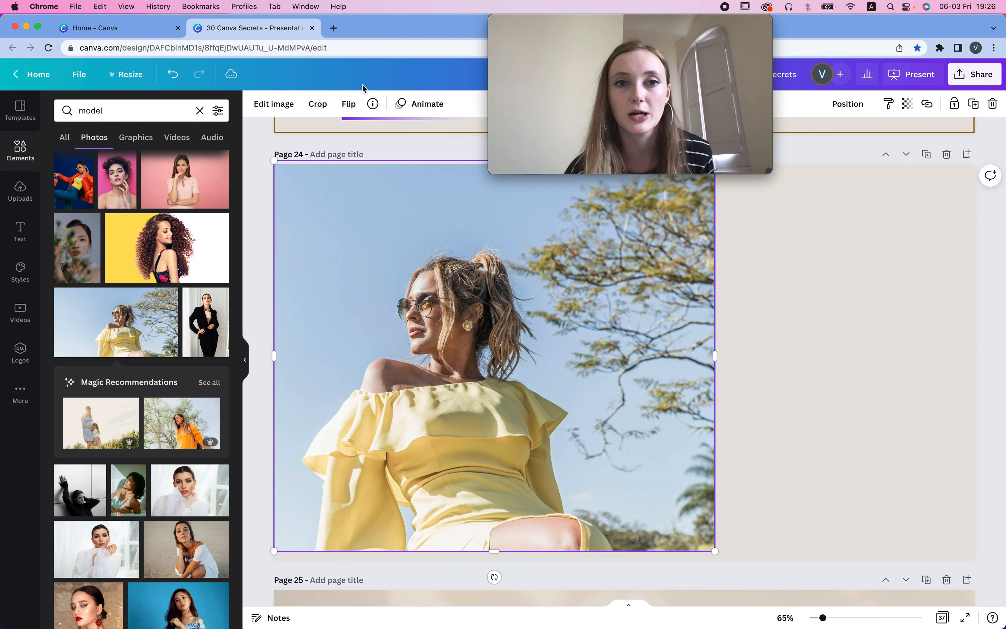
Flip the photo horizontally and shift it slightly left beyond the page edge.
left_click(355, 99)
left_click(357, 133)
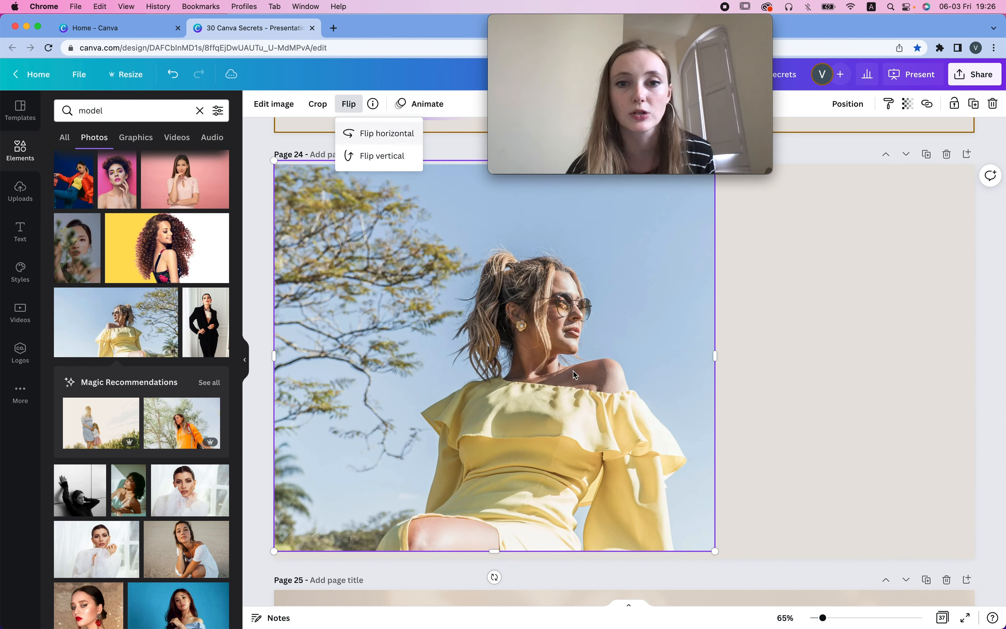
left_click(622, 387)
left_click_drag(622, 387, 574, 387)
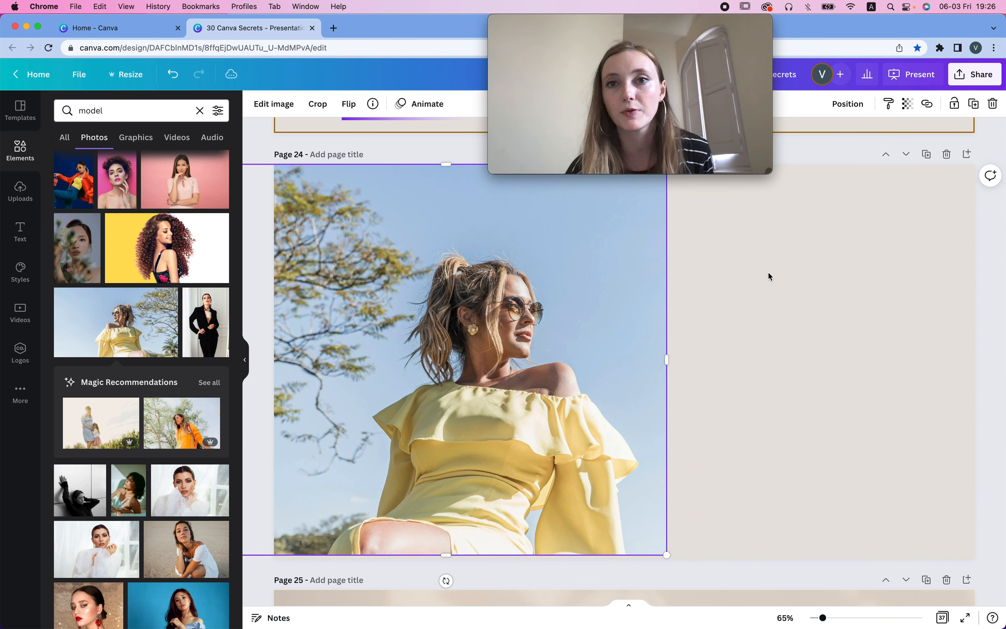
Set the page background to the light blue sampled from the sky in the photo.
left_click(819, 287)
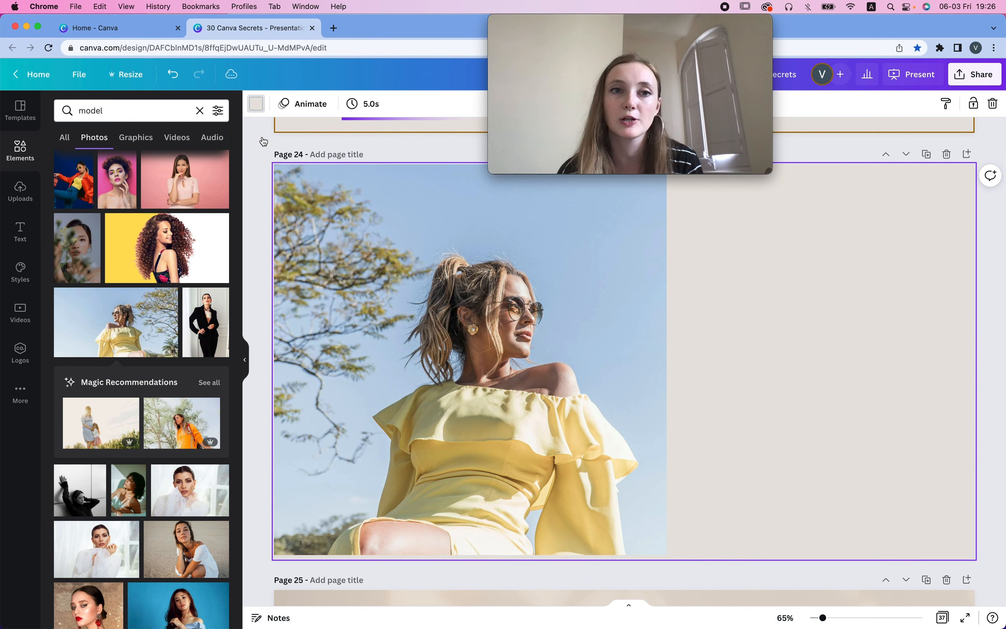
left_click(256, 103)
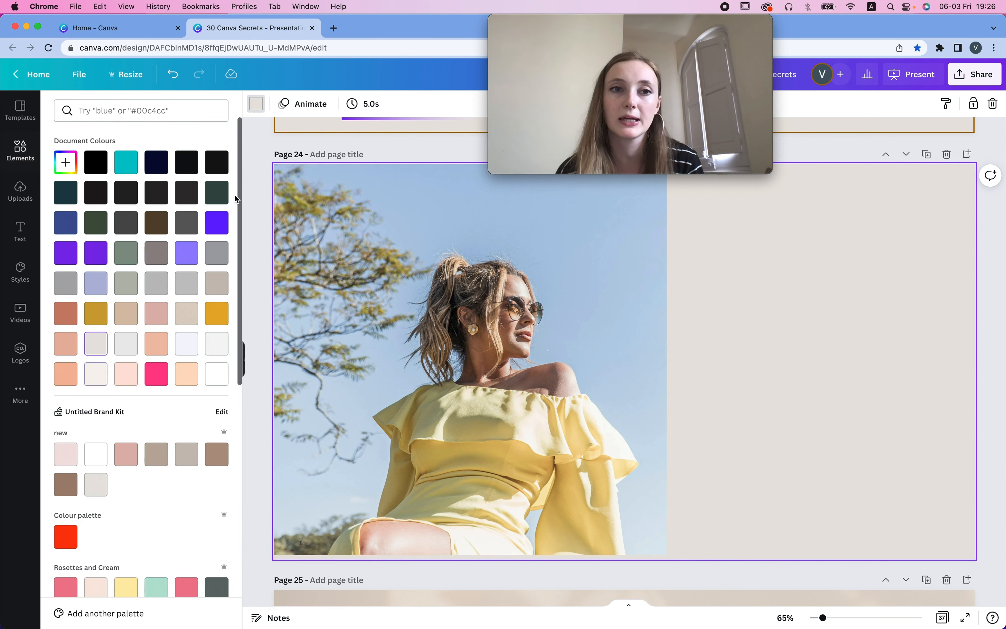
left_click(66, 162)
left_click(203, 277)
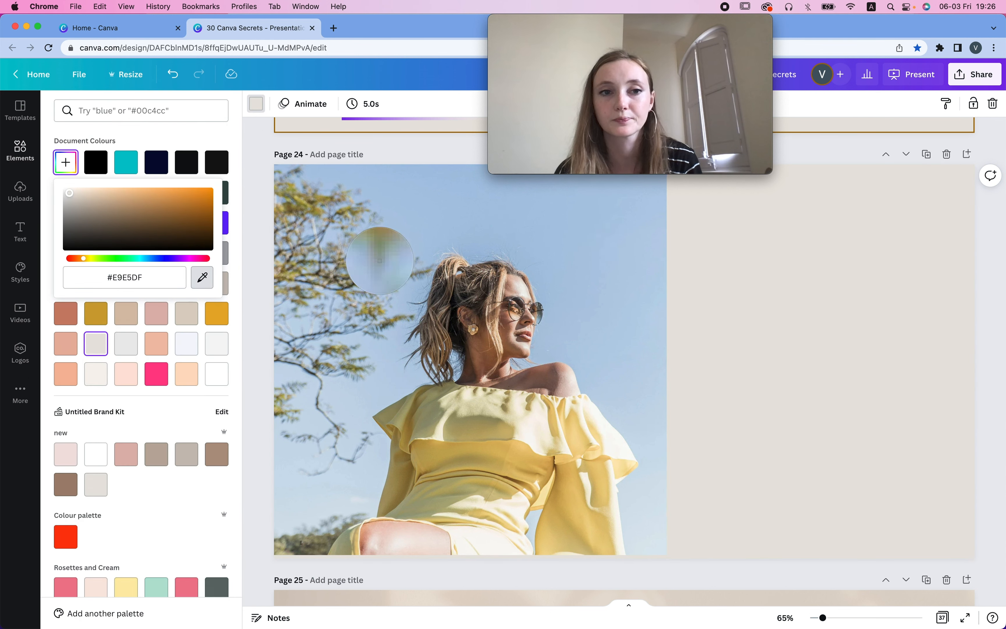
left_click(614, 237)
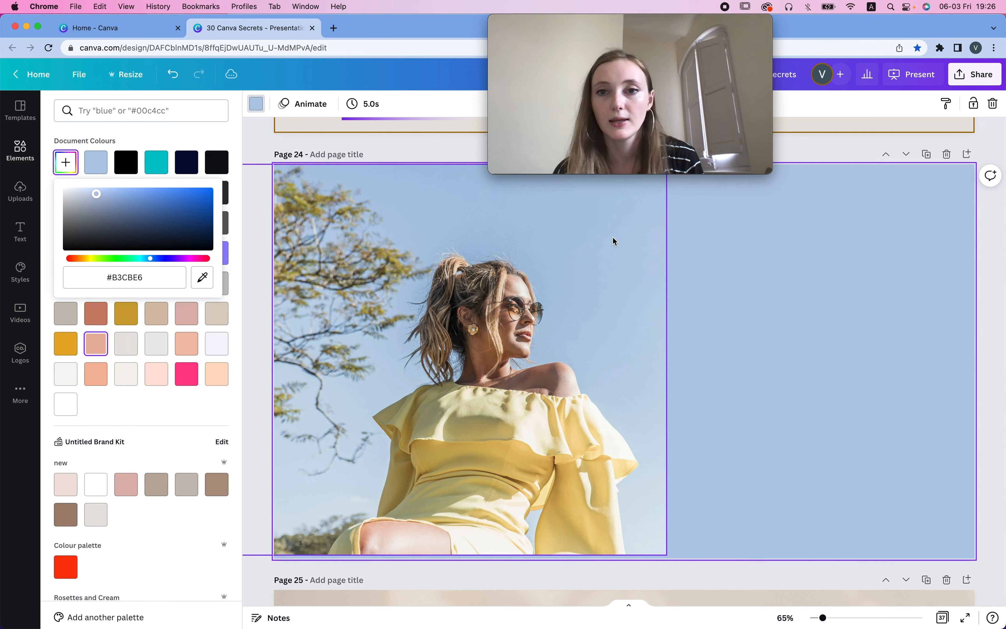
left_click(870, 273)
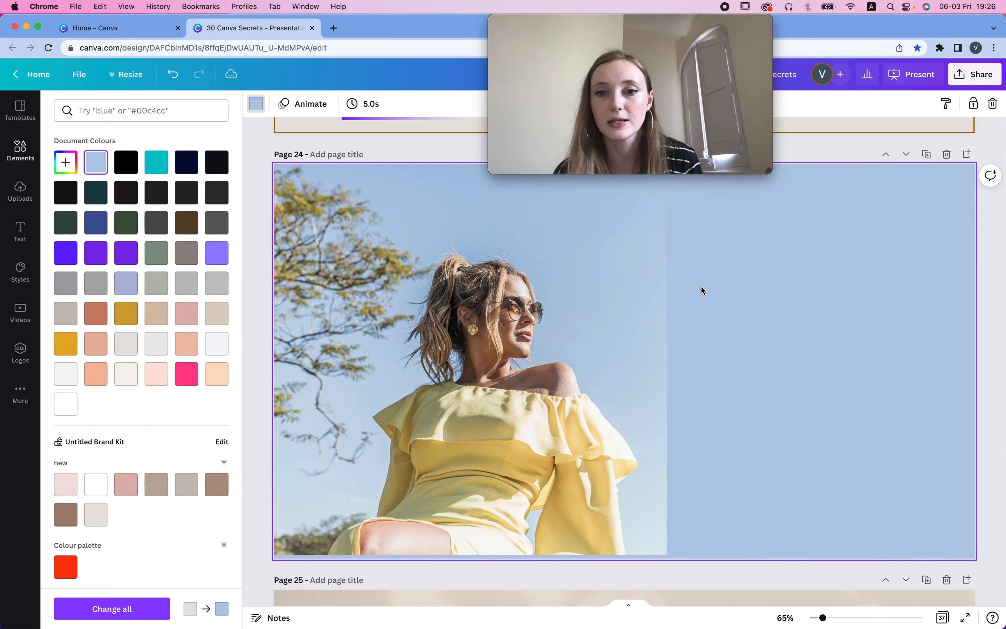
Adjust the photo's position and upper edge so it covers the full page height.
left_click(651, 369)
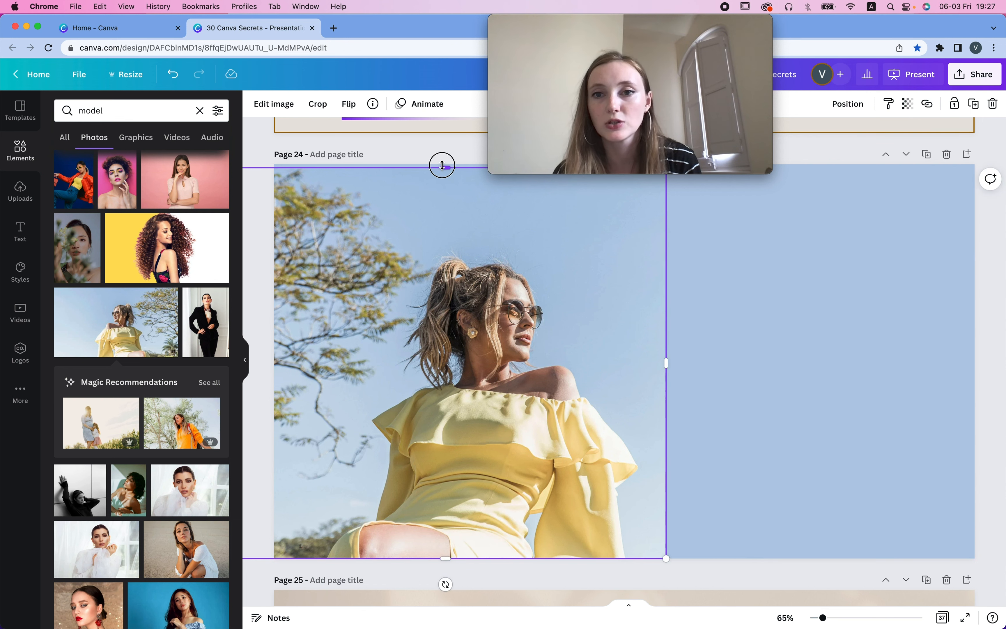
left_click_drag(442, 165, 442, 162)
left_click(768, 323)
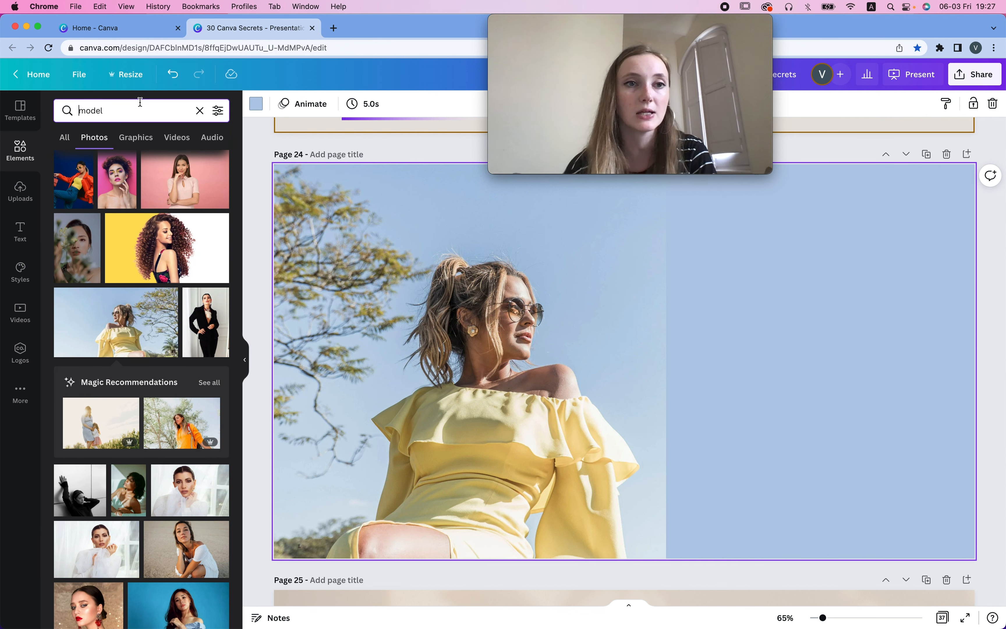
Search the element photos for "gradient".
type("gradient")
key("Return")
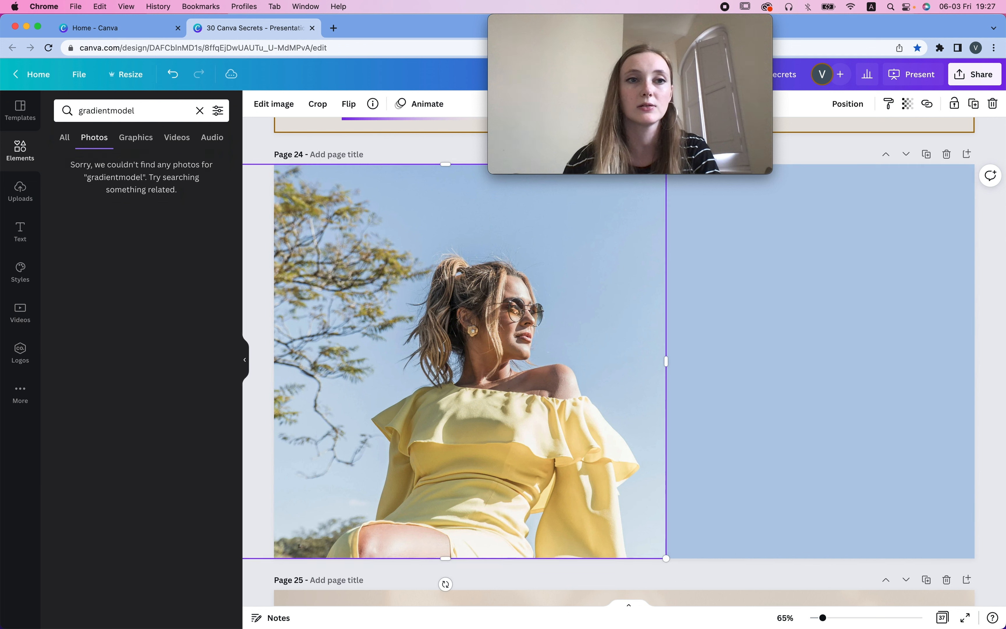
double_click(102, 111)
type("gradient")
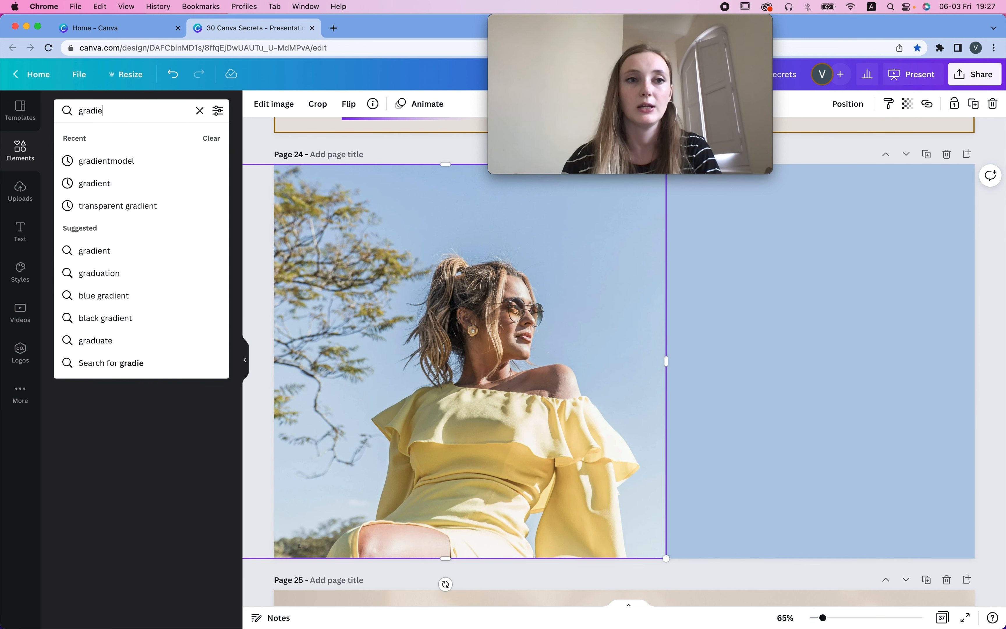
key("Return")
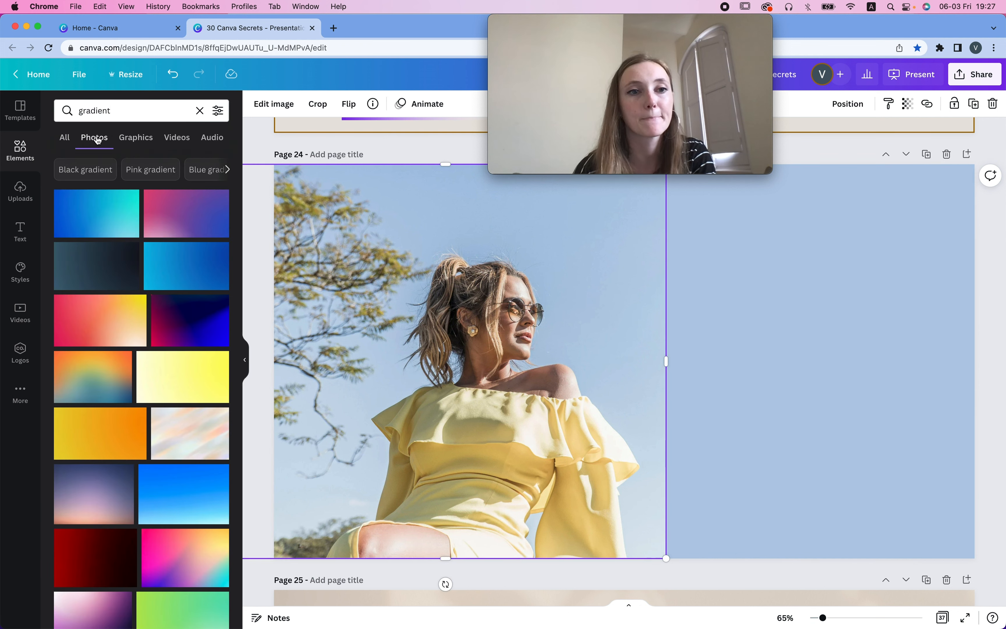
Refine the search to "gradient transparent" and show results of all element types.
left_click(143, 106)
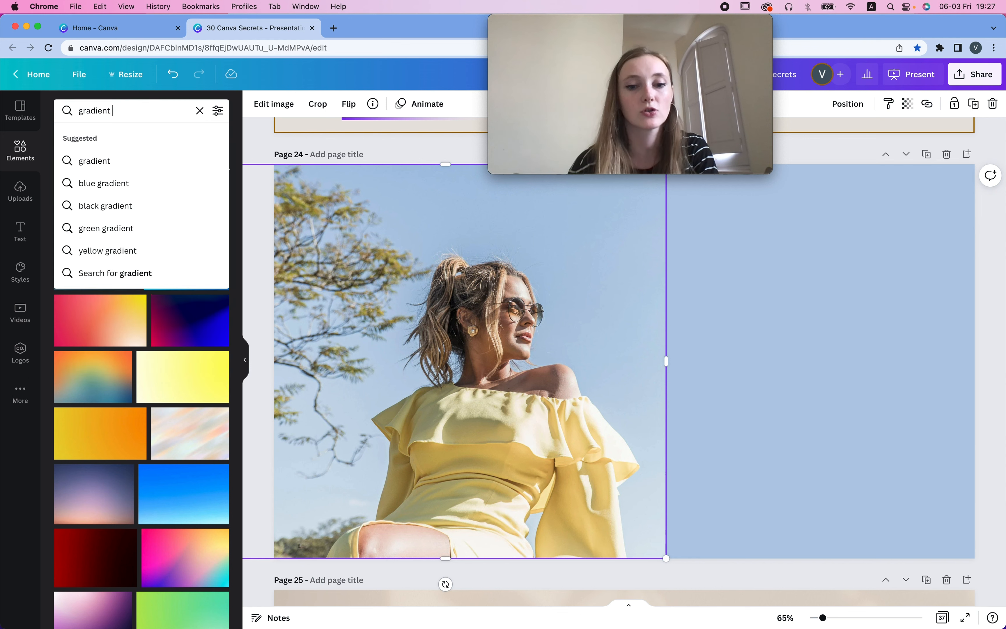
type("transparent")
key("Return")
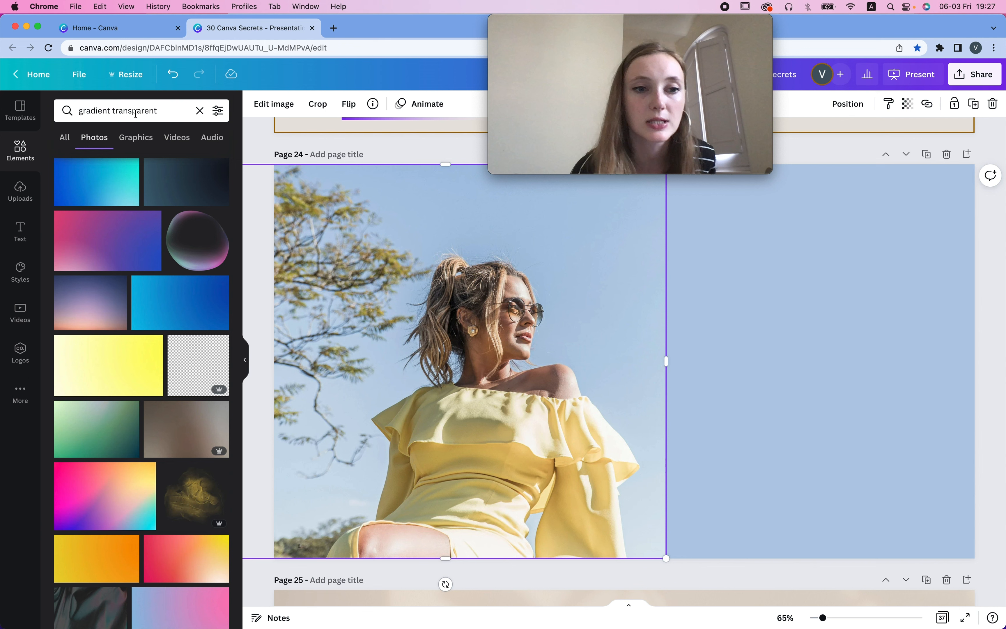
left_click(65, 138)
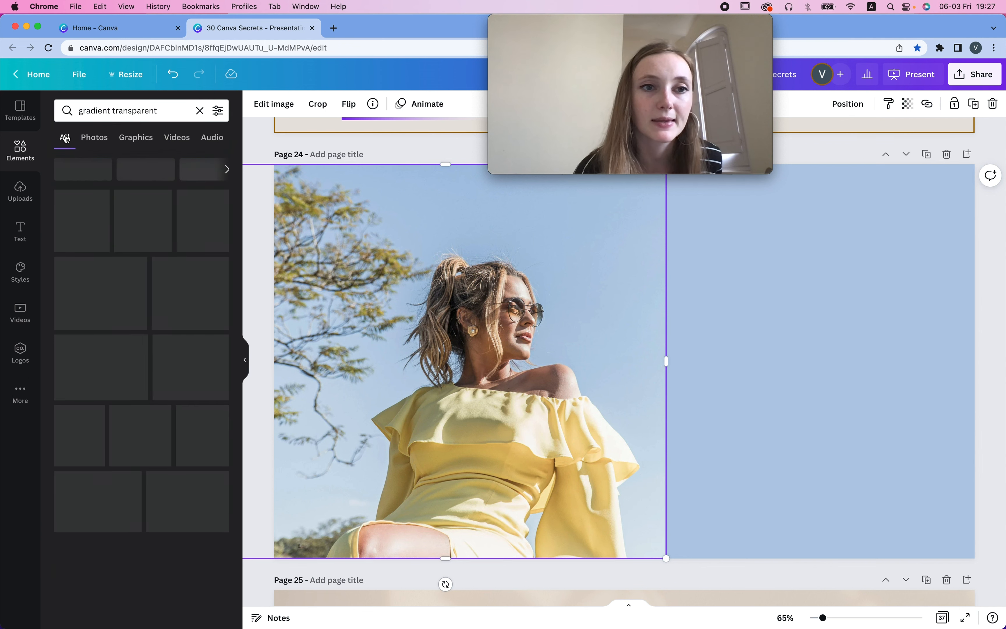
Add the purple-to-transparent gradient and enlarge it from the page's upper edge to cover the blue area beside the photo.
left_click(71, 227)
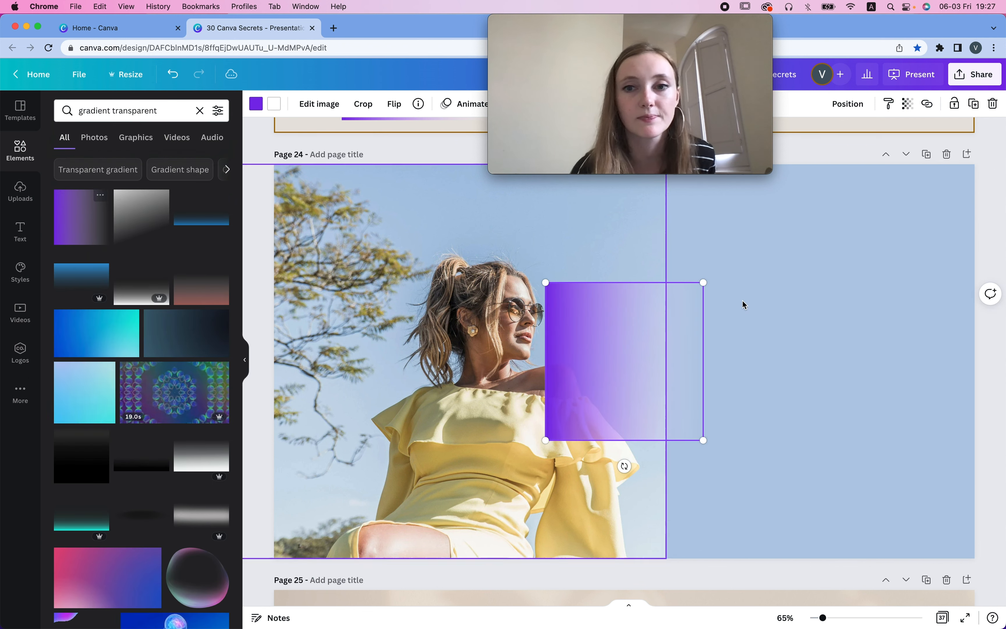
left_click_drag(630, 335, 716, 217)
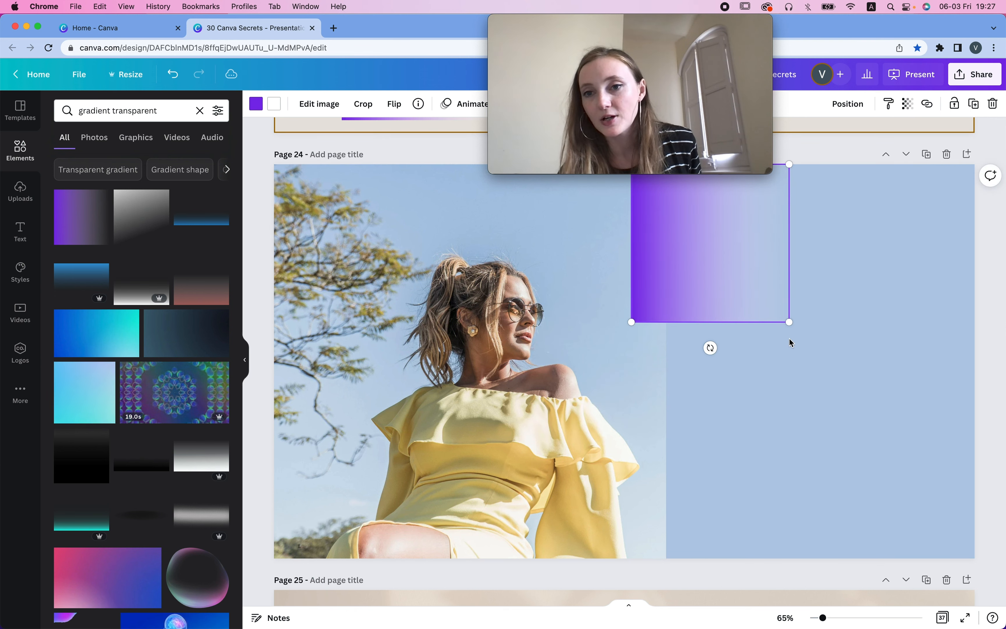
left_click_drag(788, 320, 911, 598)
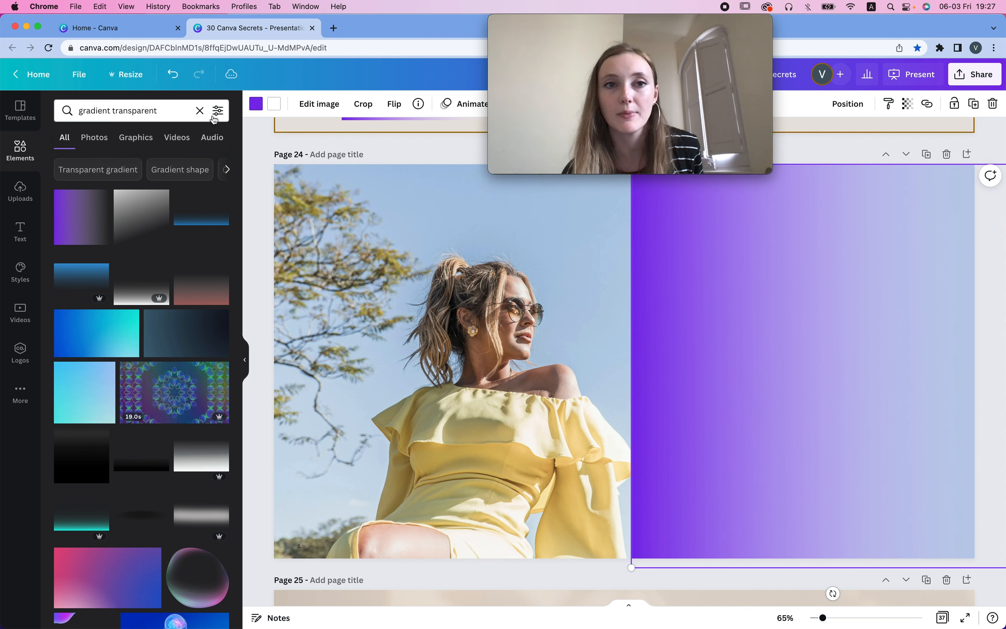
Recolour the gradient's purple to the light blue sampled from the photo's sky.
left_click(257, 104)
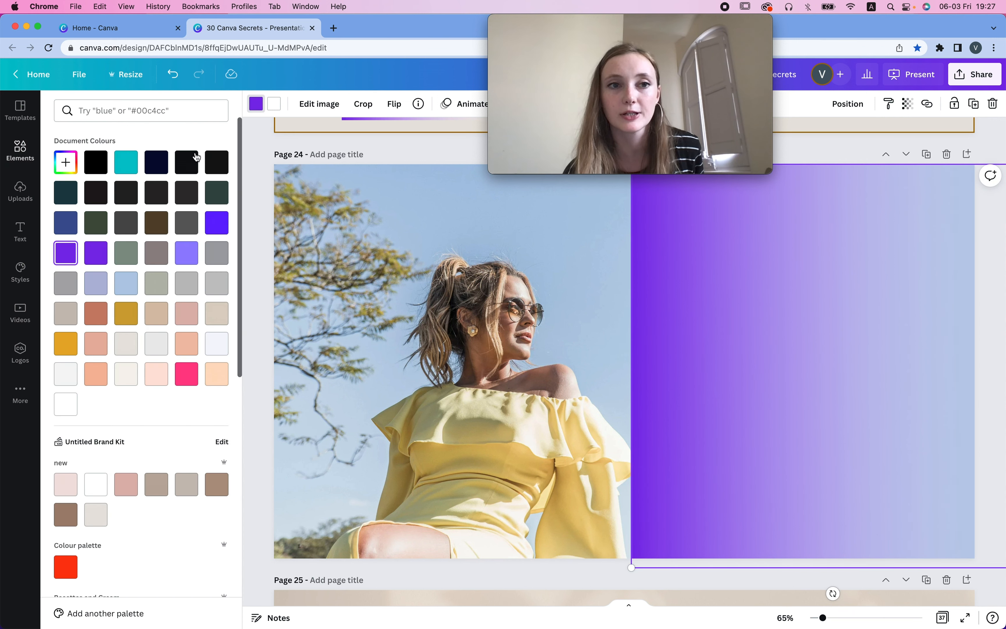
left_click(66, 176)
left_click(202, 276)
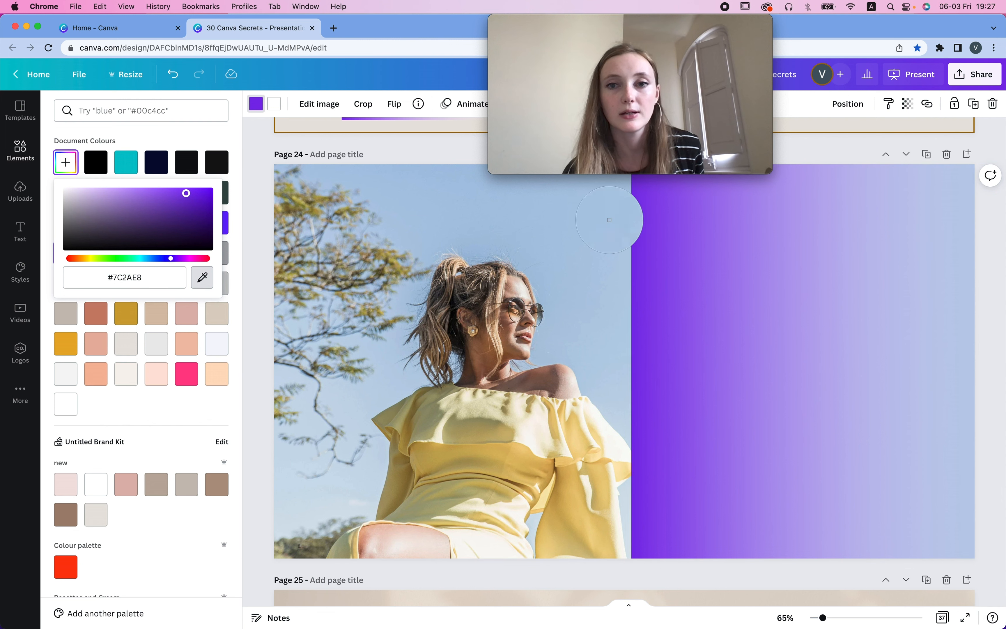
left_click(615, 221)
Rotate the gradient 180 degrees and place it over the photo with its solid side covering the photo's right edge.
left_click_drag(818, 211, 739, 211)
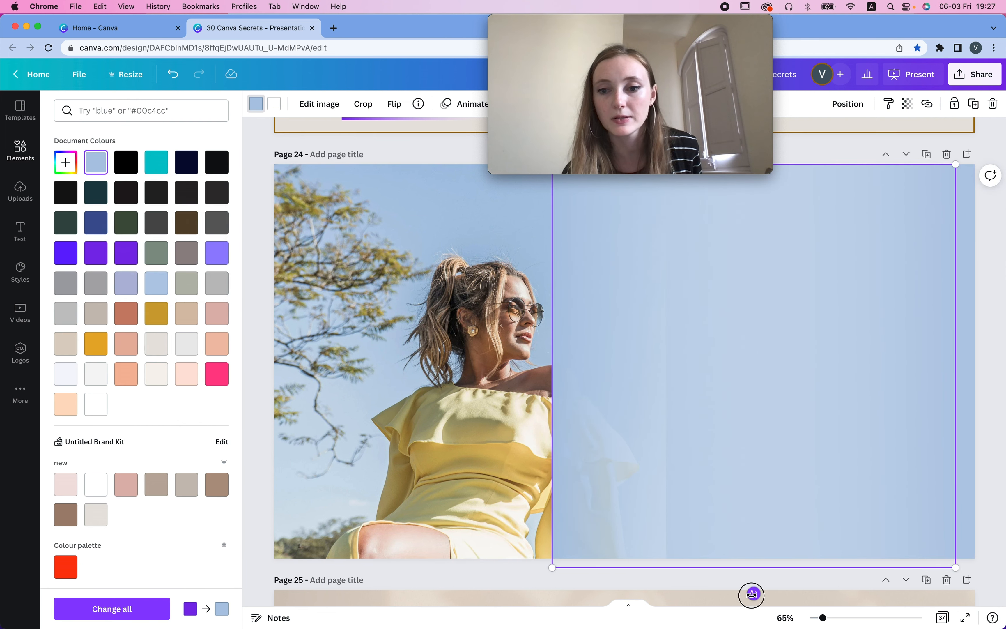
left_click_drag(753, 594, 754, 207)
left_click_drag(759, 387, 493, 382)
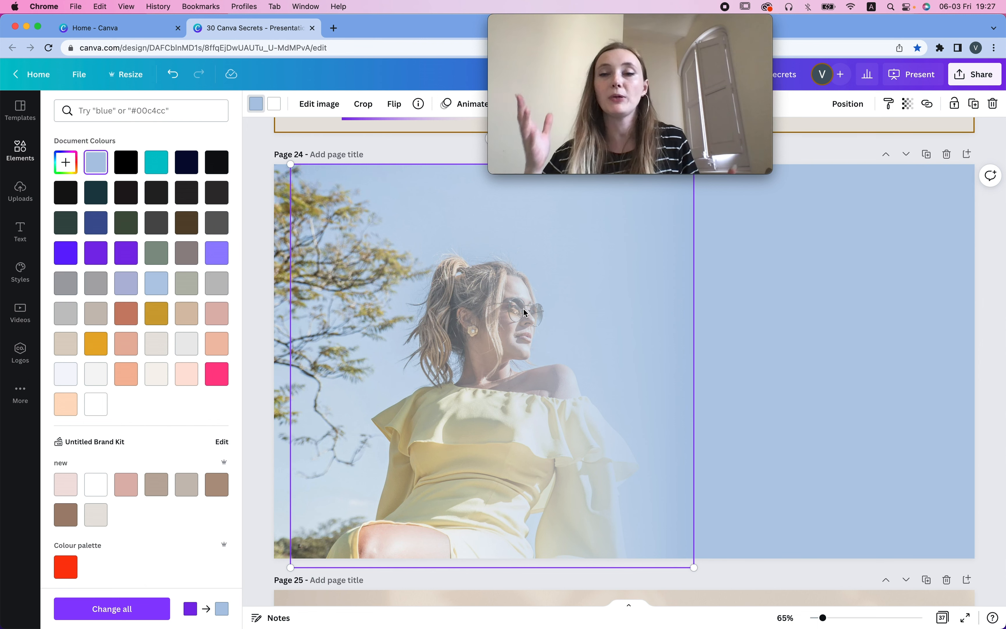
Reposition the blue gradient over the photo's right edge and layer shifted copies of it across the blue area.
left_click_drag(575, 292, 875, 303)
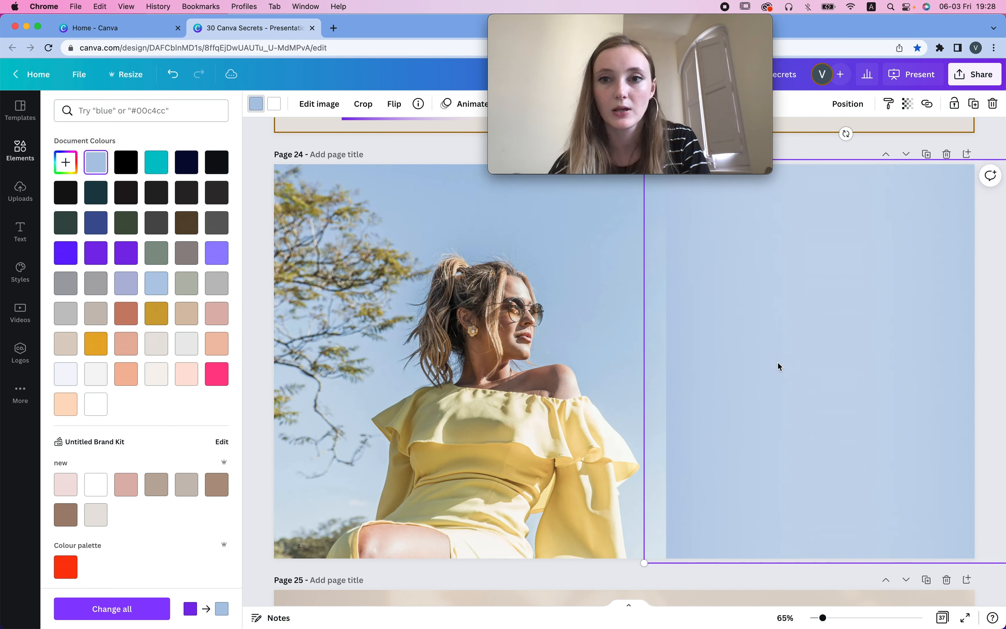
mouse_move(847, 260)
left_mouse_down()
mouse_move(837, 258)
mouse_move(849, 266)
mouse_move(836, 273)
left_mouse_up()
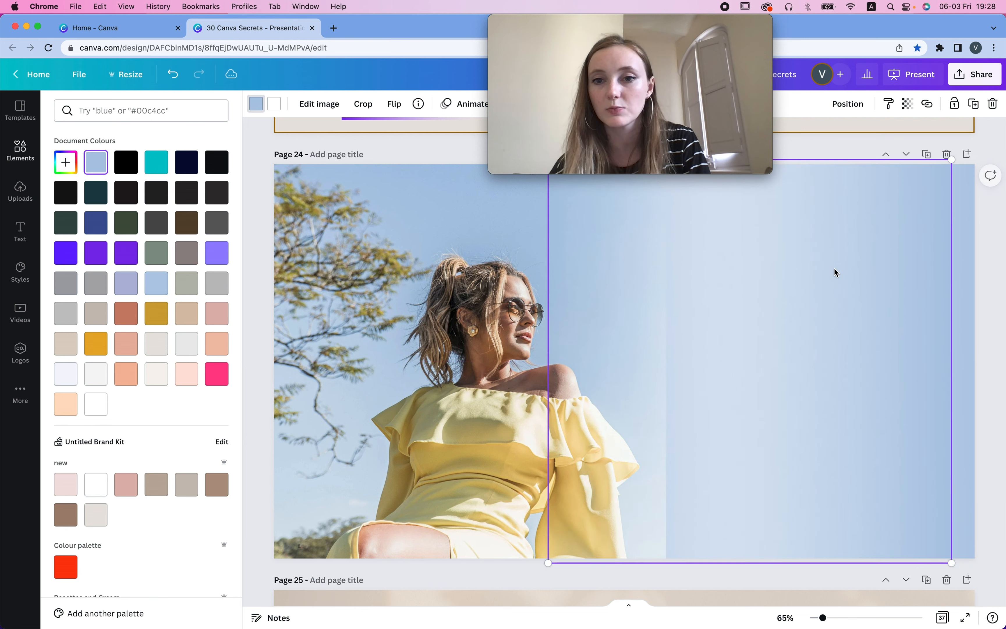
mouse_move(925, 271)
left_mouse_down()
mouse_move(896, 270)
mouse_move(952, 268)
mouse_move(933, 268)
left_mouse_up()
left_click_drag(998, 263, 924, 302)
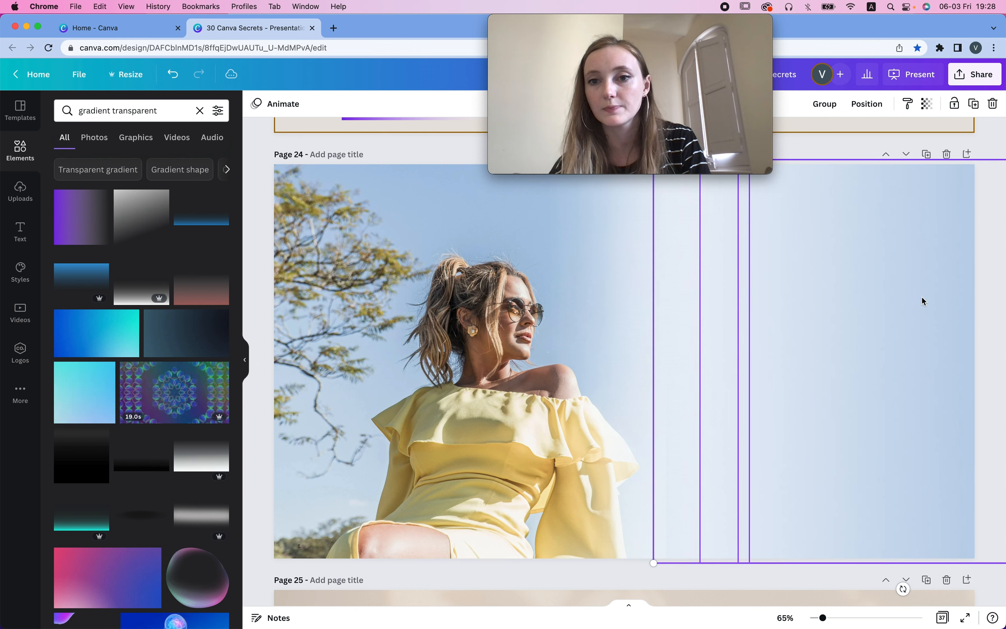
left_click_drag(839, 298, 856, 299)
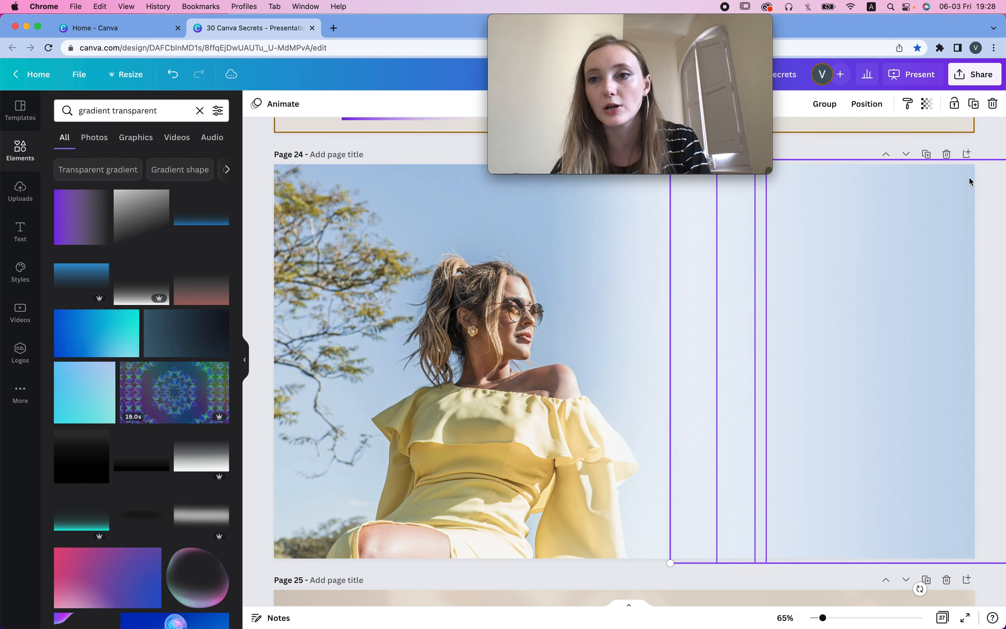
Recolour the white end of the gradient overlapping the photo to the light blue #ABC5E2 sampled from the sky.
left_click(999, 135)
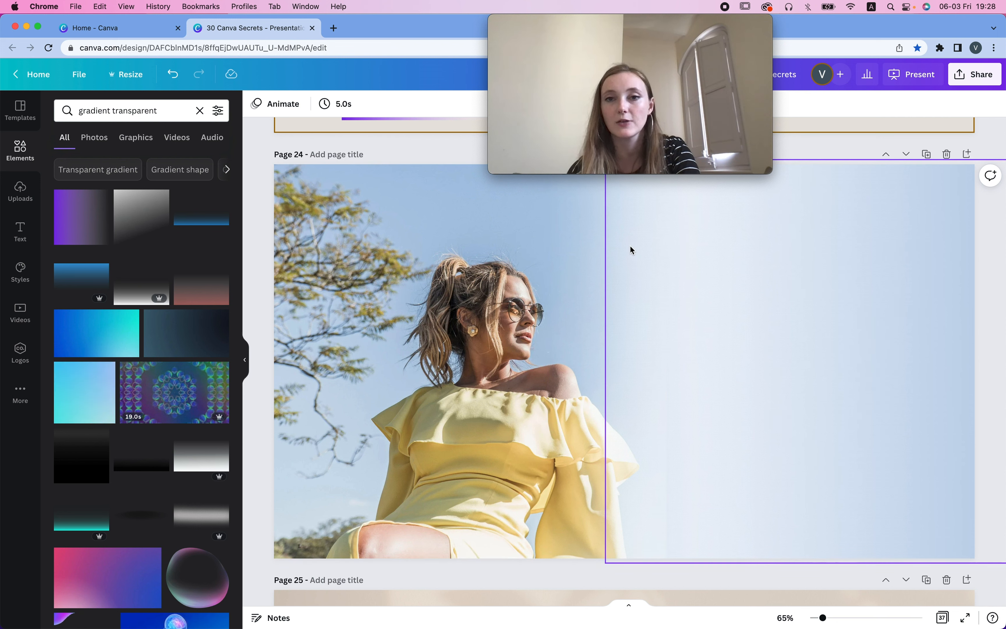
left_click_drag(994, 153, 891, 272)
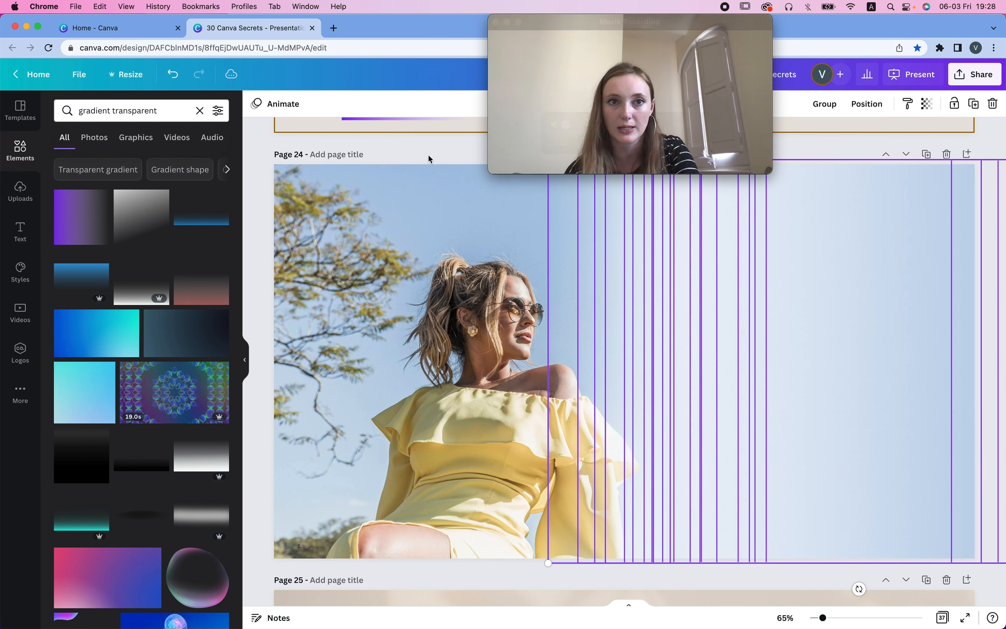
left_click(482, 214)
left_click(560, 213)
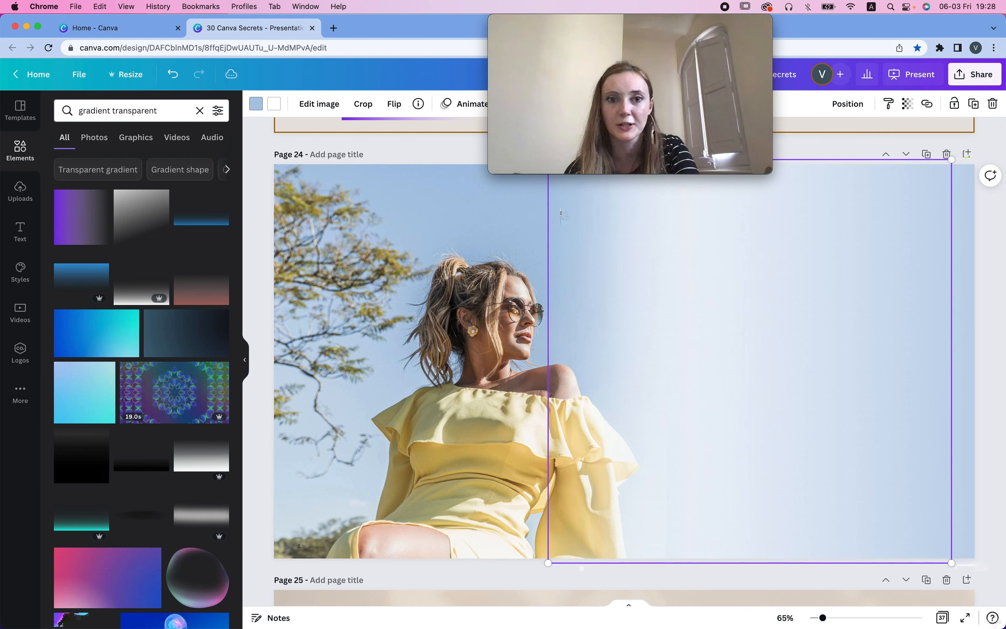
left_click(274, 103)
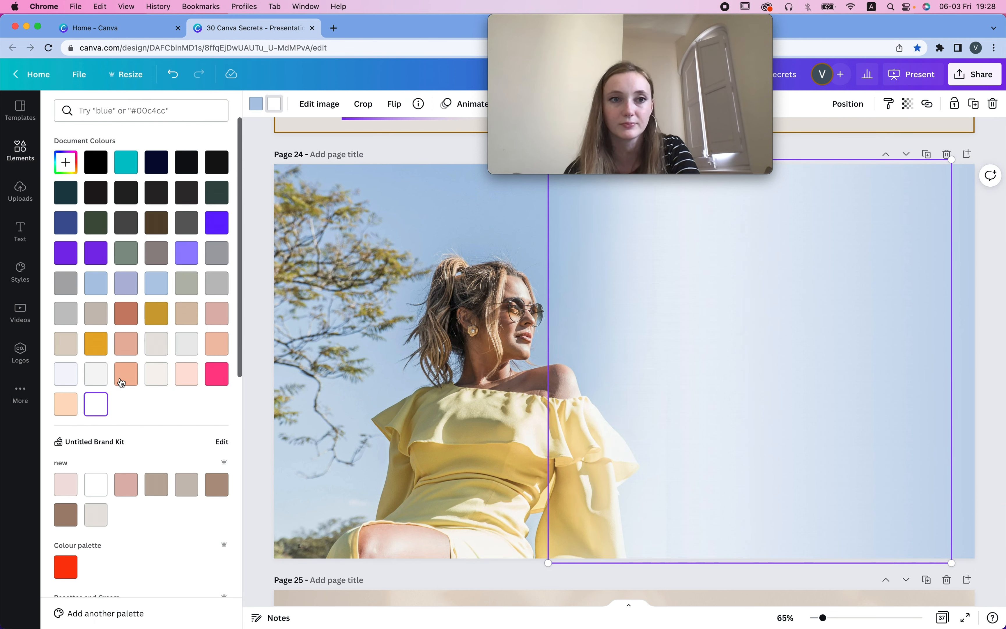
left_click(69, 156)
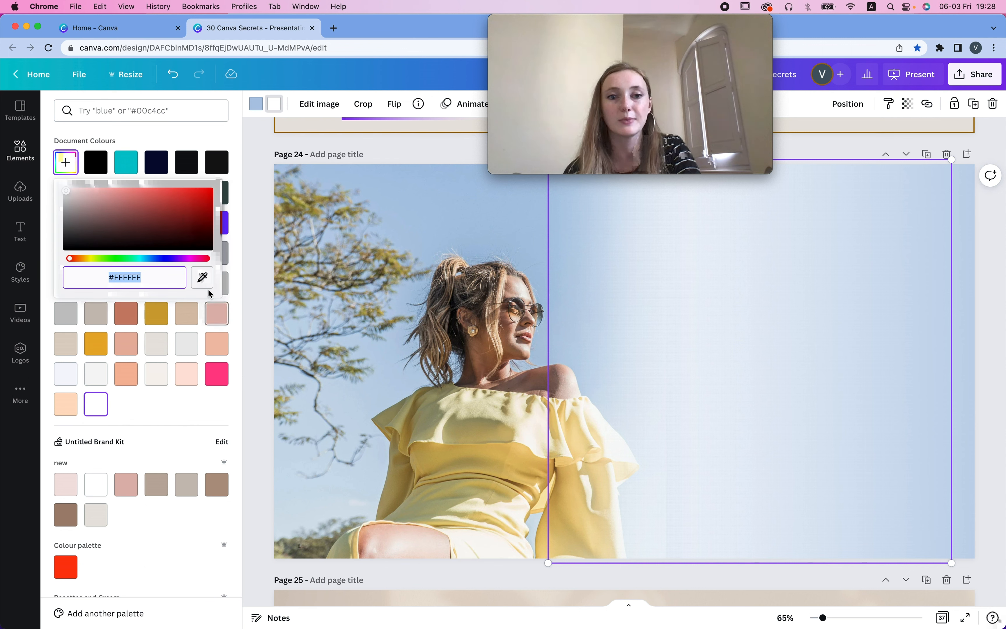
left_click(202, 277)
left_click(492, 214)
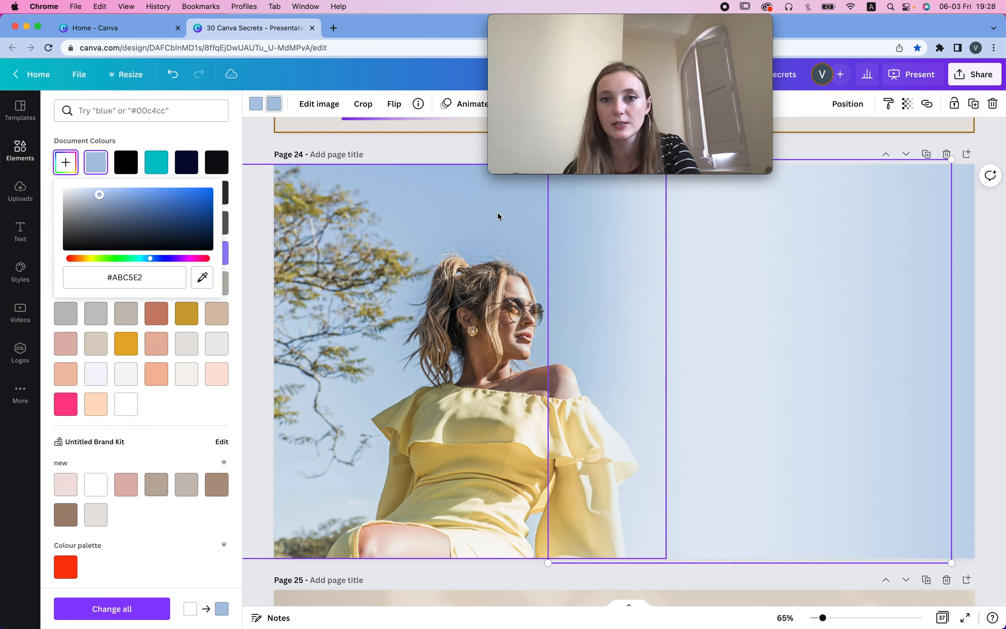
Replace the white in the remaining gradient copies with the same sampled light blue.
left_click(629, 280)
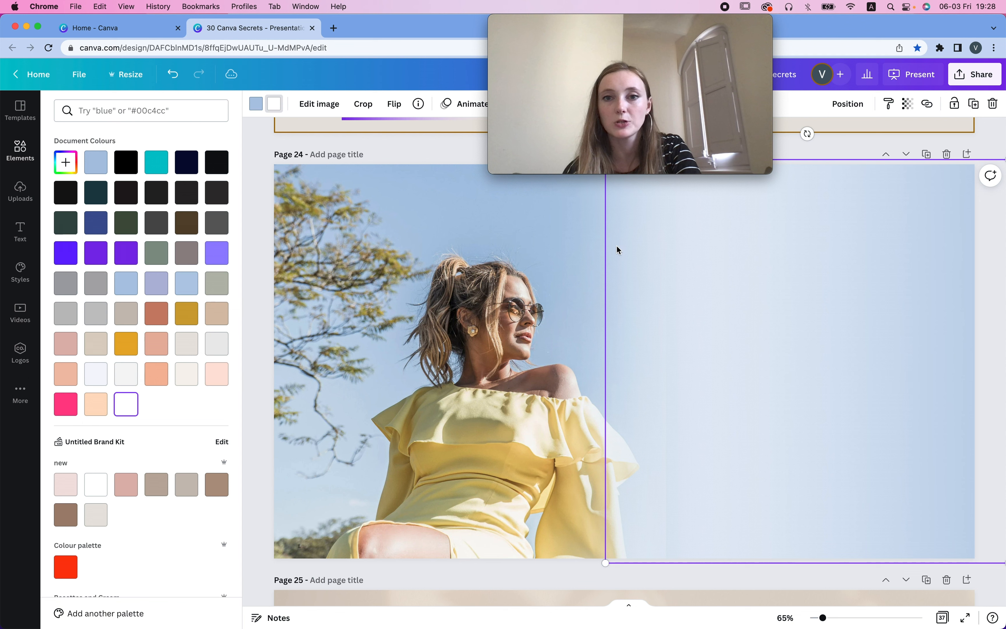
left_click(91, 164)
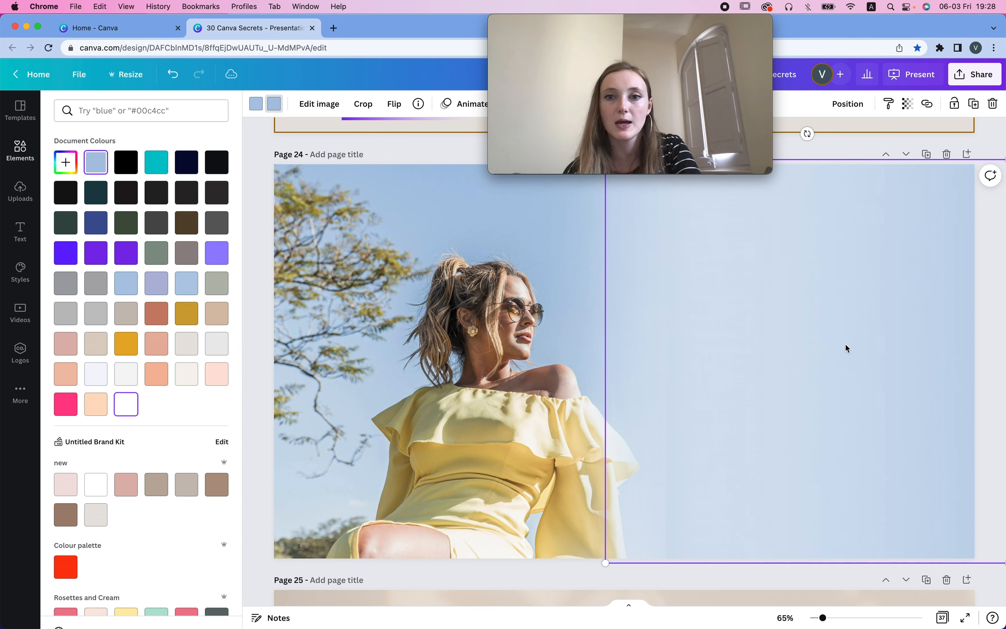
left_click(100, 170)
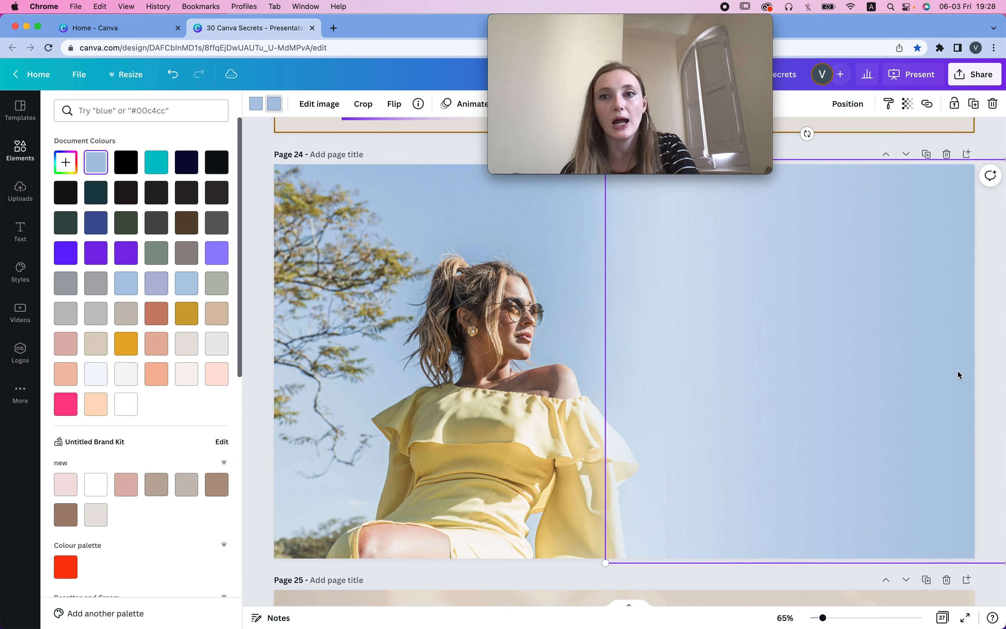
Move the stacked gradients away from the photo, and bring one blue gradient back to the photo's right edge.
left_click_drag(990, 154, 714, 395)
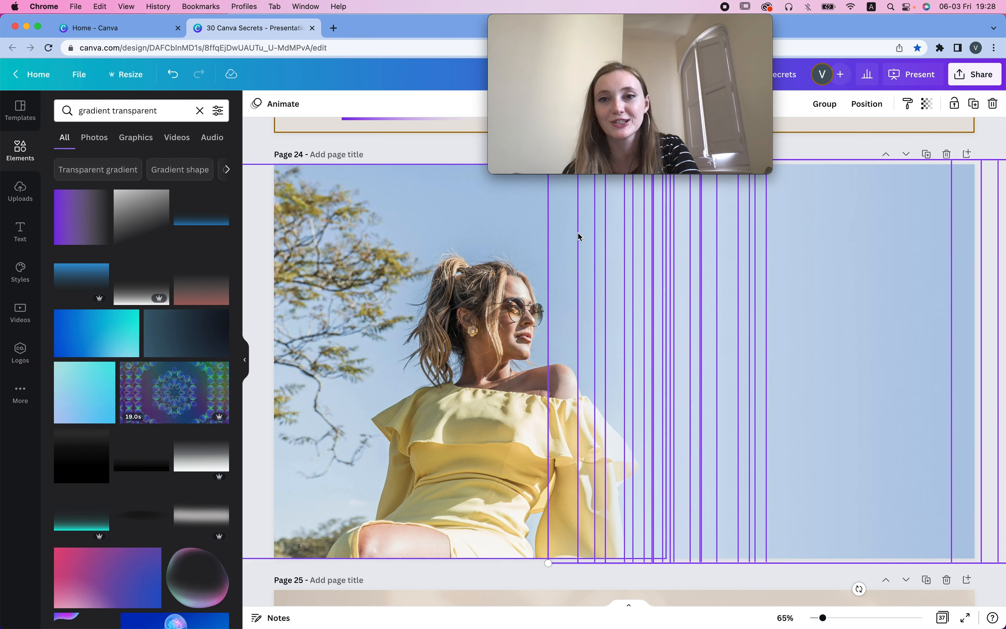
left_click_drag(661, 248, 899, 254)
left_click(774, 268)
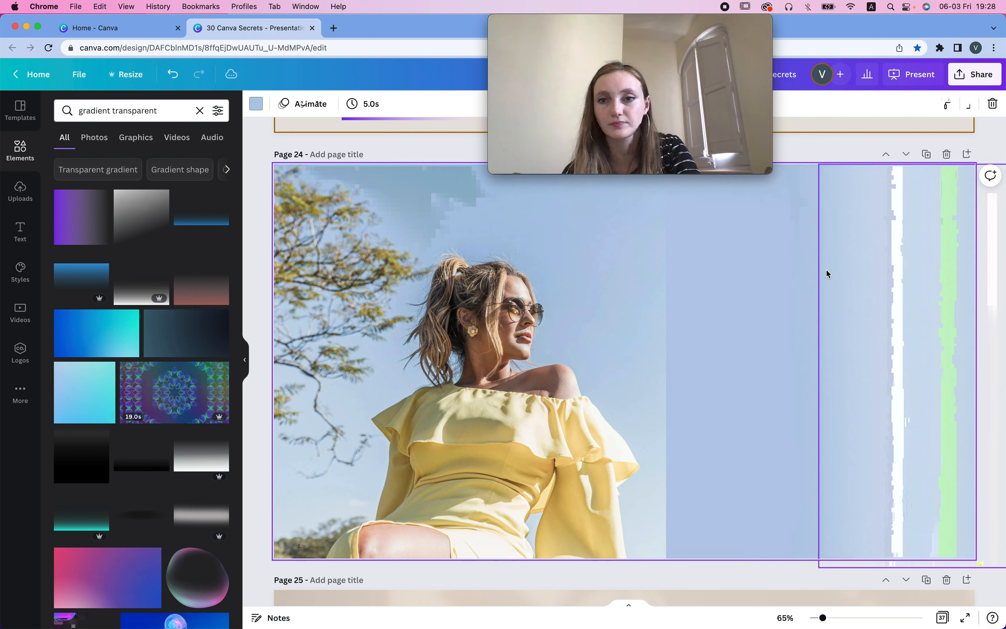
left_click_drag(811, 269, 657, 269)
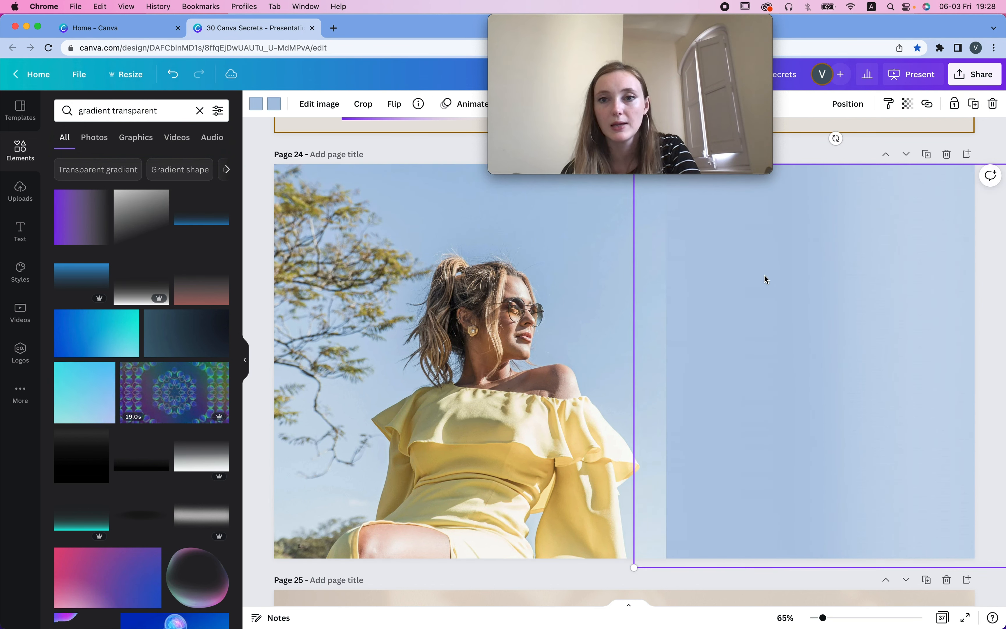
left_click_drag(719, 276, 748, 286)
Try shifting the selected elements slightly to the right, and undo that move.
mouse_move(539, 211)
left_mouse_down()
mouse_move(648, 223)
mouse_move(538, 209)
left_mouse_up()
left_click_drag(785, 151, 598, 378)
left_click_drag(615, 339, 650, 347)
key("super+z")
Reposition the photo beneath the gradients so its right side fades into the blue and its upper edge meets the page's.
left_click_drag(798, 146, 702, 269)
left_click(472, 270)
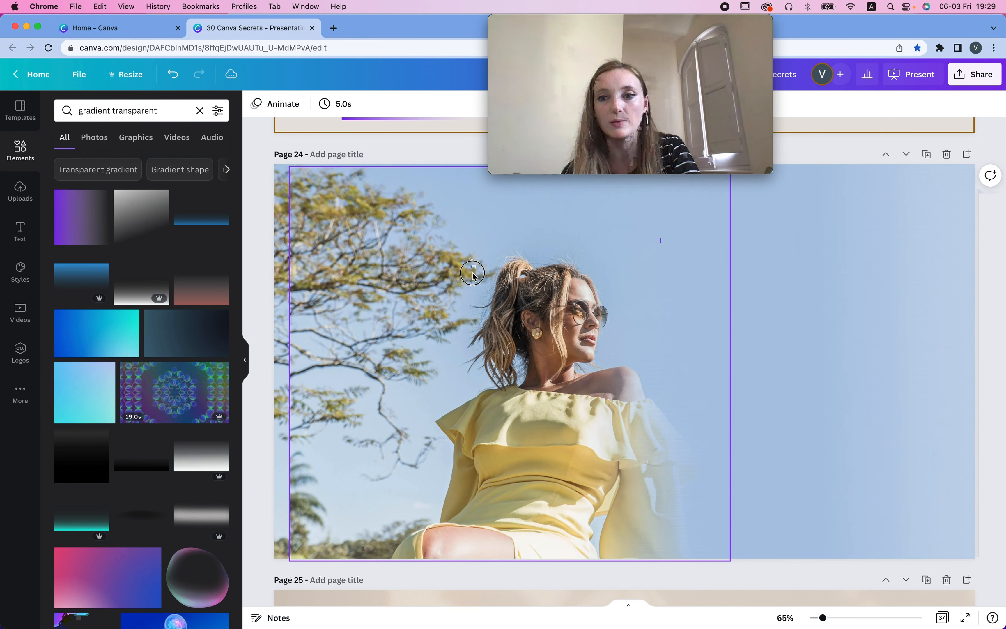
left_click_drag(472, 271, 439, 272)
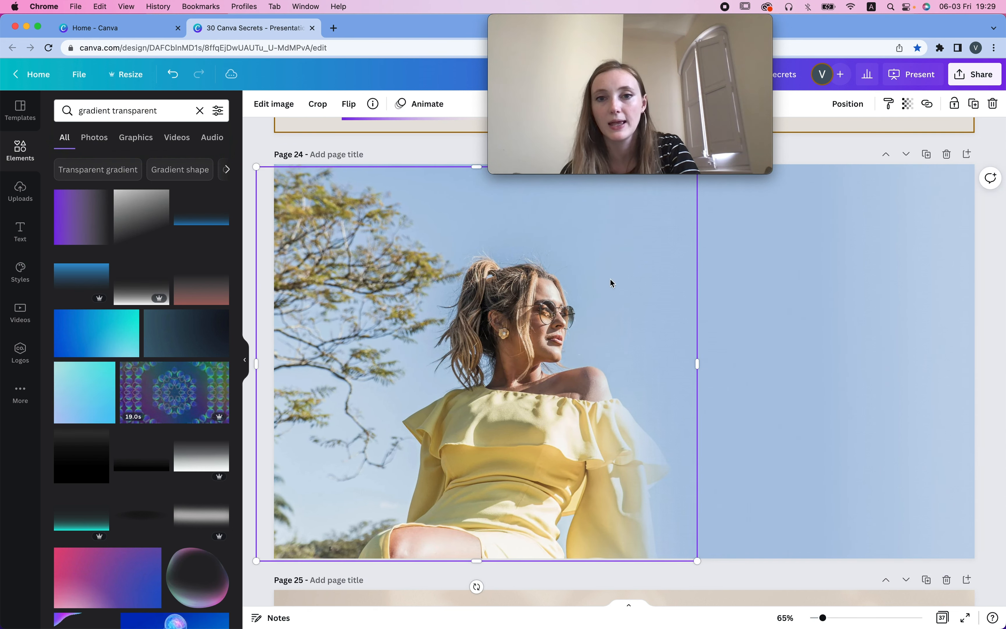
left_click(840, 153)
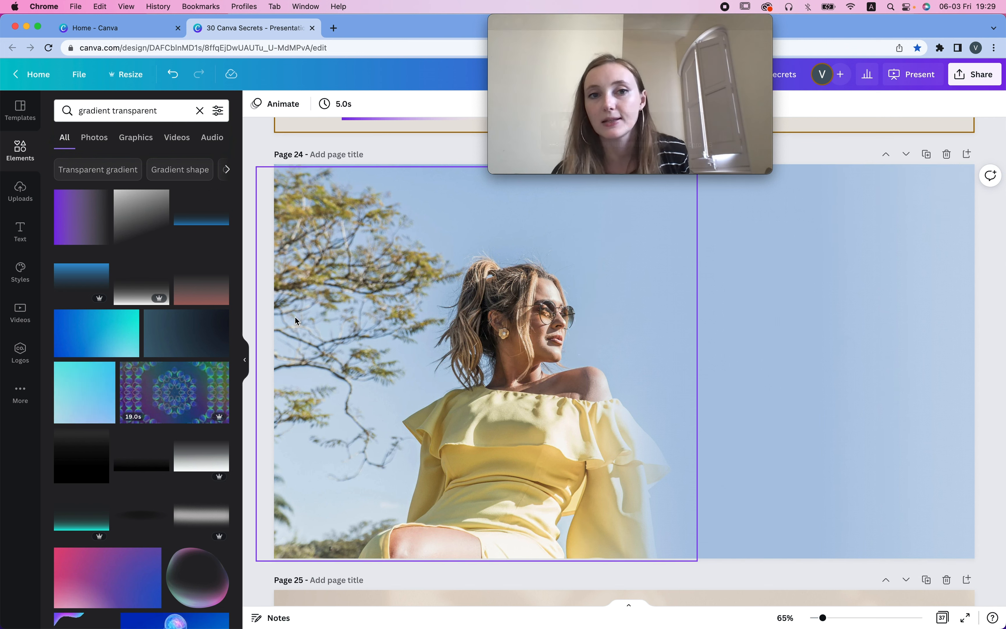
left_click(387, 270)
mouse_move(388, 270)
left_mouse_down()
mouse_move(347, 269)
mouse_move(398, 267)
left_mouse_up()
left_click(752, 337)
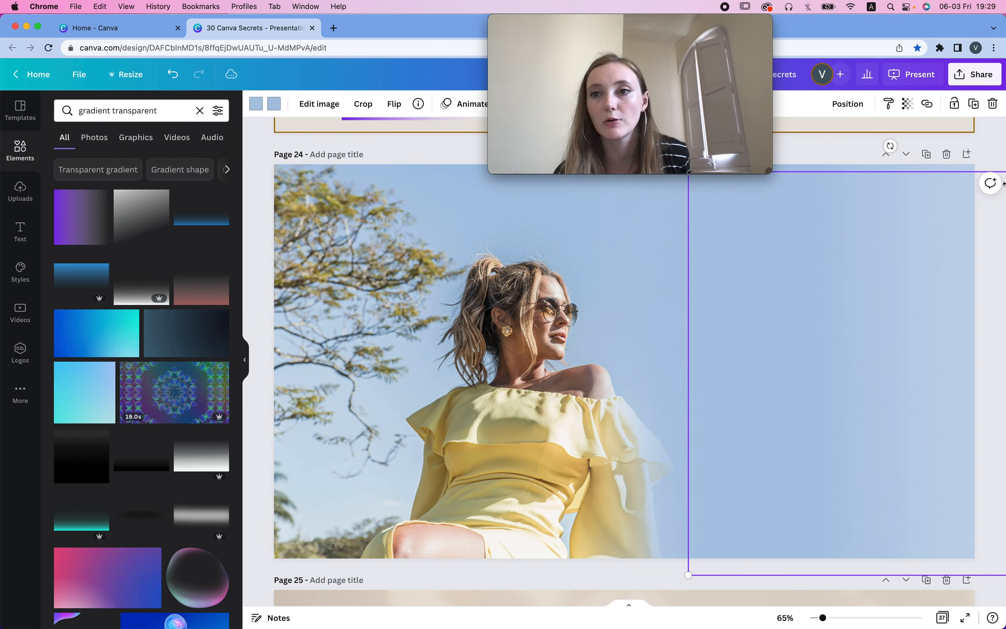
left_click(999, 151)
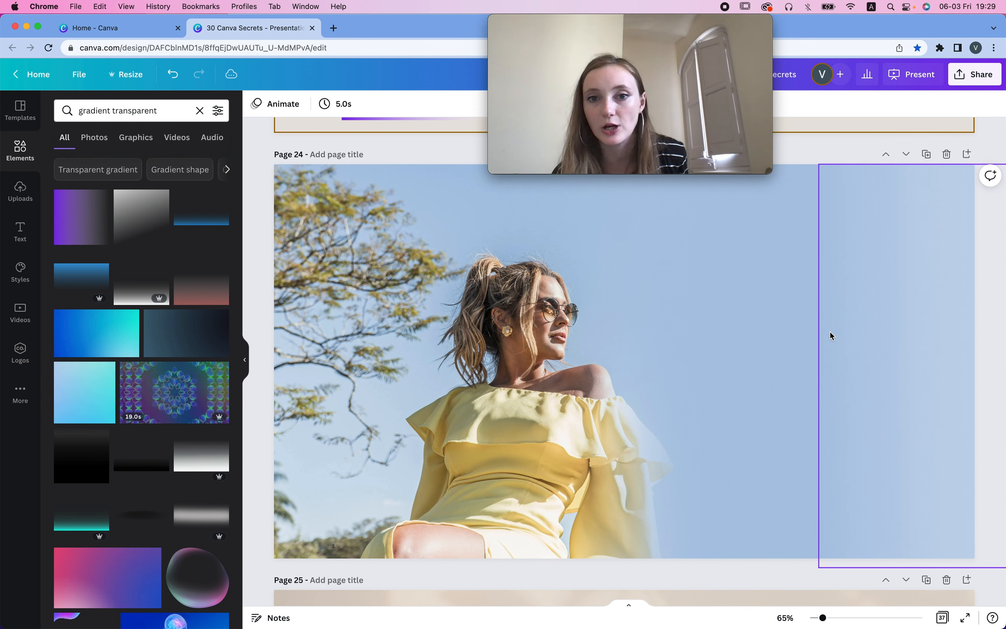
left_click(506, 277)
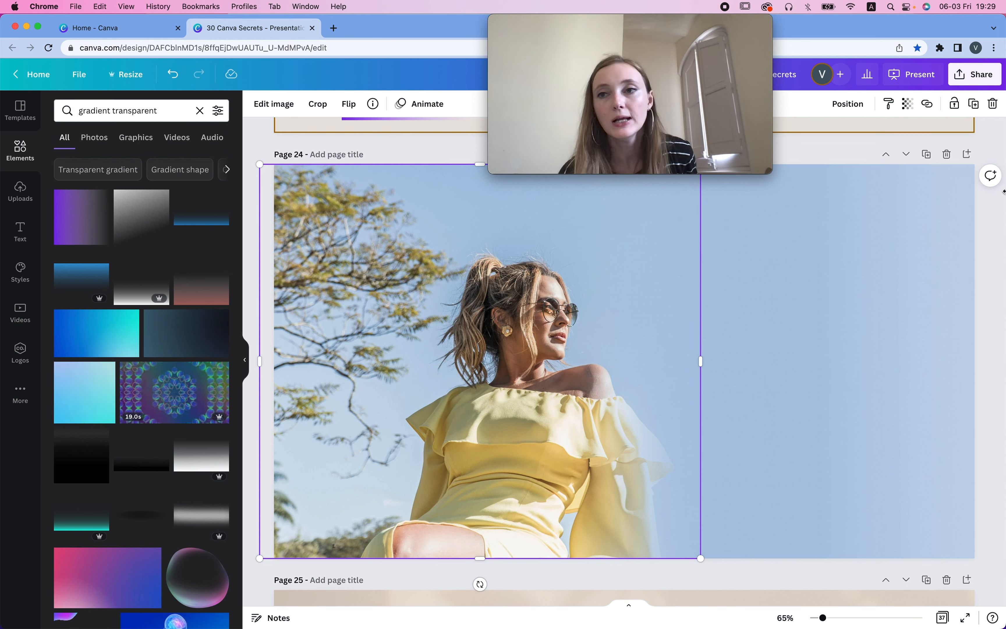
left_click(997, 145)
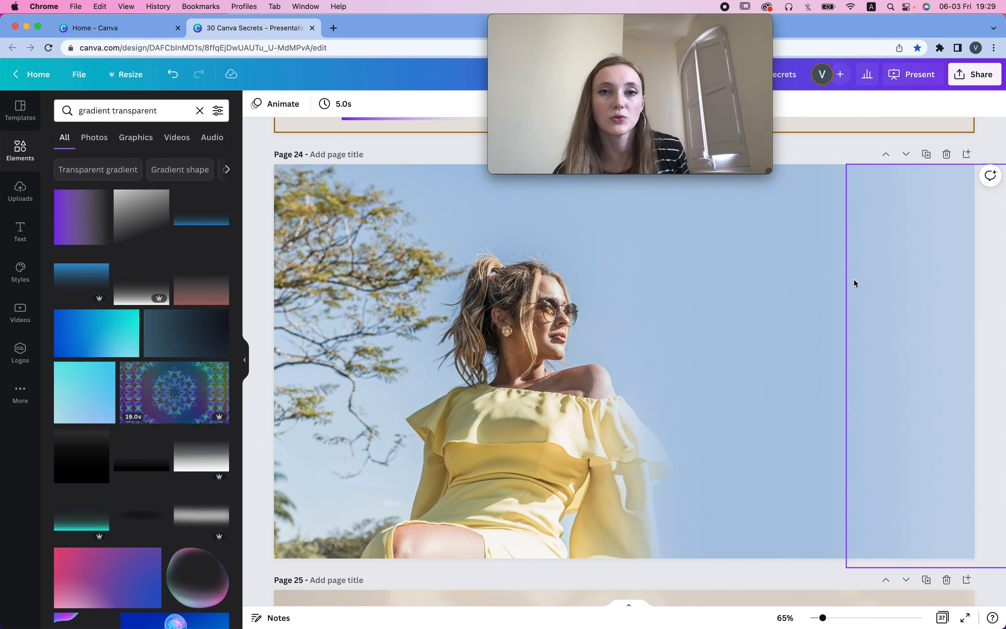
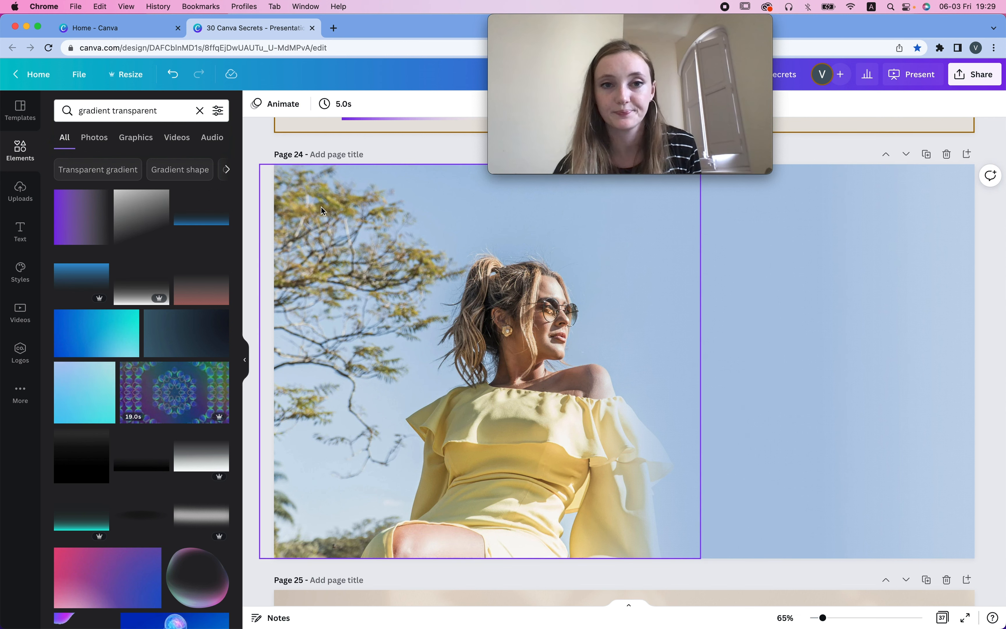
Go to the Shadow page, page 25, and search the elements library for "shadow".
scroll(501, 320, "down", 5)
scroll(501, 322, "down", 4)
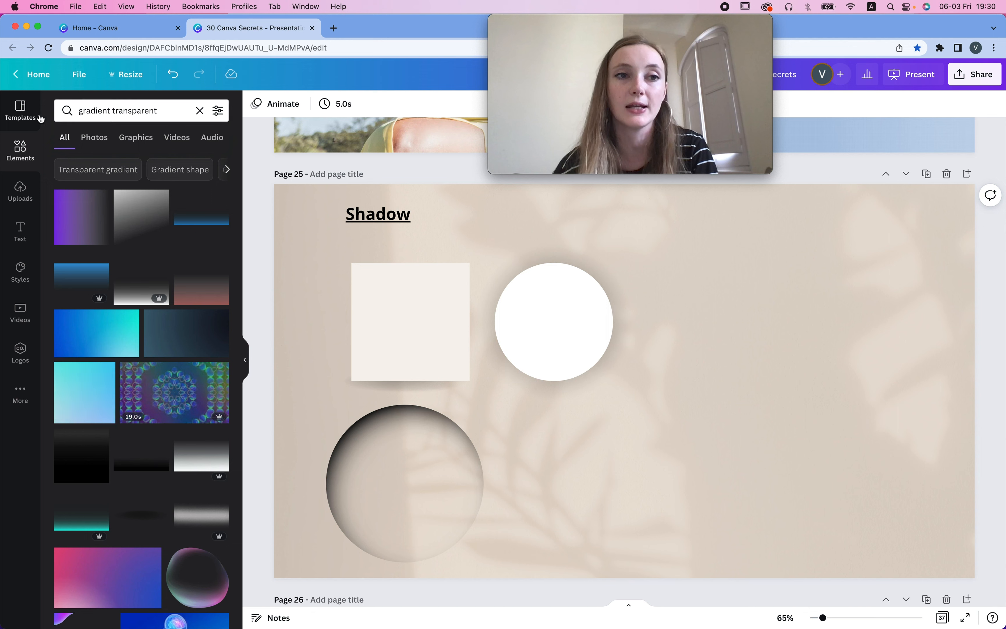
left_click(96, 111)
left_click_drag(79, 110, 157, 110)
type("shadow")
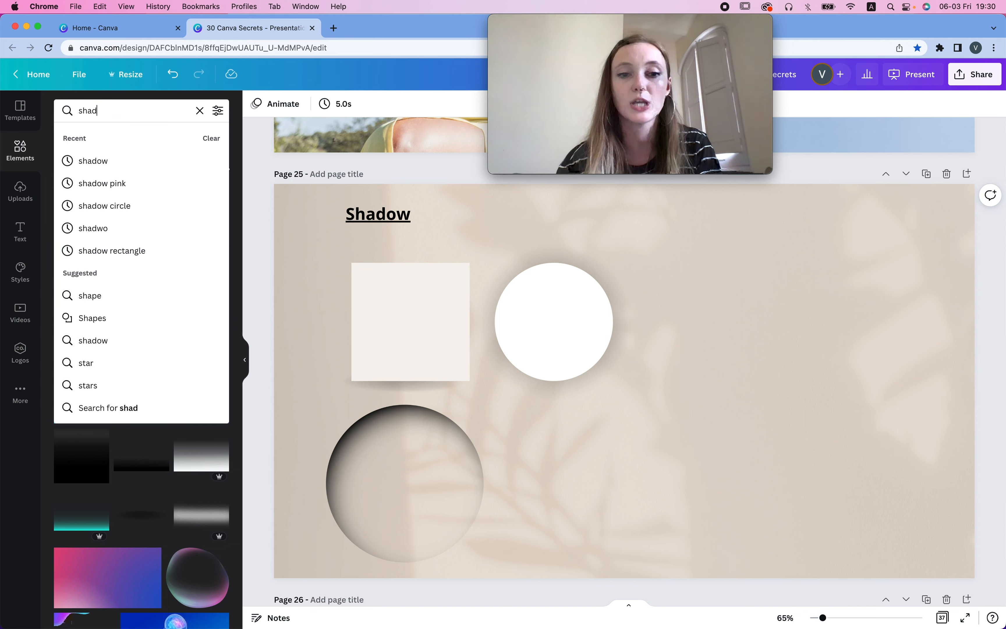
key("Return")
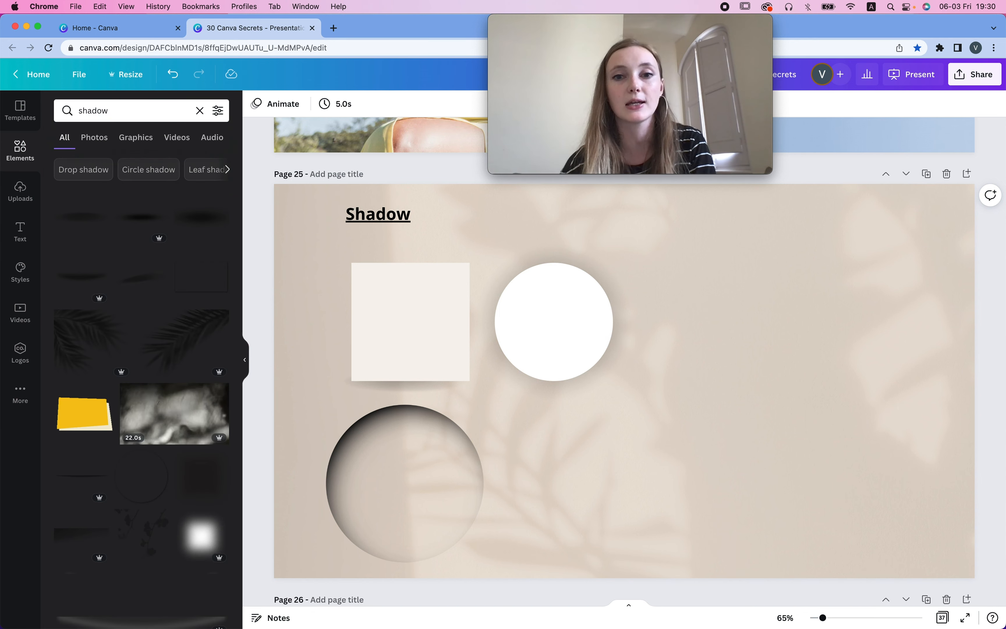
Fade the drop shadow beneath the beige square by lowering its Transparency value.
left_click(395, 391)
left_click_drag(395, 391, 425, 385)
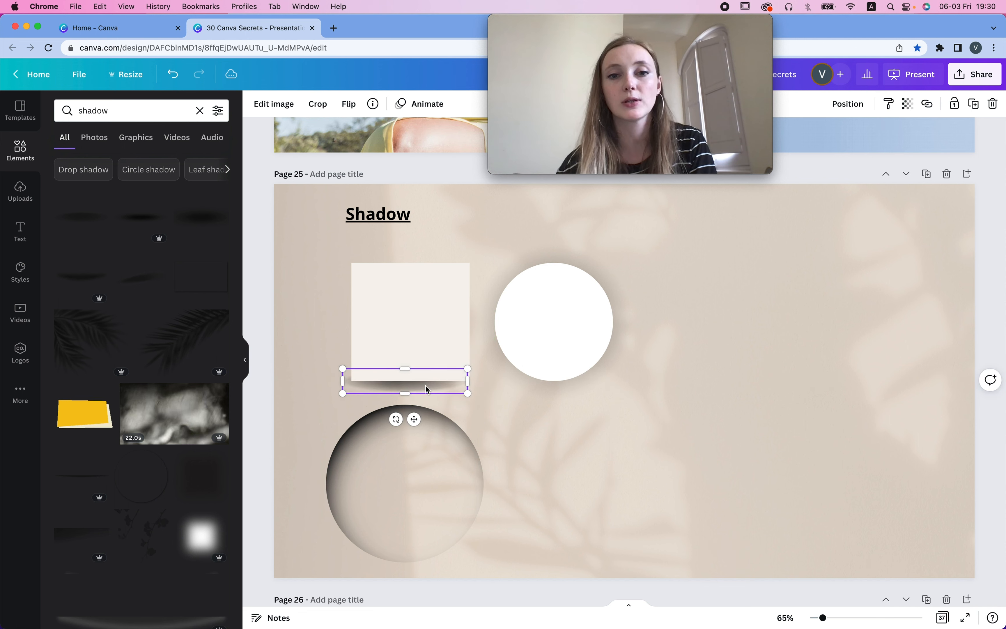
left_click(907, 105)
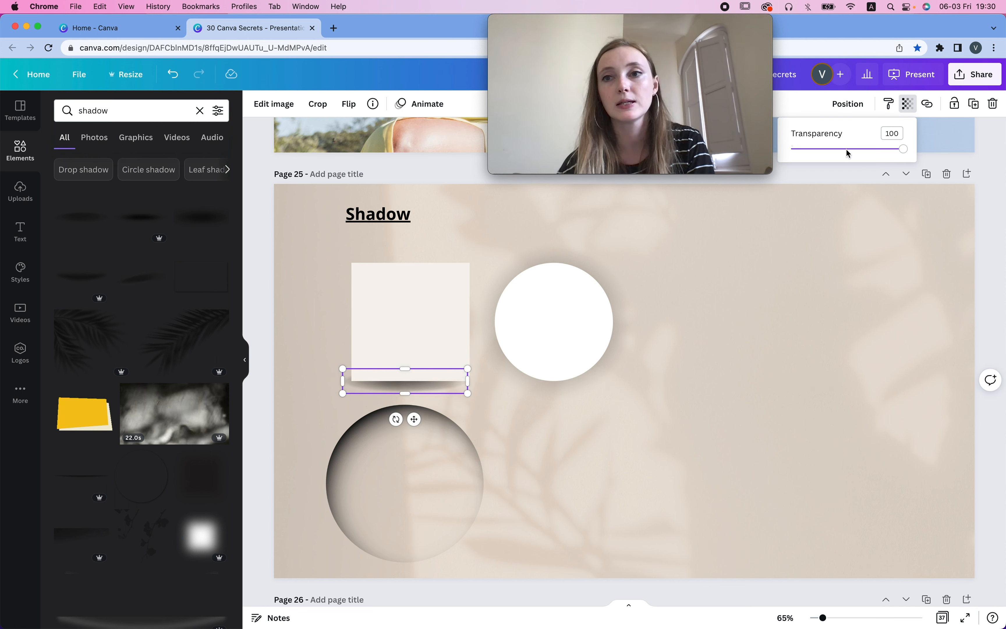
left_click_drag(894, 149, 822, 149)
left_click(818, 279)
double_click(334, 265)
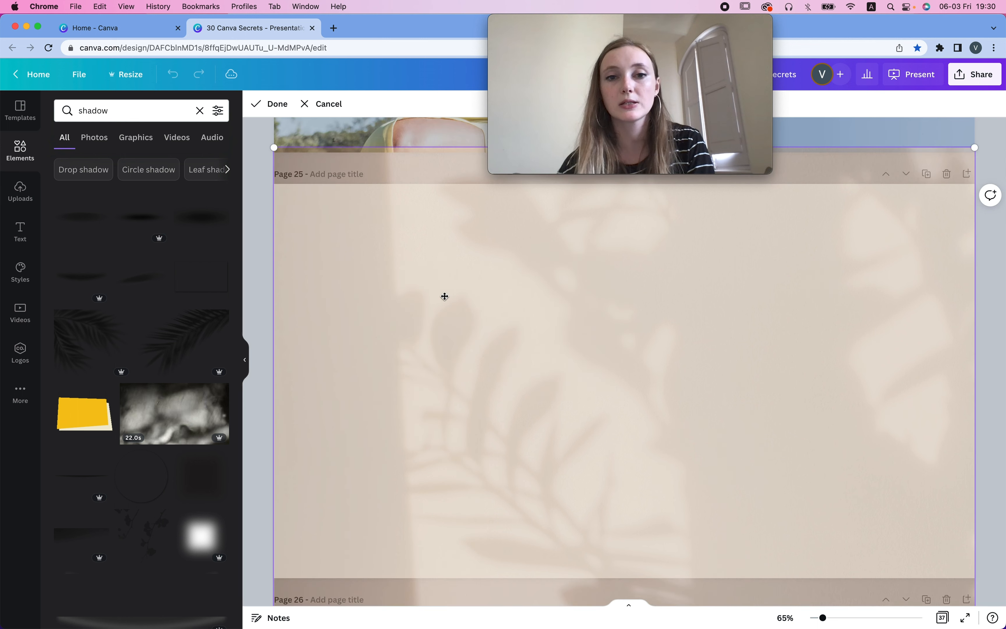
left_click(256, 224)
Check which shape options are available for the beige square, leaving its shape as it is.
left_click(402, 302)
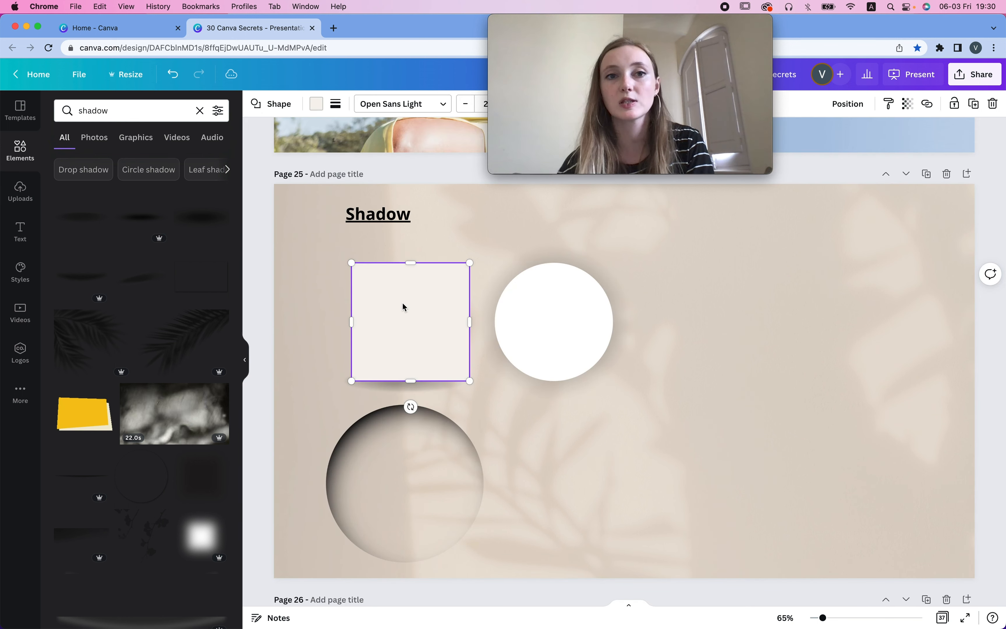
left_click(275, 107)
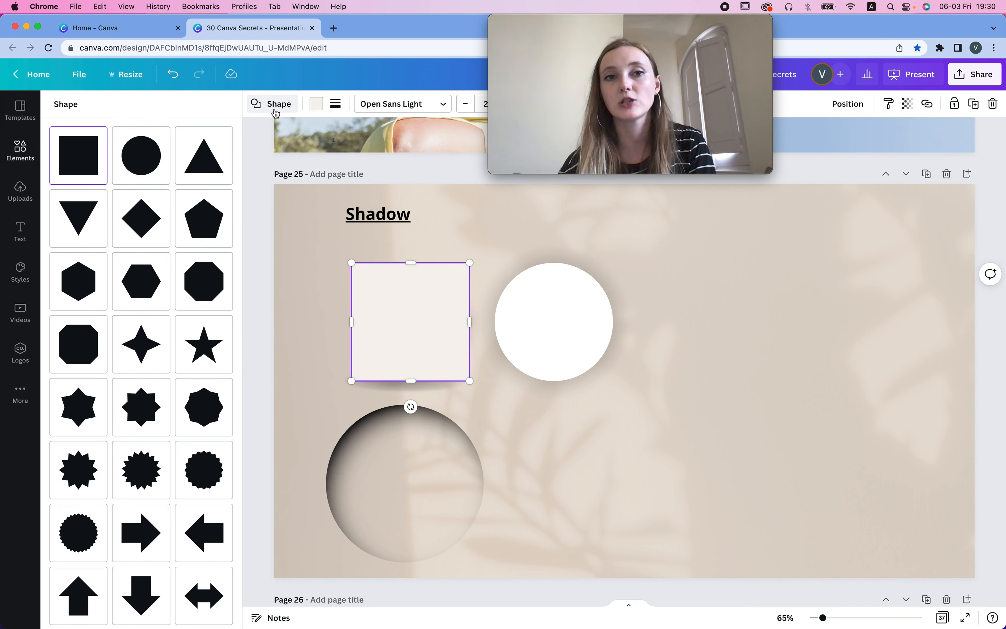
left_click(273, 105)
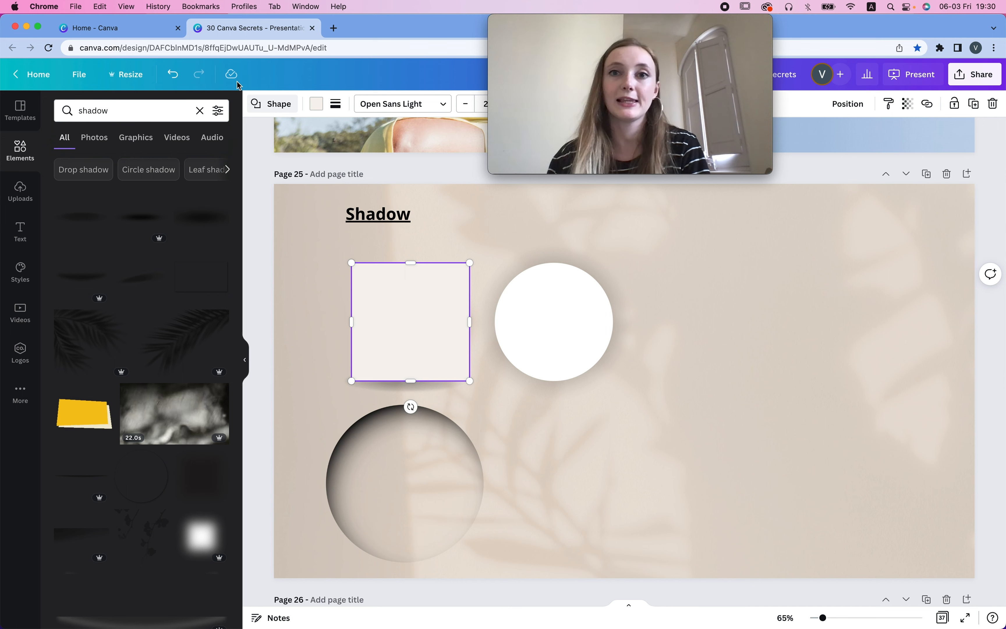
Search the elements for "paper", add the crumpled grey-beige paper photo, and crop it to a small, nearly square piece.
left_click(150, 118)
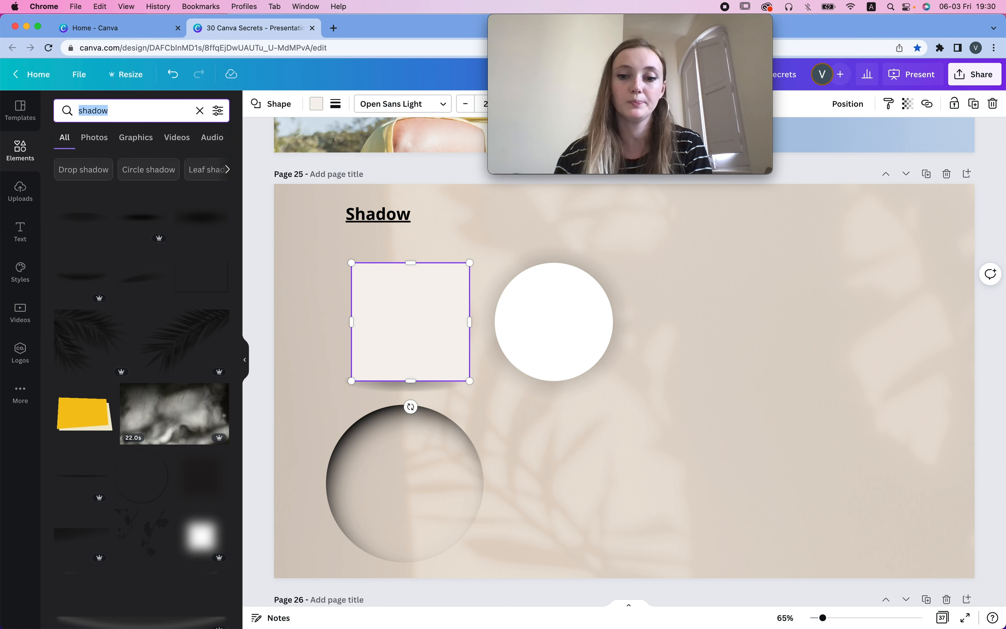
type("paper")
key("Return")
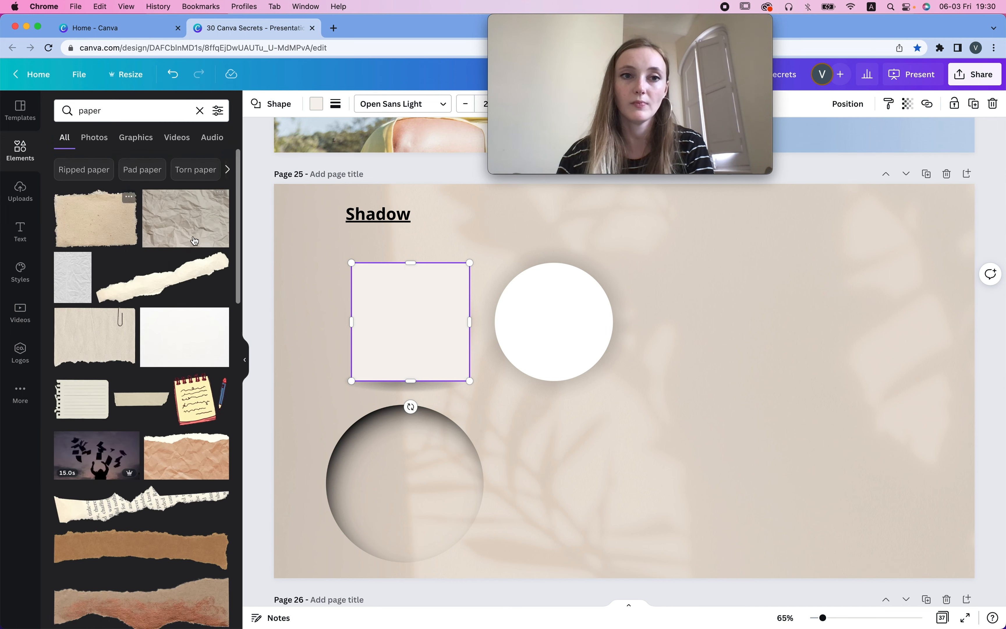
left_click(195, 240)
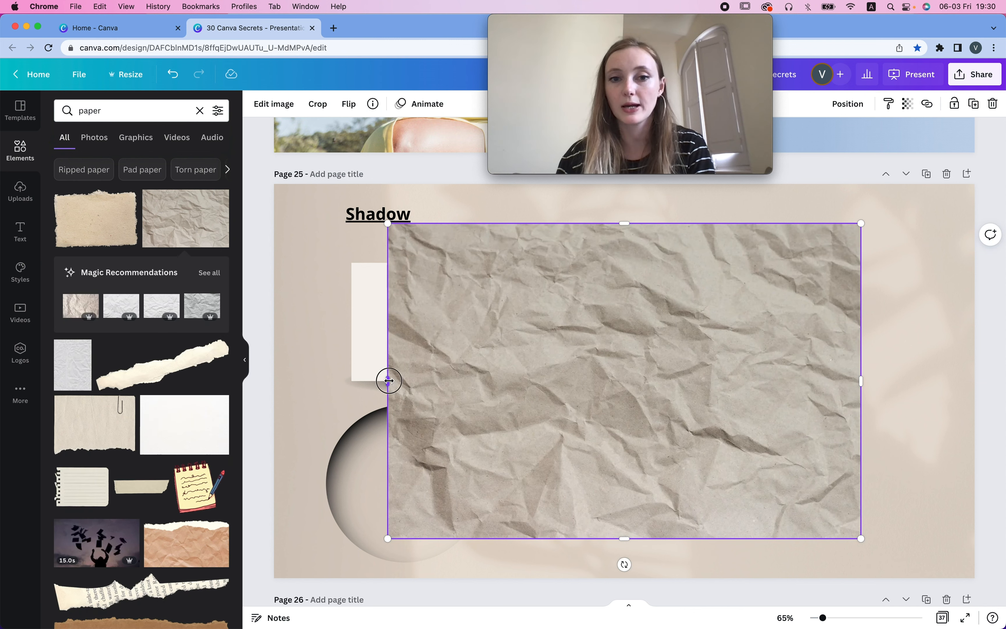
left_click_drag(387, 381, 728, 381)
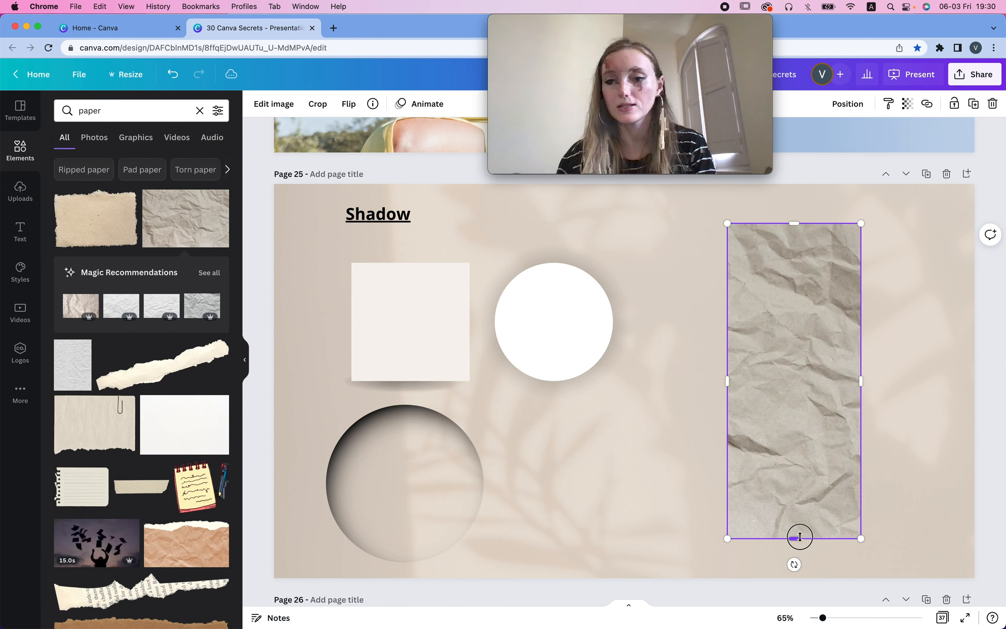
left_click_drag(800, 536, 795, 345)
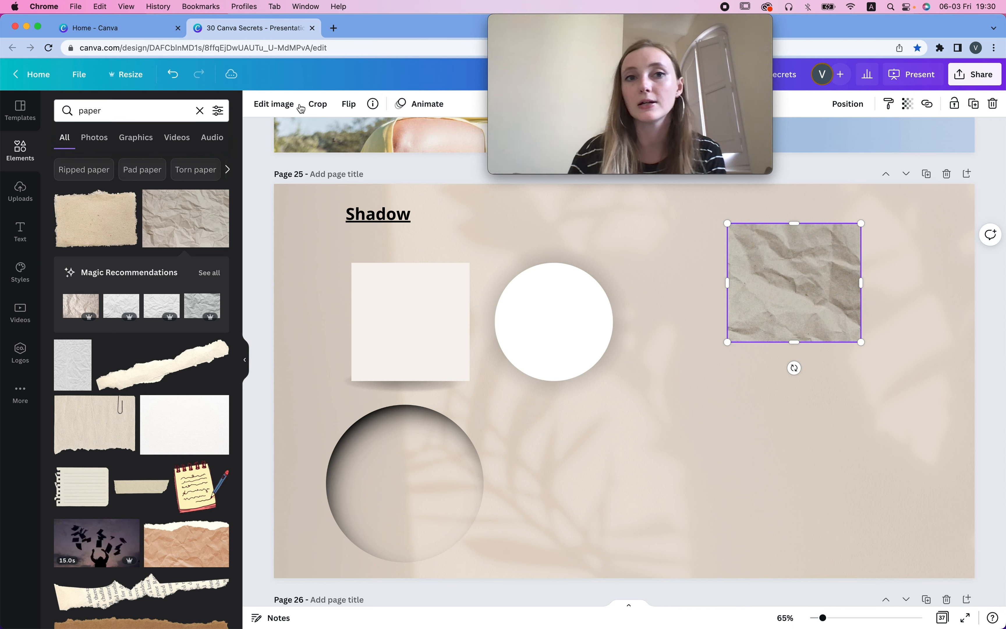
Apply the Drop shadow effect to the crumpled paper photo and soften the shadow by lowering its Transparency value.
left_click(278, 103)
left_click(136, 229)
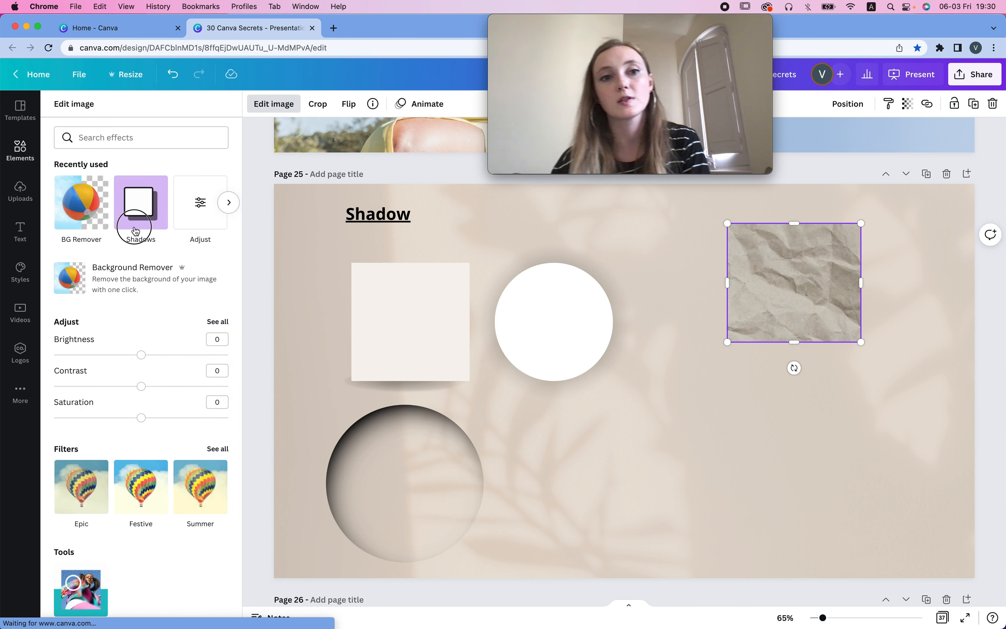
left_click(209, 171)
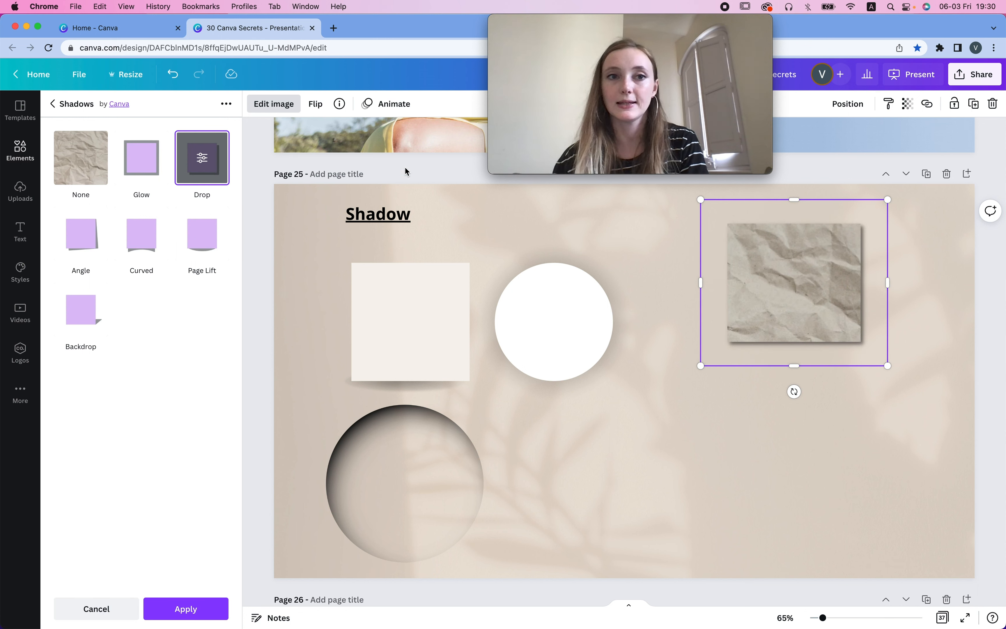
left_click(211, 173)
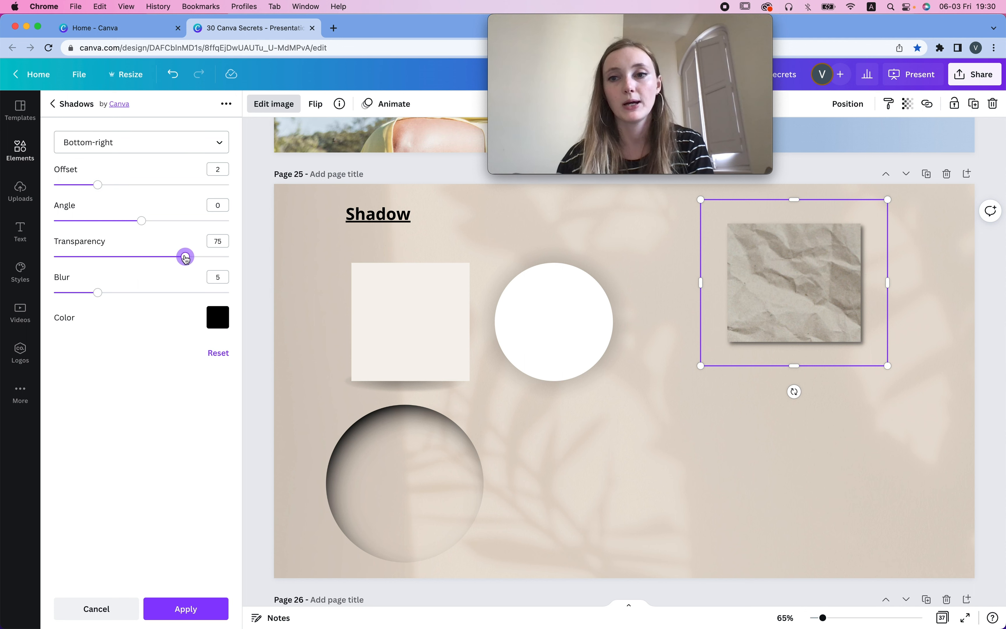
left_click_drag(186, 258, 87, 257)
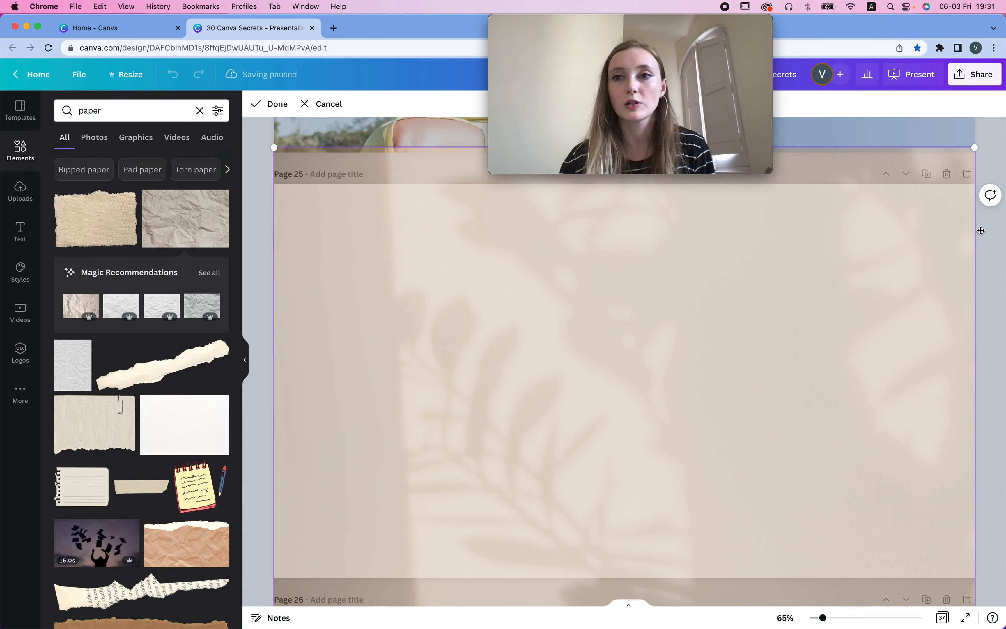
left_click(1001, 157)
Search the elements for "circle shadow", add the blurred dark circle, and centre it behind the white circle.
left_click(561, 335)
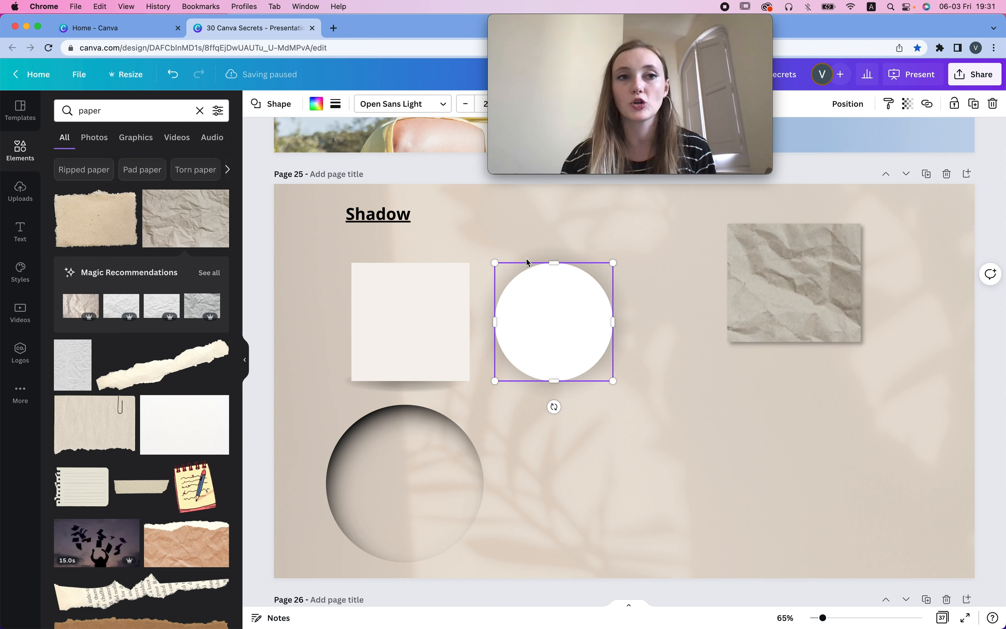
left_click(132, 108)
type("circ")
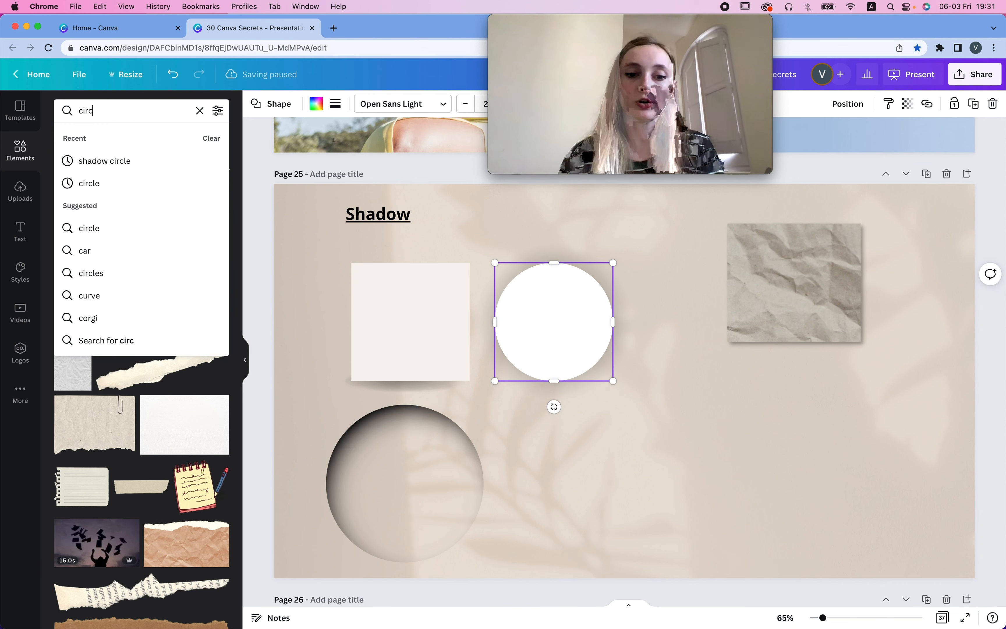
type("le shadow")
key("Return")
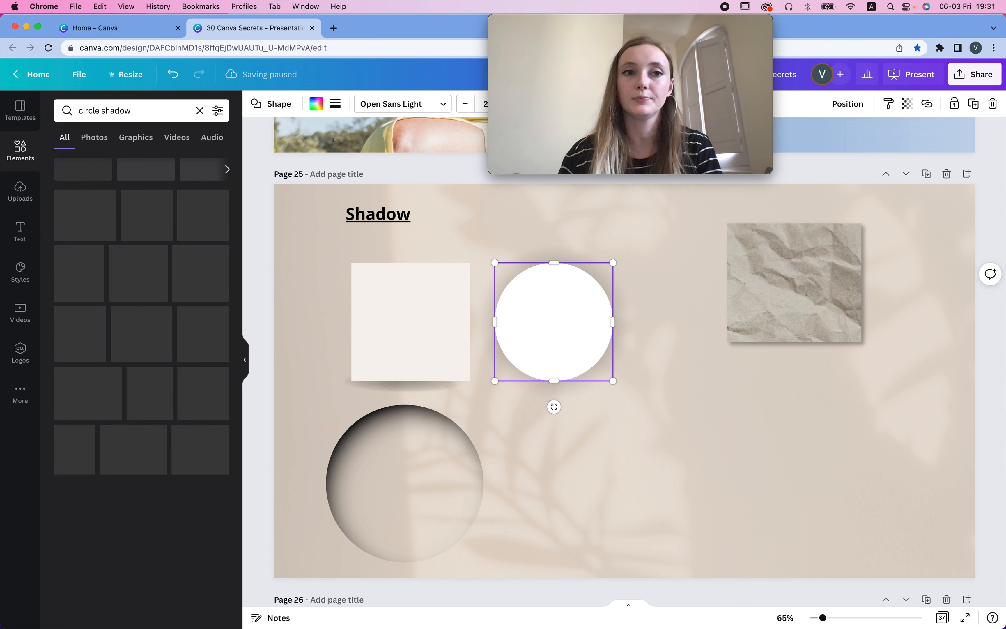
left_click(136, 221)
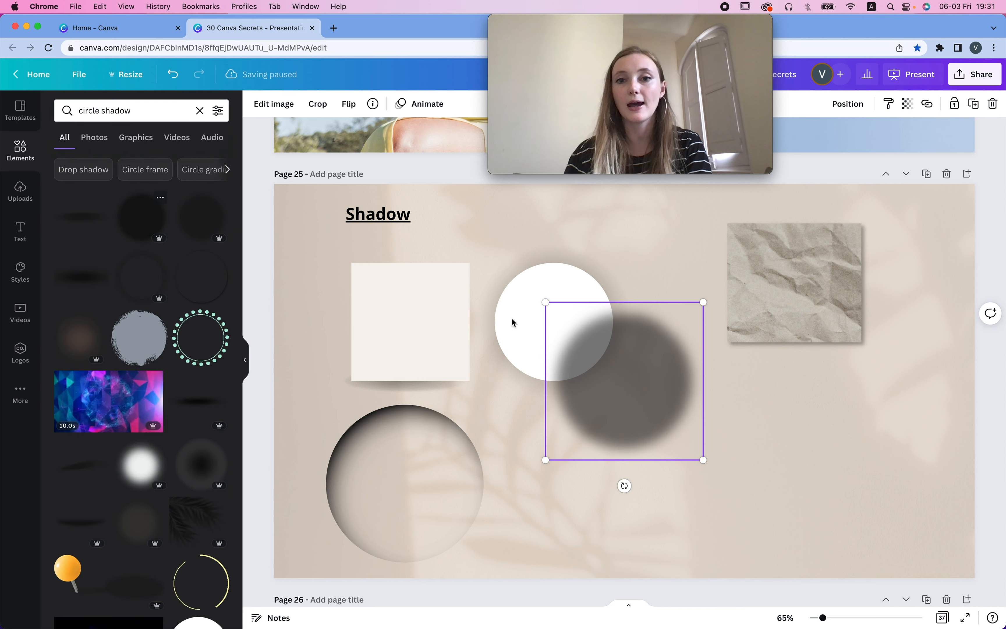
left_click_drag(617, 393, 545, 336)
key("super+[")
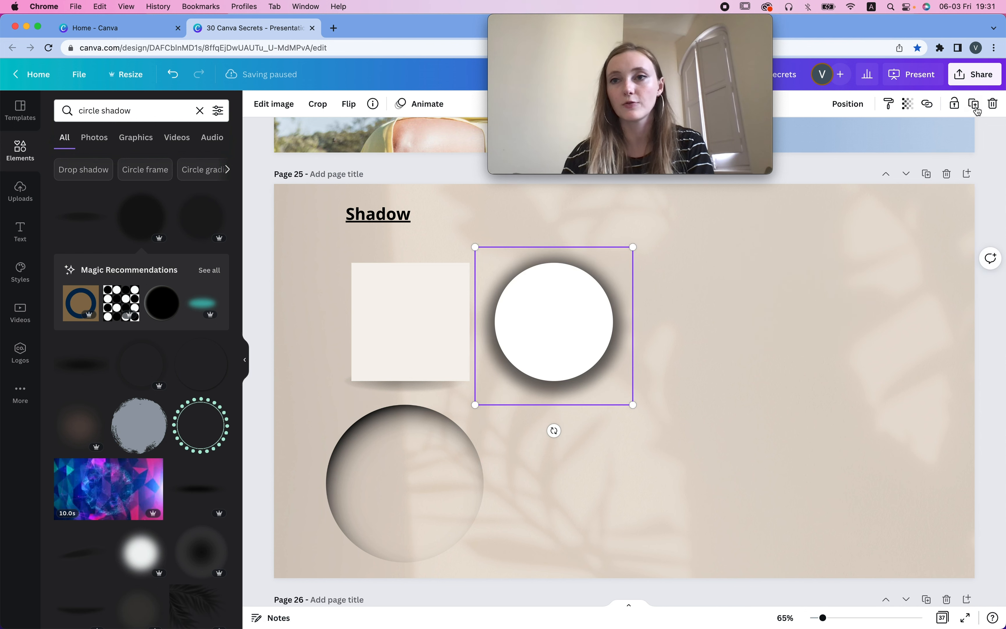
Fade the blurred circle shadow behind the white circle by lowering its Transparency value.
left_click(908, 104)
left_click_drag(882, 150, 805, 150)
left_click(794, 258)
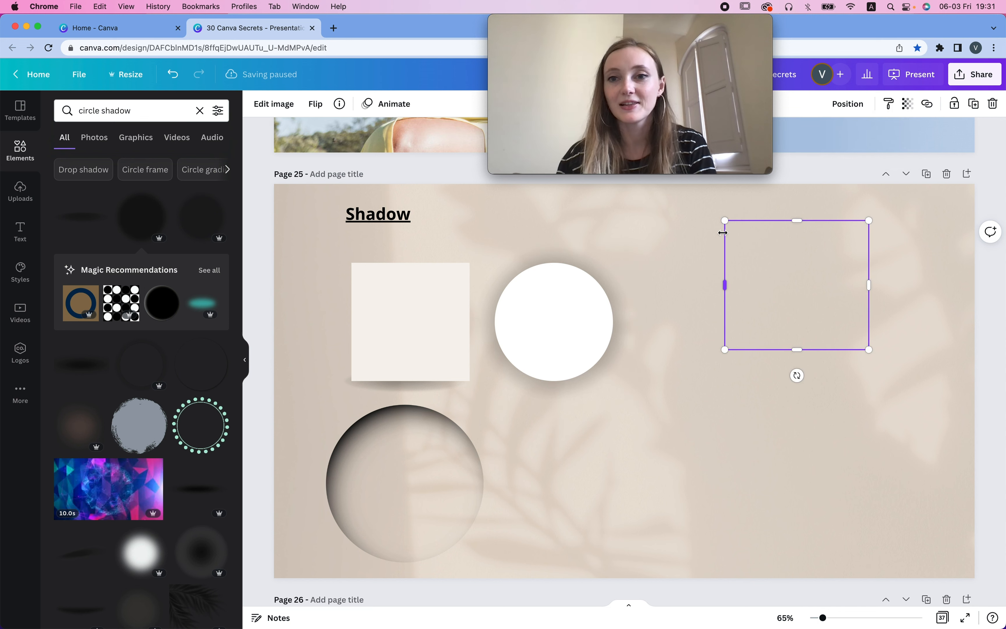
Move the inner-shadow circle below the beige square slightly down and to the left.
left_click(677, 256)
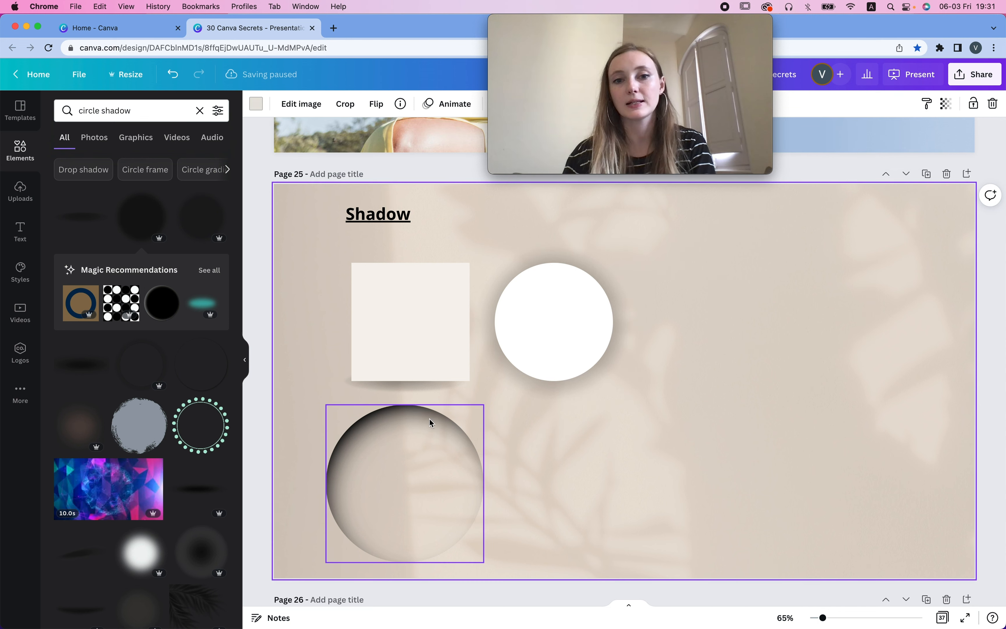
mouse_move(397, 485)
left_mouse_down()
mouse_move(689, 431)
mouse_move(351, 501)
mouse_move(373, 496)
left_mouse_up()
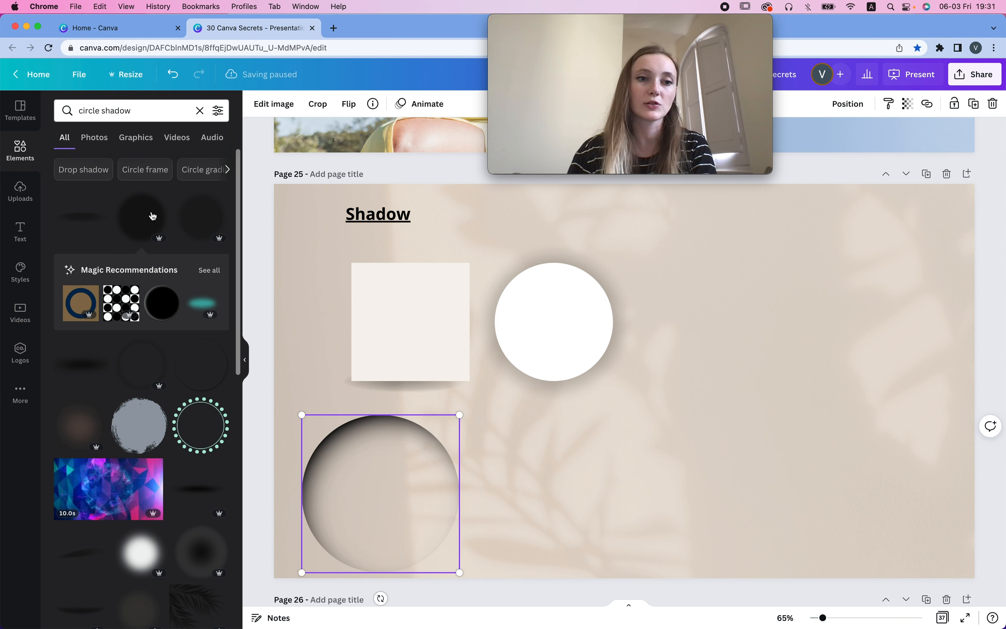
left_click(638, 222)
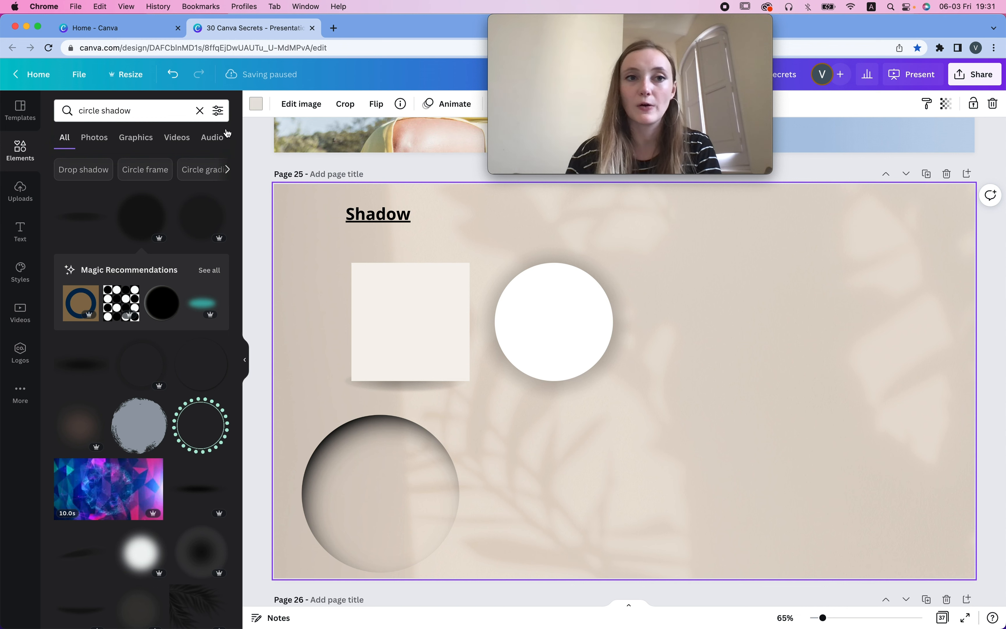
Search the photos for "shadow" and set the light grey wall photo with diagonal shadows as the page 25 background.
triple_click(150, 110)
type("shadow")
key("Return")
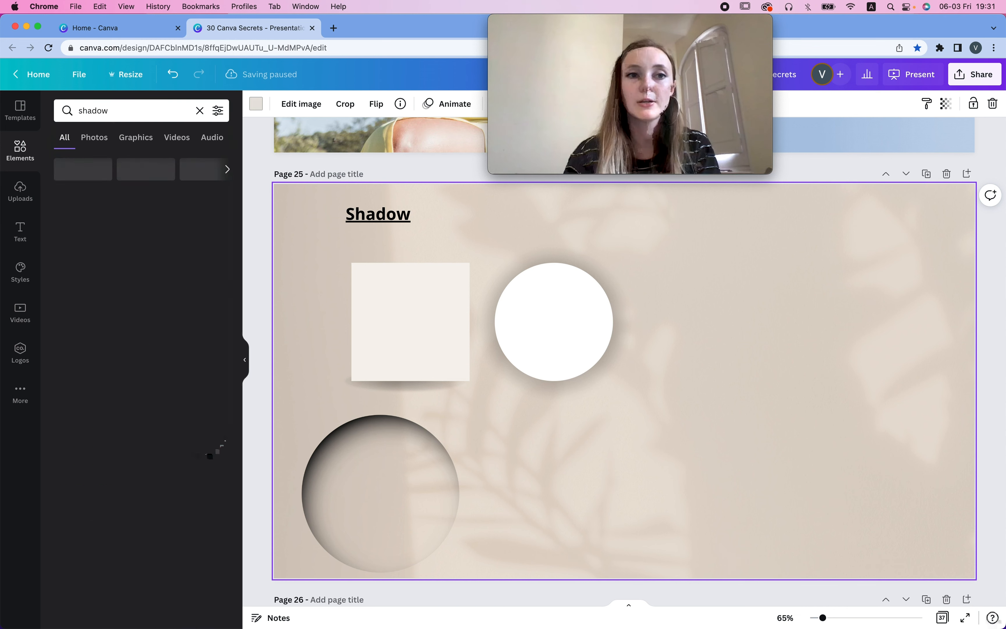
left_click(104, 141)
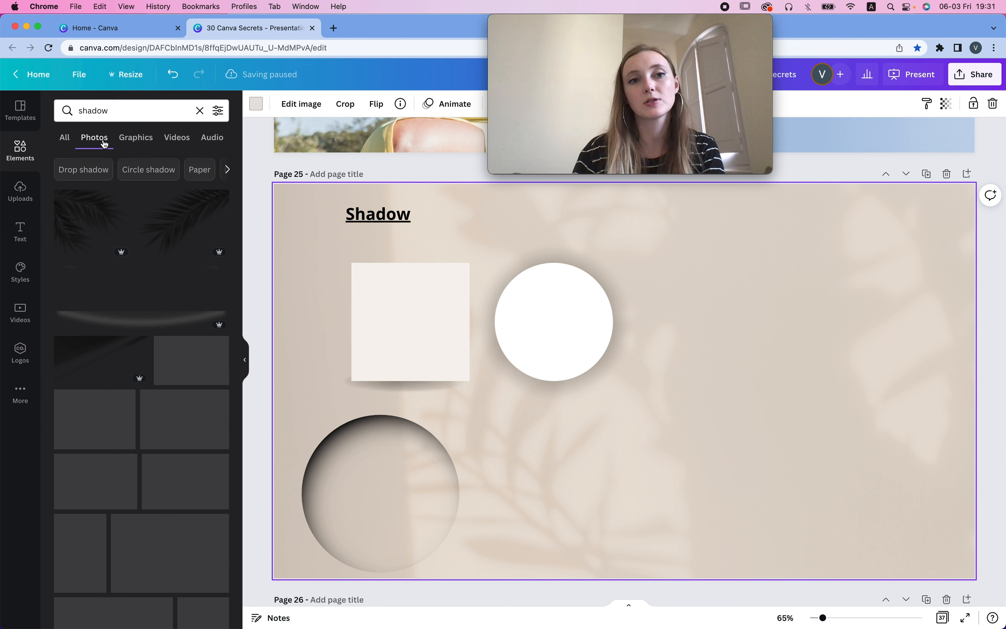
scroll(173, 377, "down", 3)
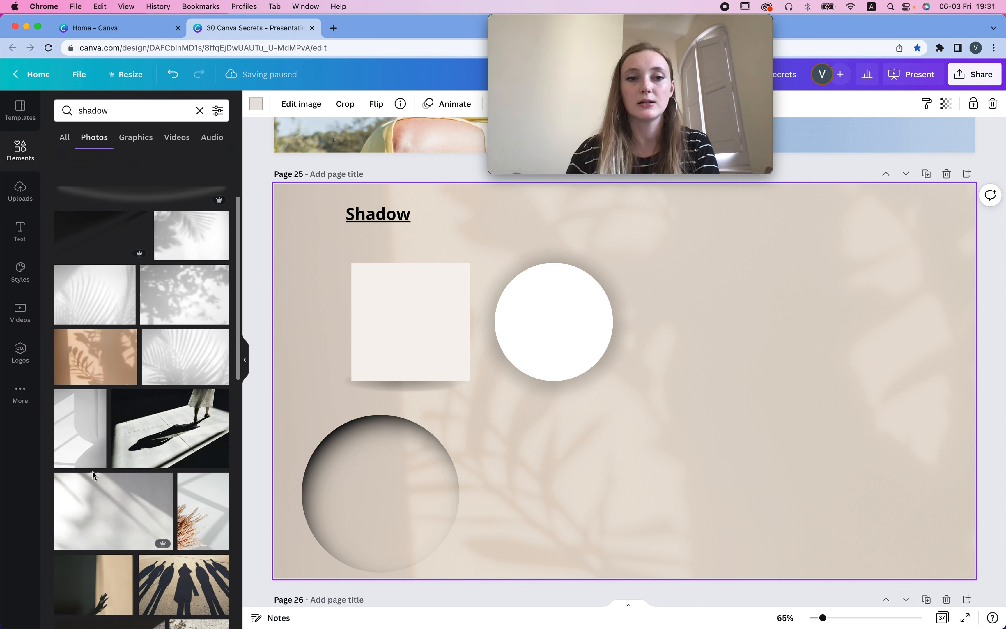
left_click_drag(125, 536, 554, 397)
key("BackSpace")
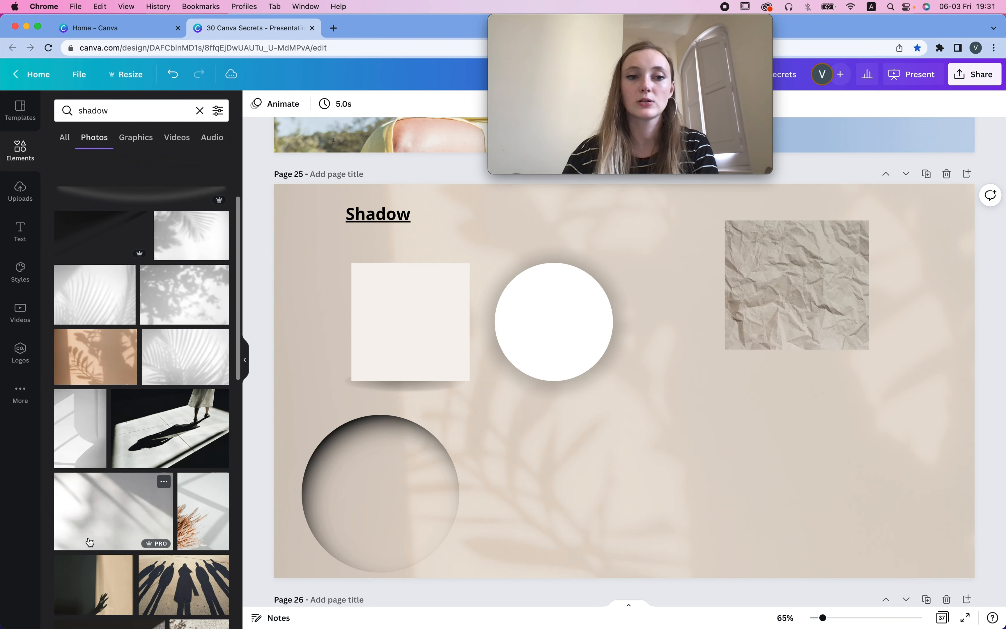
left_click_drag(89, 541, 1003, 131)
Set the Transparency of the page 25 background photo to 48.
left_click(945, 114)
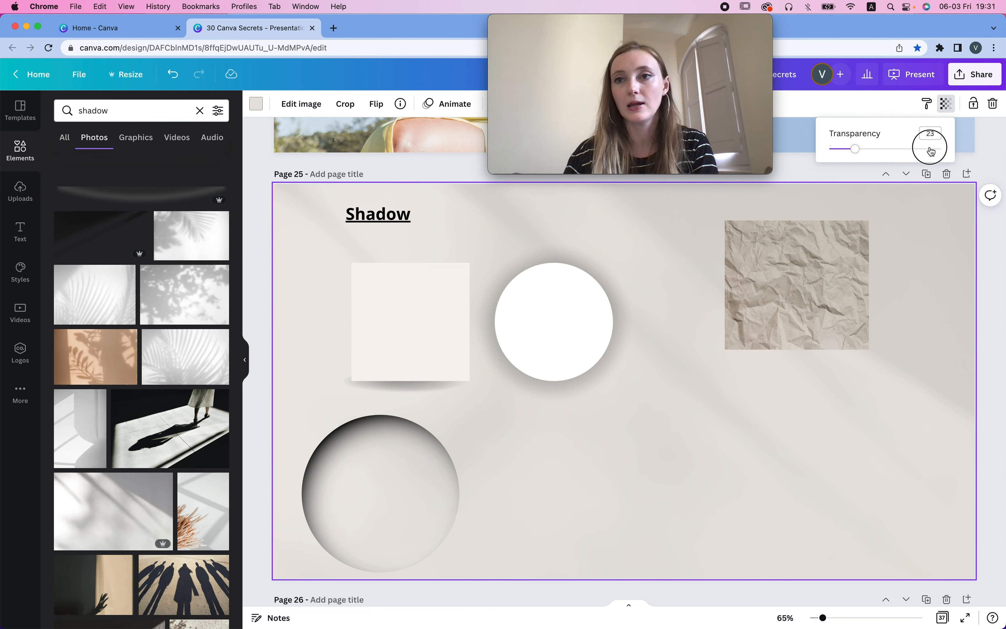
left_click_drag(929, 149, 883, 151)
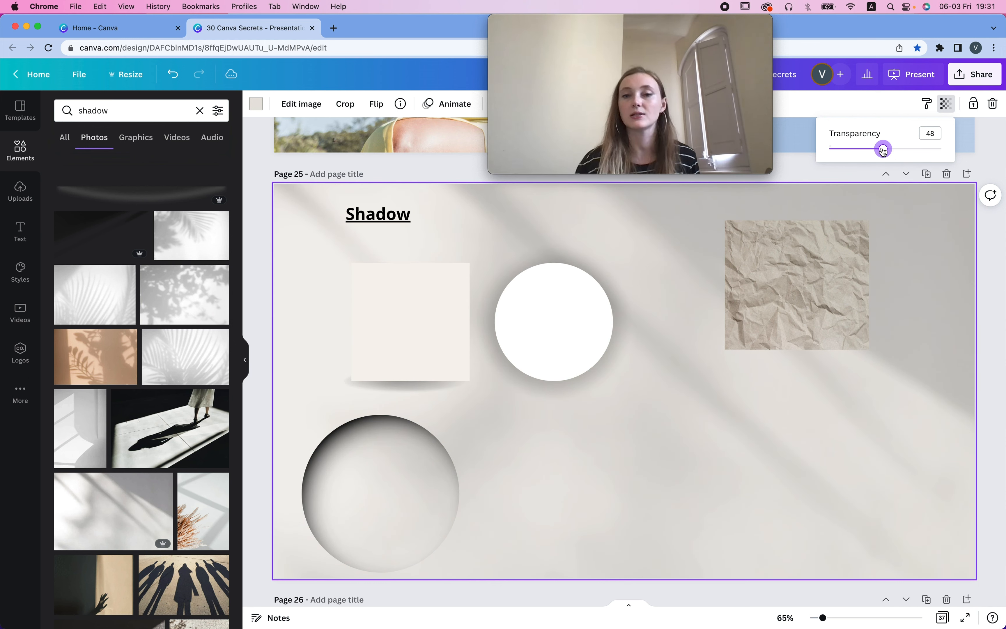
left_click(795, 386)
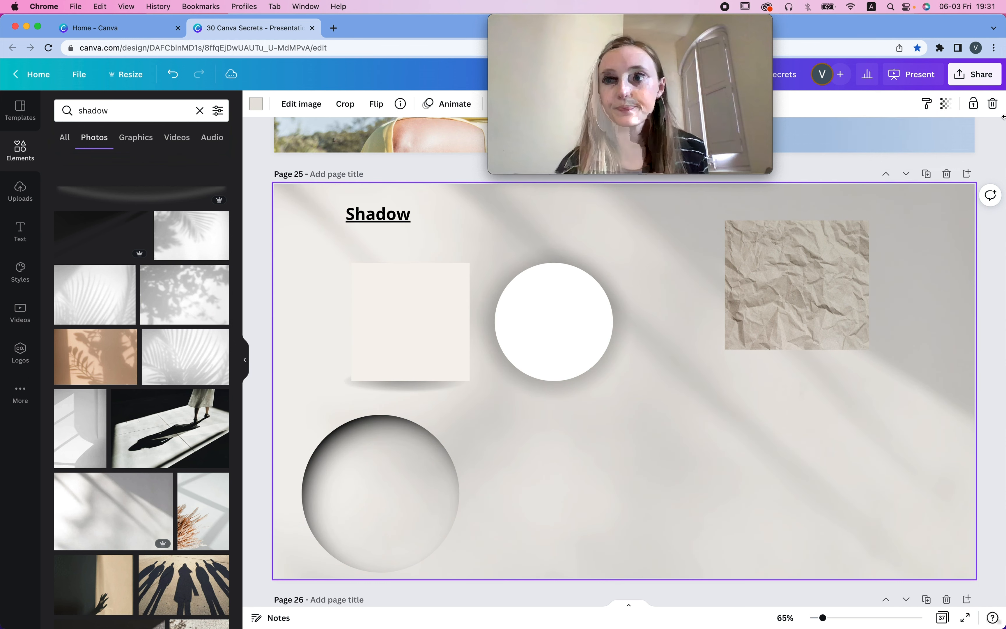
left_click(988, 157)
Examine the high-contrast example on page 26 by selecting its light Contrast heading and square together, then clear the selection.
scroll(990, 159, "down", 10)
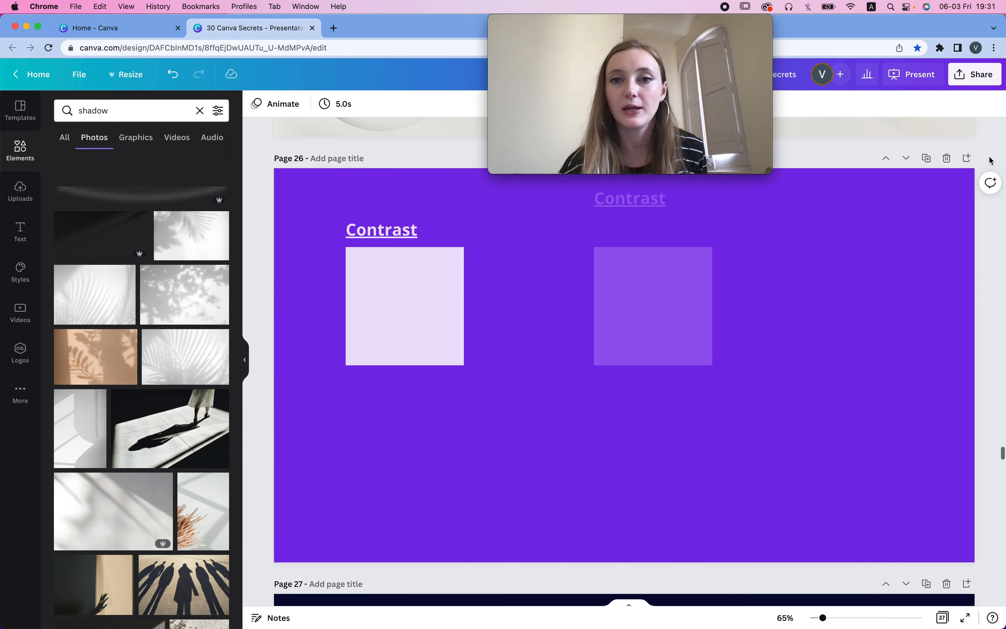
scroll(990, 160, "up", 2)
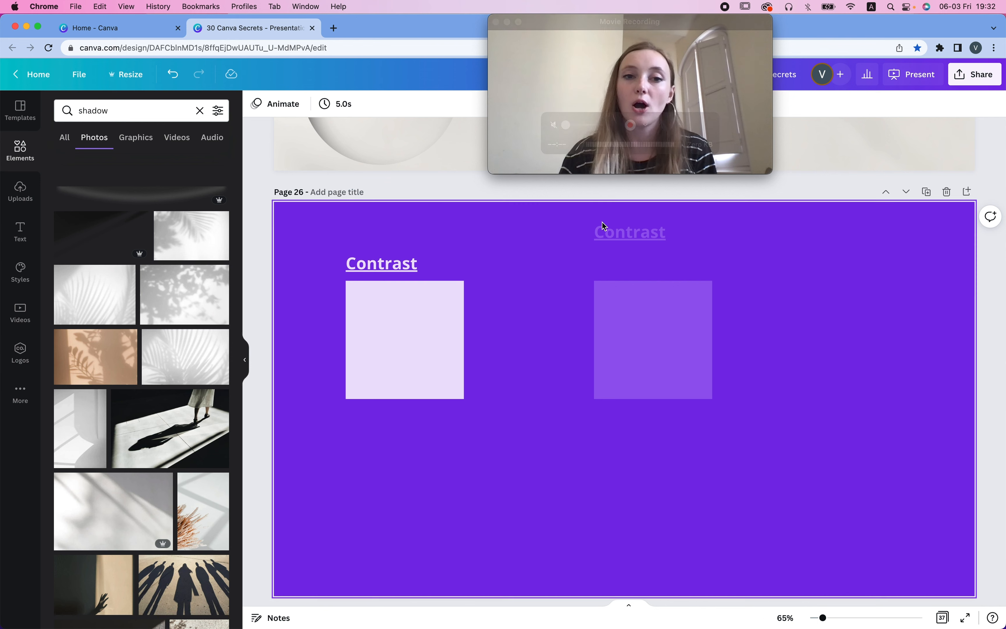
left_click_drag(392, 231, 409, 388)
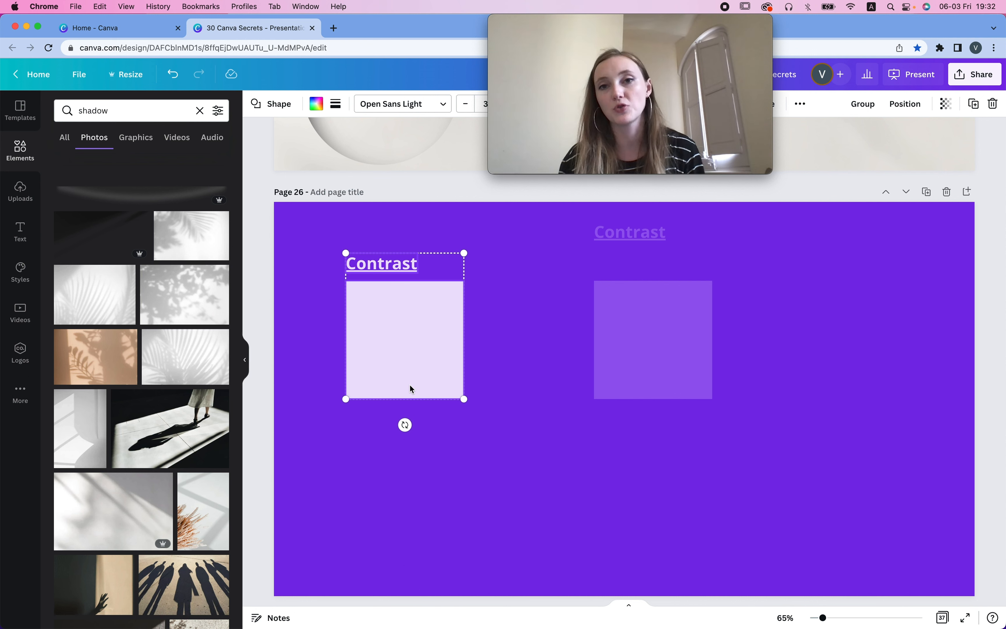
left_click(776, 306)
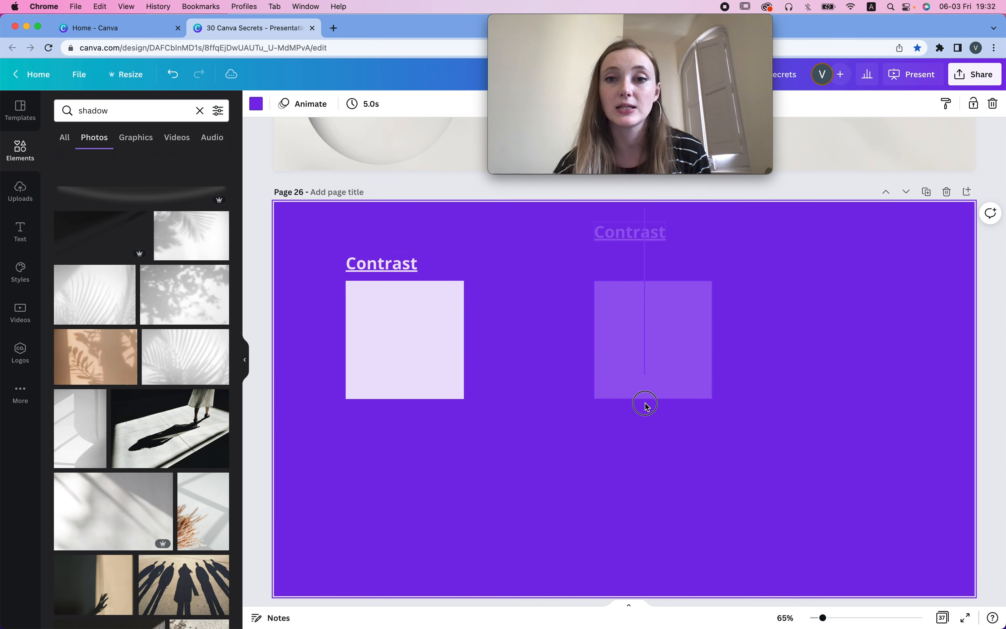
Set the Transparency of the faint Contrast heading and square on page 26 to 11.
left_click_drag(646, 405, 684, 422)
left_click(945, 104)
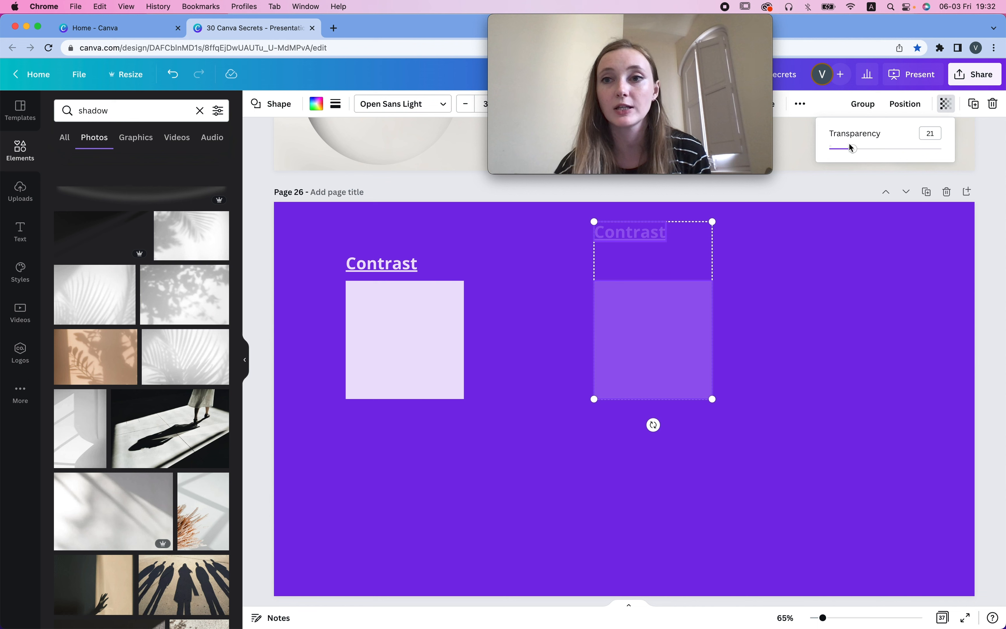
left_click_drag(851, 148, 843, 151)
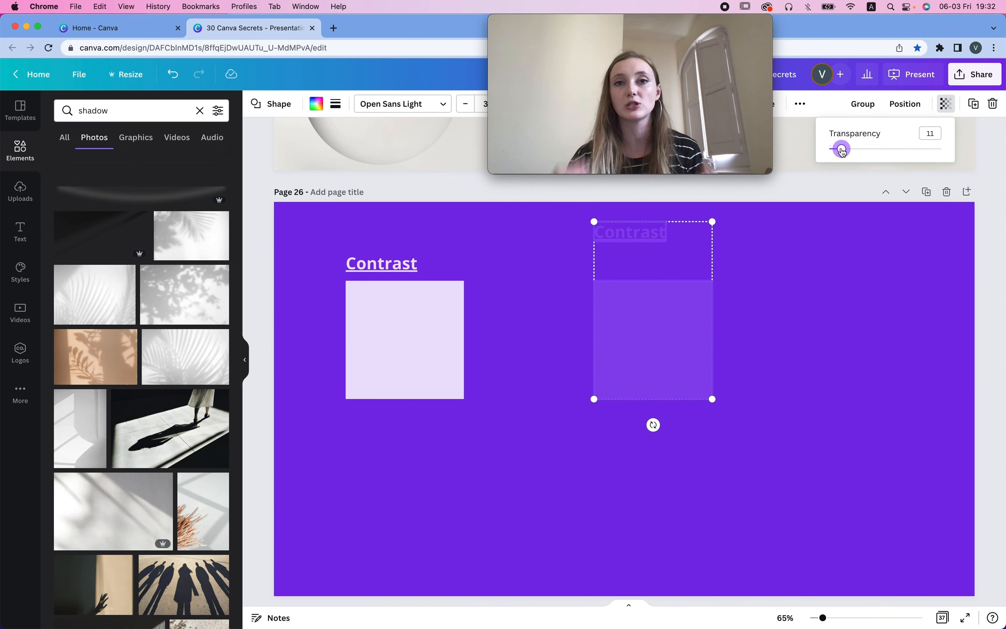
Set the Transparency of the light Contrast heading and square on page 26 to 94, and clear the selection.
left_click_drag(350, 236, 370, 474)
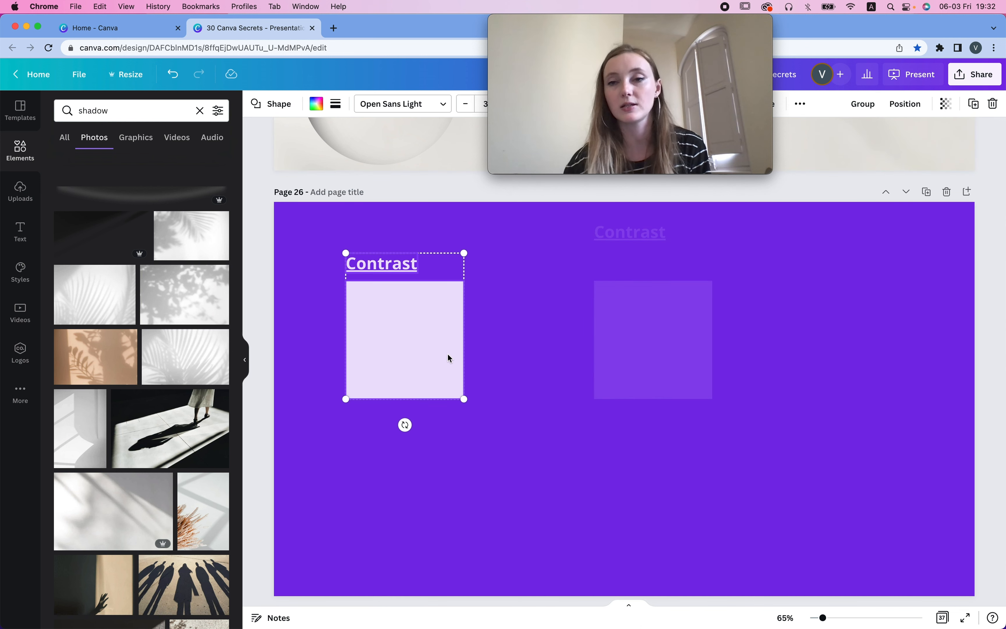
left_click(945, 104)
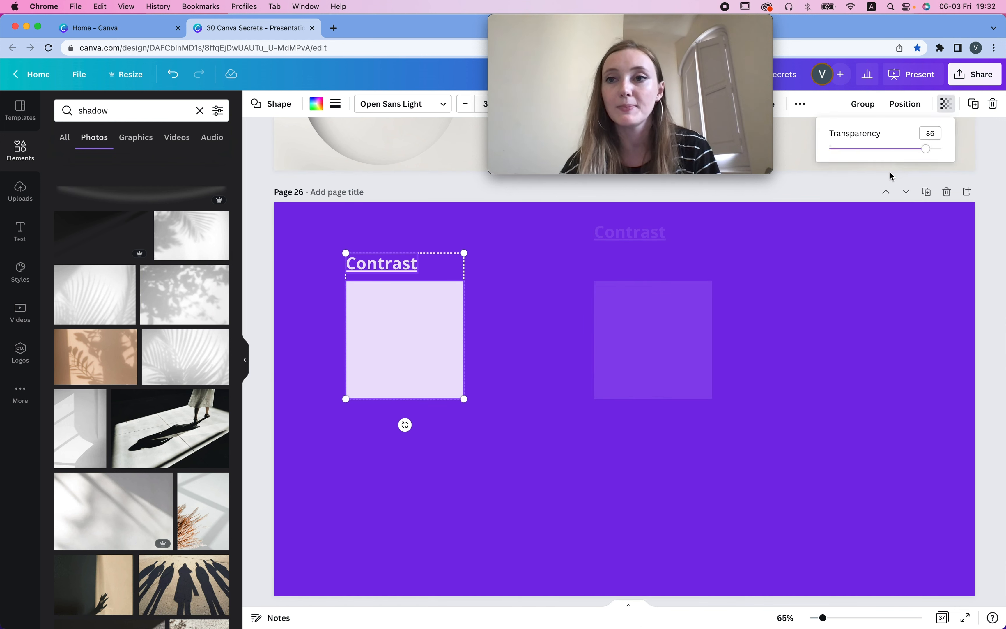
left_click_drag(929, 154, 989, 152)
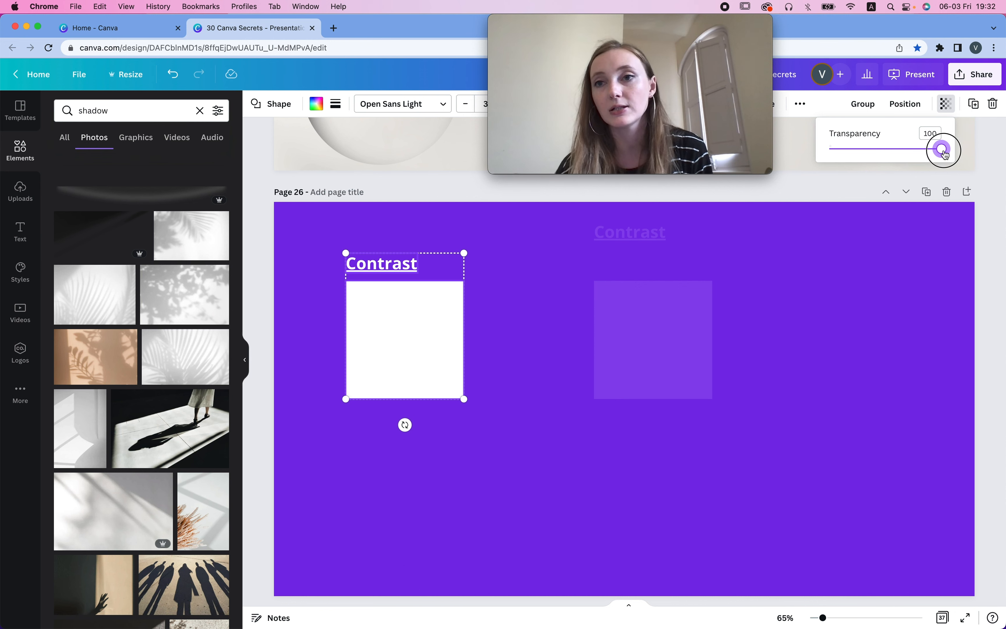
mouse_move(945, 154)
left_mouse_down()
mouse_move(909, 152)
mouse_move(927, 150)
left_mouse_up()
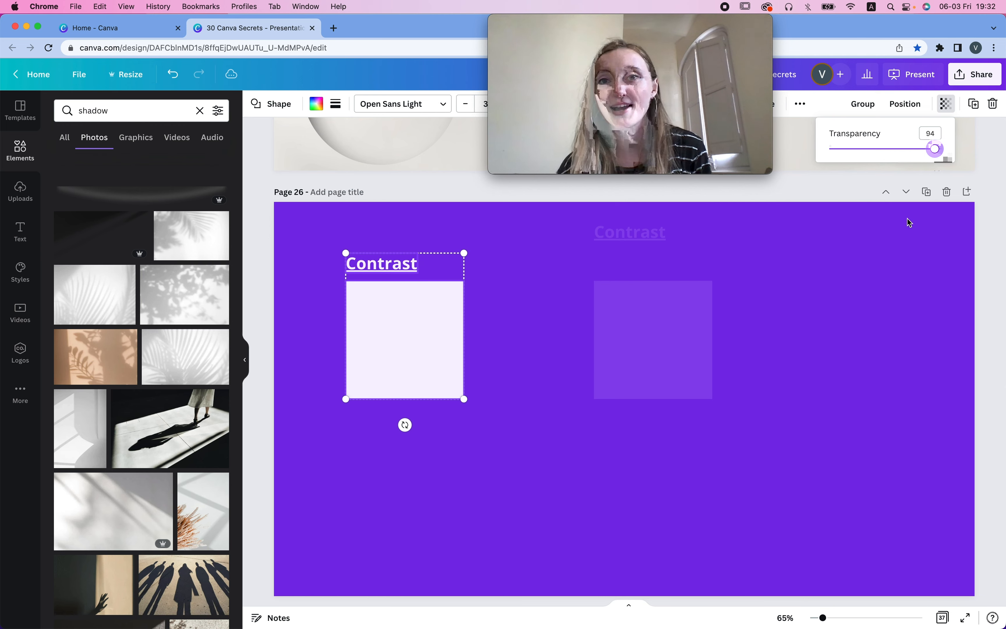
left_click(867, 358)
From the color palette example on page 27, switch to Pinterest in a new browser tab and search for "nude color palette".
scroll(868, 357, "down", 10)
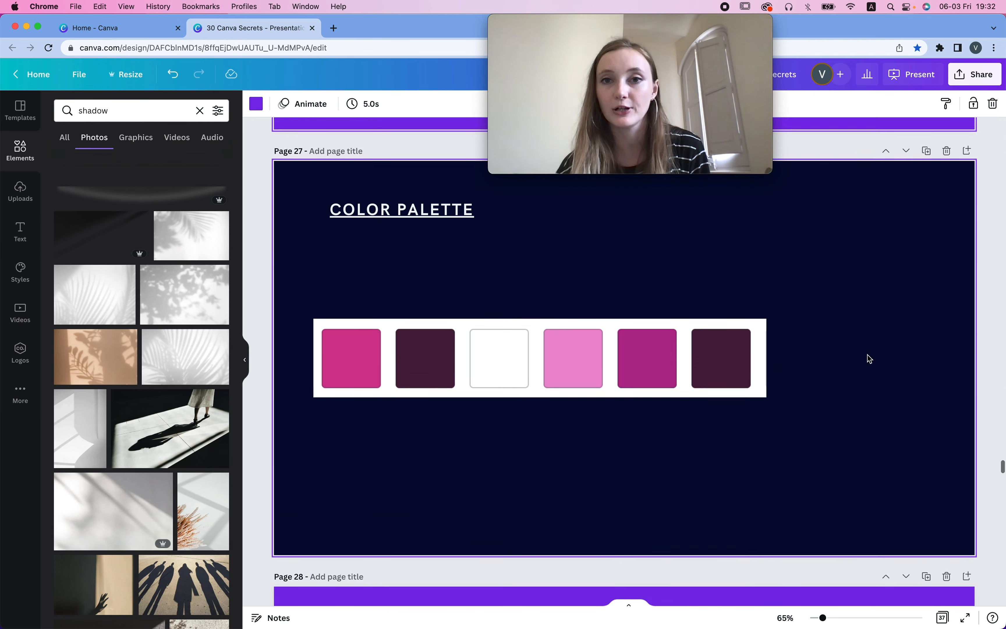
left_click(509, 369)
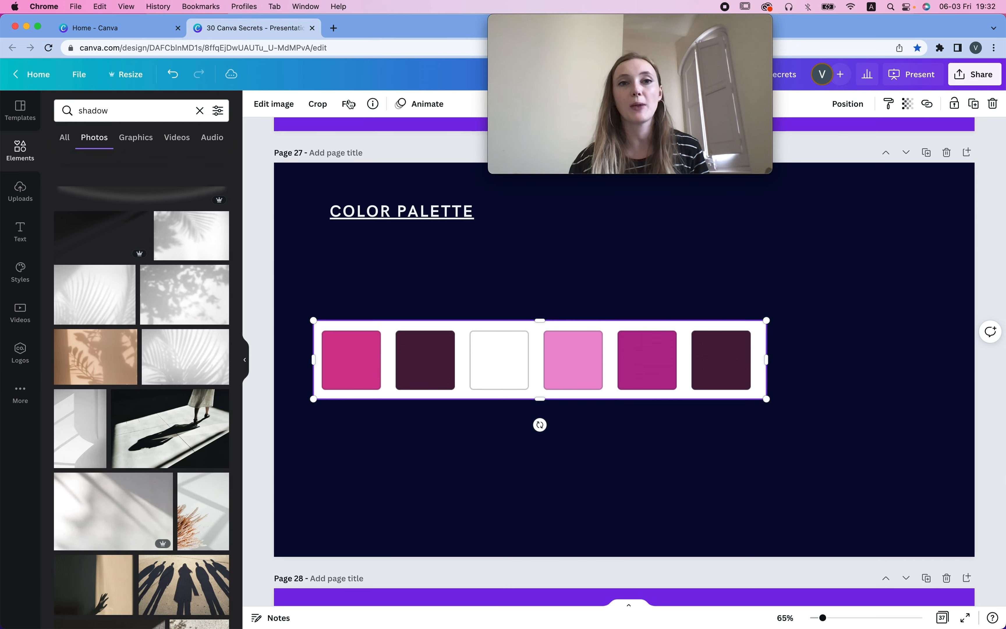
left_click(334, 28)
type("pinterest.com")
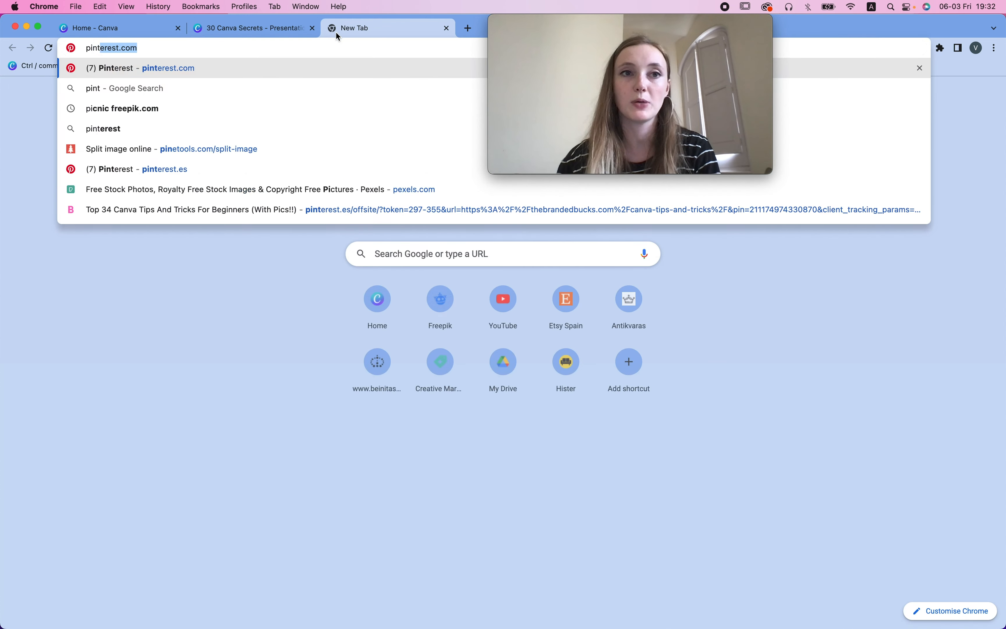
key("Return")
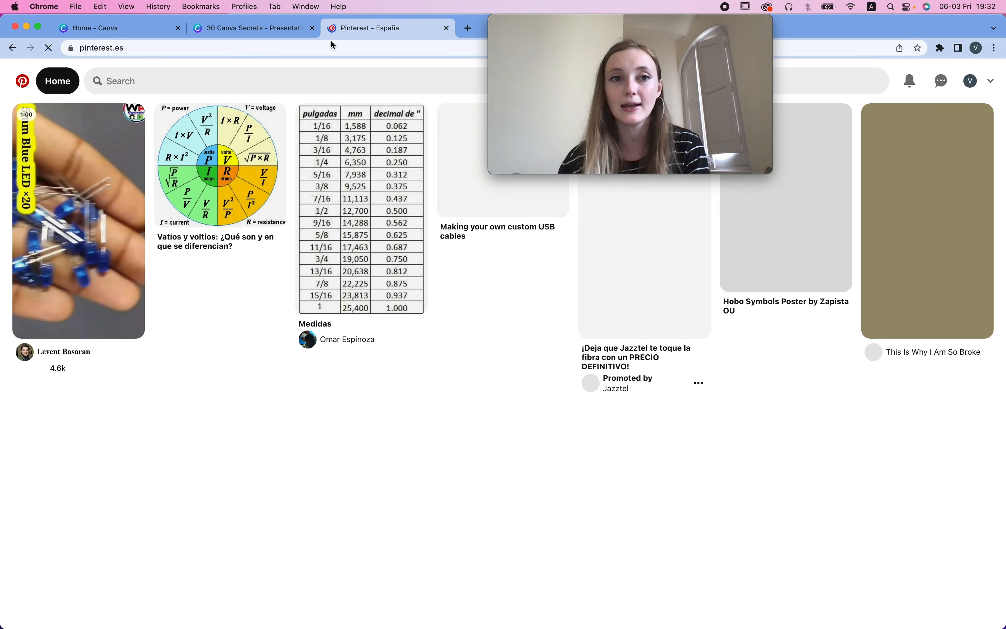
left_click(296, 76)
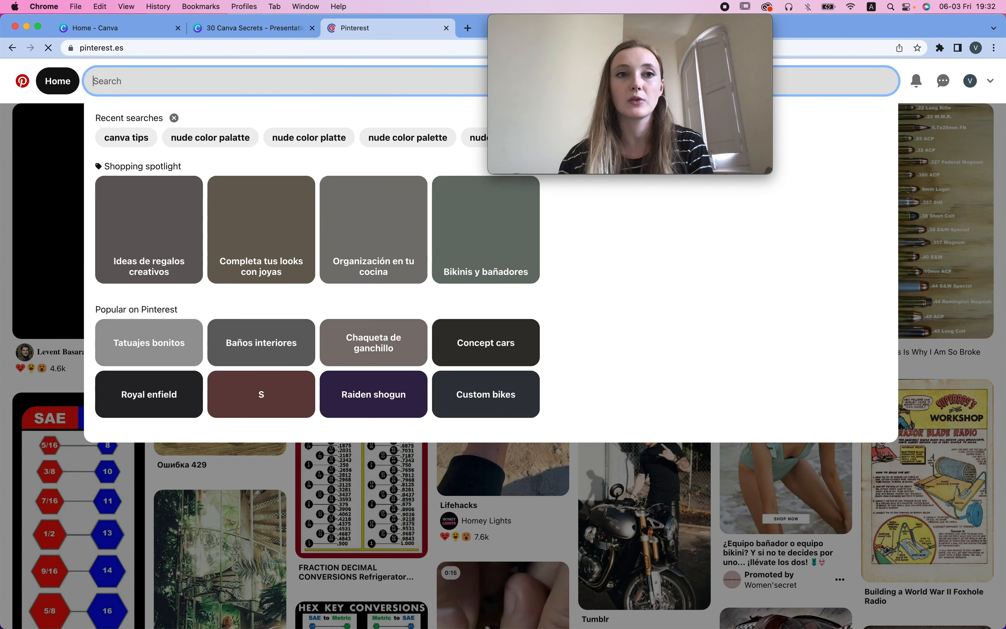
type("nude color p")
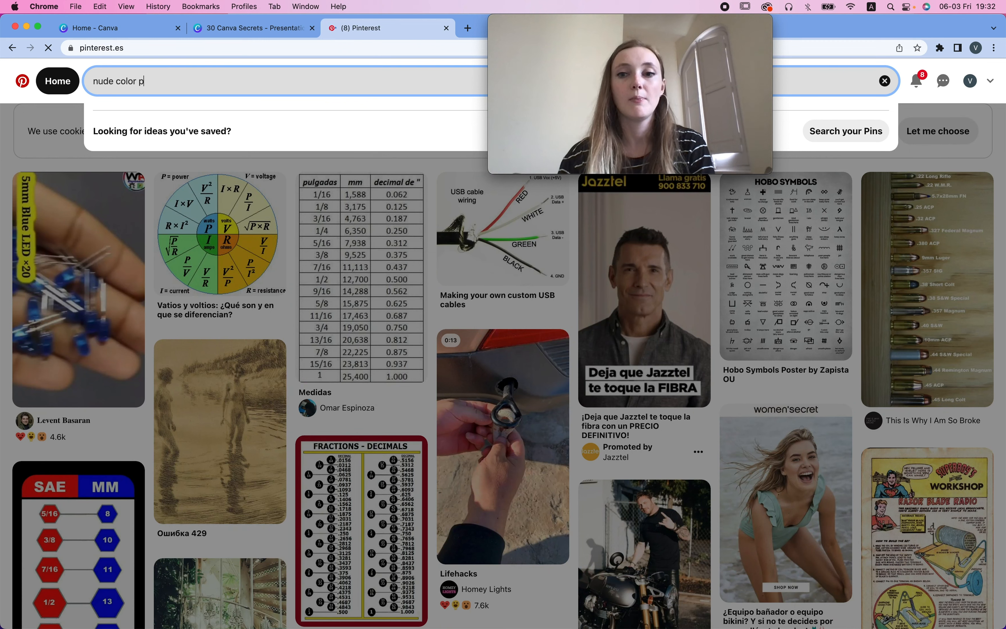
type("alette")
key("Return")
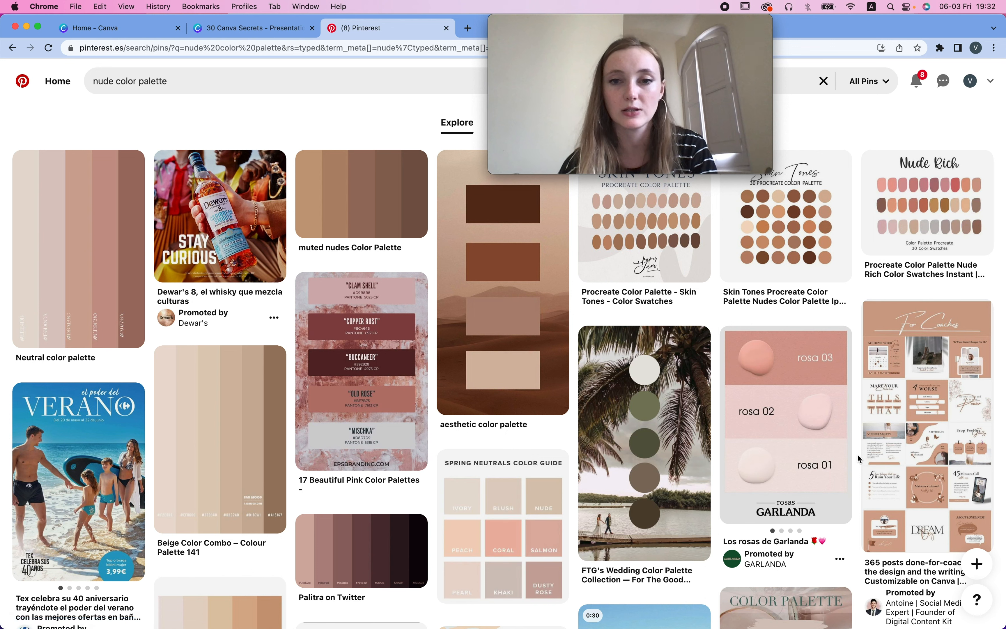
Capture the palm-tree wedding palette with five colour circles as a screenshot and place it on Canva page 27, beside the swatch strip's right end.
key("super+shift+4")
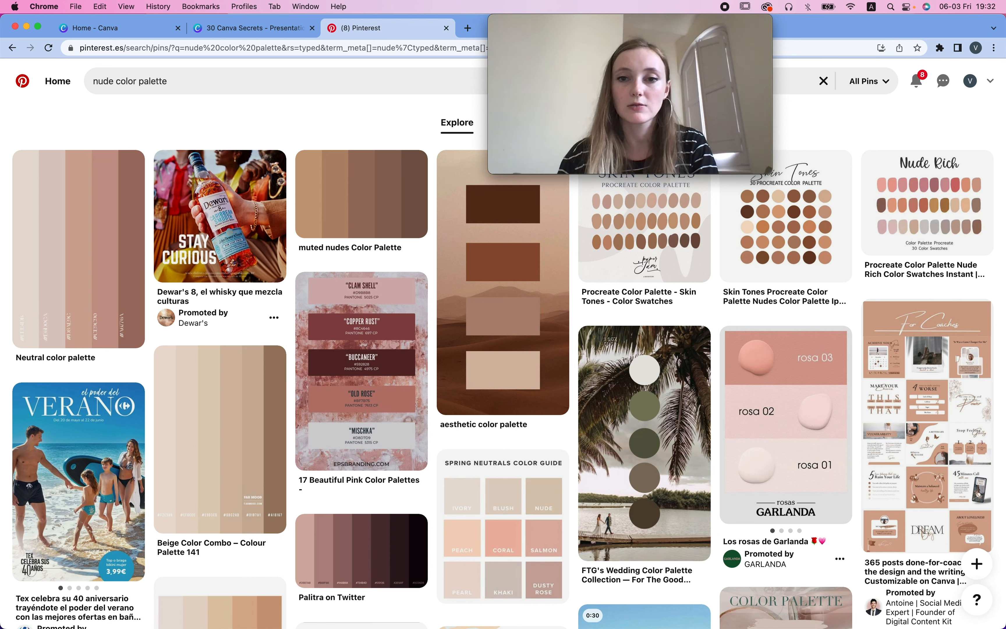
left_click_drag(599, 336, 707, 565)
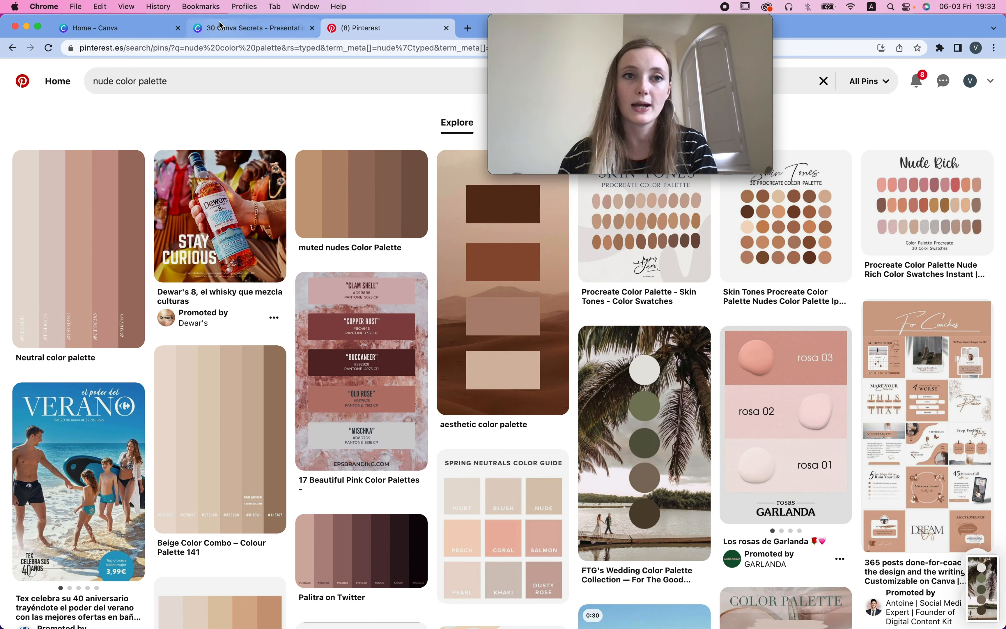
left_click(249, 27)
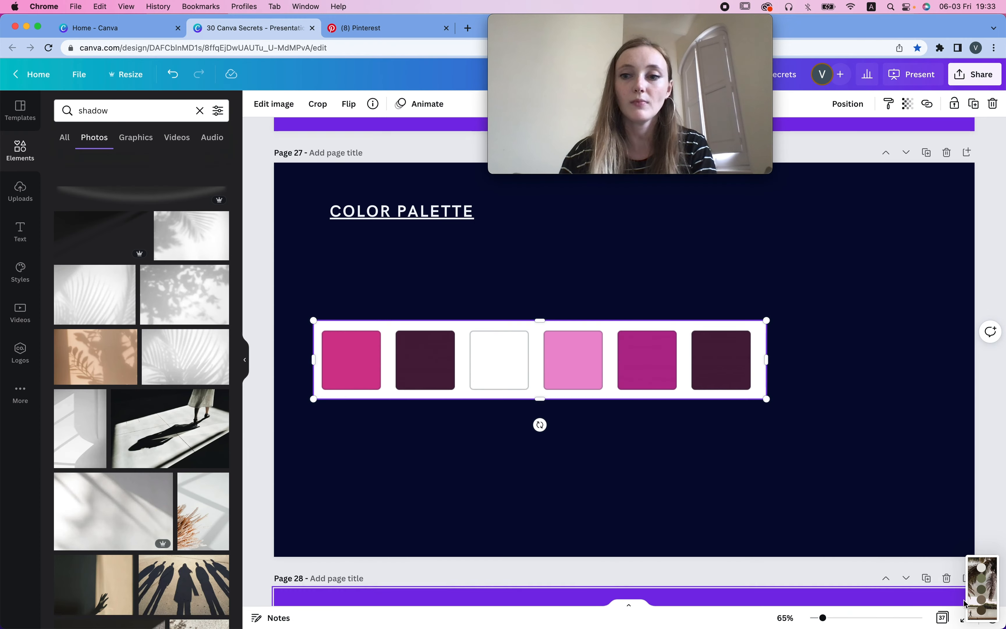
left_click_drag(983, 580, 114, 235)
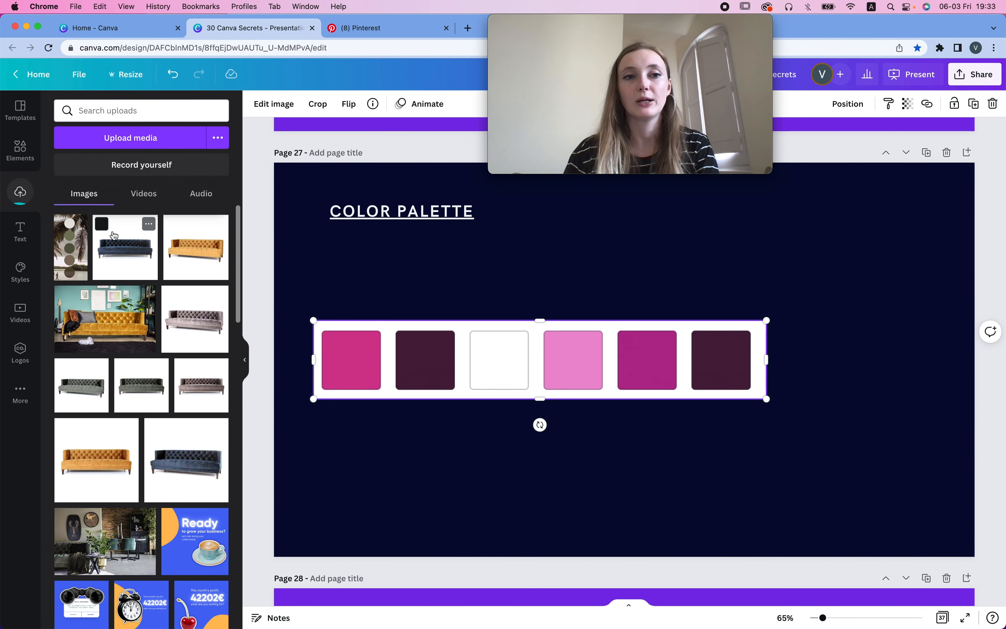
left_click(71, 247)
left_click_drag(652, 332, 860, 332)
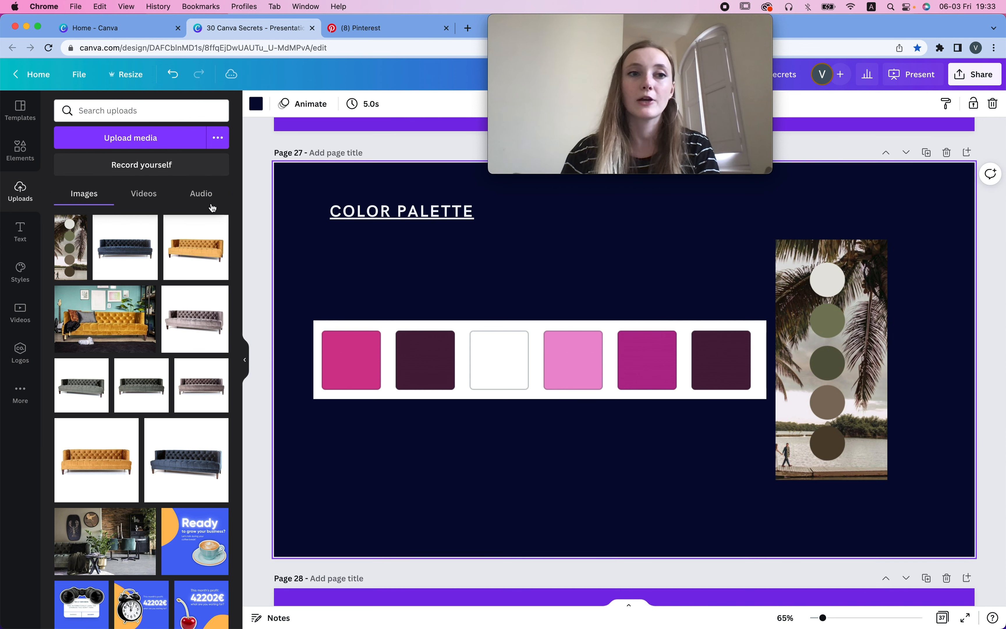
Paste the brown square onto page 27 and move it directly above the swatch strip, near the strip's right end.
left_click(20, 151)
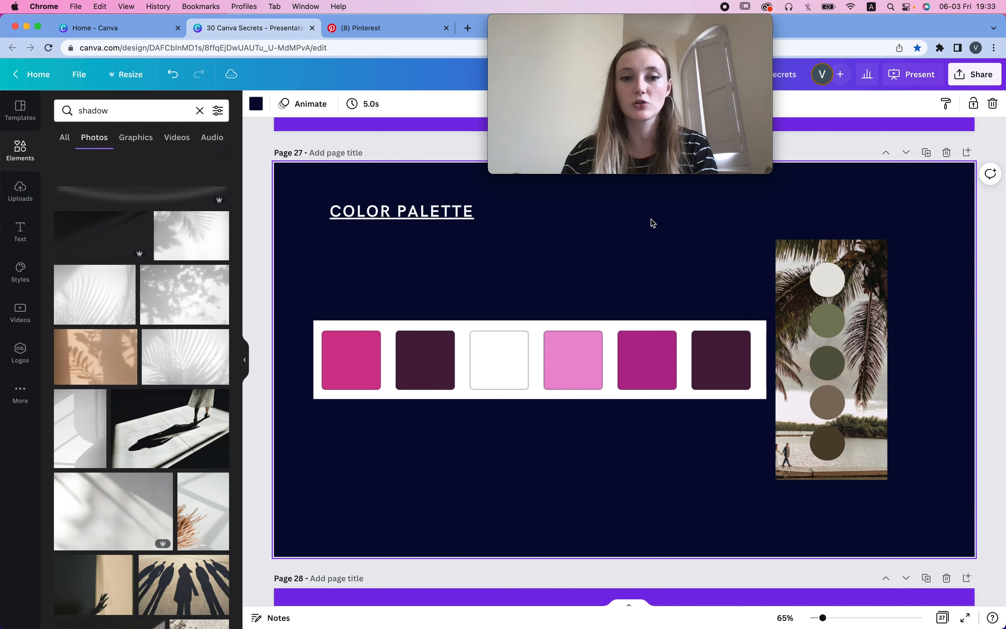
key("super+v")
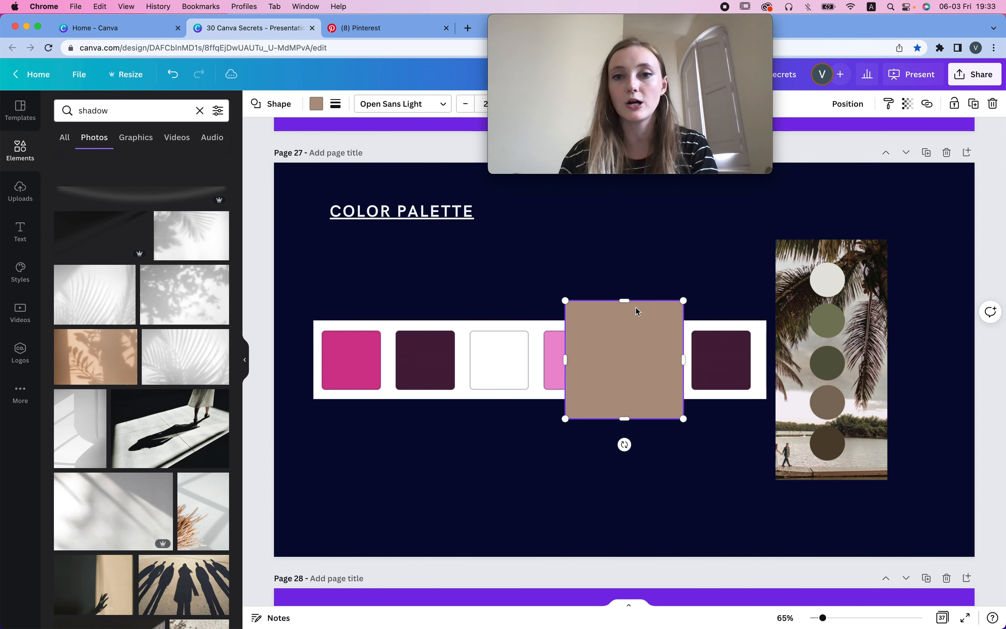
double_click(615, 392)
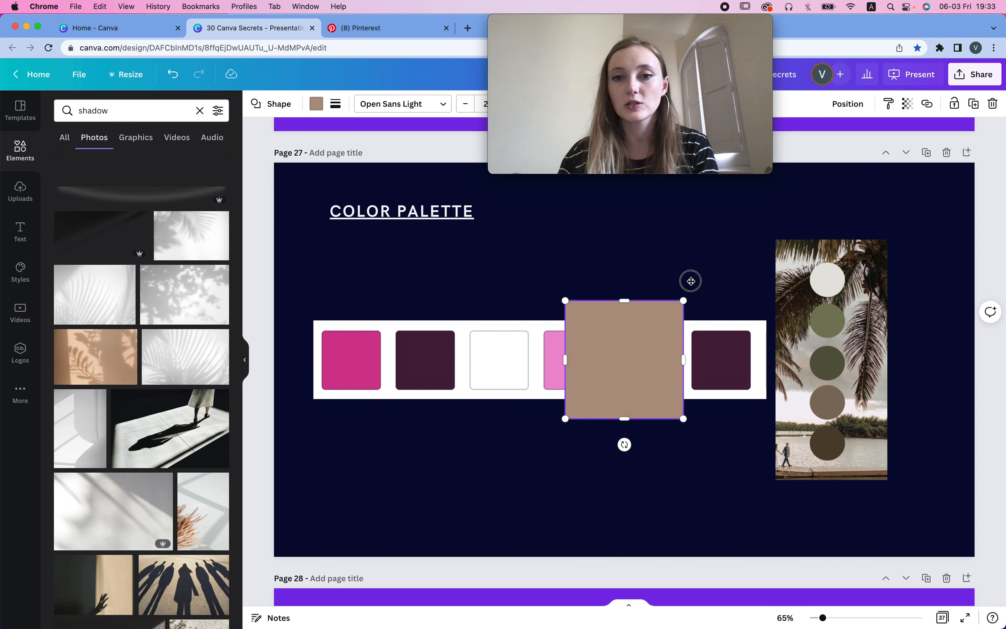
left_click_drag(691, 281, 685, 231)
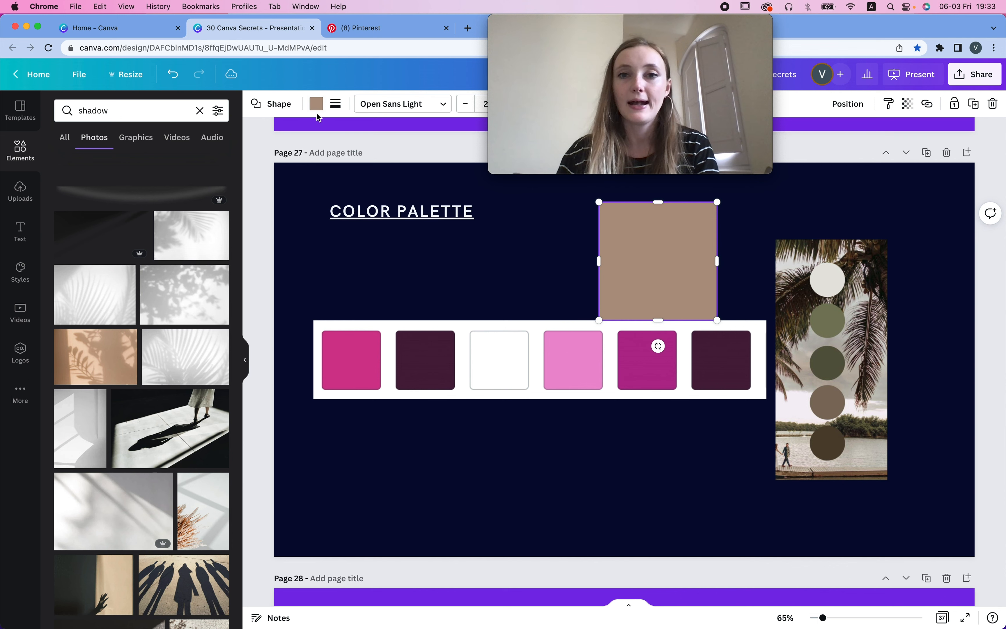
Recolour the pasted square to #E6E5DE by sampling the lightest circle in the palm-tree palette image with the colour picker.
left_click(316, 103)
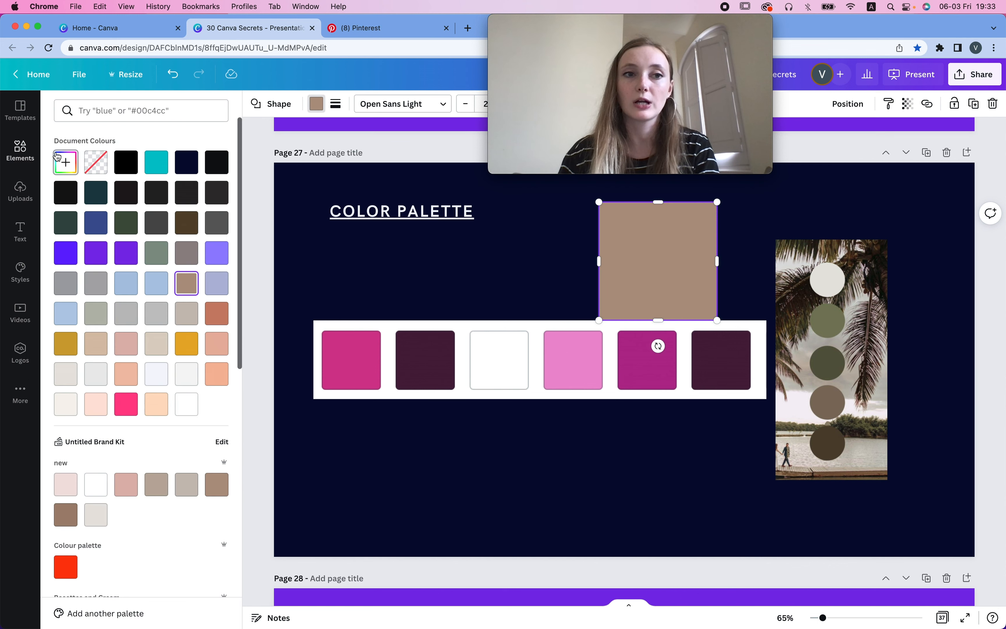
left_click(63, 162)
left_click(202, 277)
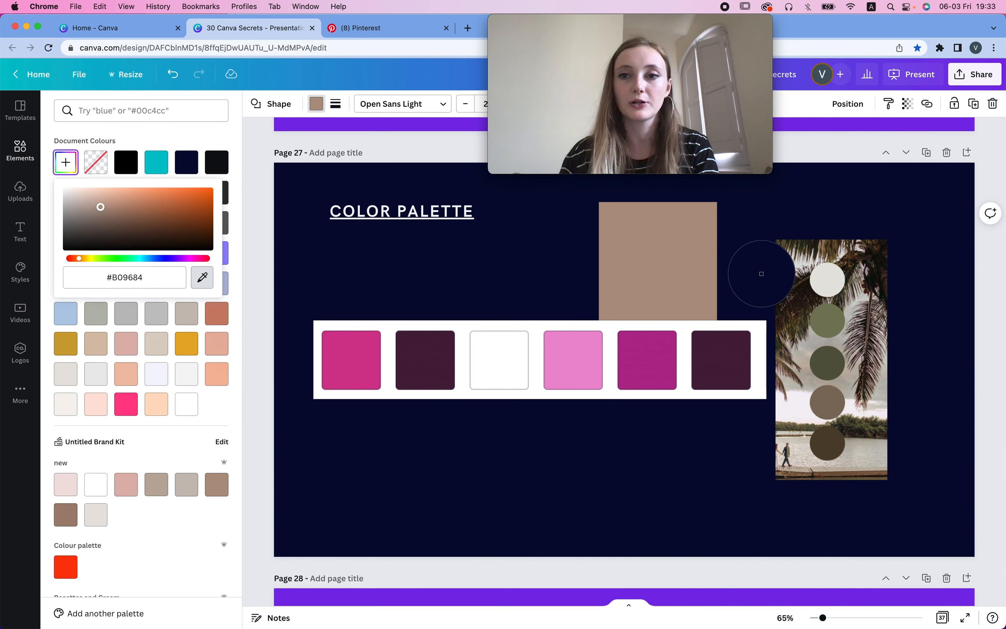
left_click(836, 275)
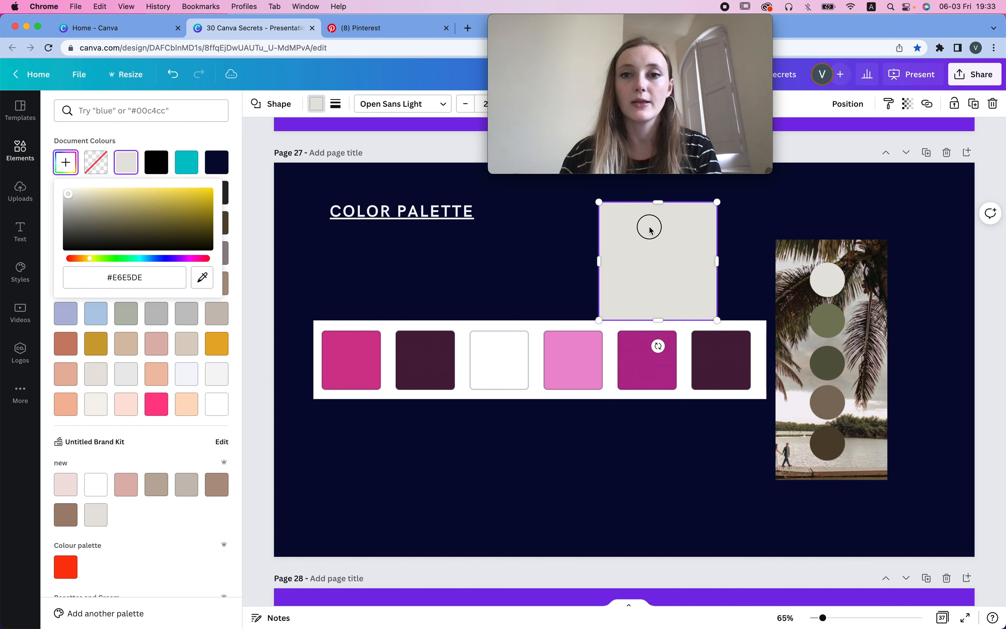
Duplicate the square below the original and fill the copy with the olive-brown shade from the palm-tree image's Photo Colours.
left_click_drag(649, 224, 650, 403)
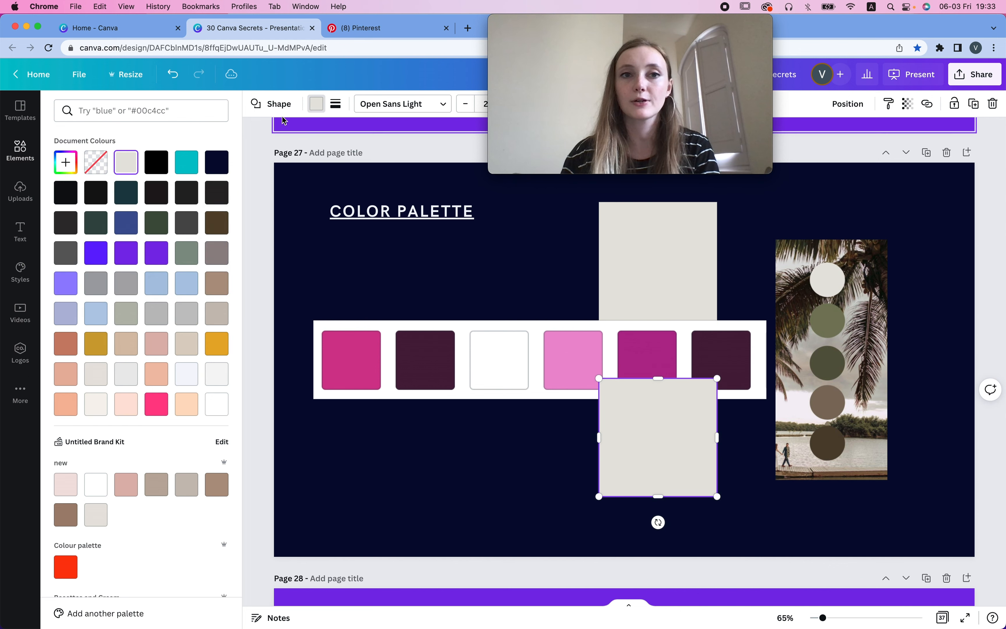
scroll(151, 312, "down", 15)
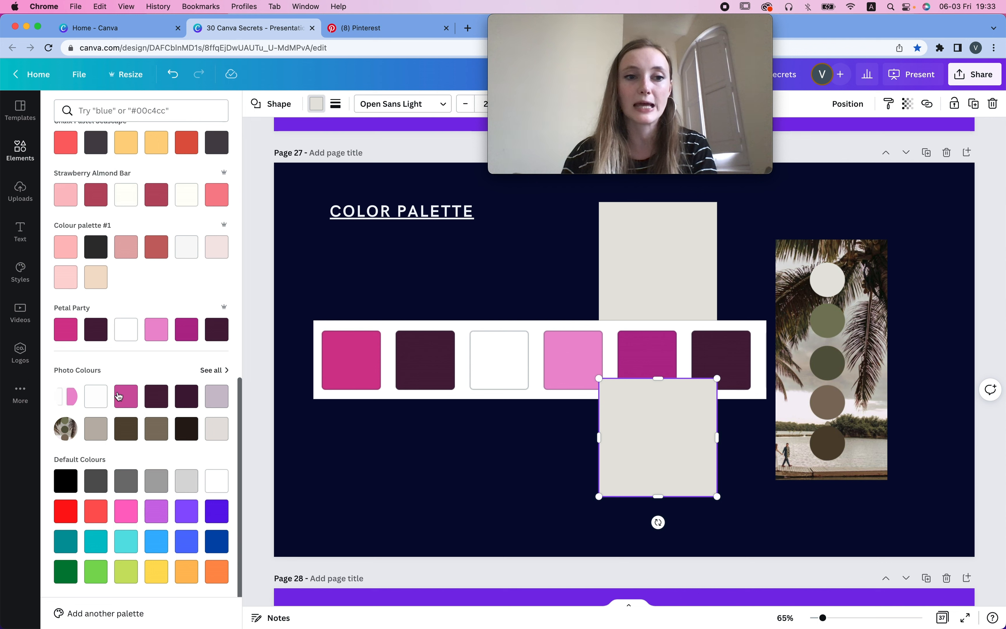
left_click(214, 371)
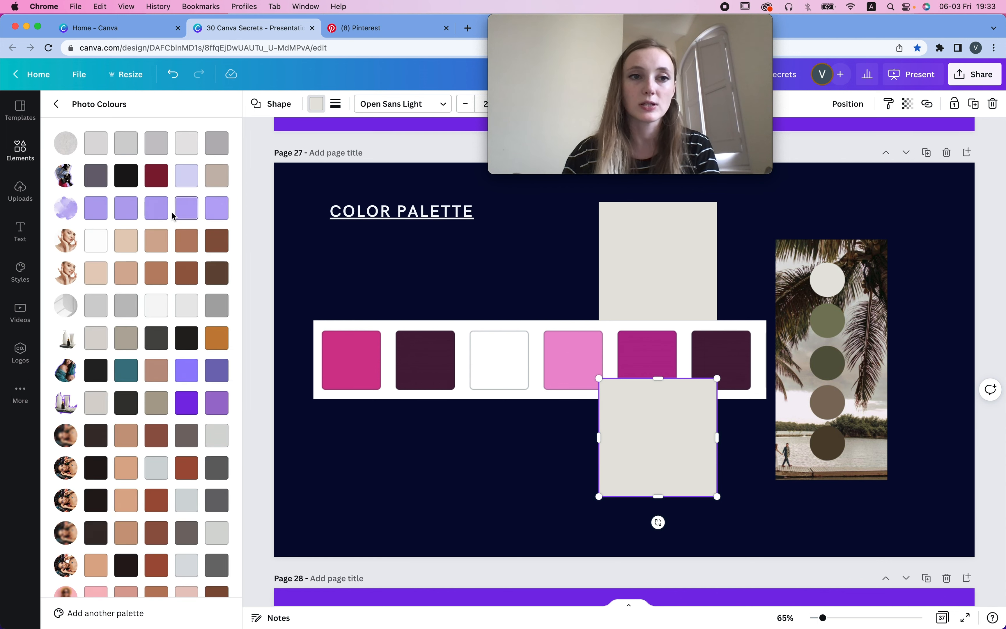
scroll(173, 216, "down", 6)
scroll(185, 461, "down", 15)
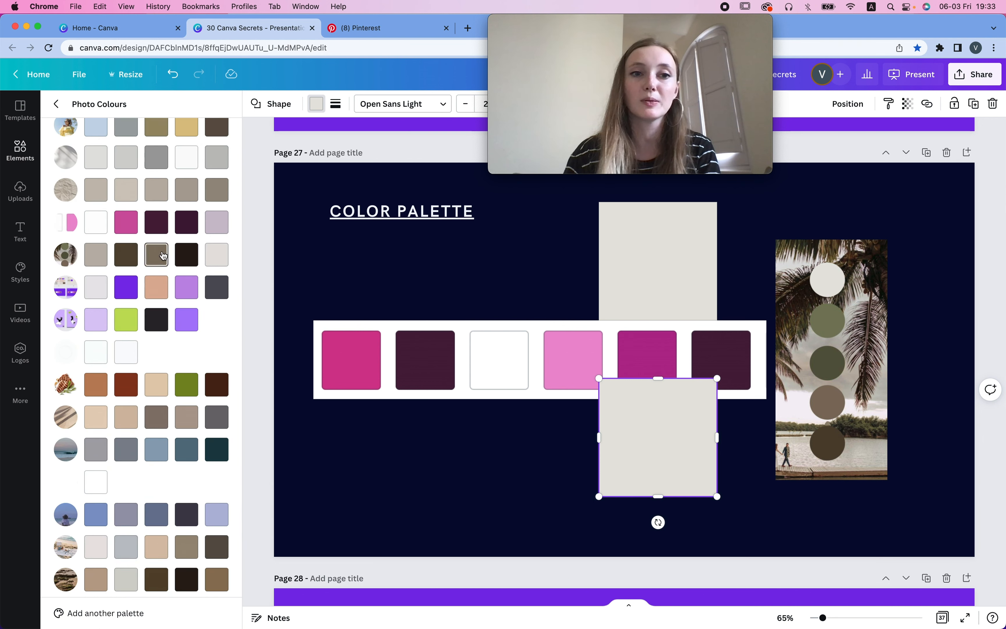
left_click(157, 254)
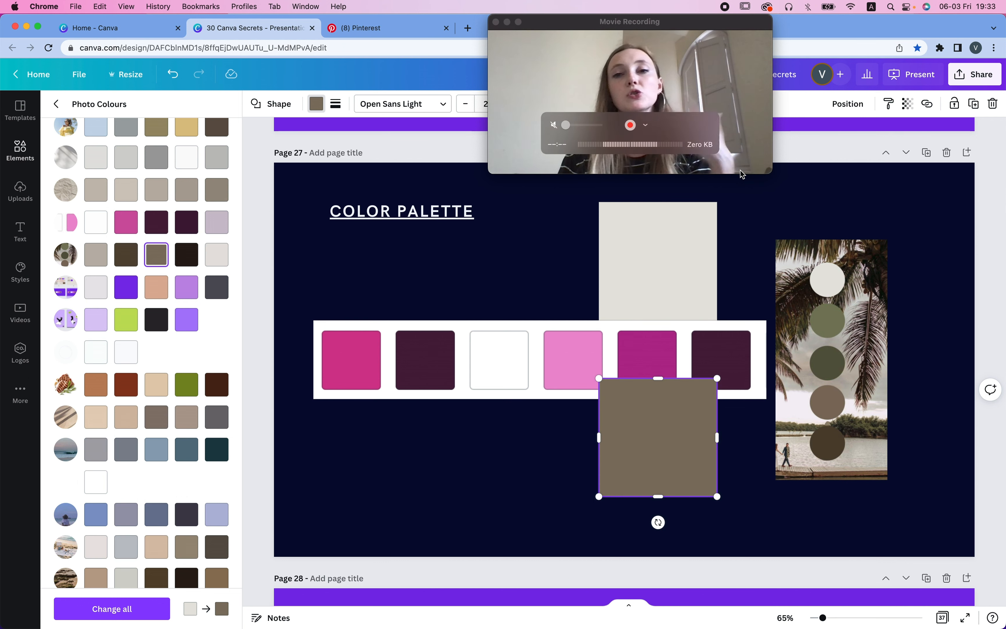
Apply the recently used Montserrat style with cream, dark green and brown colours to page 27.
left_click(20, 278)
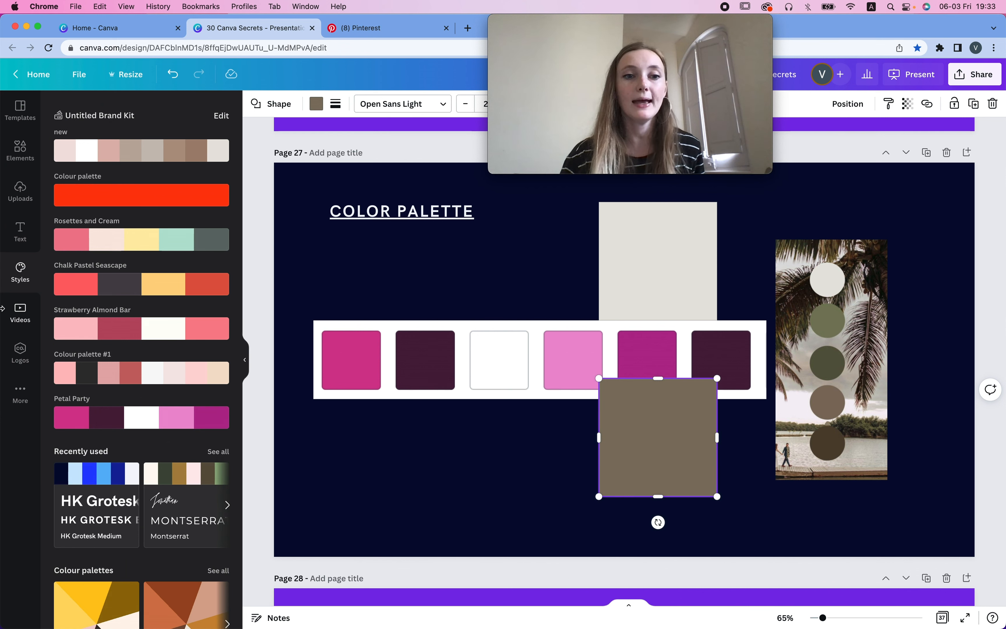
scroll(191, 299, "down", 3)
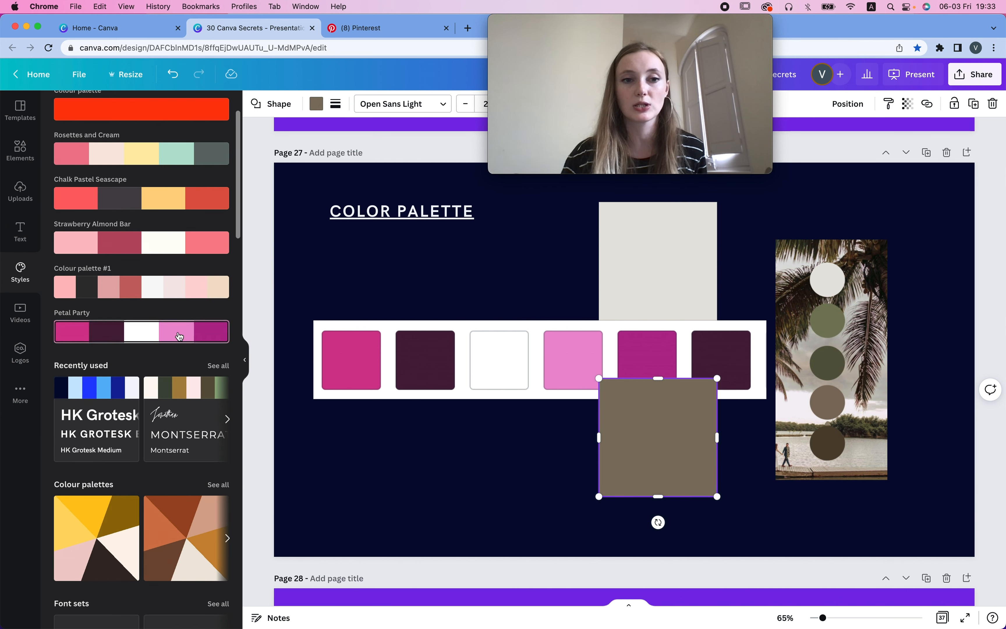
left_click(178, 393)
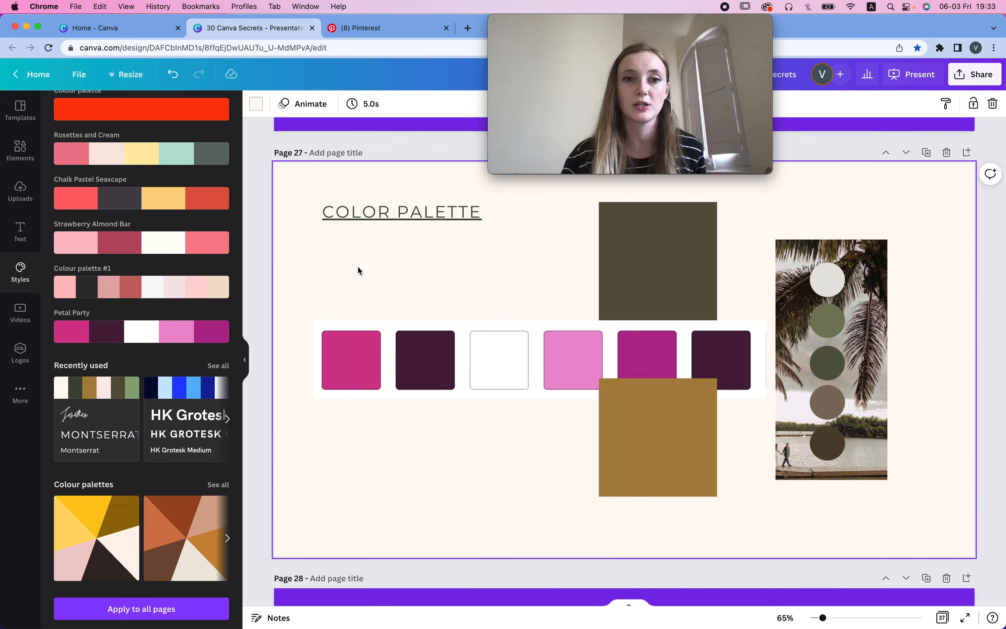
Try the terracotta colour palette on page 27, and replace it with the teal, orange-red and peach one from the full palette collection.
left_click(179, 511)
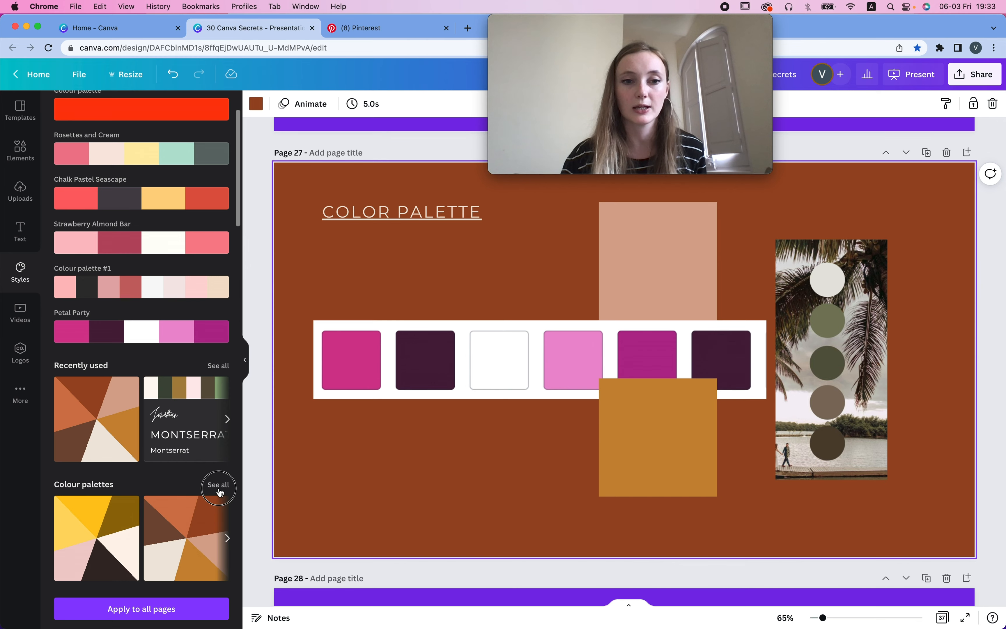
left_click(219, 486)
left_click(63, 148)
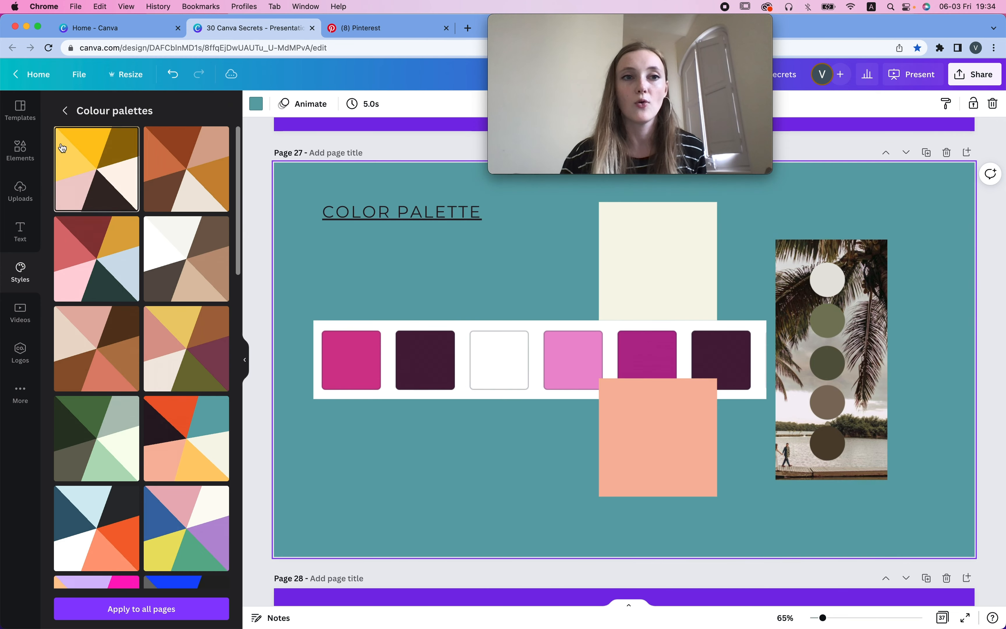
Try the Fredoka and Varela Round style combination on page 27, and replace it with the Anton and Prompt Medium one.
left_click(64, 111)
scroll(172, 310, "down", 10)
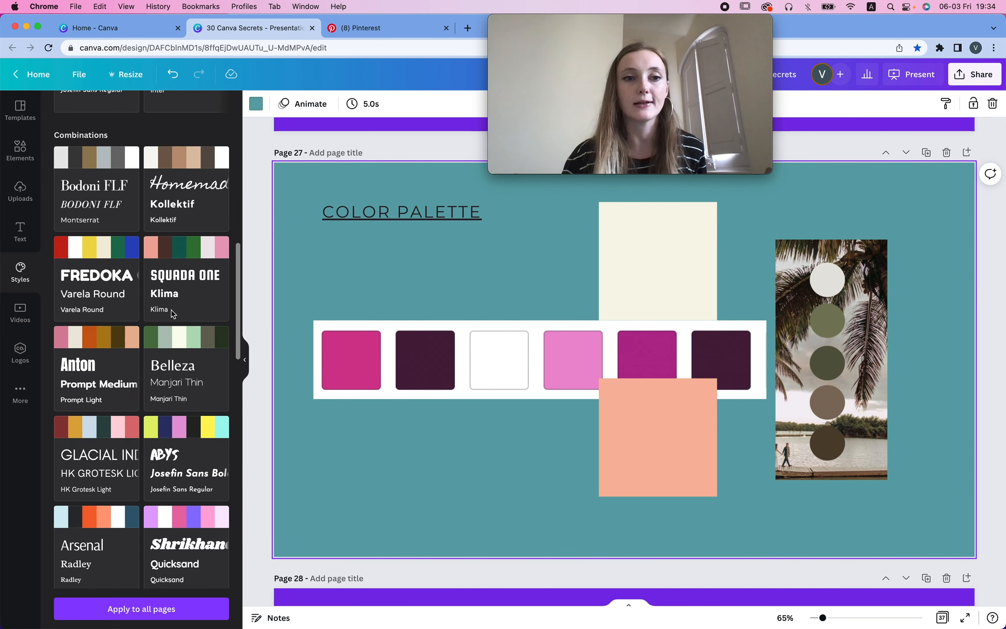
left_click(97, 260)
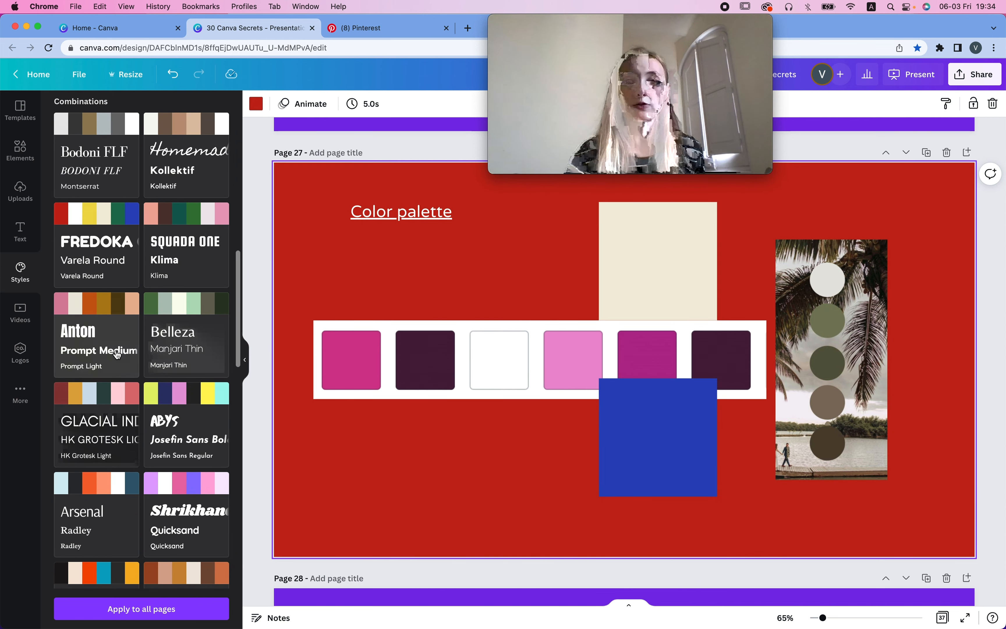
left_click(117, 354)
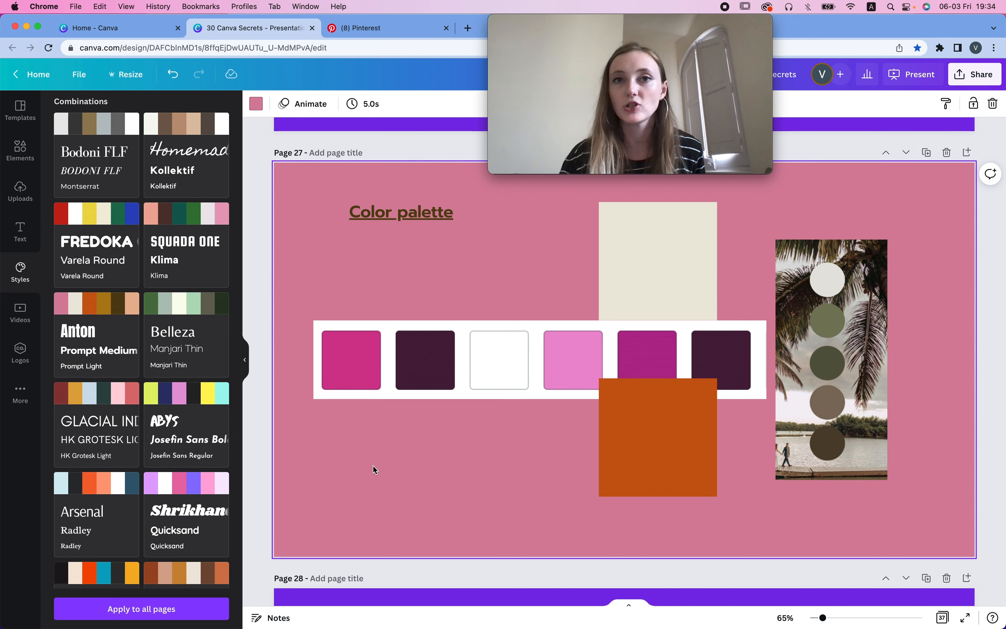
Open page 29, Carousel creation, from the overview of all presentation pages.
scroll(373, 466, "down", 10)
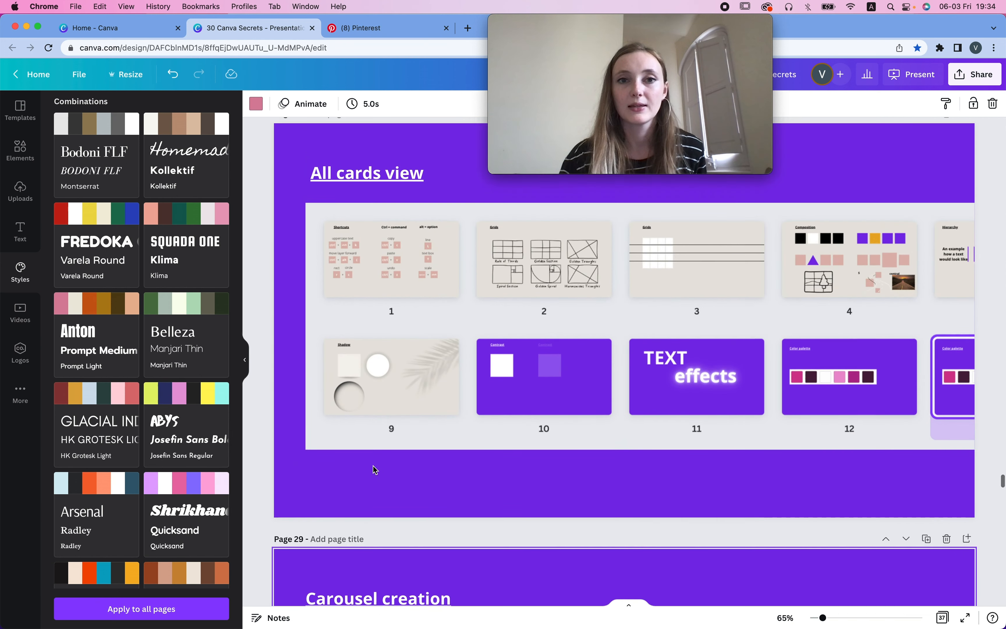
scroll(374, 466, "up", 2)
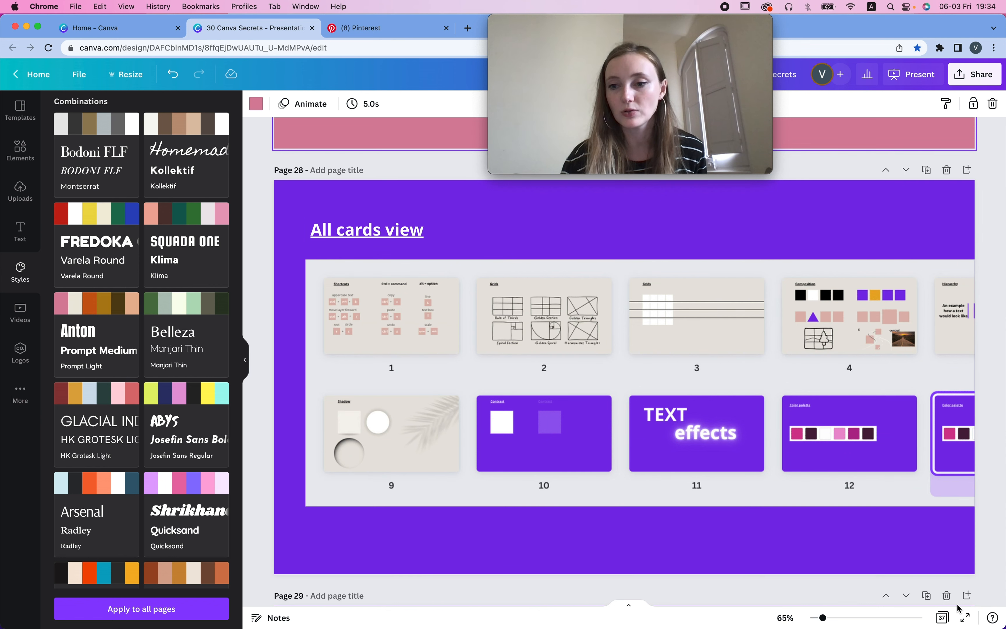
left_click(943, 618)
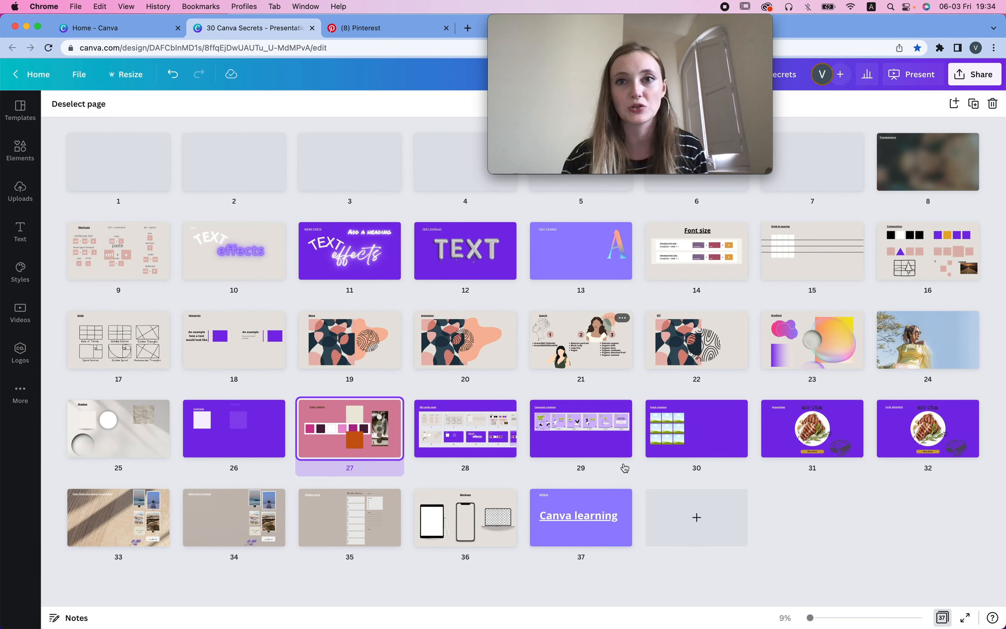
double_click(609, 451)
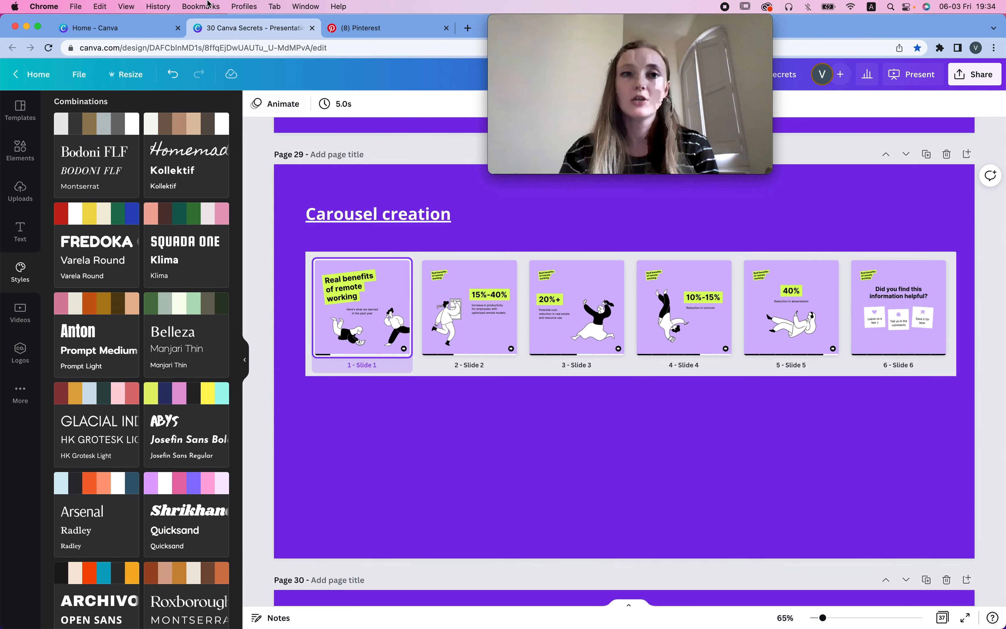
Create a new design from the Canva home page with a custom size of 5400 × 1080 px.
left_click(127, 33)
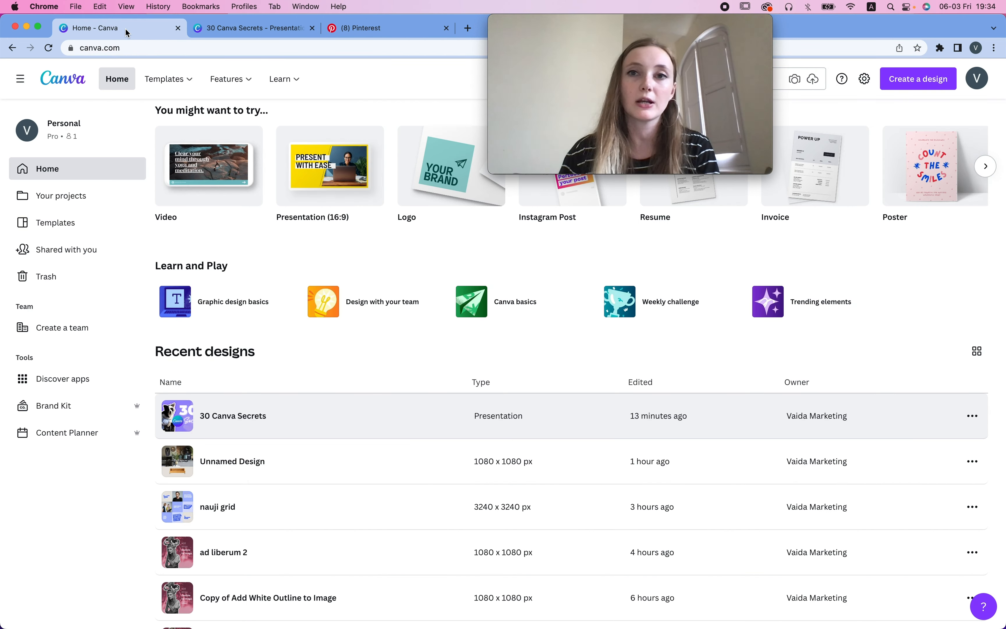
left_click(935, 79)
left_click(788, 373)
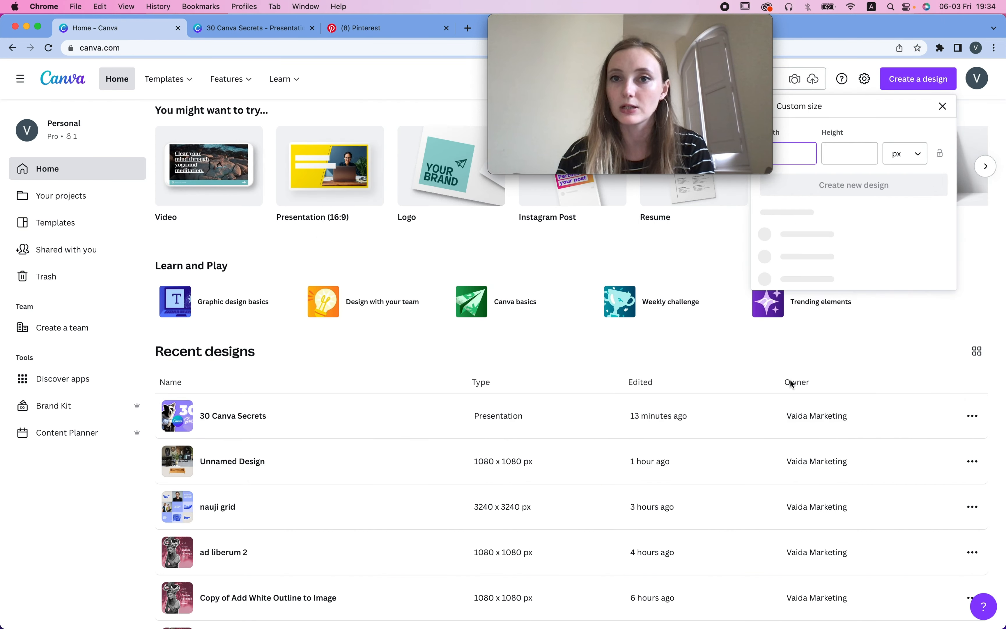
left_click_drag(623, 17, 154, 20)
left_click(787, 155)
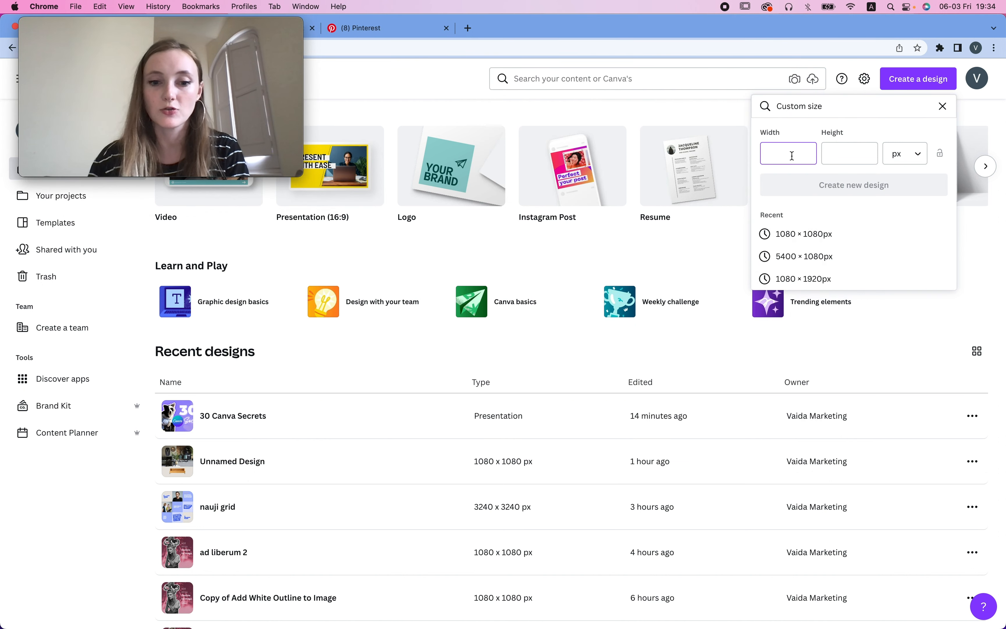
left_click(831, 260)
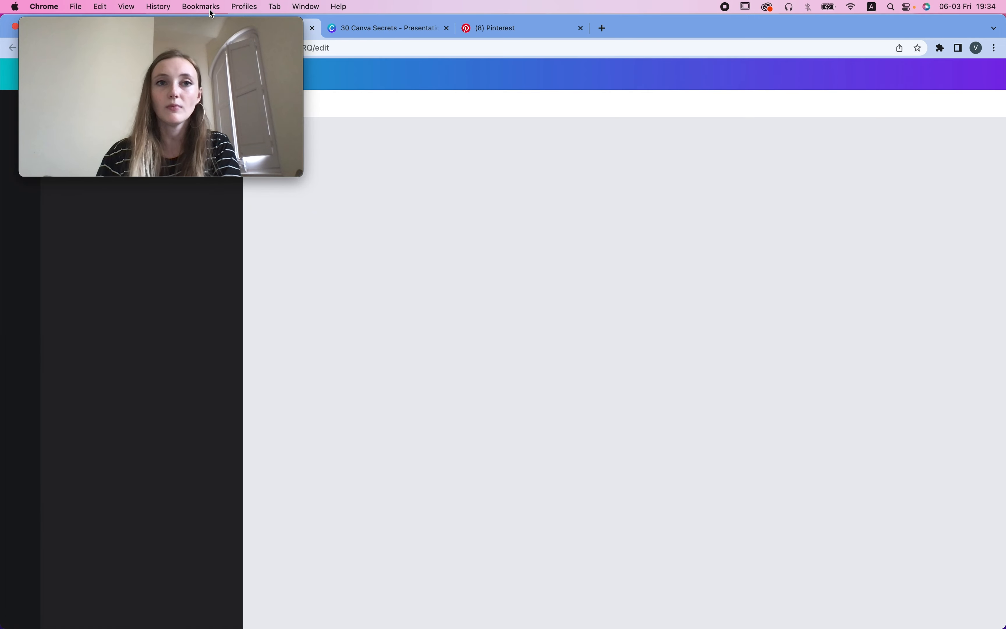
left_click_drag(211, 17, 912, 456)
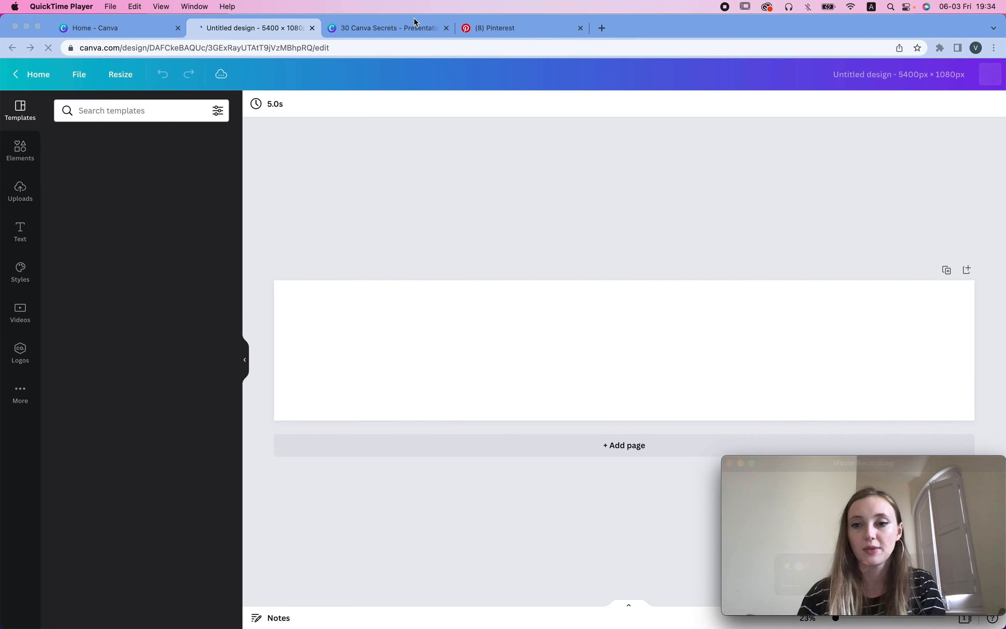
left_click(415, 23)
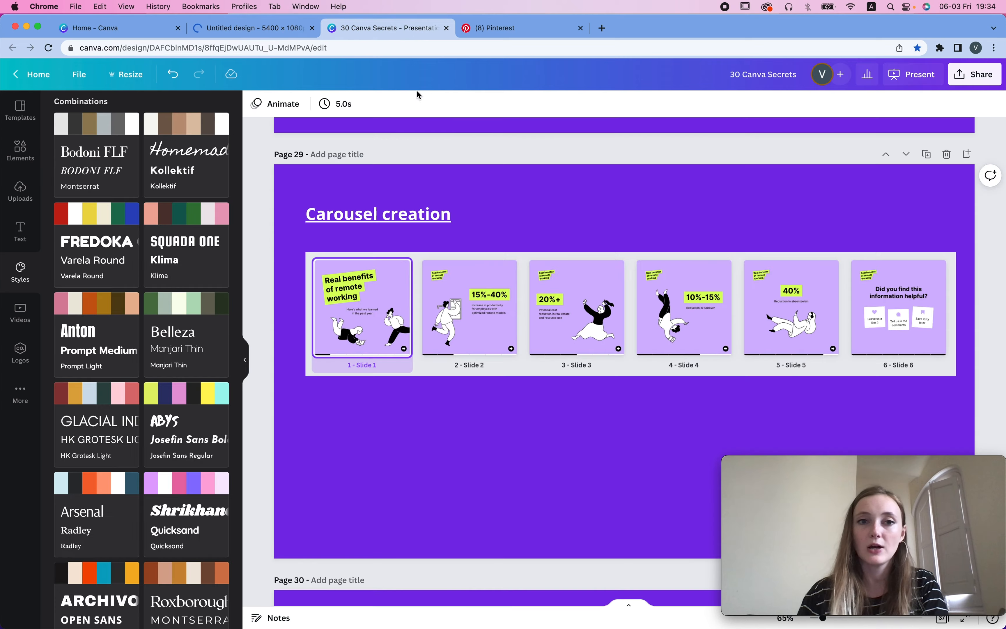
left_click(241, 29)
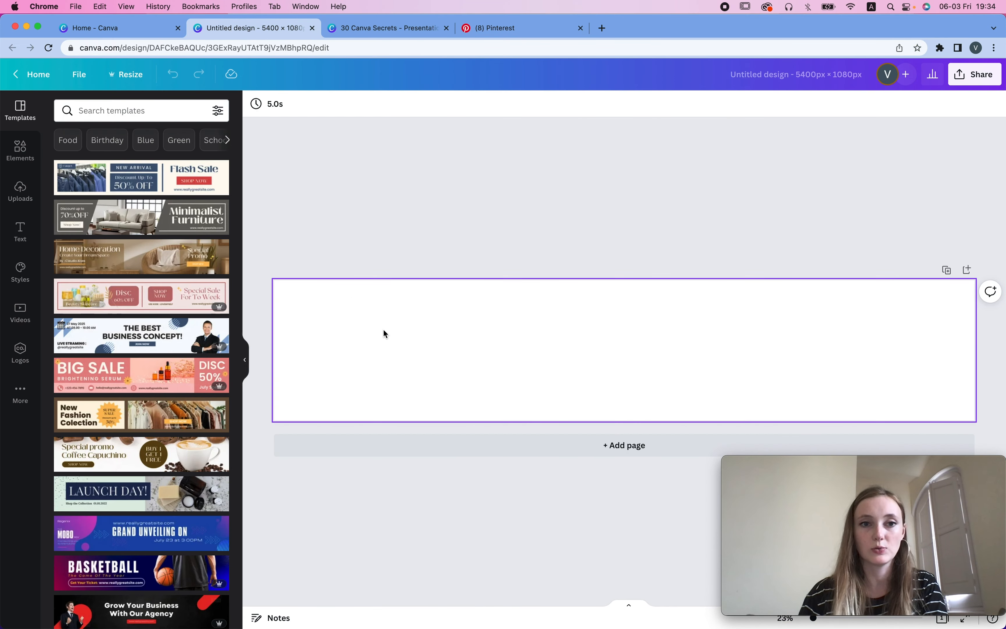
Add a square, enlarge it to the full page height, and align it with the page's left edge.
left_click(25, 152)
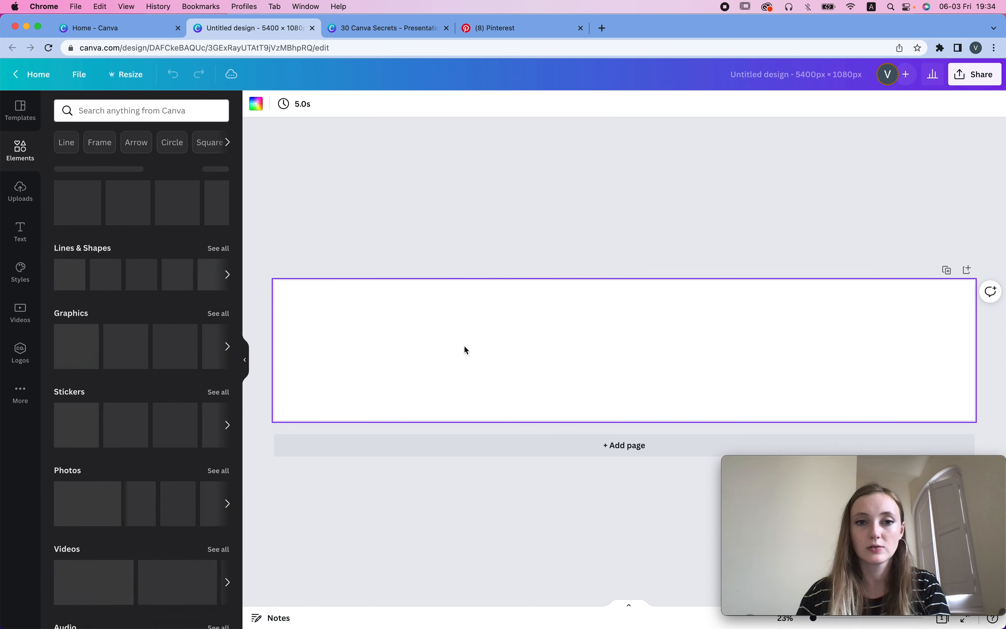
key("r")
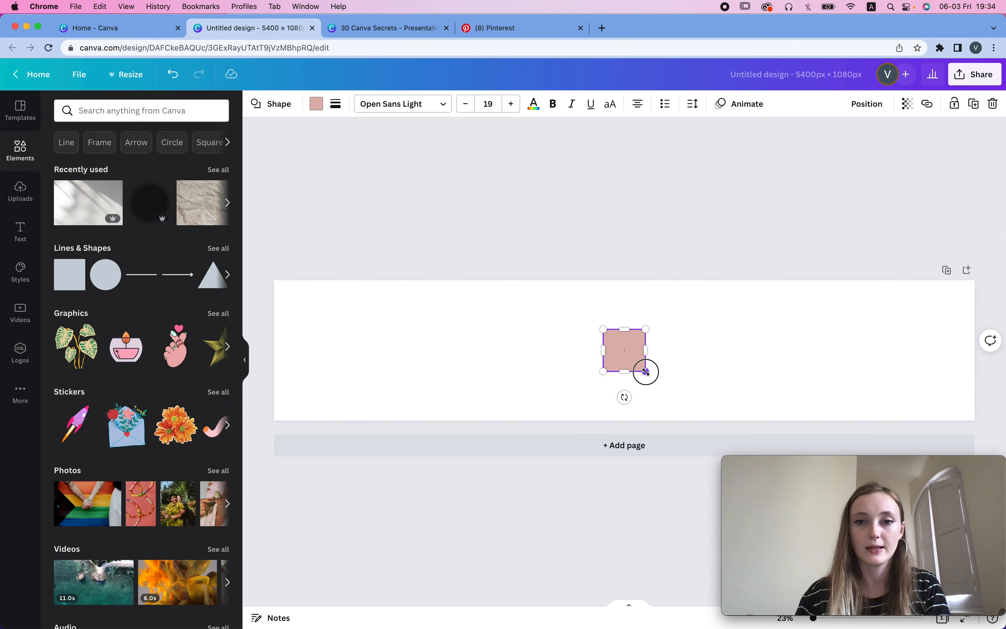
left_click_drag(645, 371, 694, 420)
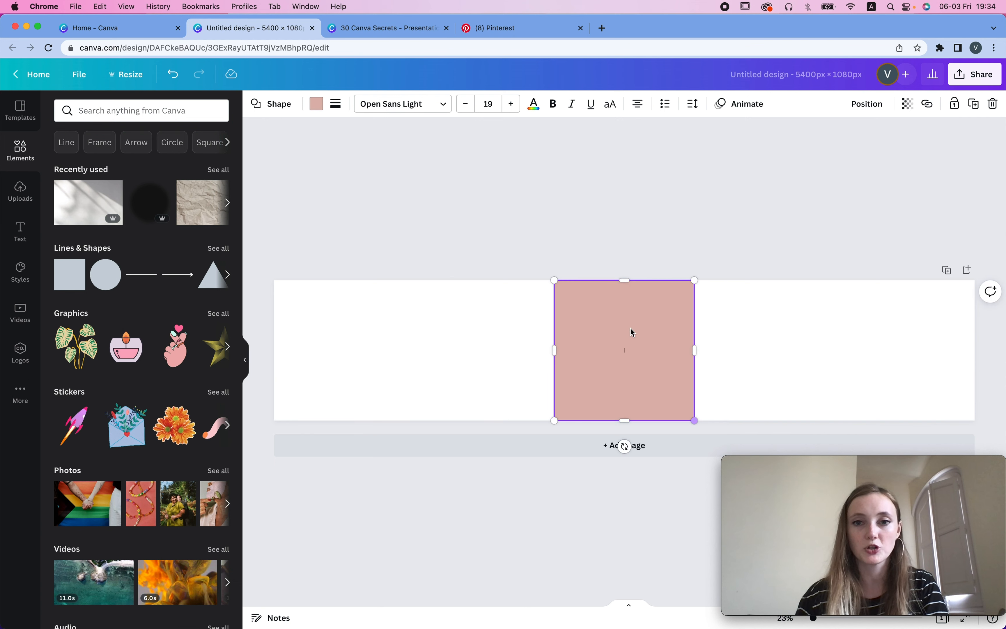
left_click_drag(631, 332, 349, 327)
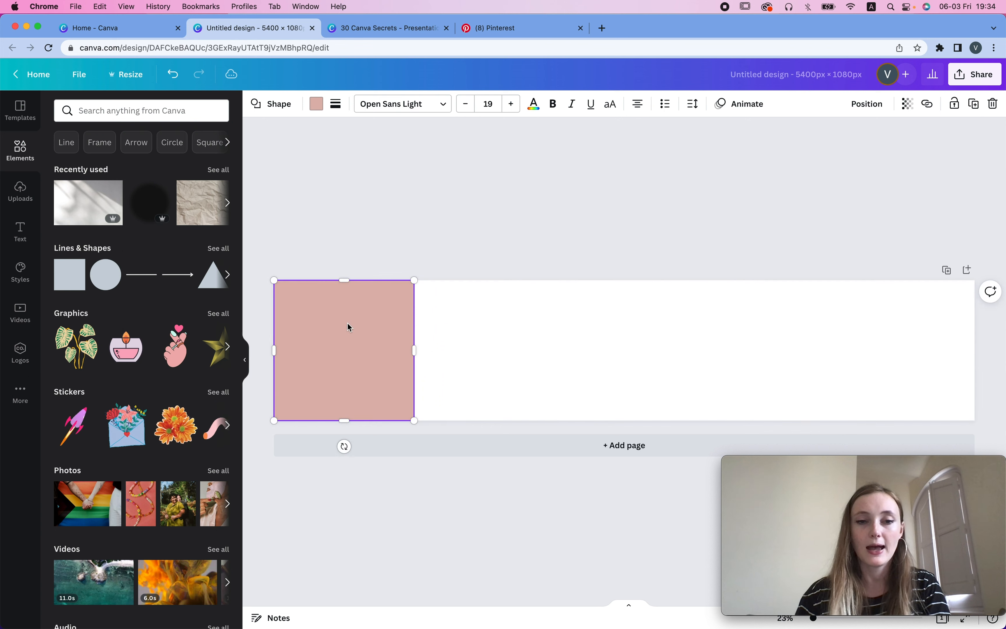
Duplicate the pink square side by side until five squares fill the full page width.
left_click_drag(480, 323, 900, 321)
key("super+a")
left_click(867, 310)
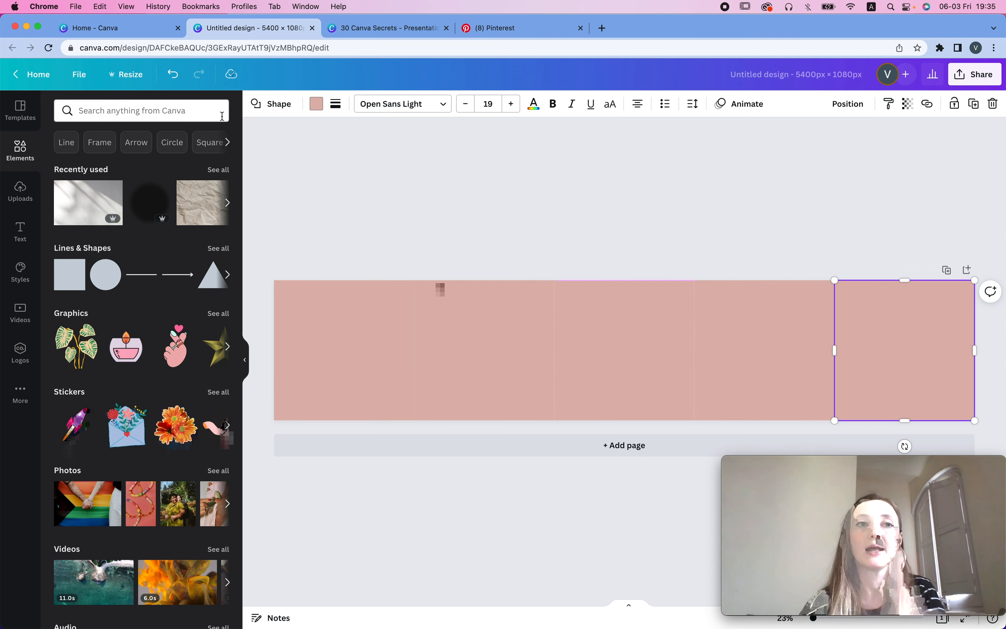
Show the rulers and place four vertical guides on the borders between the five squares, the last at 4320 px.
left_click(72, 86)
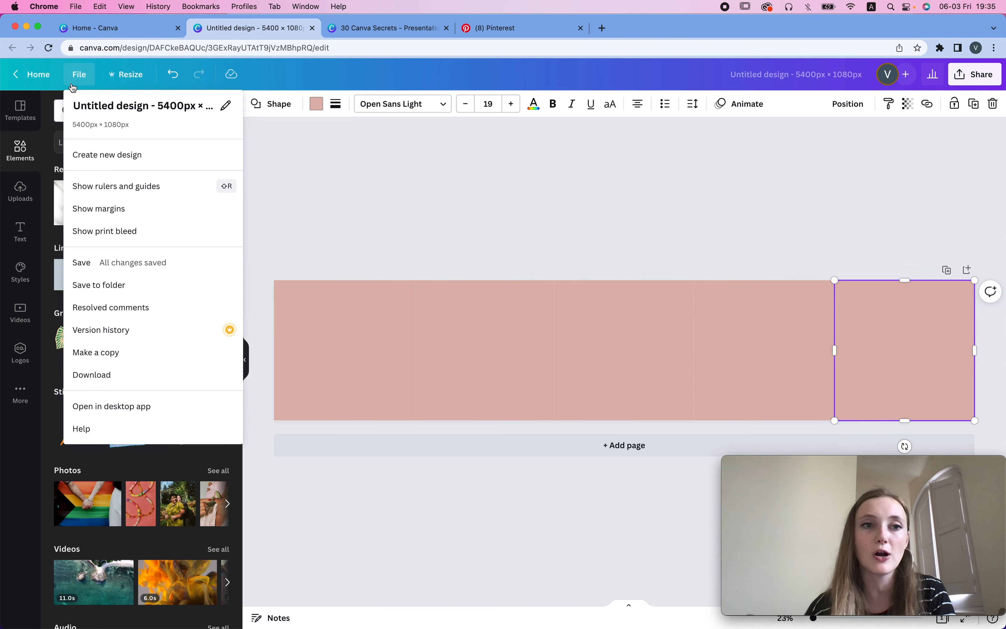
left_click(124, 187)
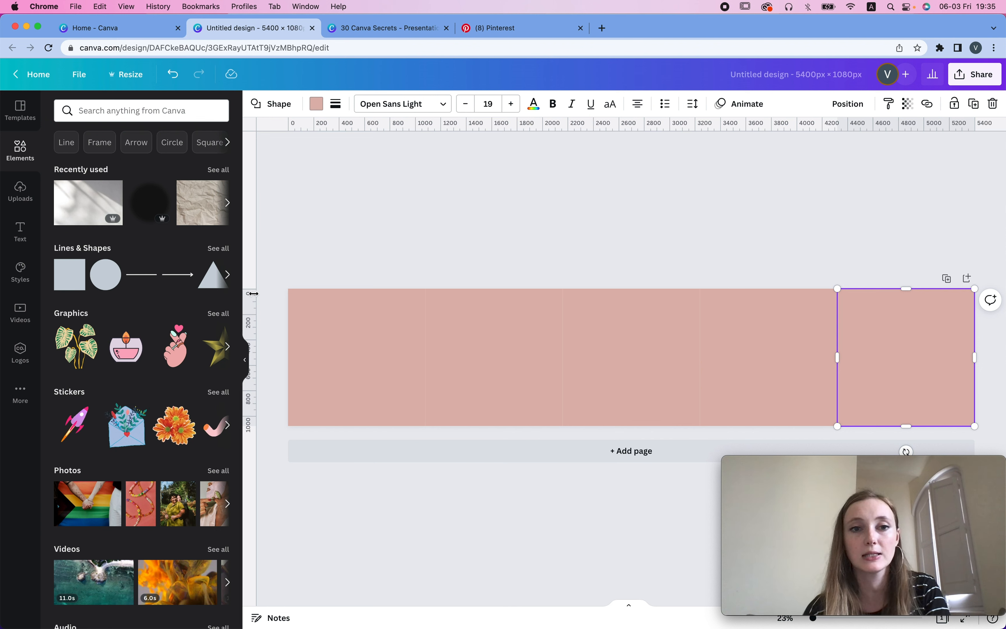
left_click_drag(252, 294, 430, 308)
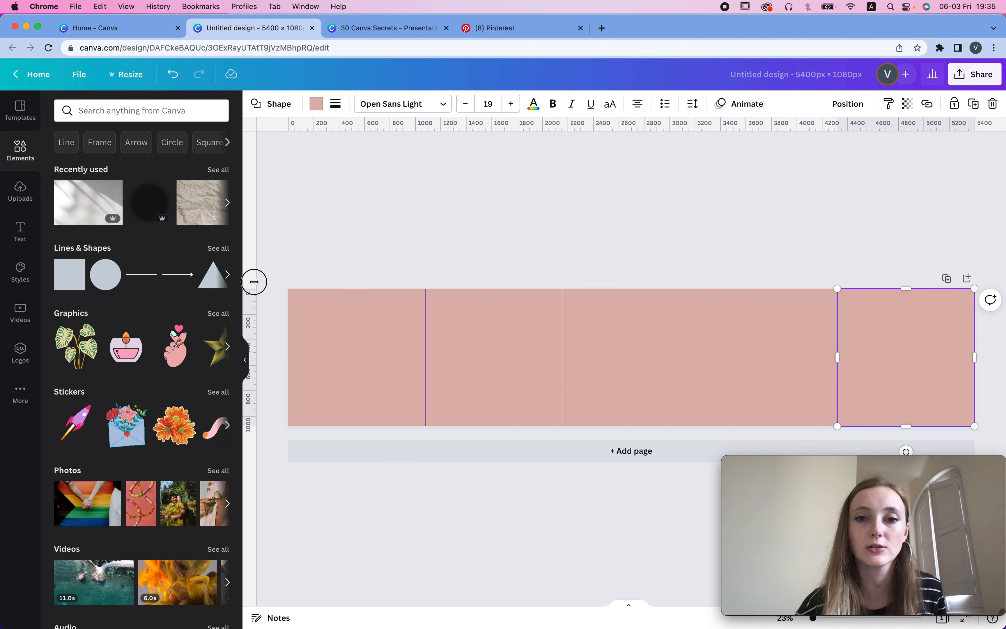
left_click_drag(254, 282, 548, 304)
left_click_drag(254, 207, 700, 313)
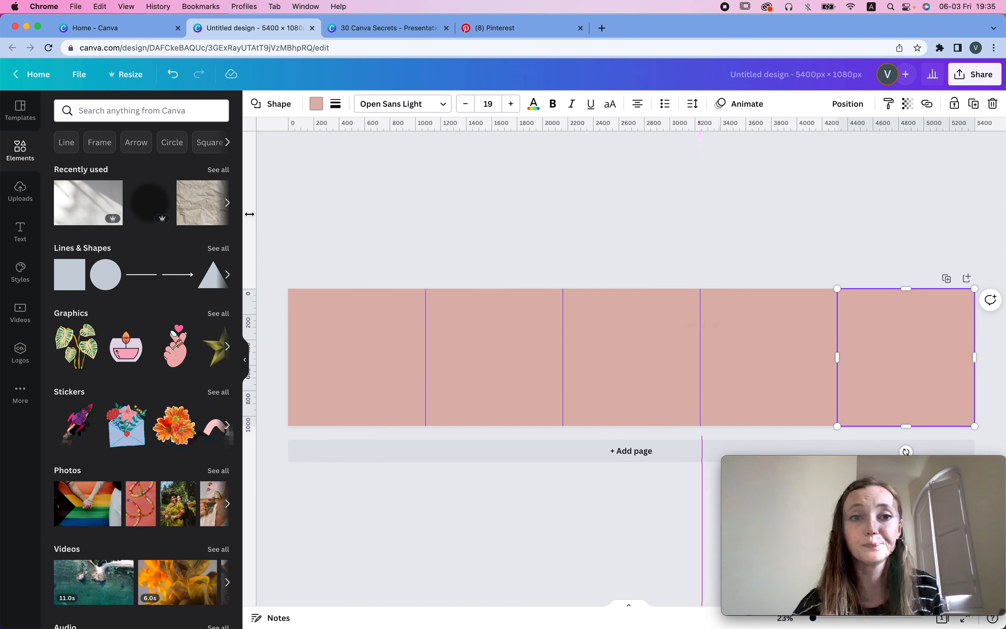
left_click_drag(300, 220, 838, 321)
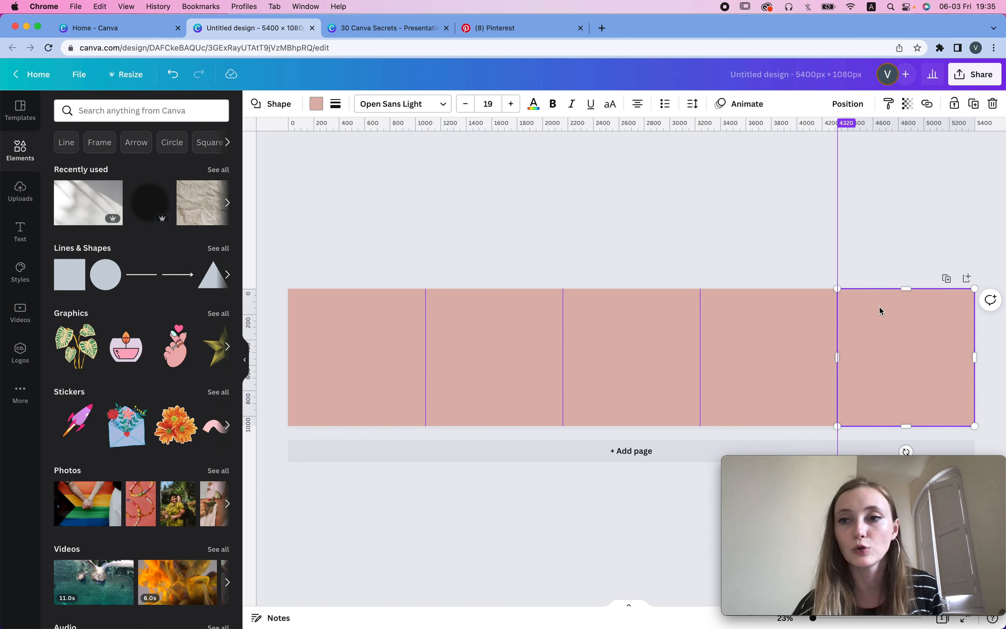
Add a blank second page after the page of pink squares.
left_click(967, 278)
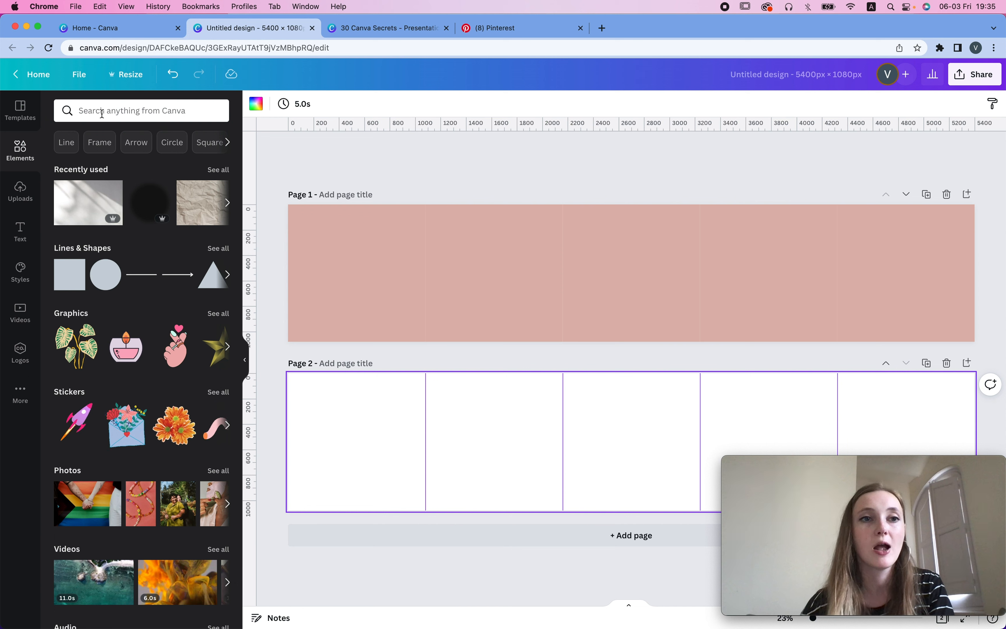
left_click(104, 111)
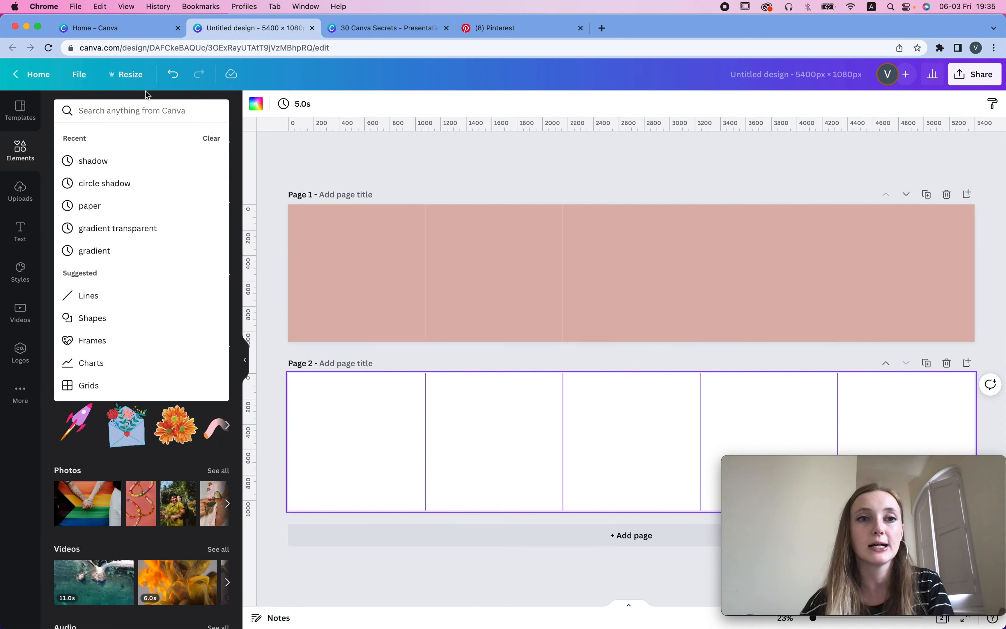
scroll(143, 362, "down", 10)
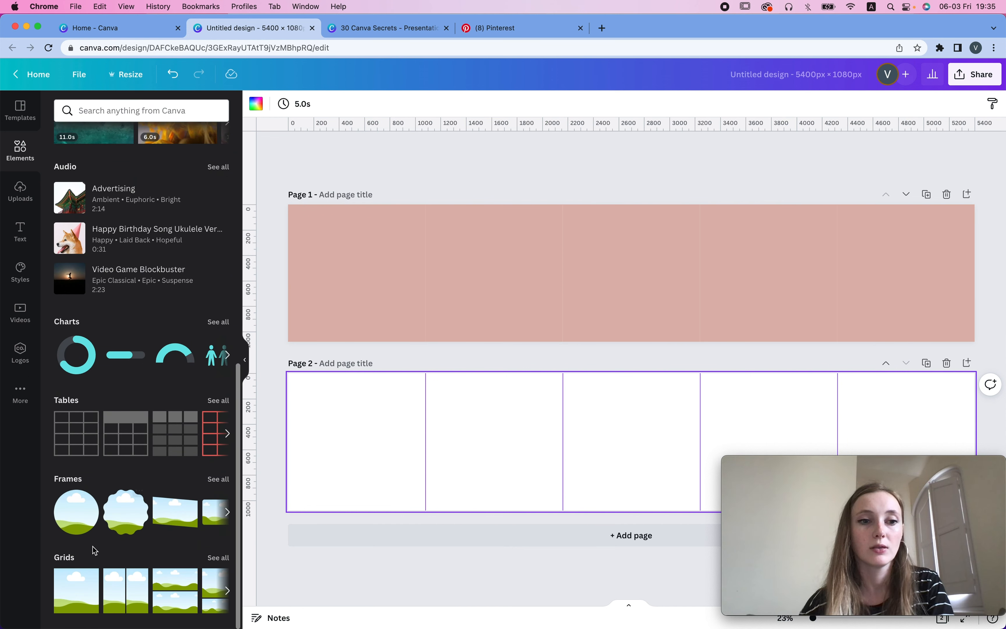
left_click(85, 601)
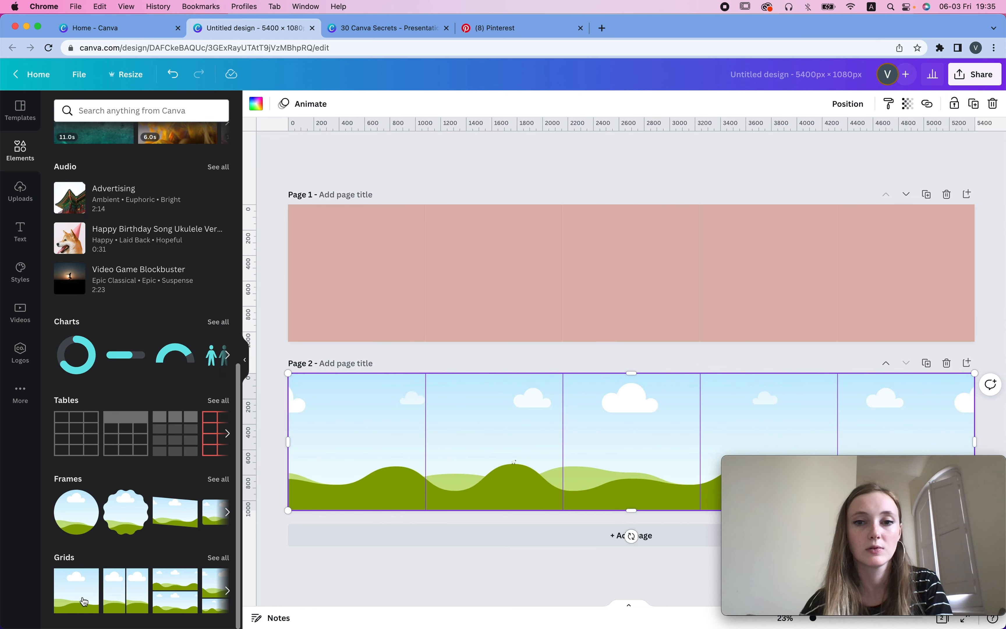
key("super+z")
Try a square frame on page 2, scaled between two guides at full page height, duplicate it, and delete both frames.
left_click(220, 480)
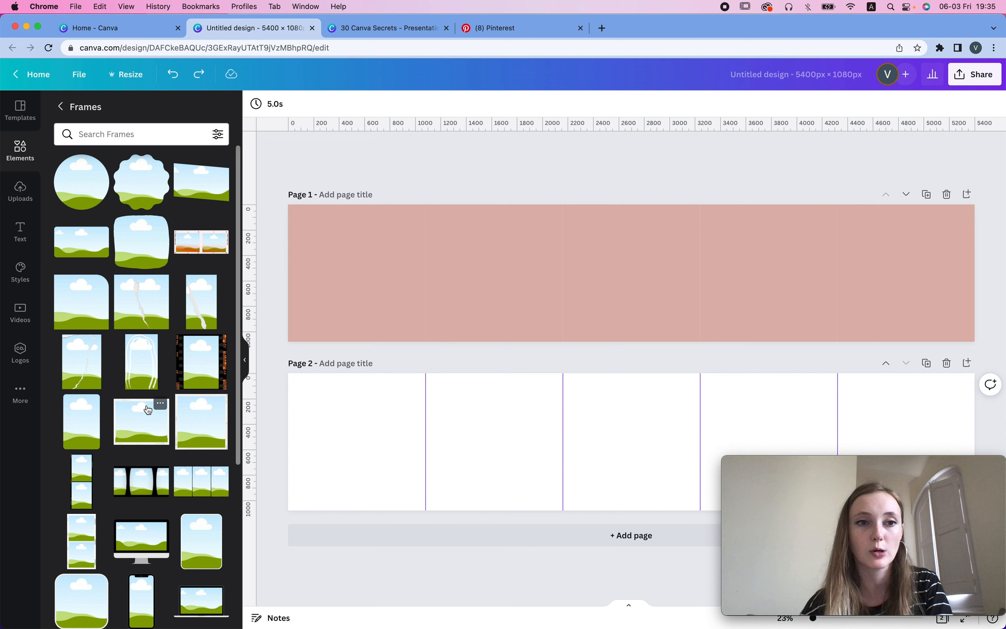
scroll(148, 409, "down", 9)
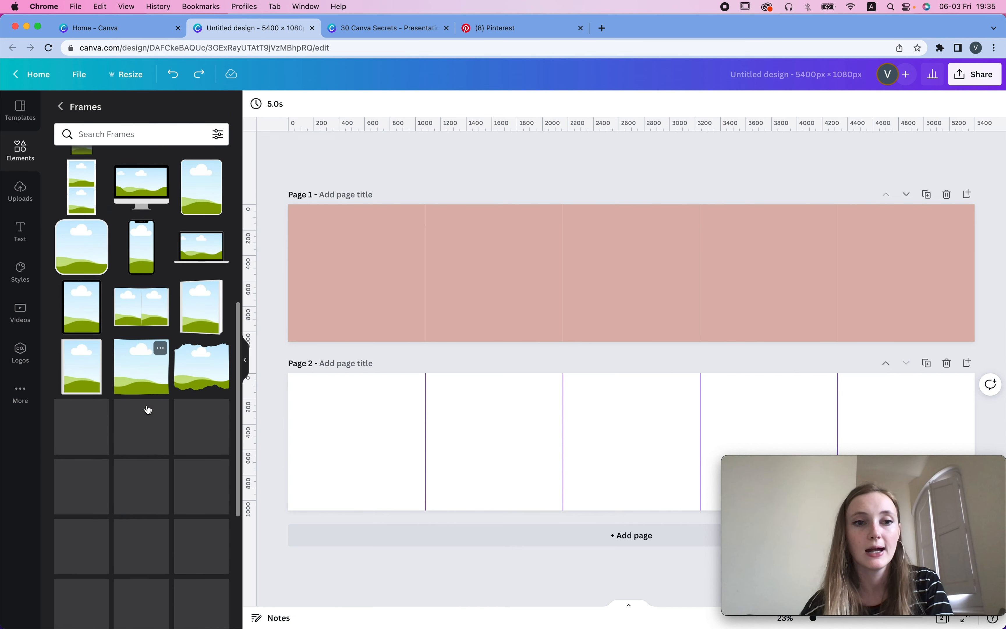
scroll(140, 361, "down", 3)
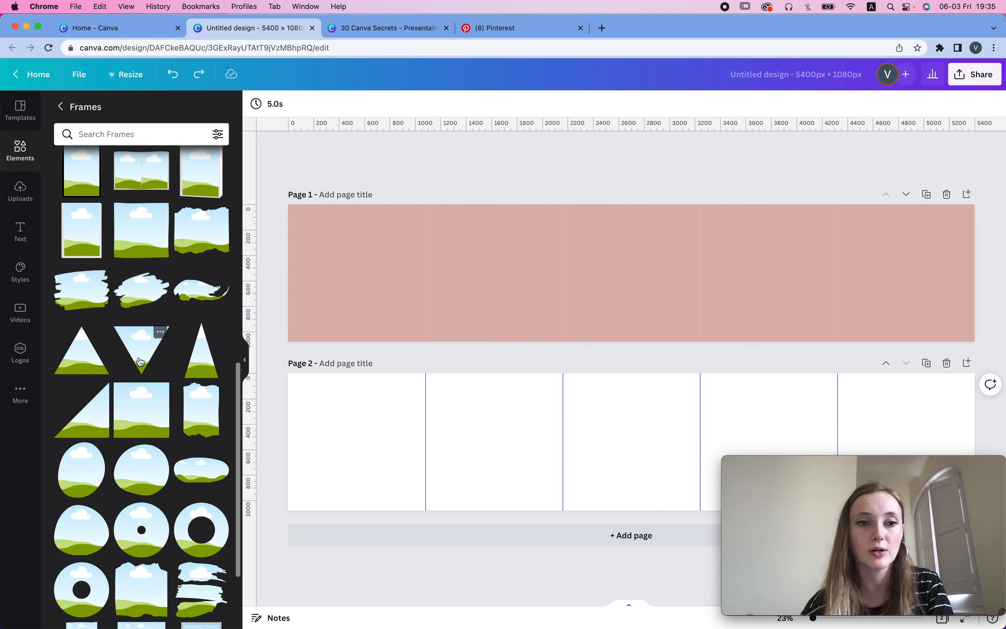
left_click(132, 408)
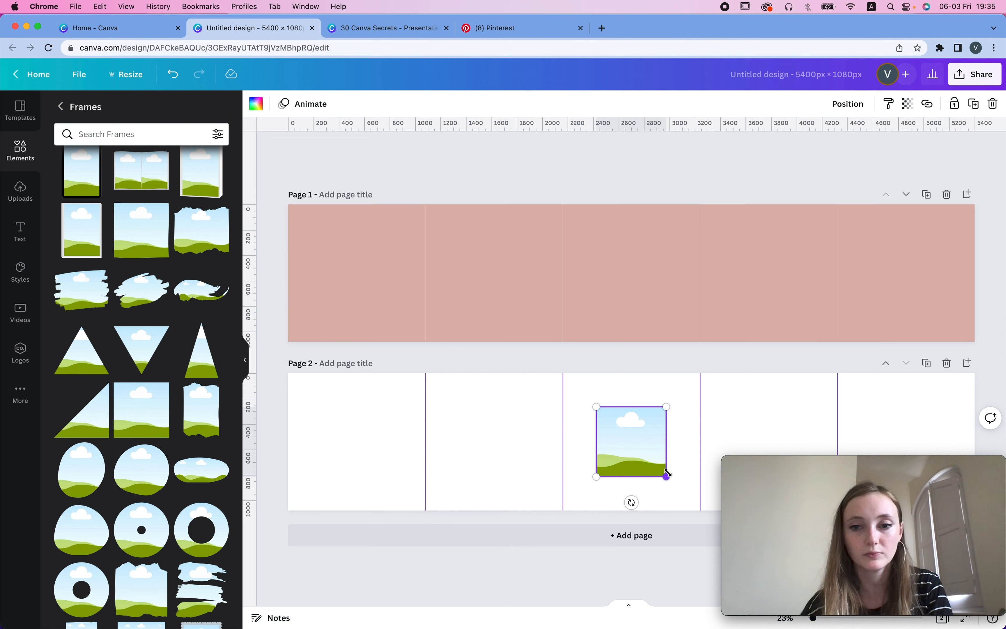
left_click_drag(666, 476, 688, 528)
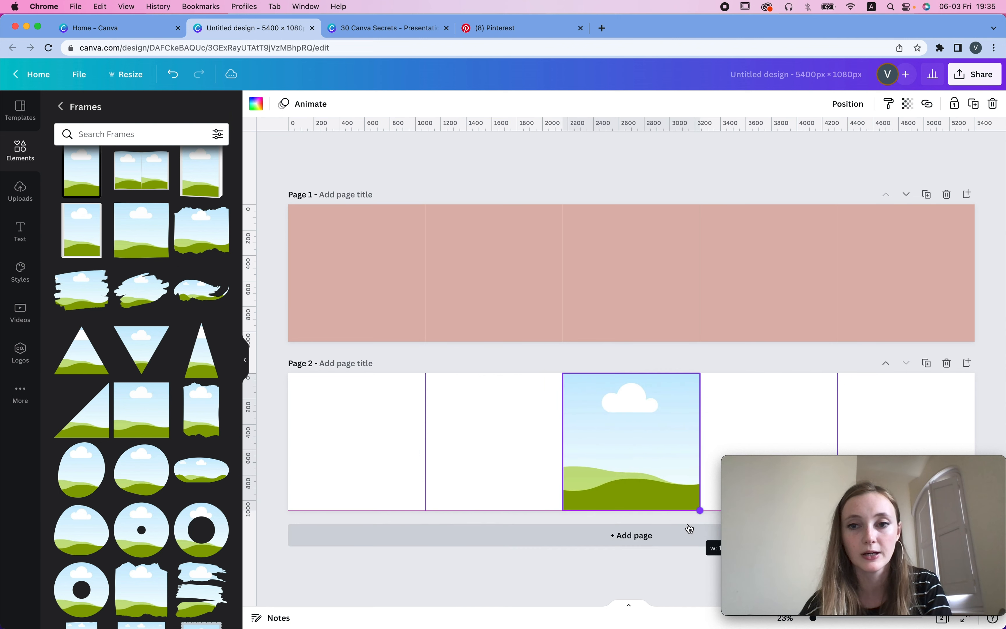
left_click_drag(644, 449, 520, 457)
left_click(606, 447, "shift")
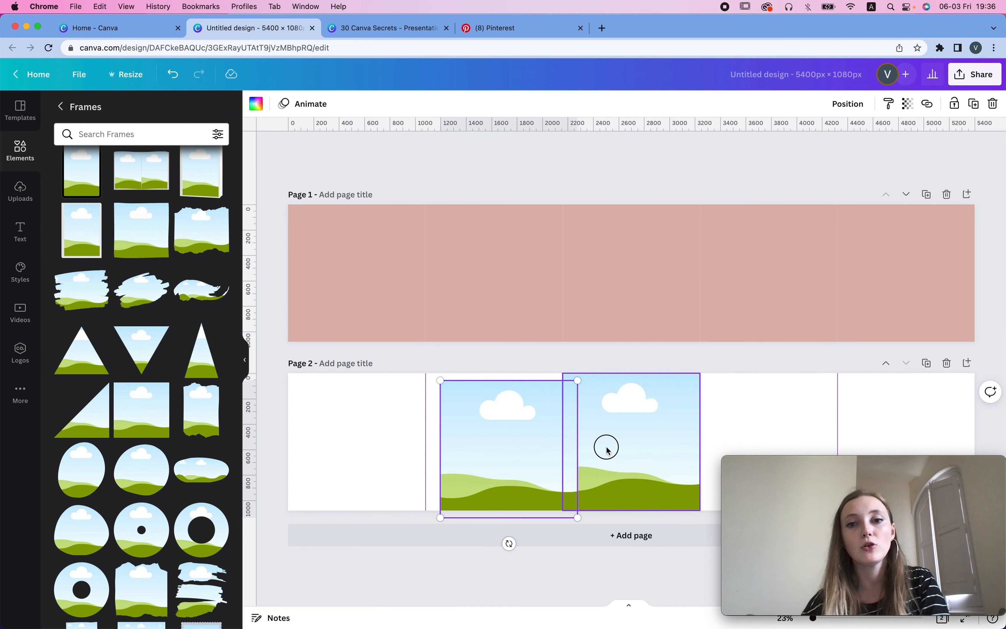
key("Delete")
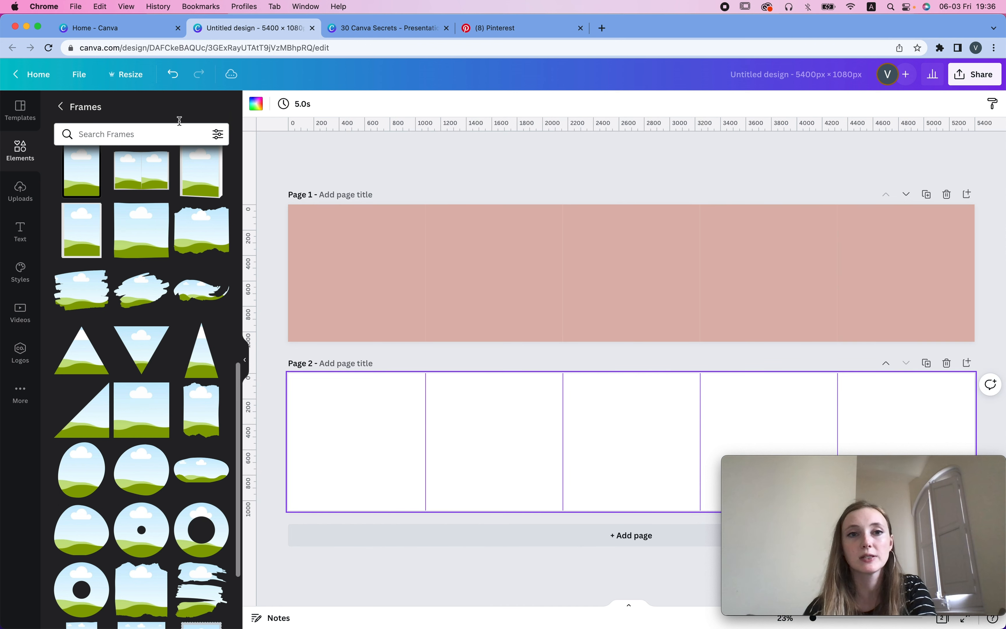
Set page 2's background to the pale pink swatch of the "new" palette and duplicate the page.
left_click(256, 104)
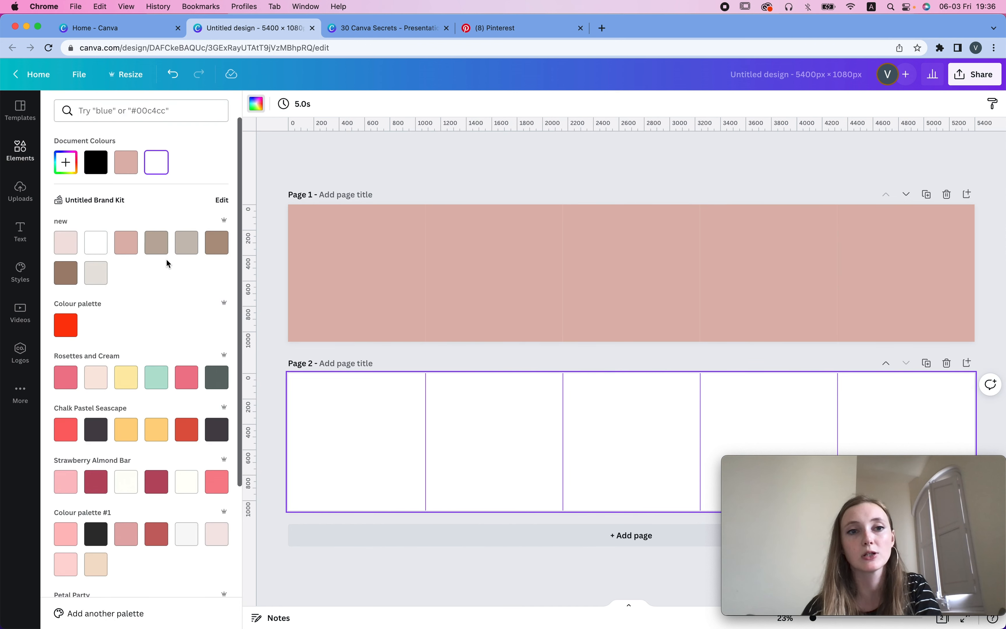
left_click(132, 252)
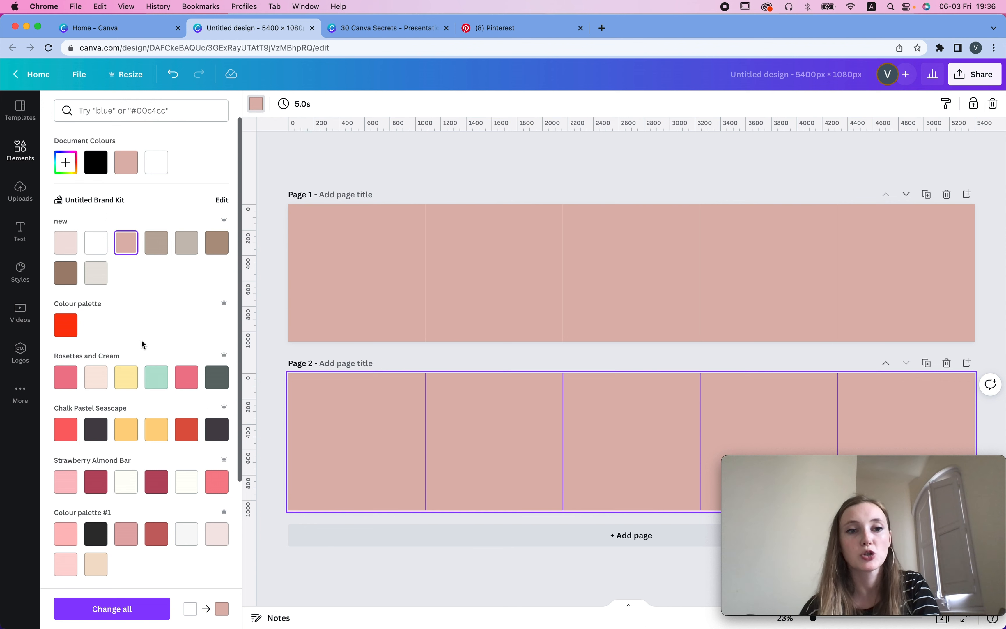
left_click(165, 387)
left_click(65, 242)
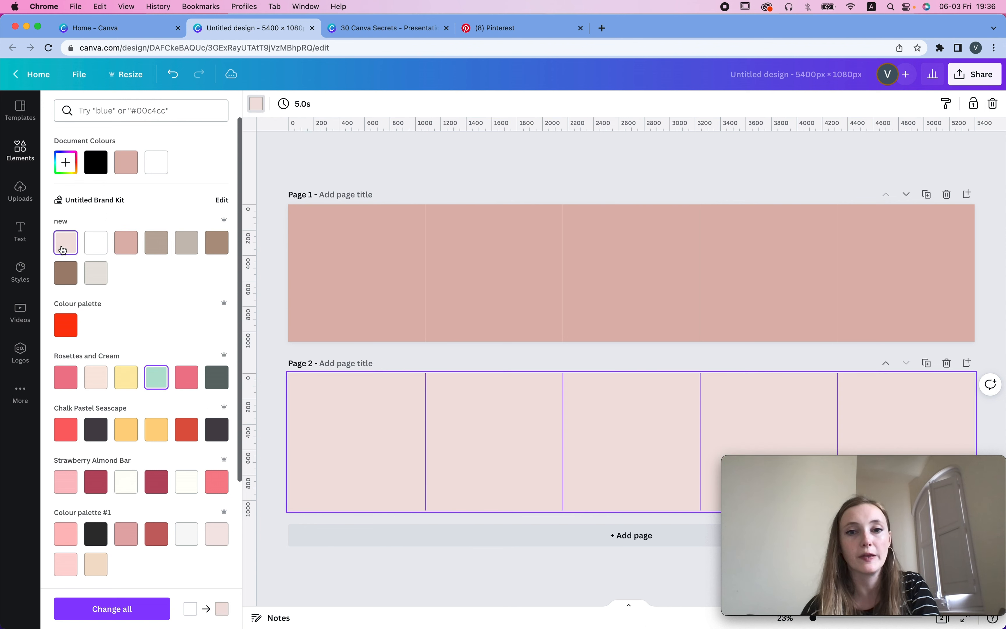
left_click(408, 359)
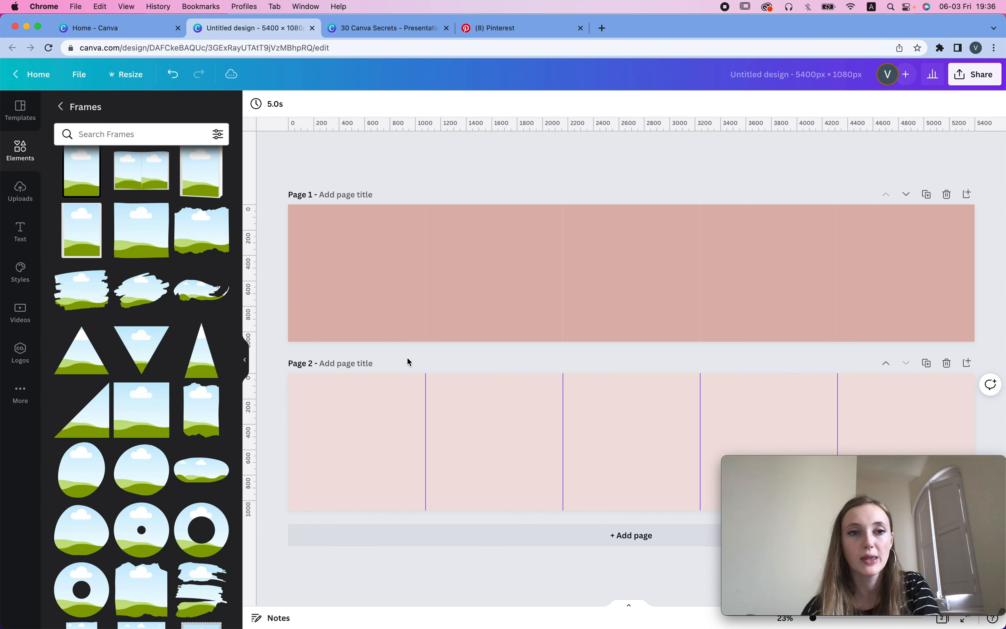
left_click(927, 363)
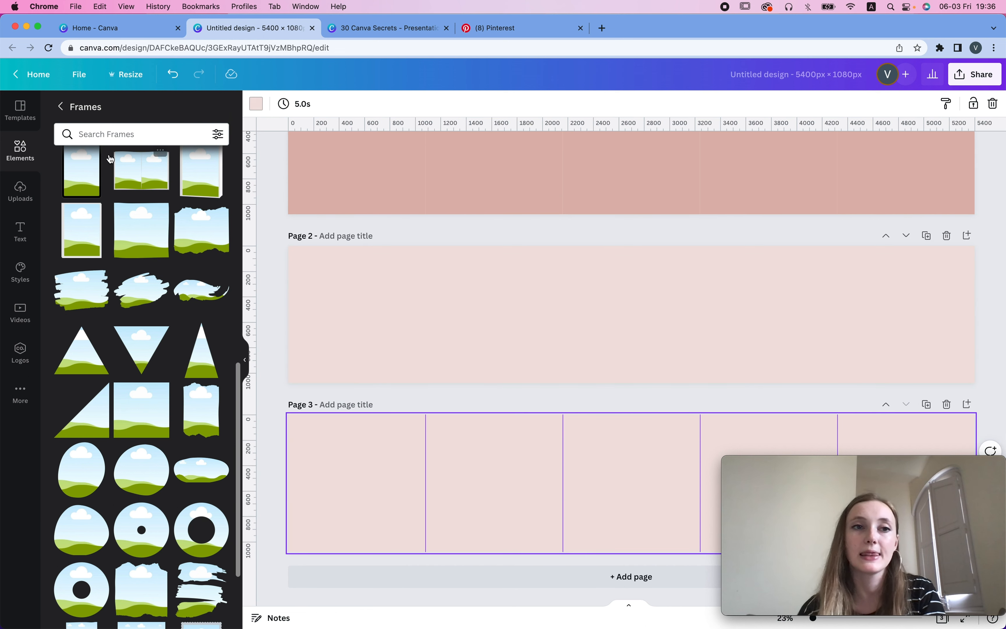
Search the elements for "blob" and place the rounded salmon-pink blob on page 3 across the first guide.
left_click(61, 108)
left_click(104, 109)
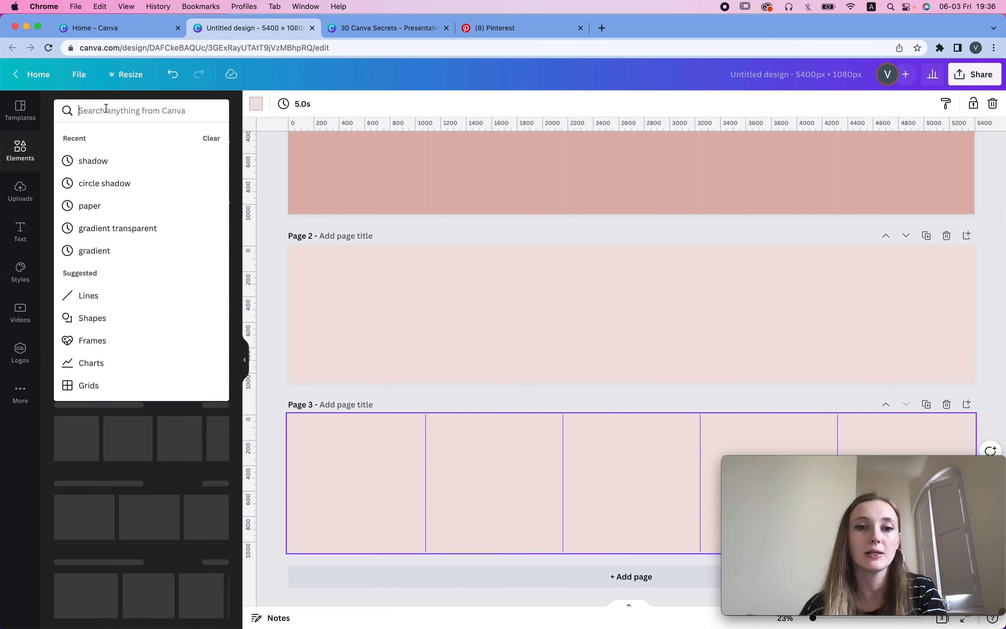
type("blob")
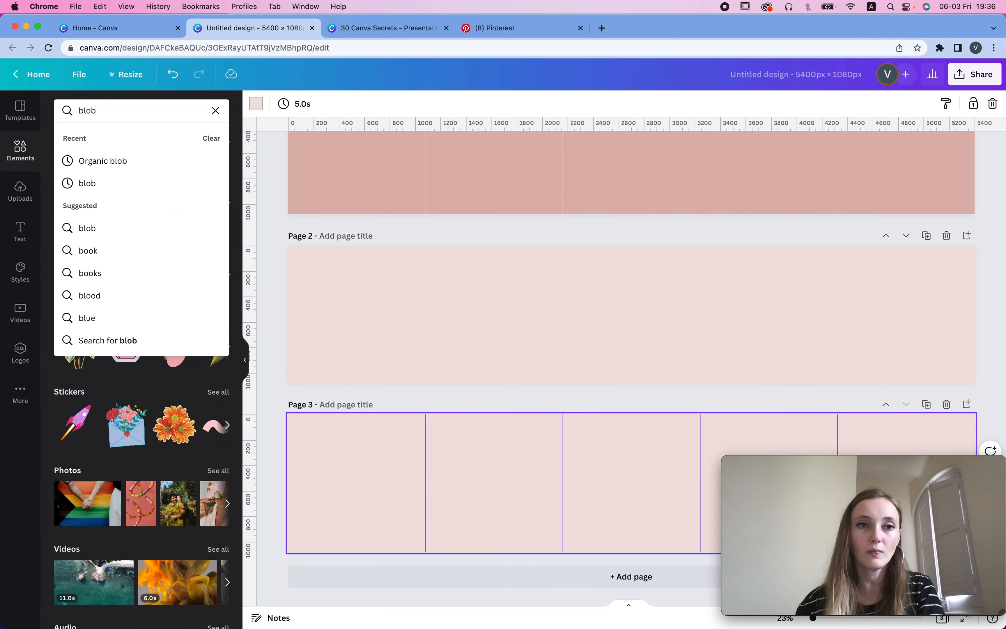
key("Return")
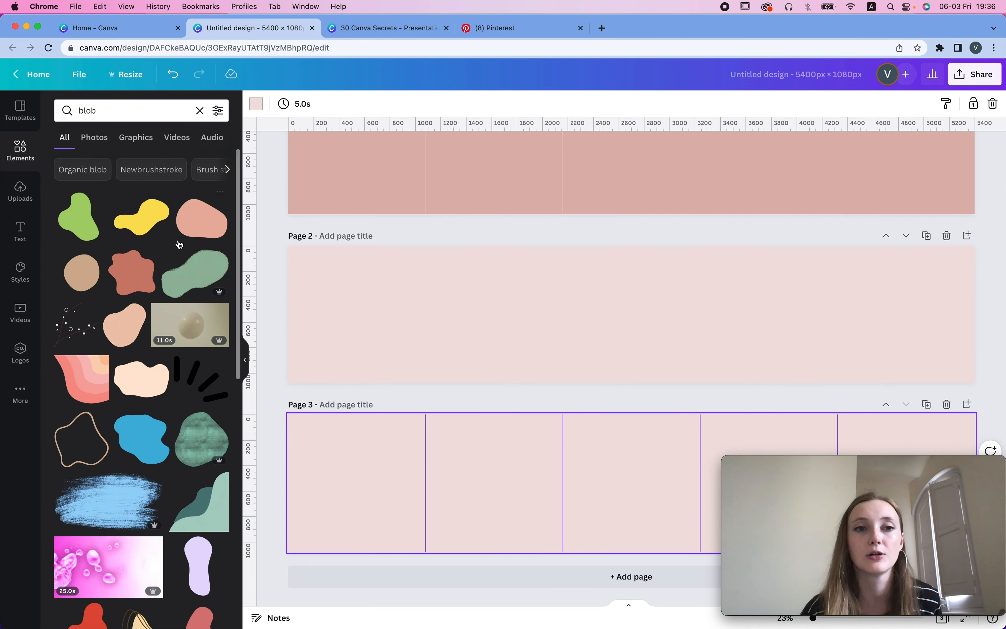
left_click(202, 218)
left_click_drag(615, 485, 500, 543)
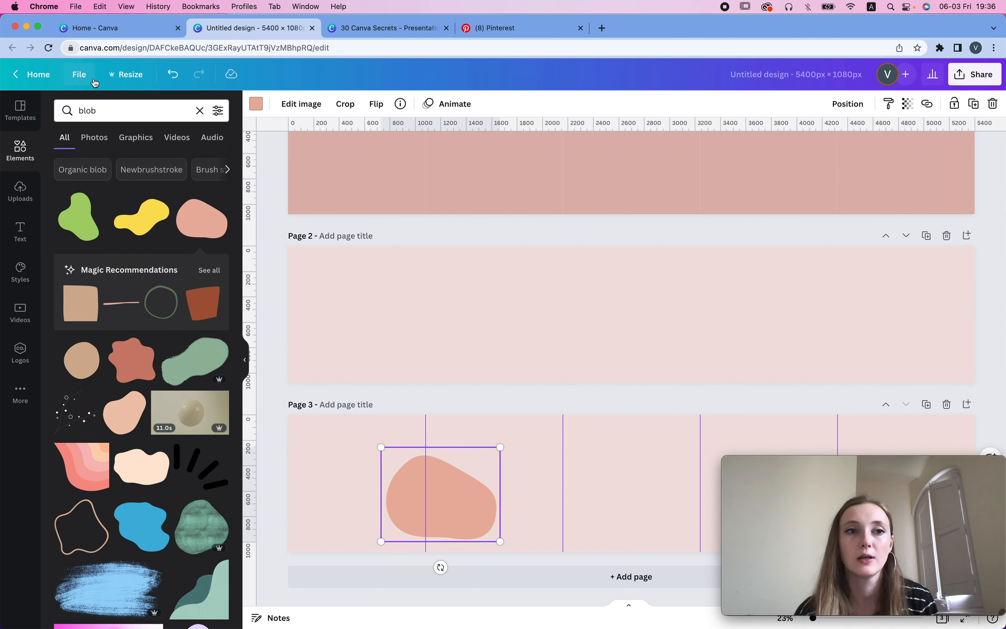
Search for "dried flower" and place the pink flower bunch across page 3's second guide and the white flower across the third.
double_click(118, 109)
type("dried")
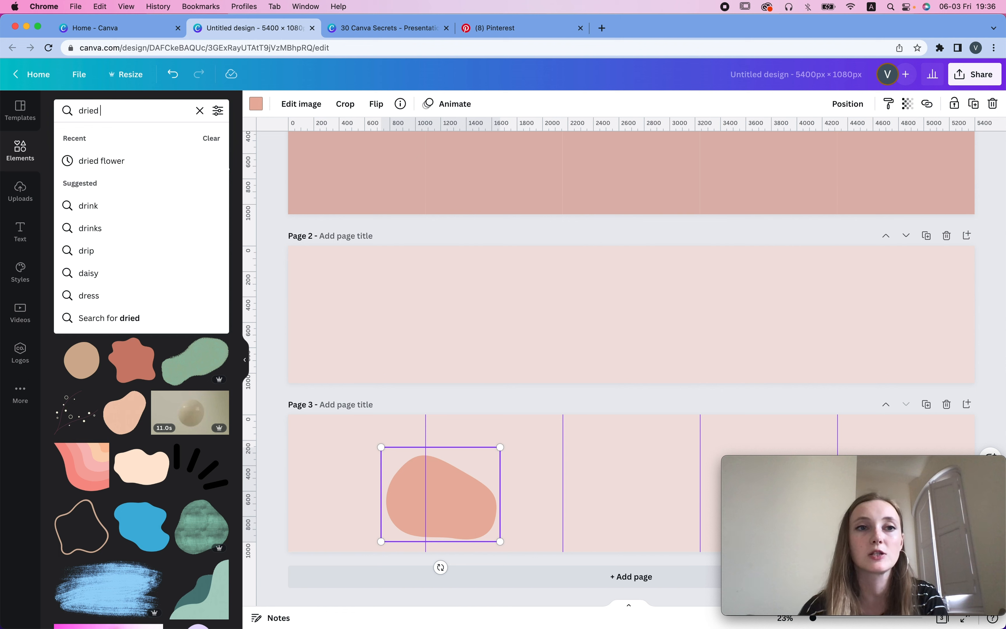
type(" flower")
key("Return")
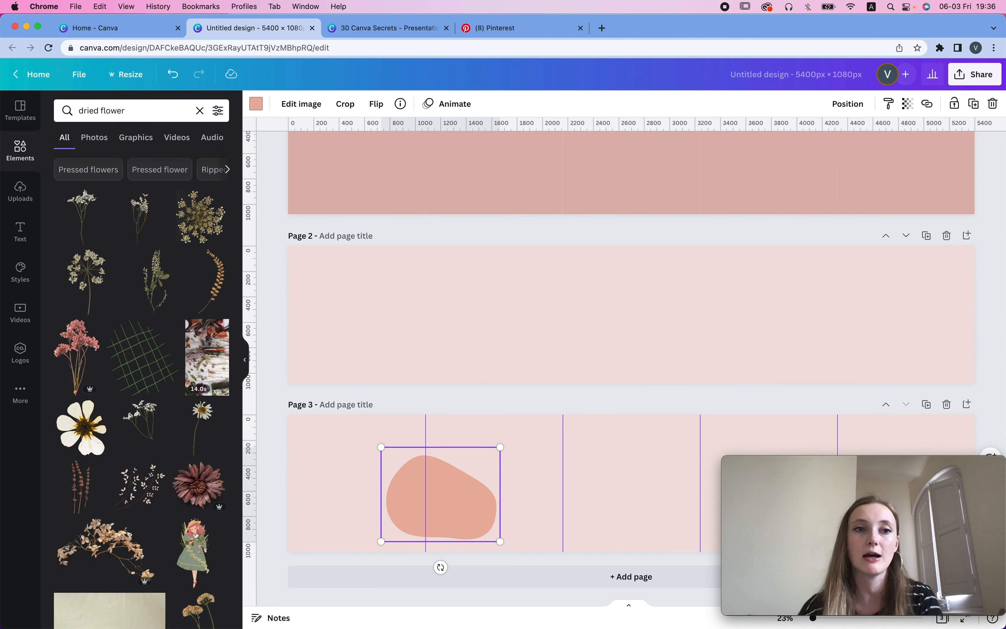
left_click(76, 373)
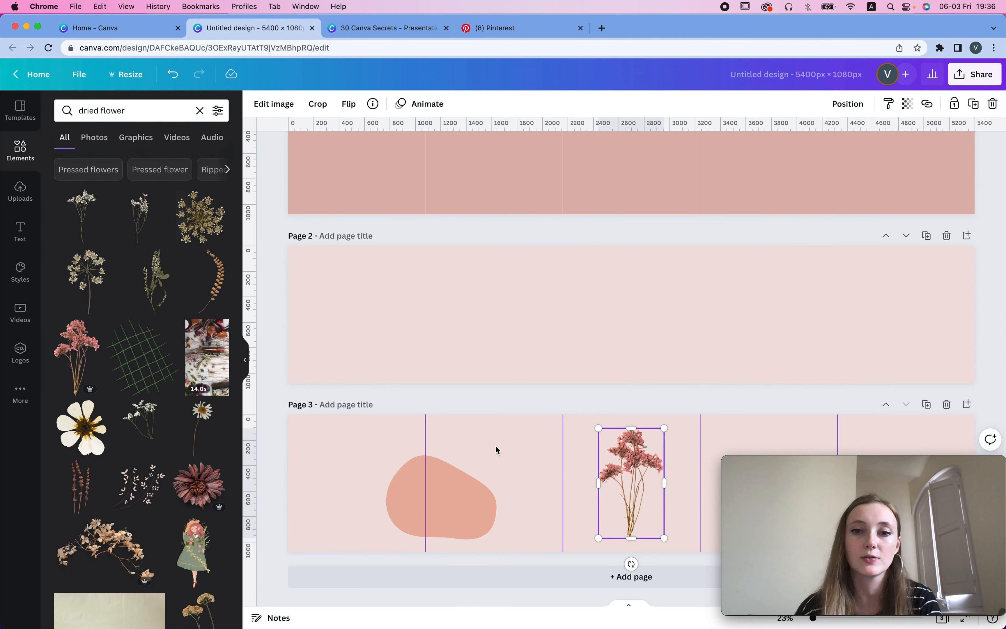
left_click_drag(643, 487, 575, 488)
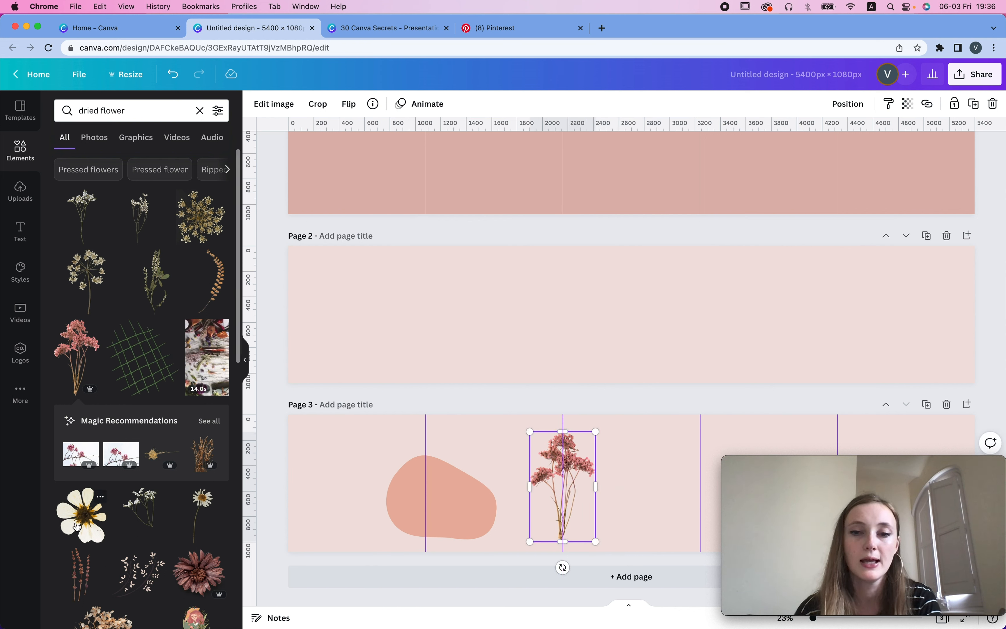
left_click_drag(77, 527, 681, 463)
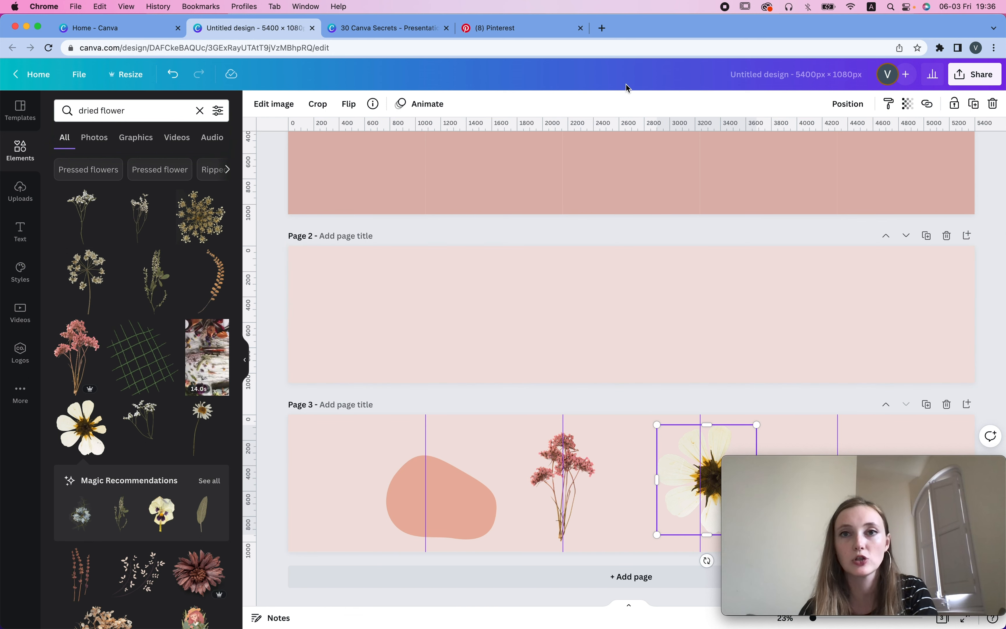
Search the web in a new browser tab for "image splitter instagram" and open PineTools' Split image online page.
left_click(602, 28)
type("image s")
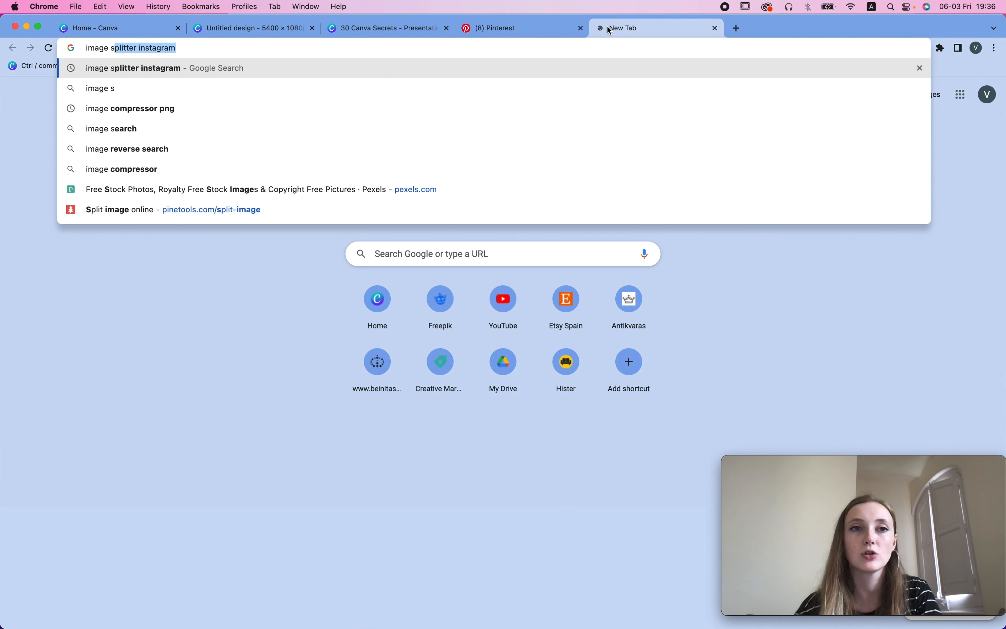
key("Return")
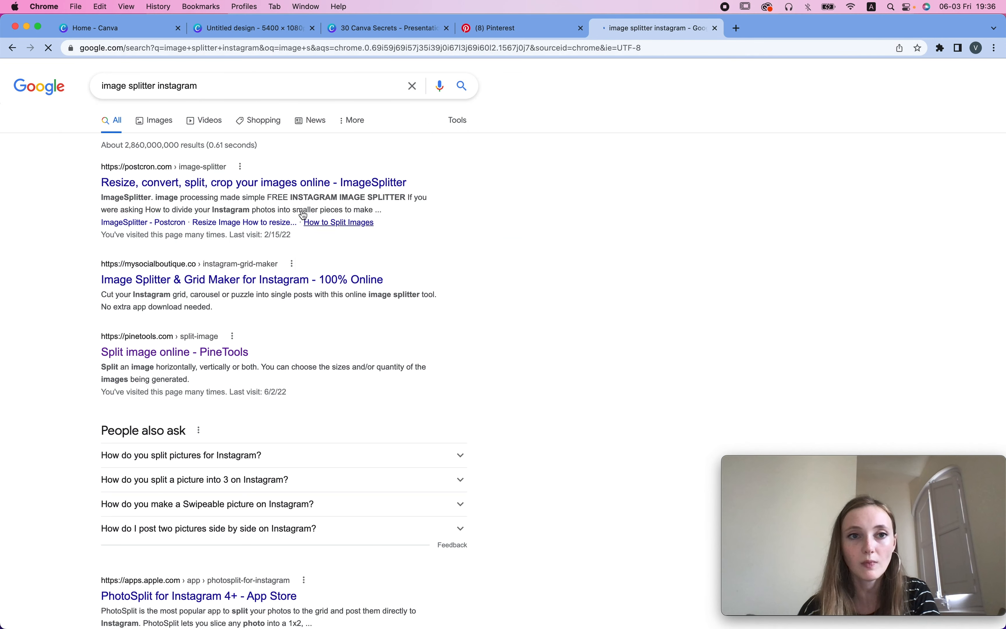
left_click(141, 353)
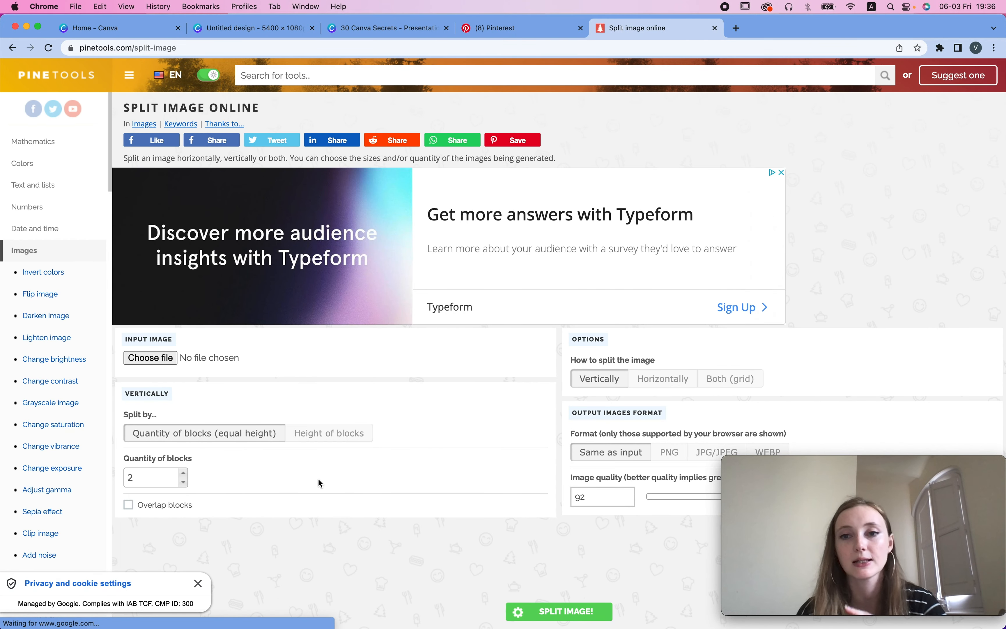
Set the image split to Both (grid) with 3 blocks vertically and 3 blocks horizontally.
left_click(743, 384)
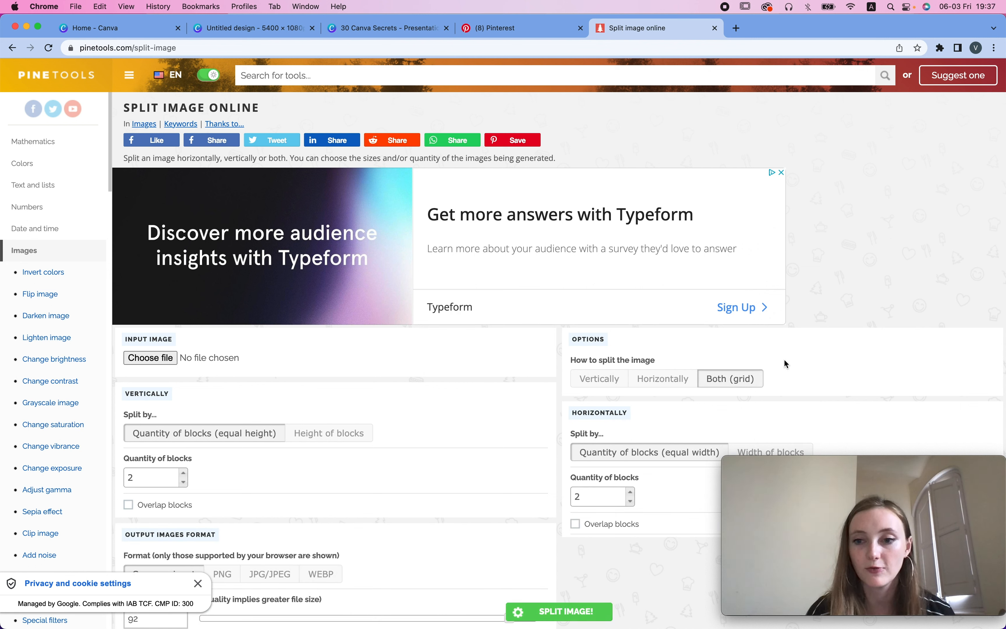
left_click(183, 473)
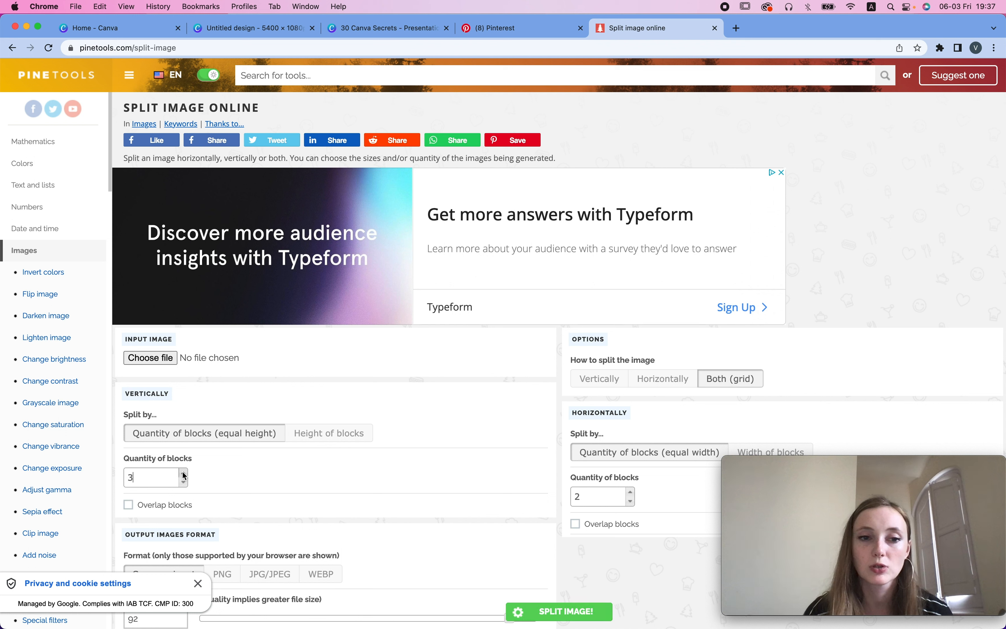
left_click(630, 491)
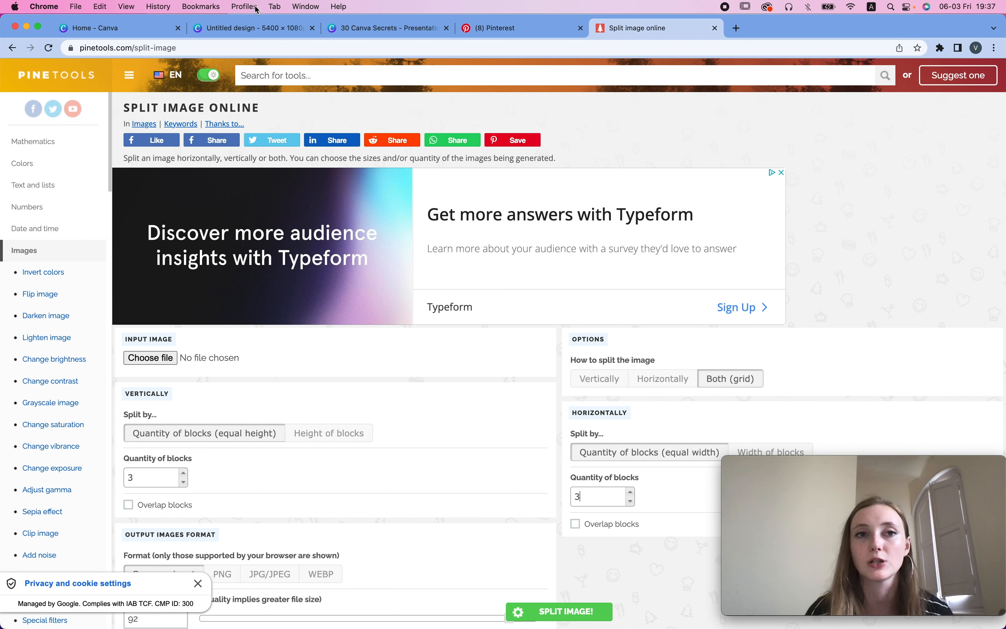
Switch to the Canva home page, search the templates for "instagram feed" and open the brown nine-tile Mood Board template.
left_click(257, 27)
left_click(124, 28)
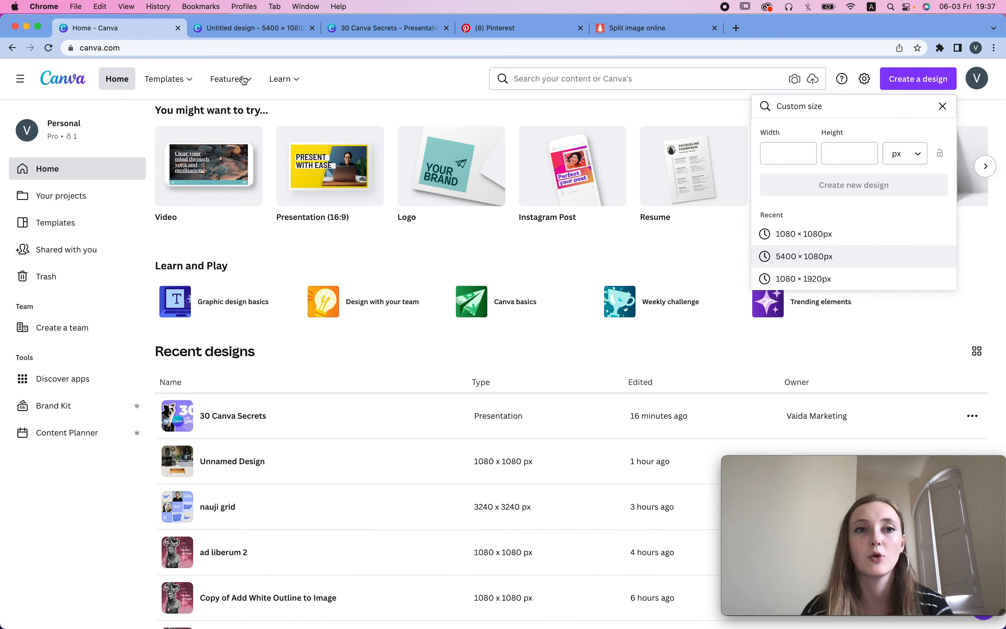
left_click(631, 84)
type("instagram fe")
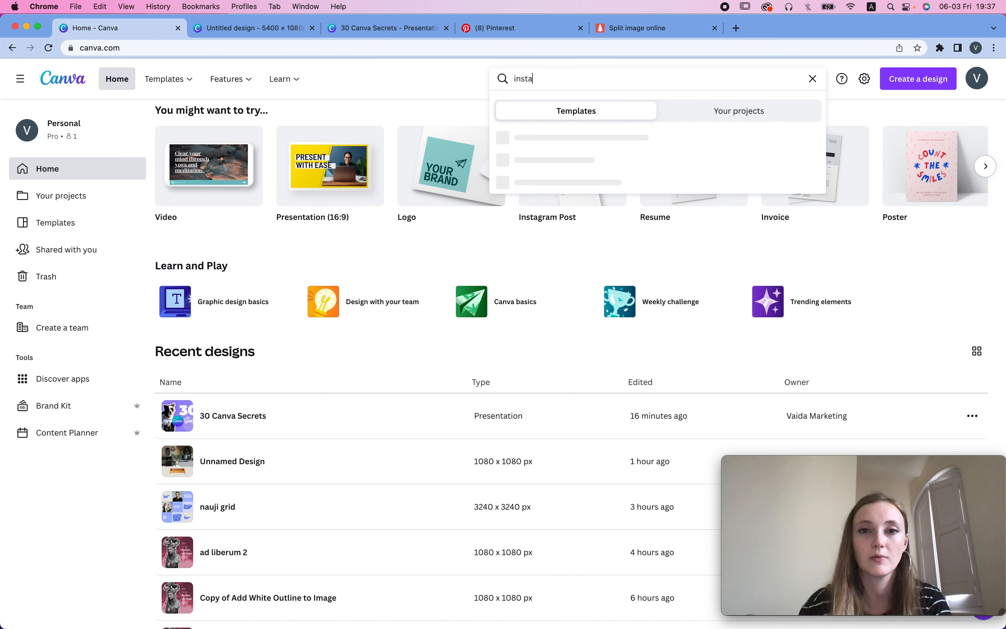
type("ed")
key("Return")
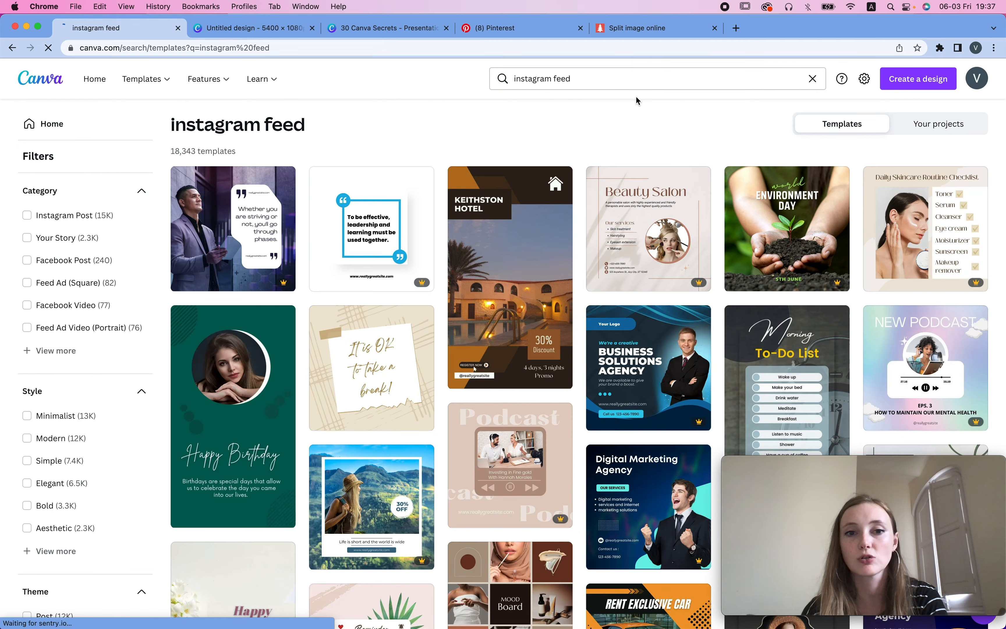
scroll(452, 385, "down", 8)
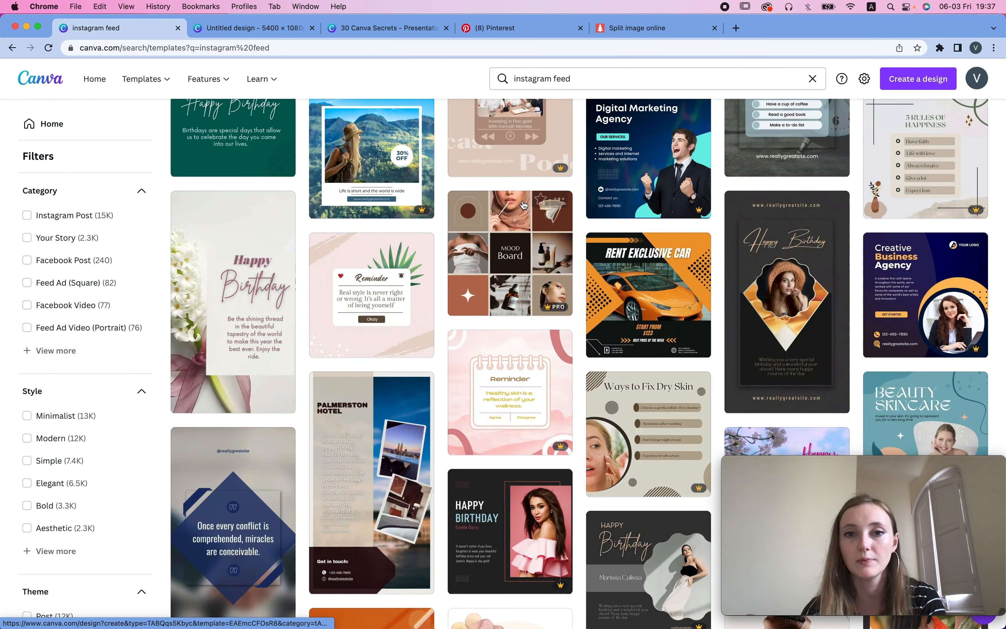
left_click(521, 246)
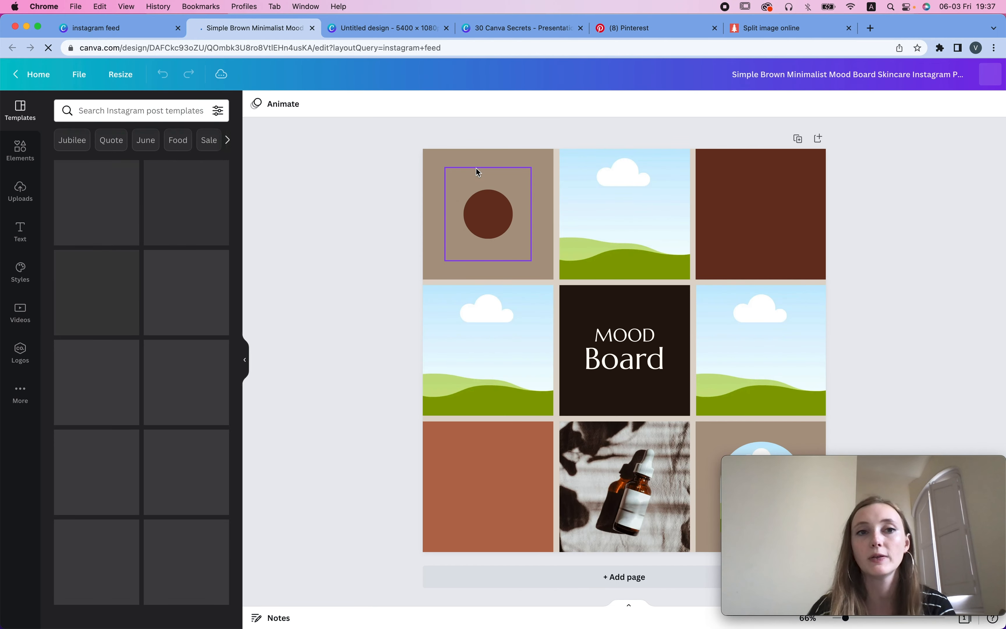
Show the rulers and place two vertical guides between the mood board's tile columns, at 366 px and 716 px.
left_click(78, 79)
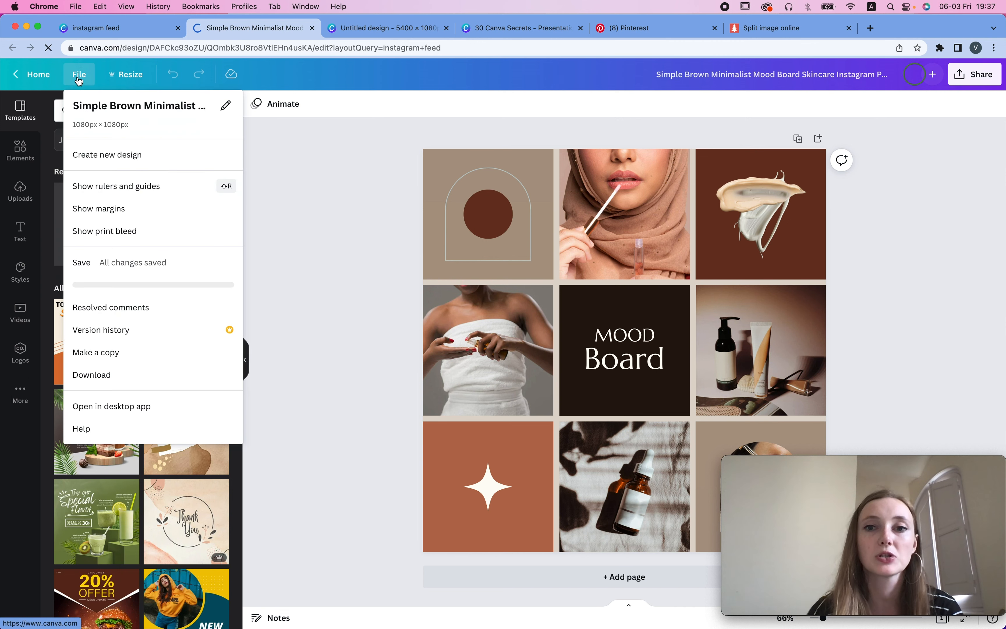
left_click(112, 186)
left_click_drag(252, 186, 568, 191)
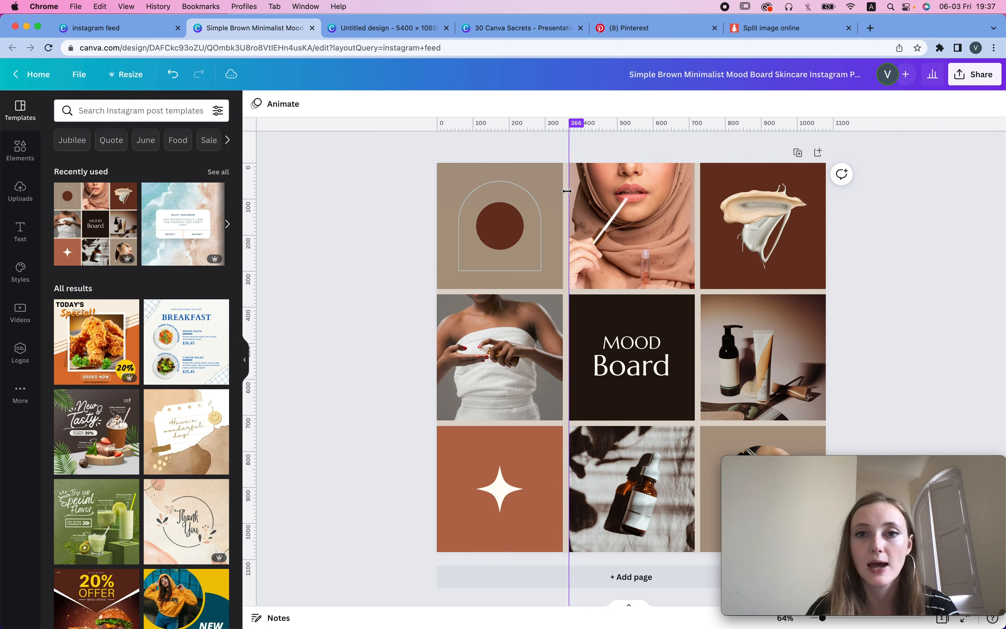
left_click_drag(705, 159, 693, 169)
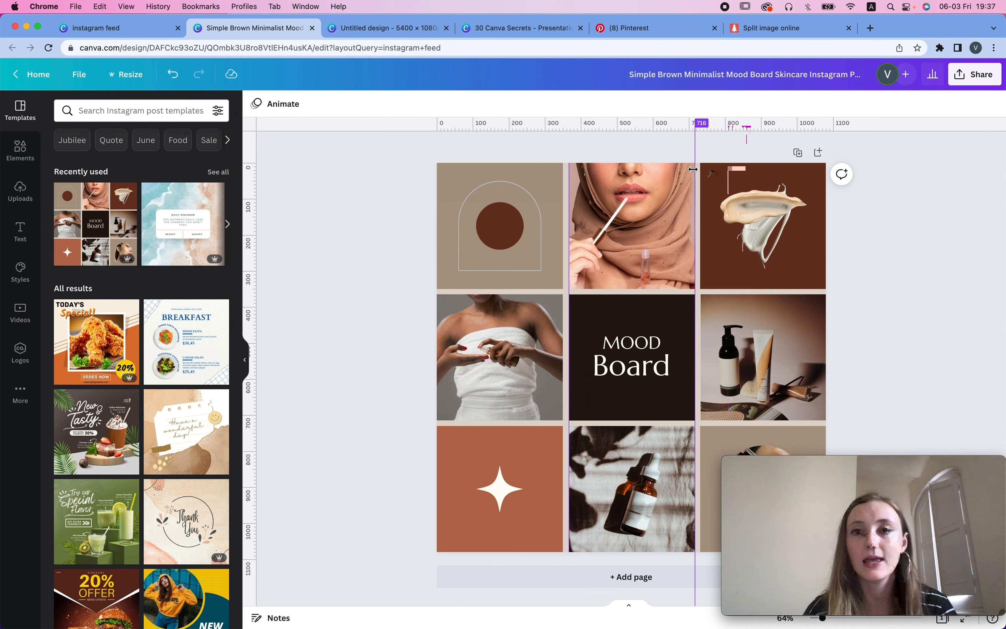
left_click(635, 228)
left_click(506, 231)
left_click(713, 235)
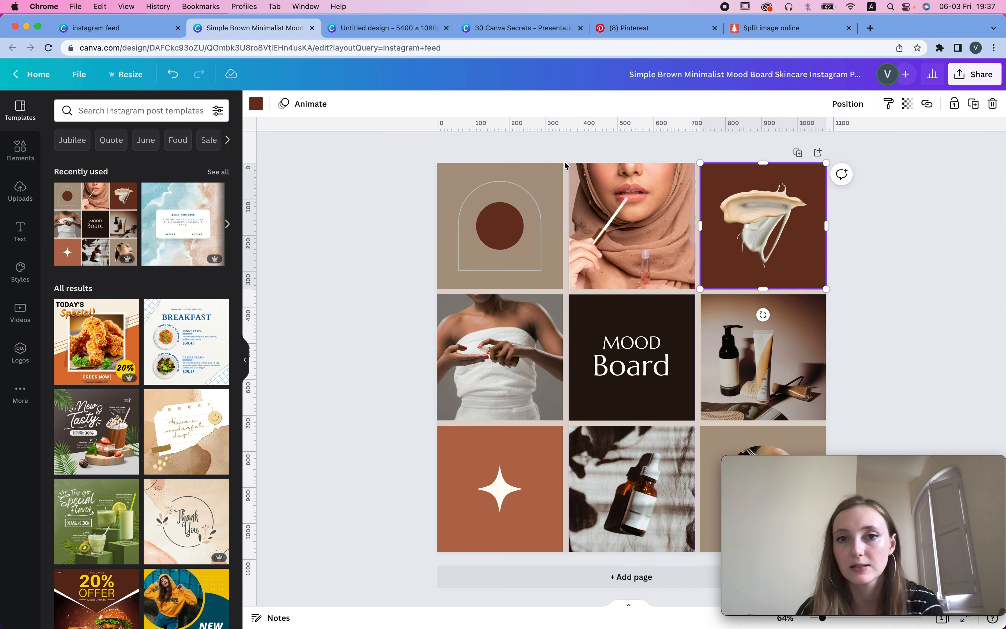
Add a blank second page with the beige background after the mood board page.
left_click(818, 153)
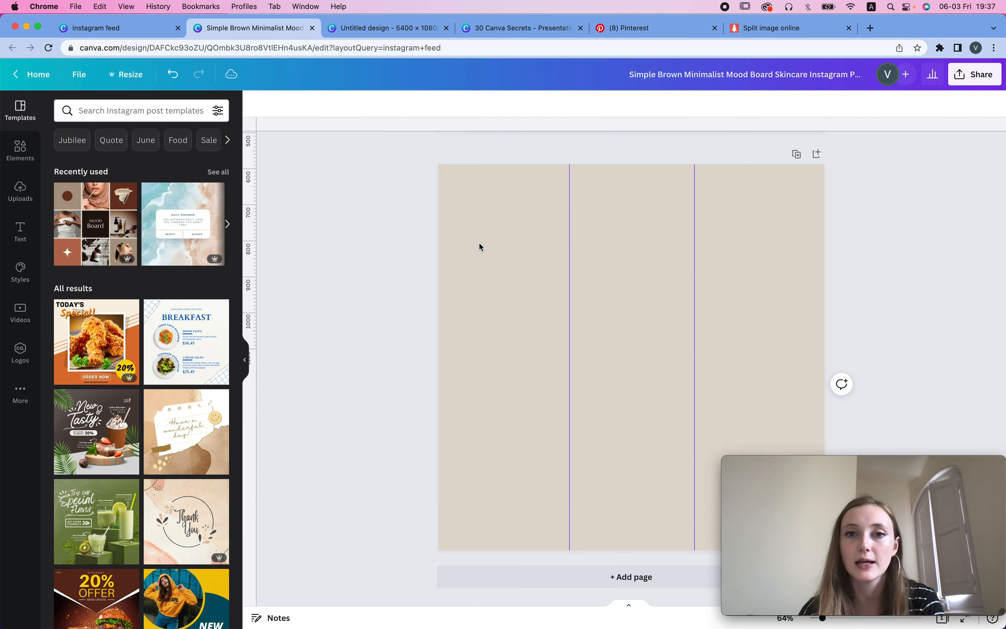
key("super+z")
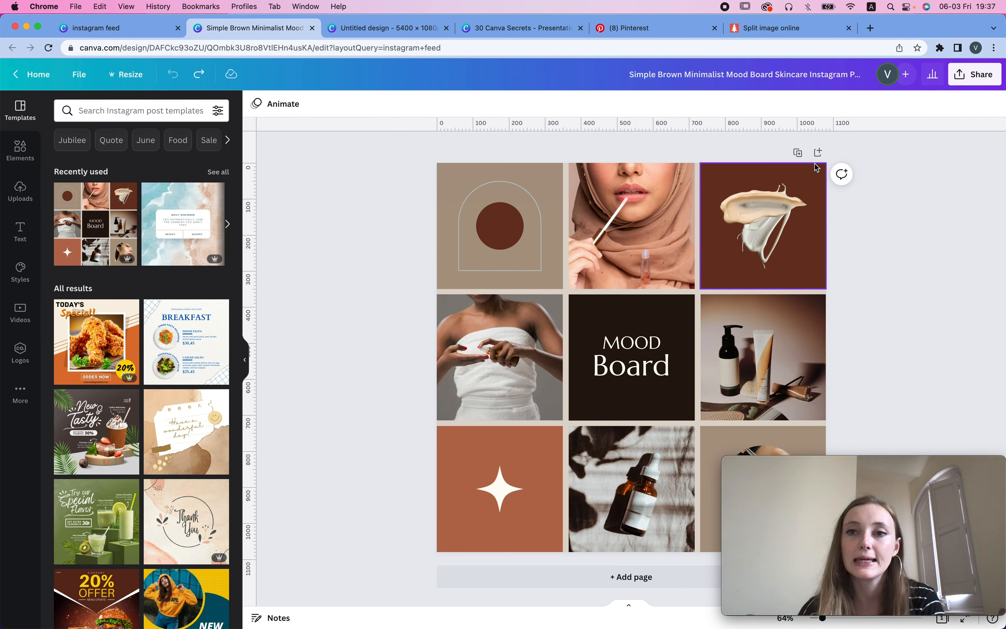
key("super+shift+z")
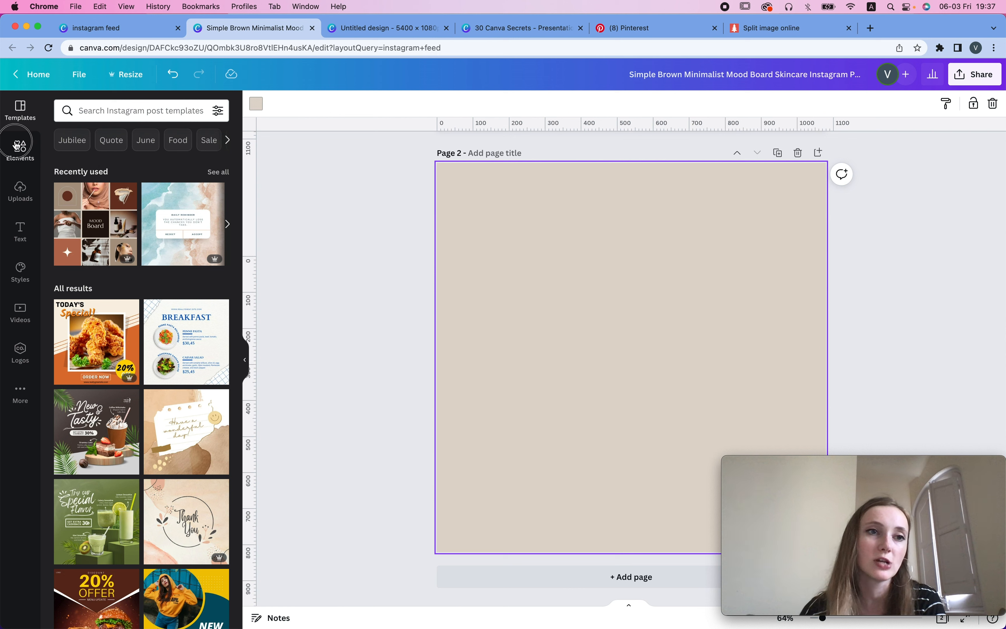
Insert a nine-cell 3 × 3 grid layout filling the blank second page.
left_click(16, 145)
scroll(184, 341, "down", 6)
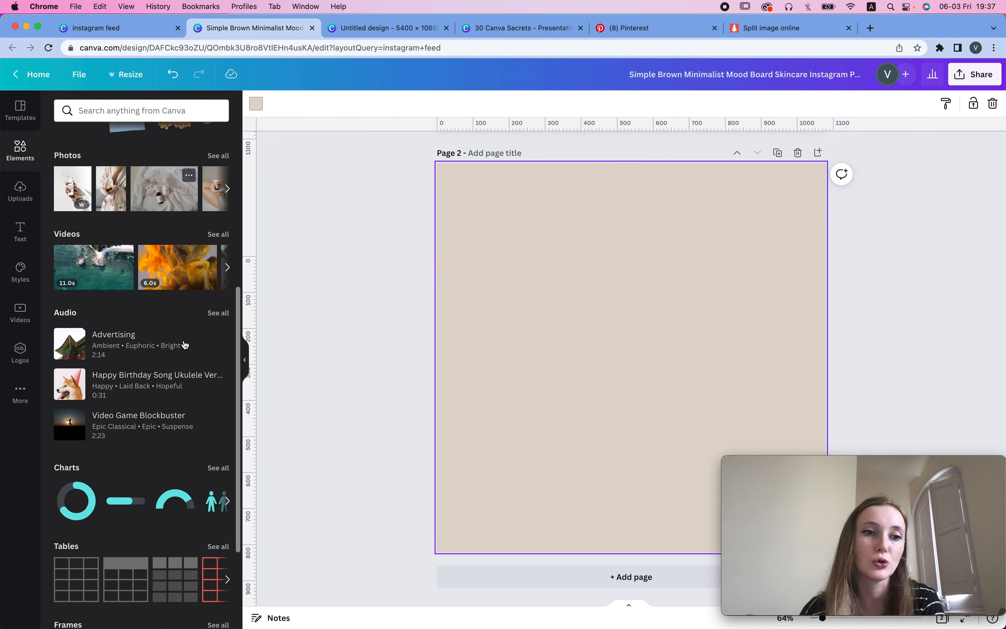
scroll(184, 343, "down", 4)
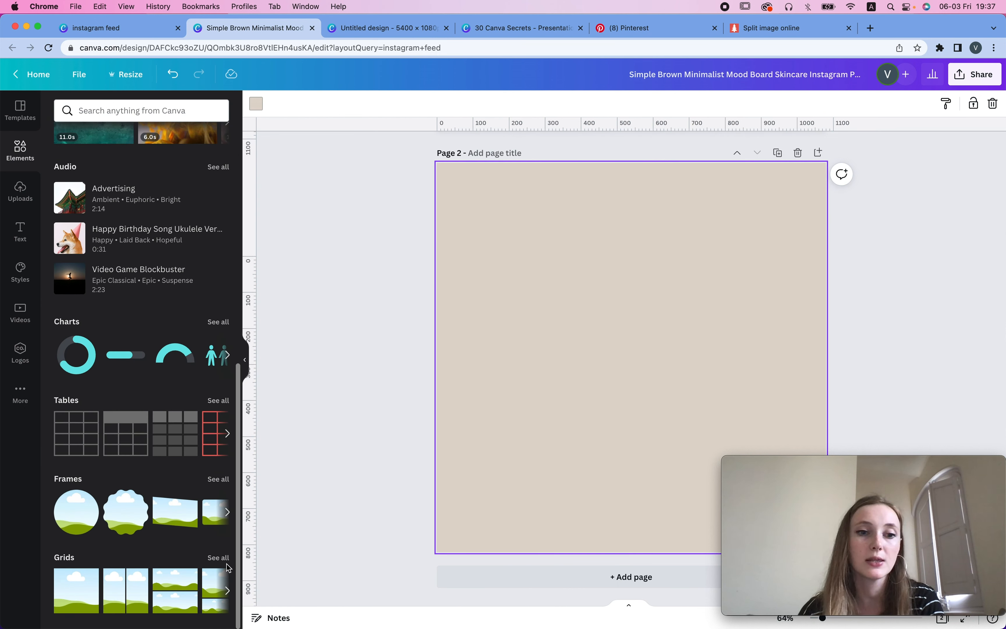
left_click(223, 562)
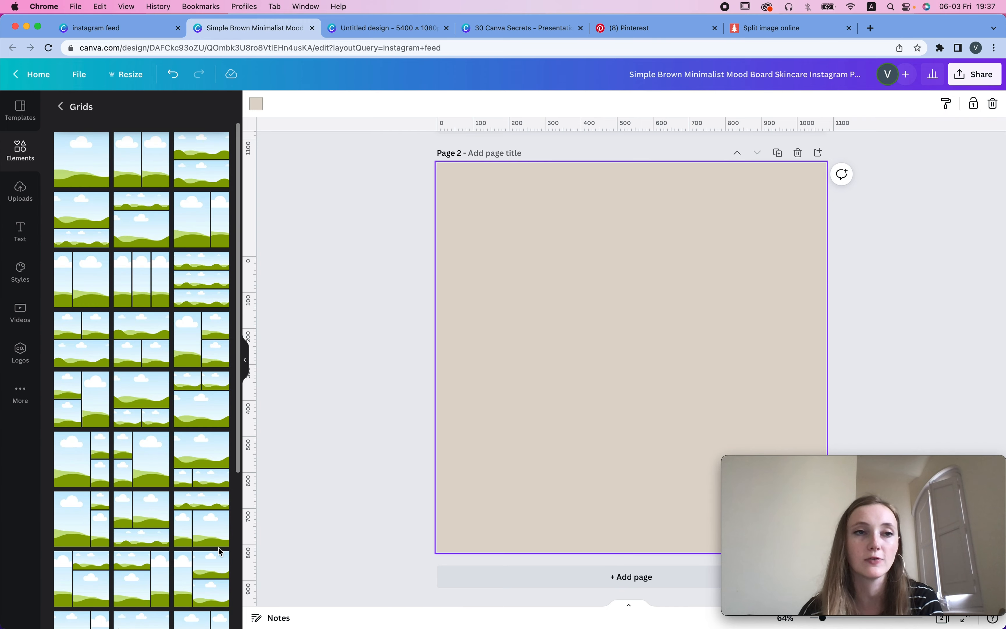
scroll(218, 548, "down", 2)
scroll(220, 552, "down", 15)
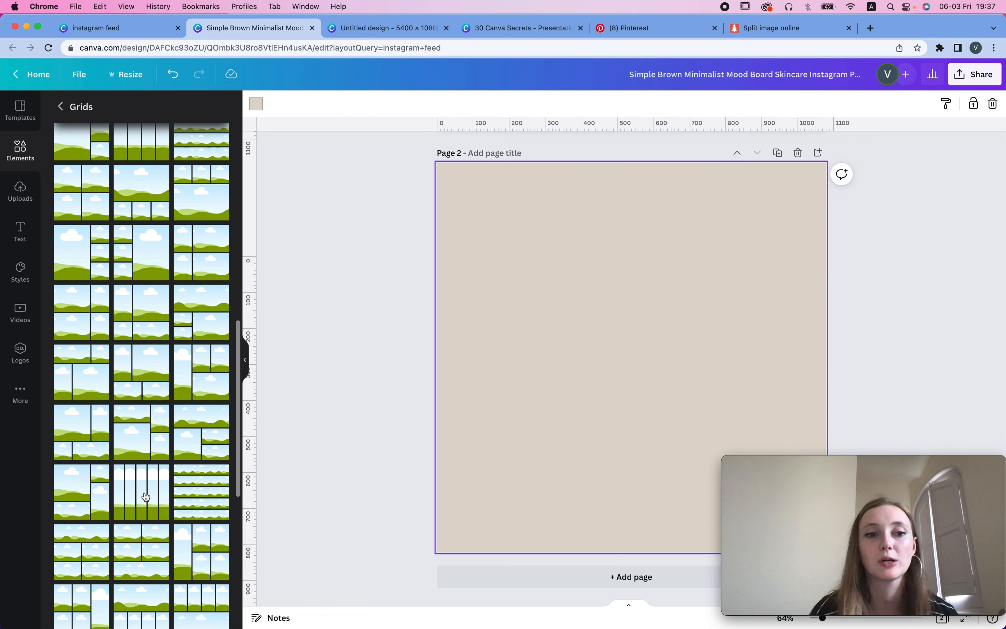
scroll(144, 496, "down", 10)
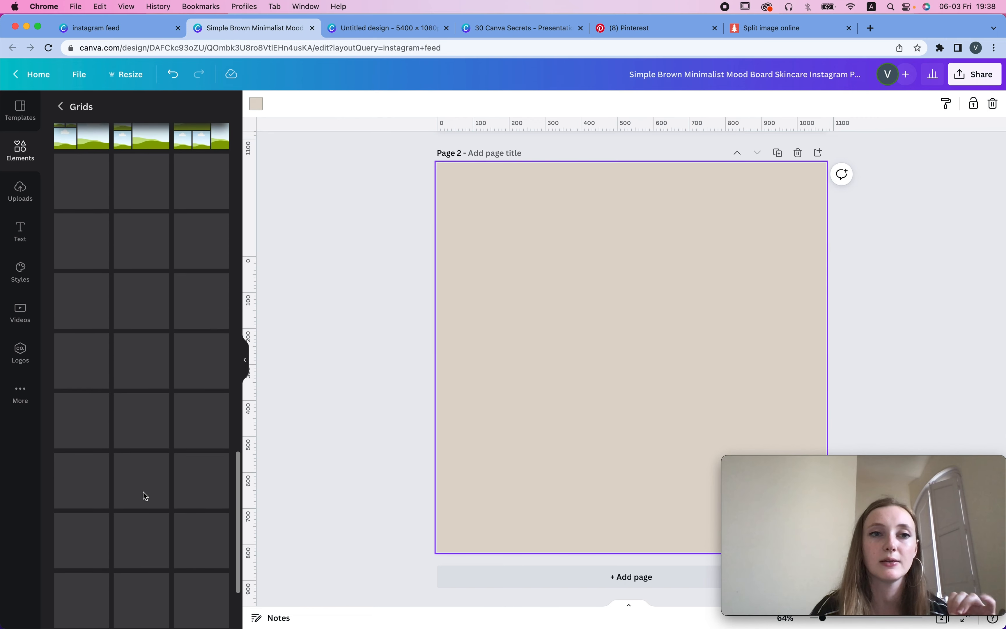
scroll(145, 495, "down", 5)
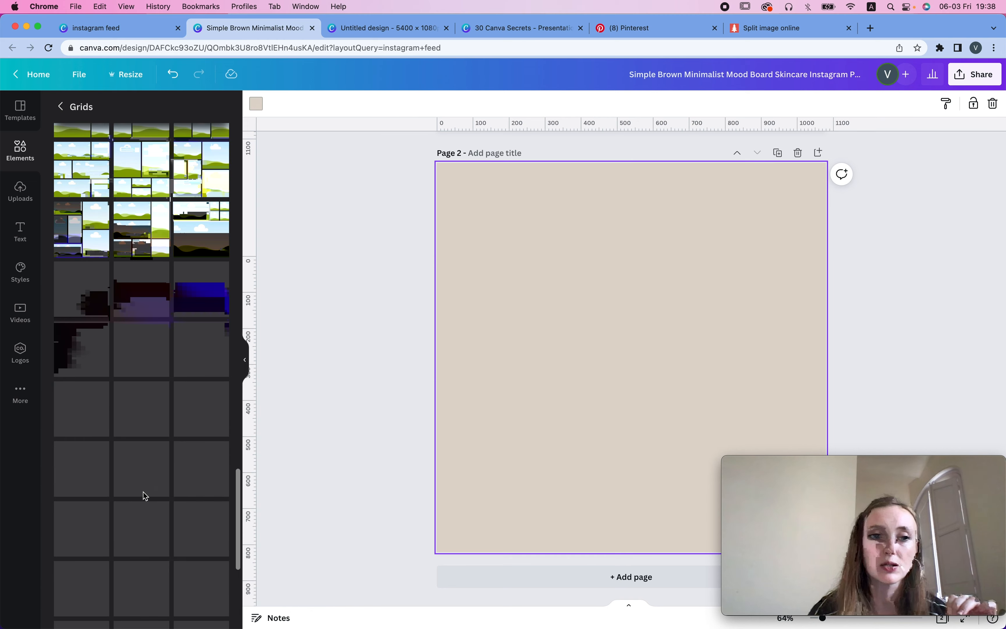
scroll(145, 496, "down", 7)
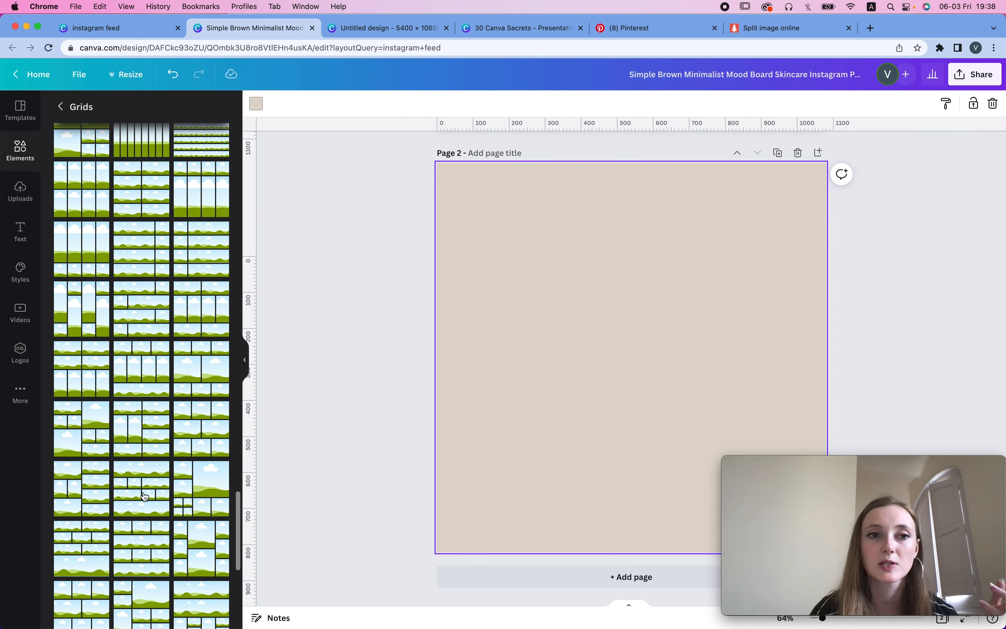
scroll(143, 492, "down", 5)
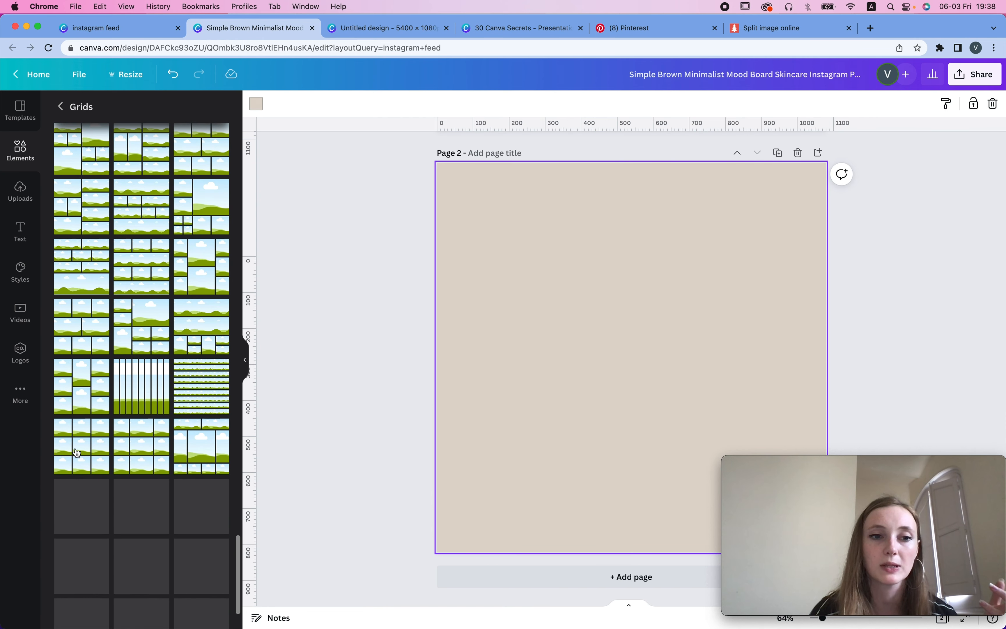
left_click(77, 449)
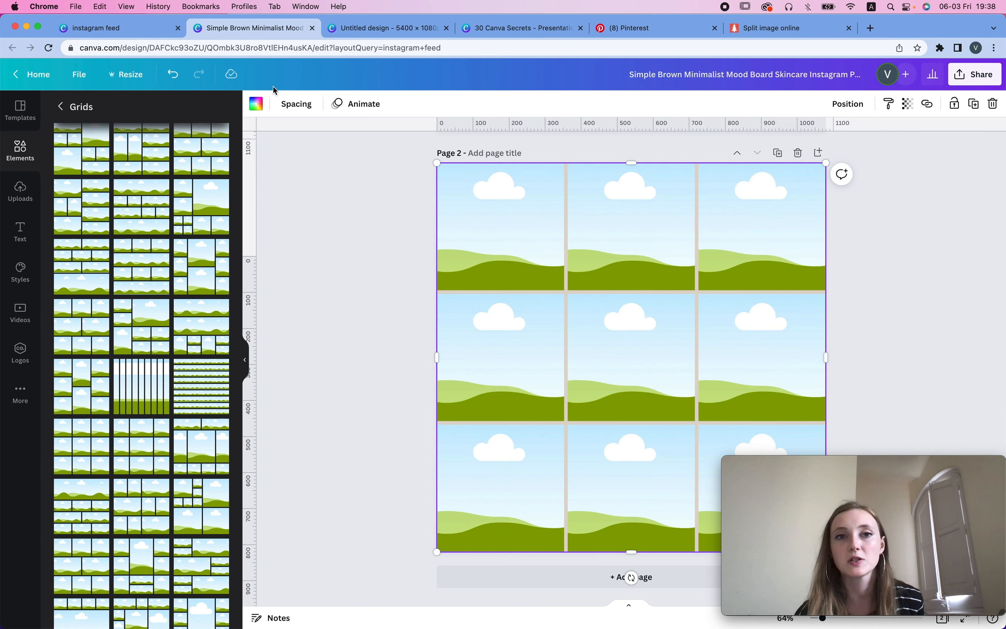
Set the grid spacing to 0 and place two vertical and two horizontal guides along the borders between the cells.
left_click(296, 104)
left_click_drag(294, 149, 288, 149)
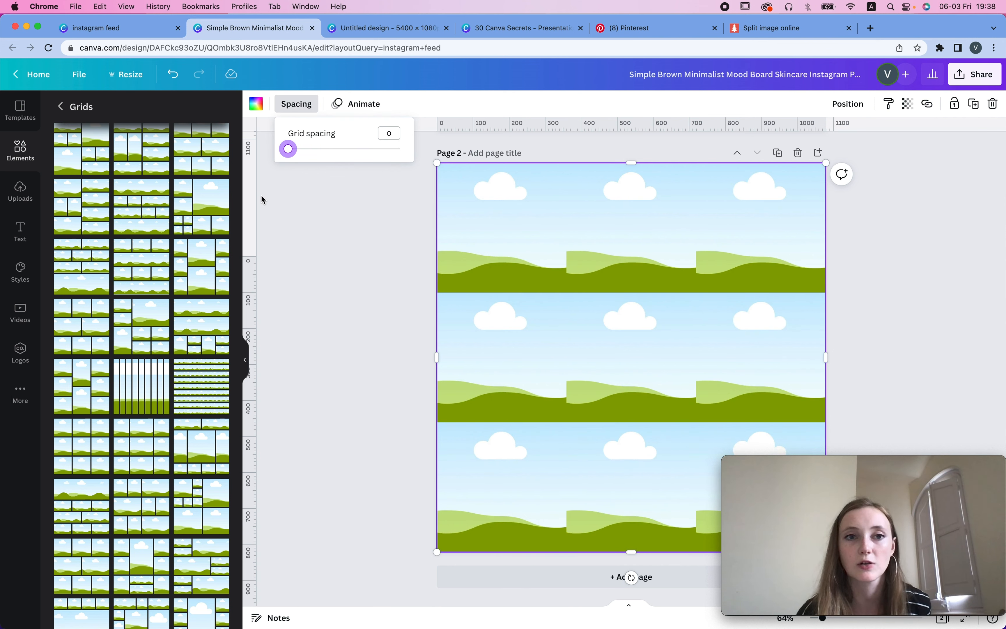
left_click_drag(256, 193, 566, 198)
left_click_drag(254, 202, 696, 201)
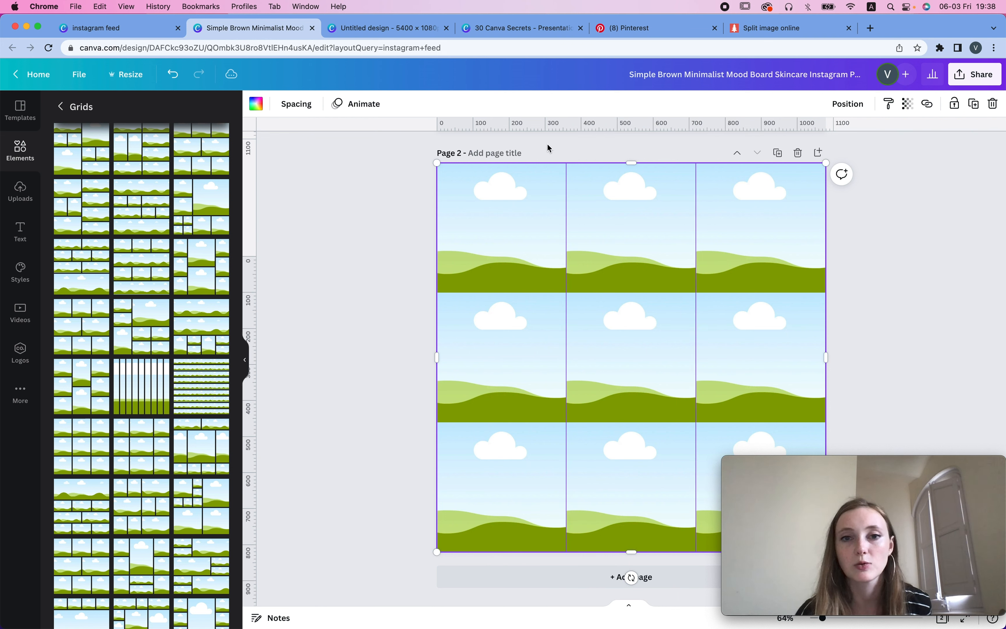
left_click_drag(536, 125, 539, 292)
left_click_drag(516, 119, 524, 421)
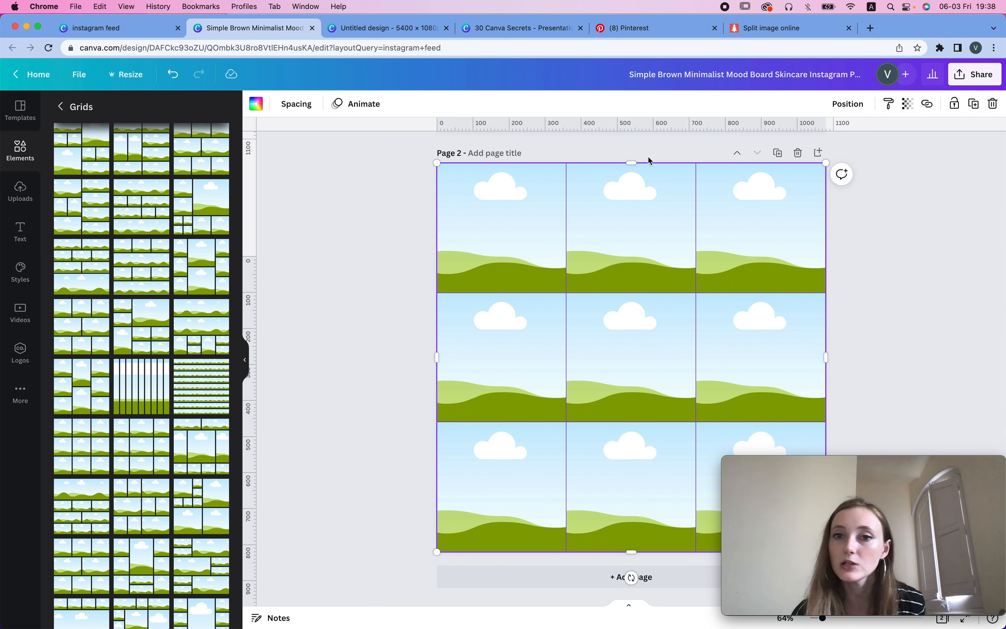
Check the uploads and the split-image page, and switch to the Hyperlinks page of the 30 Canva Secrets presentation.
left_click(18, 201)
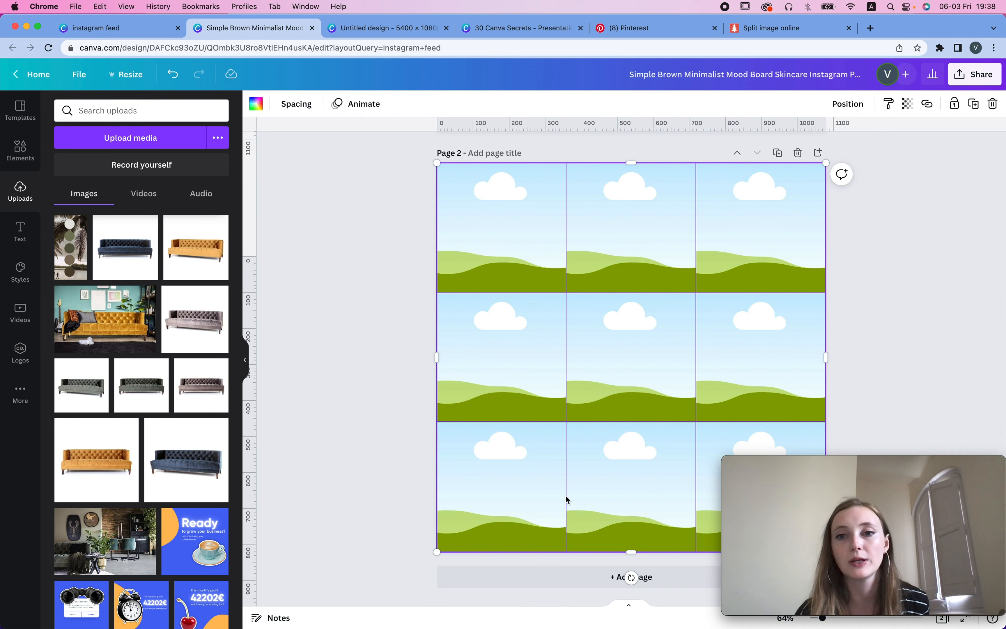
left_click(760, 32)
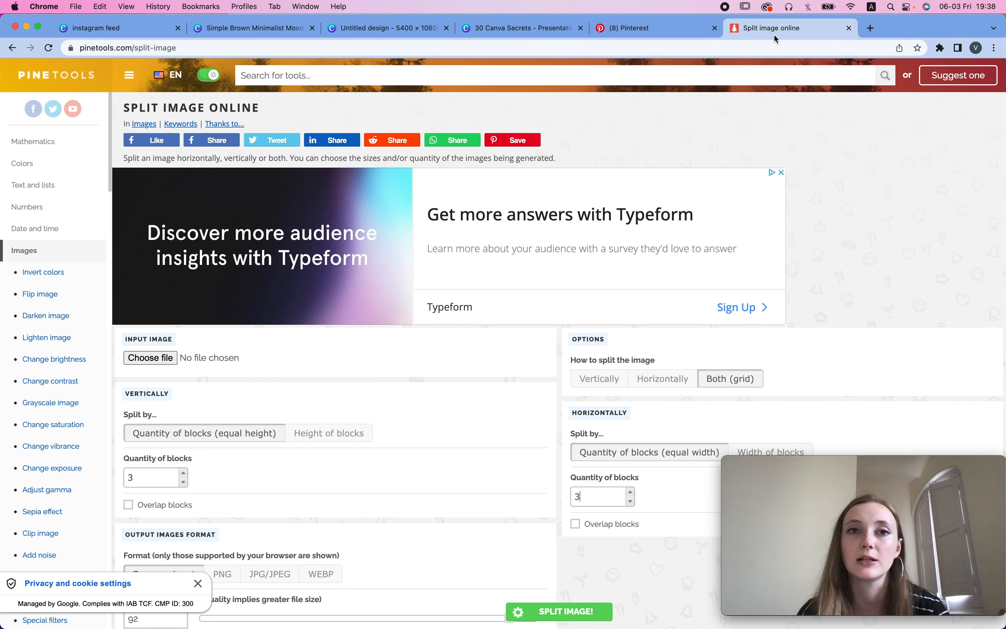
left_click(507, 32)
scroll(498, 530, "down", 15)
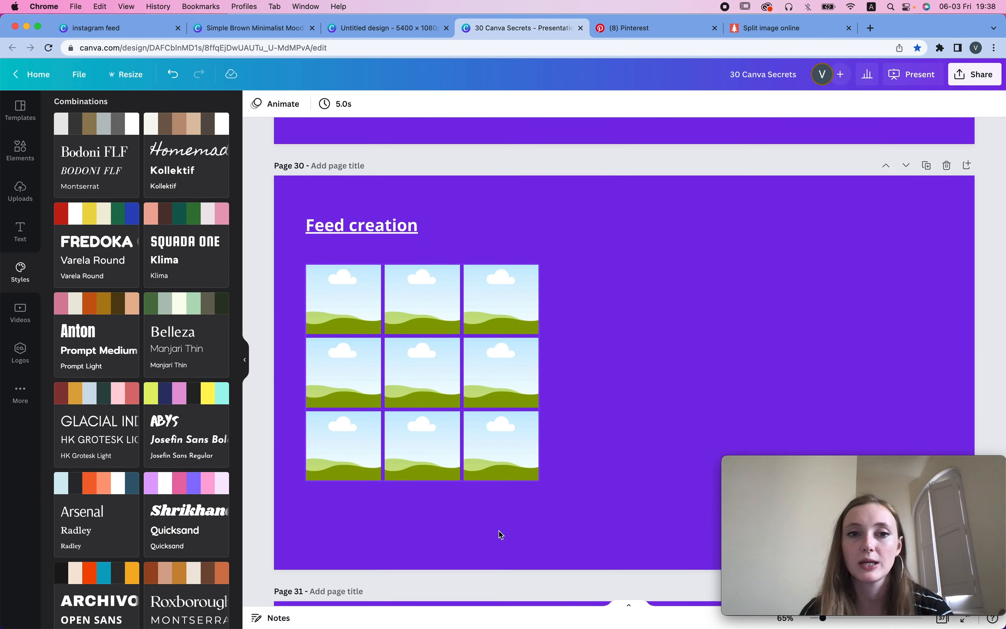
scroll(499, 531, "up", 3)
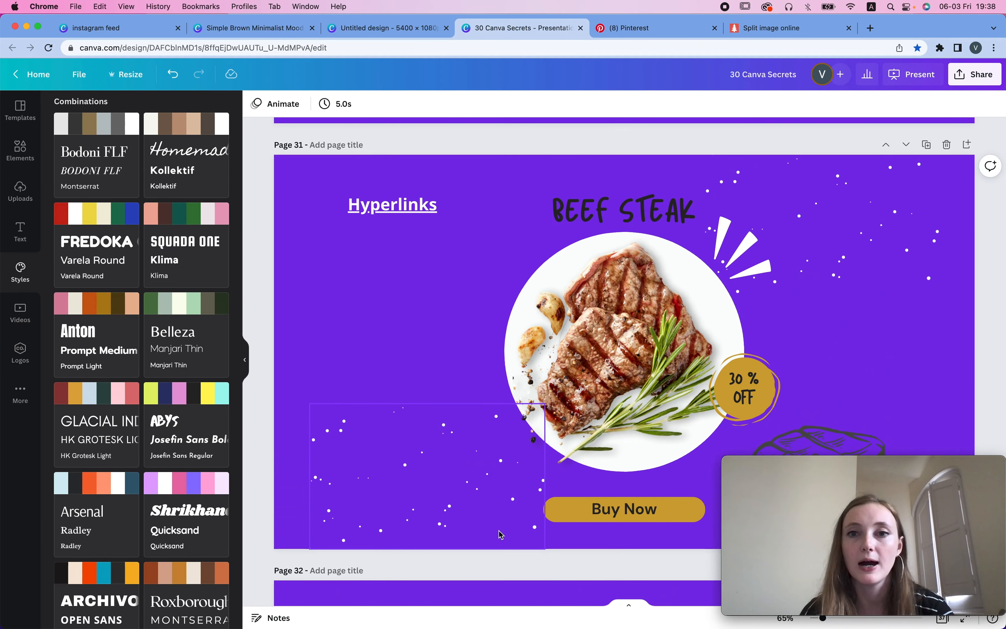
left_click(695, 509)
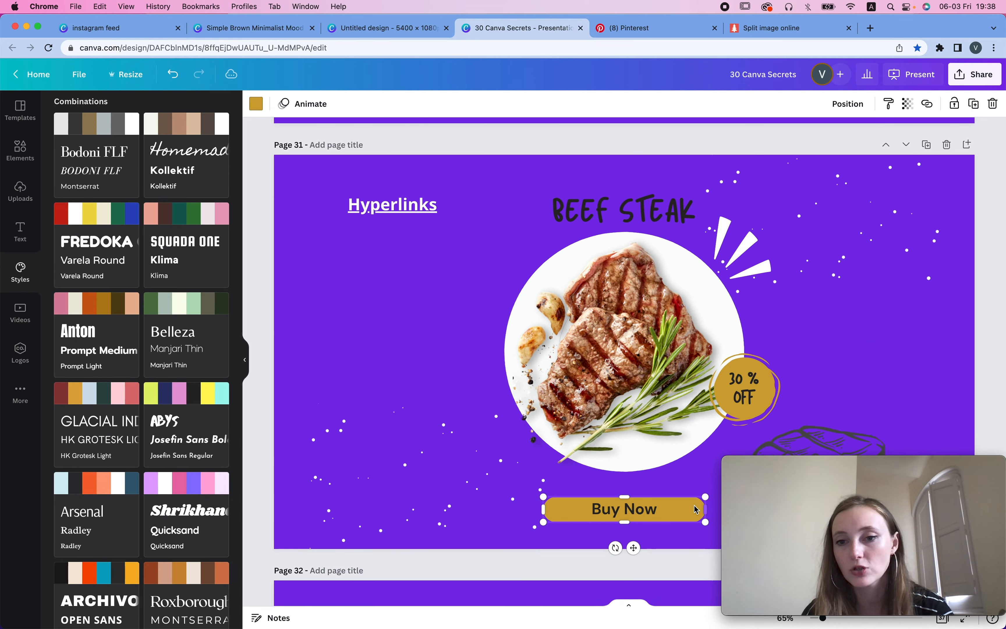
left_click(931, 106)
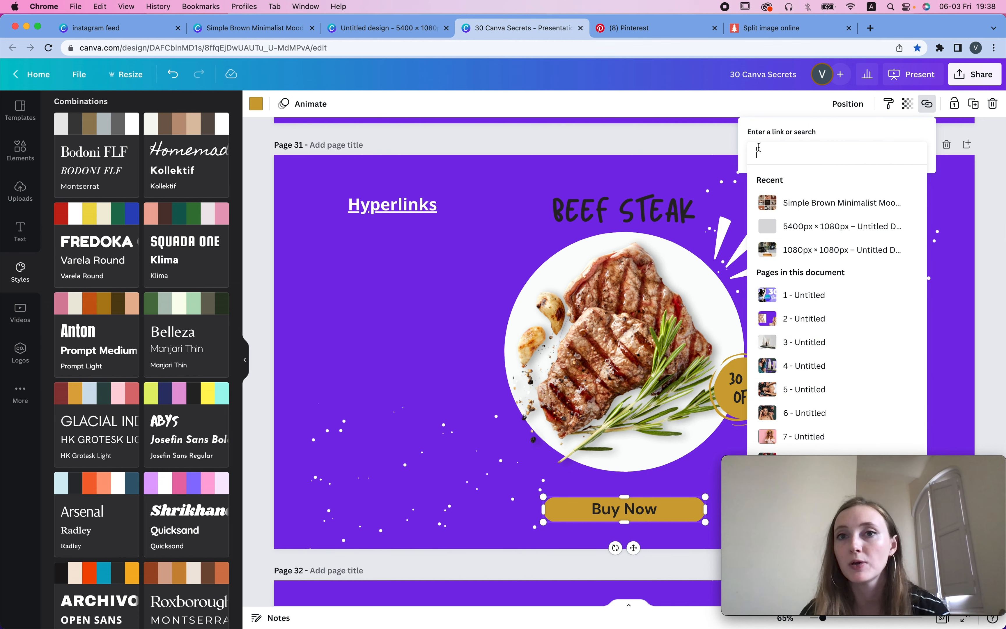
left_click(777, 28)
left_click(446, 47)
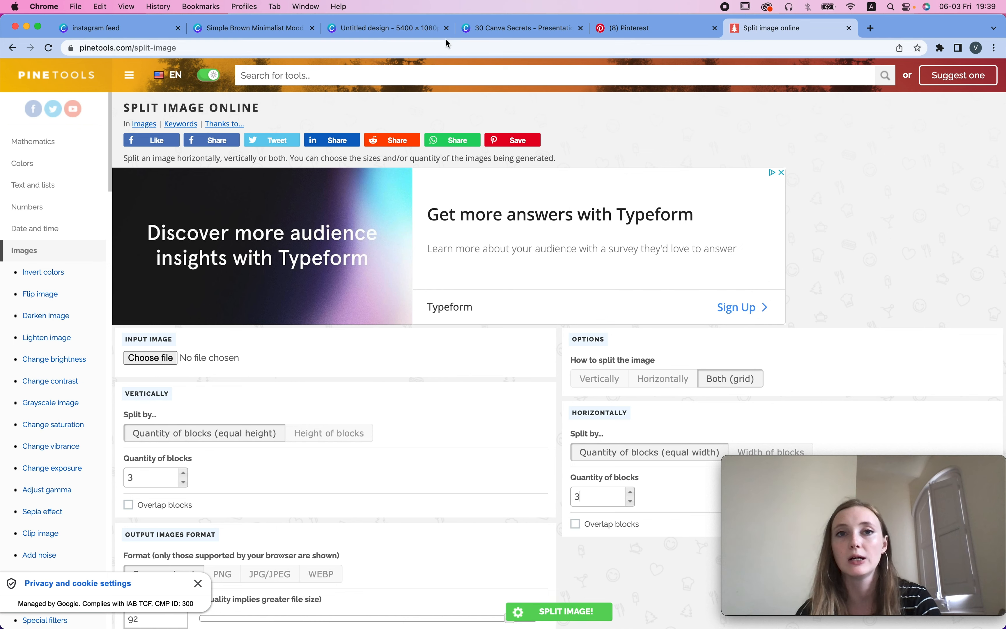
key("super+c")
left_click(676, 27)
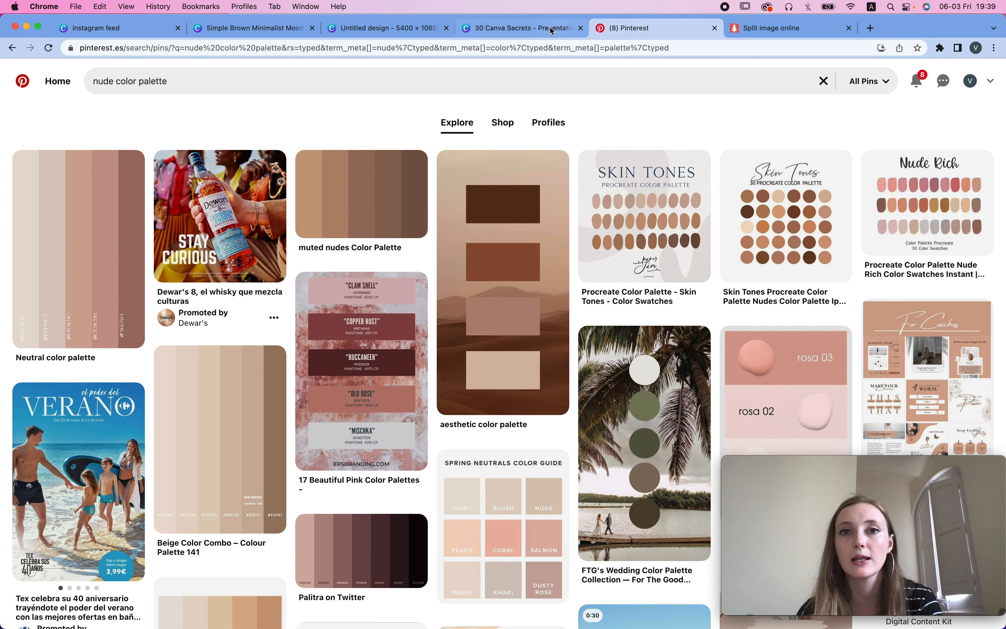
left_click(552, 31)
left_click(789, 149)
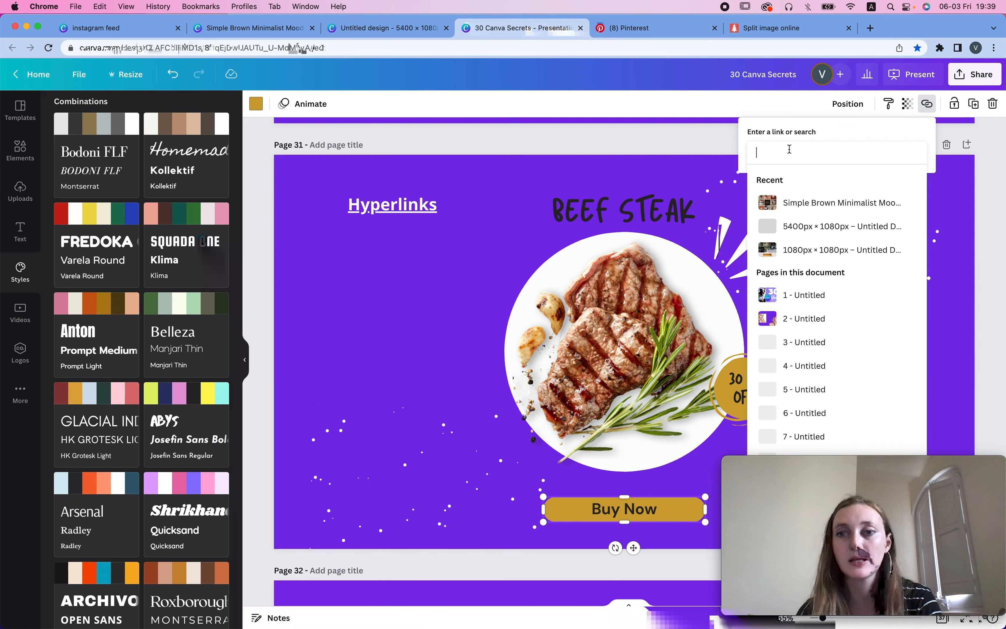
key("super+v")
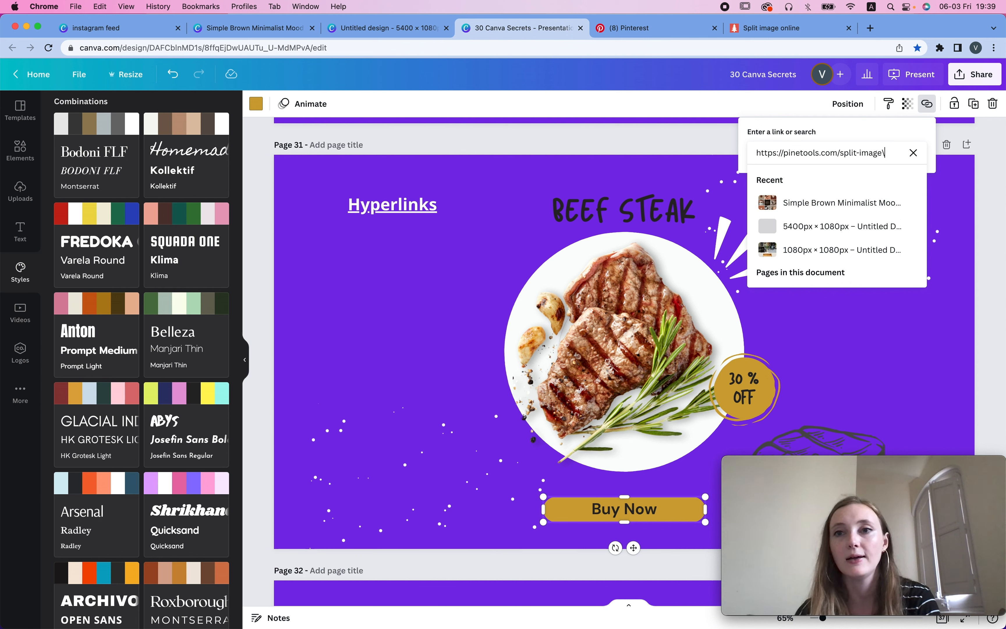
key("Return")
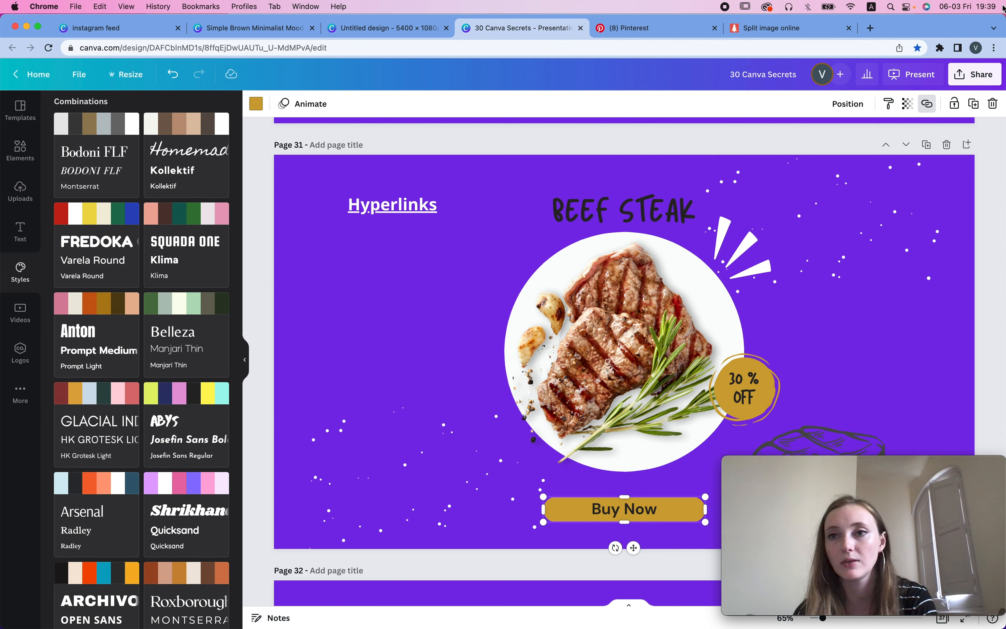
left_click(932, 104)
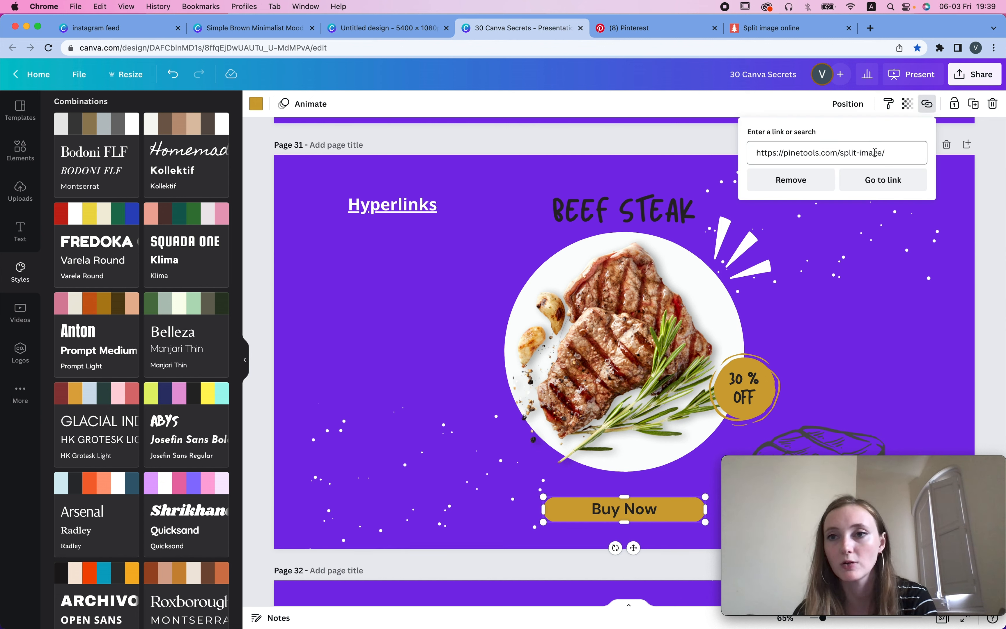
left_click(963, 192)
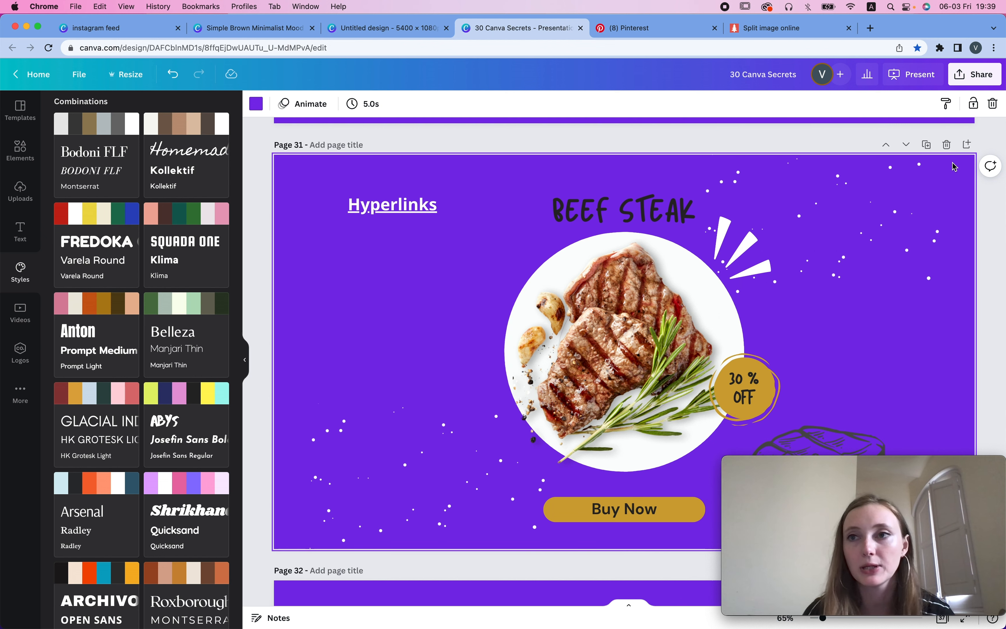
Look through the presentation's download file types, including PDF Standard, and leave the download settings without downloading.
left_click(999, 78)
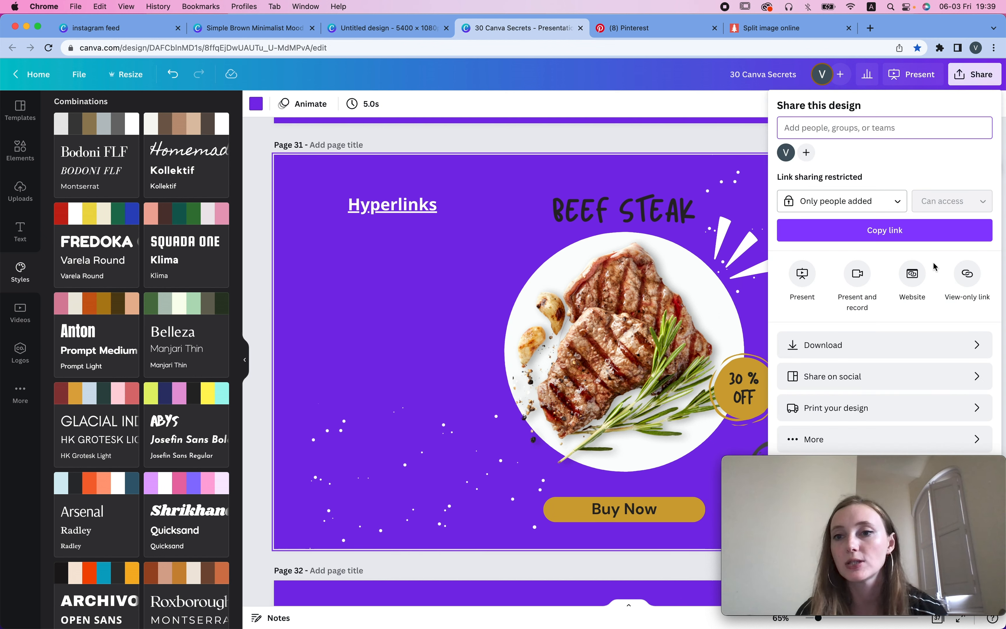
left_click(925, 359)
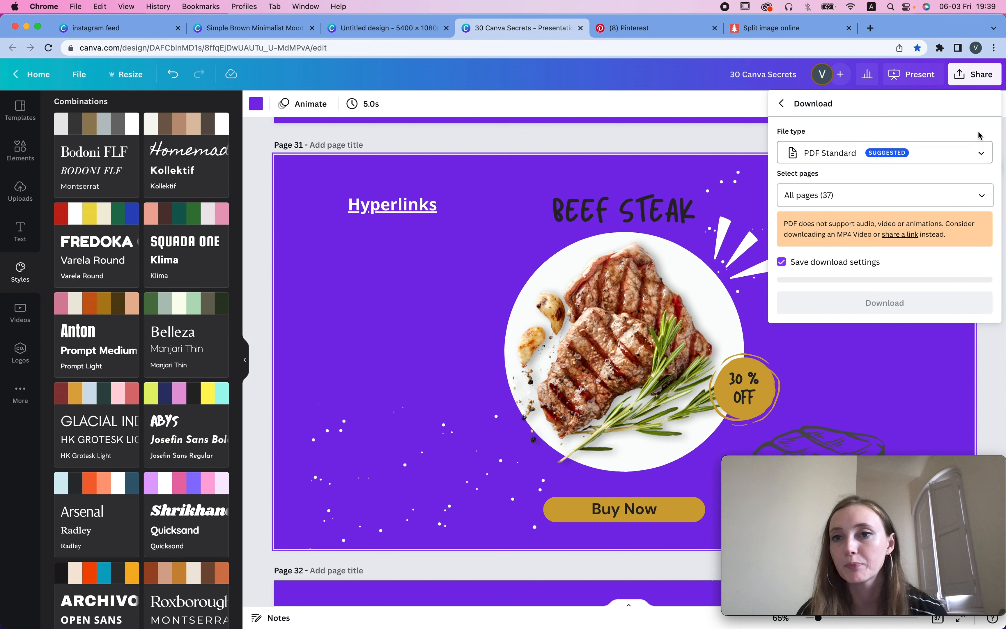
left_click(976, 160)
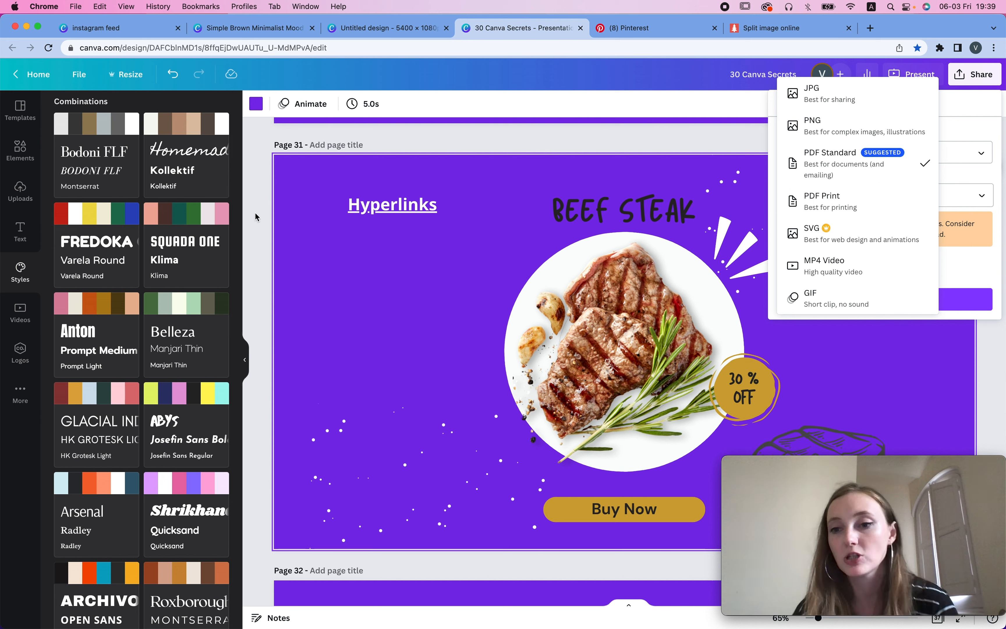
key("Escape")
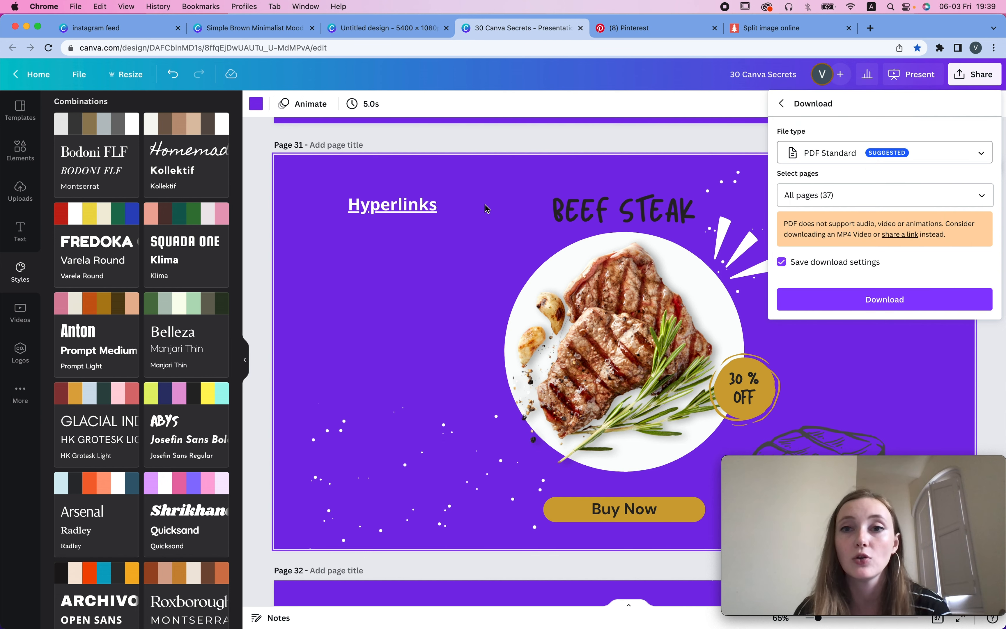
scroll(486, 204, "down", 10)
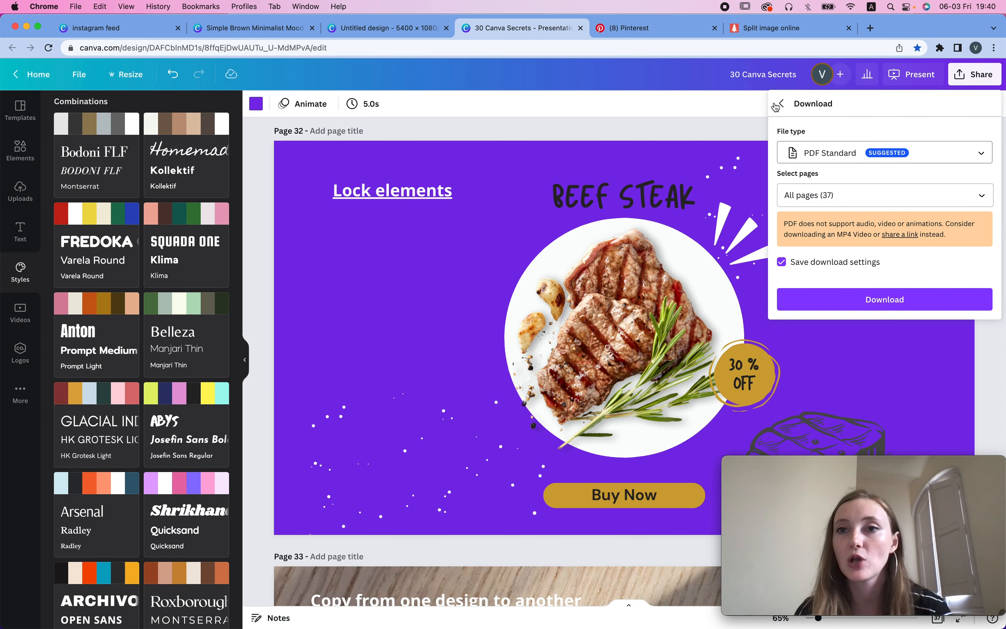
left_click(780, 104)
left_click(677, 158)
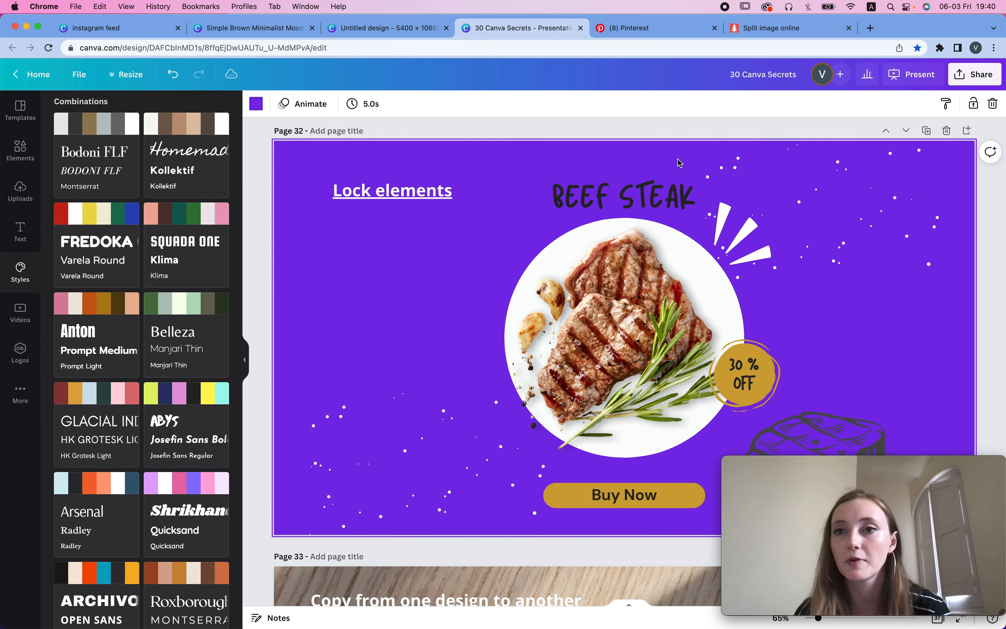
Unlock and relock the steak image on the Lock elements page, and delete all the unlocked elements around it.
left_click(655, 314)
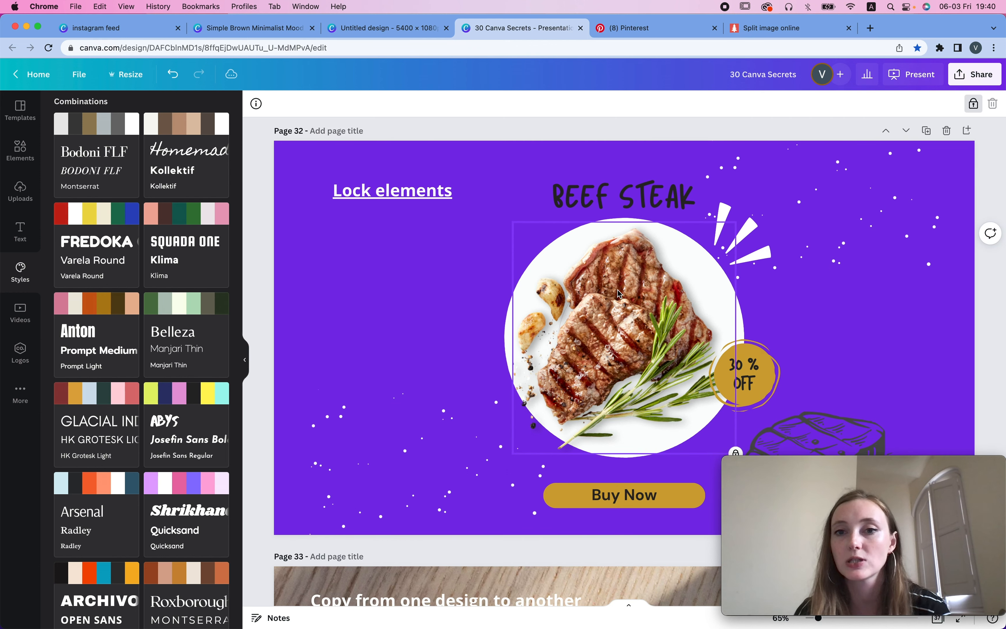
left_click(975, 107)
left_click(952, 103)
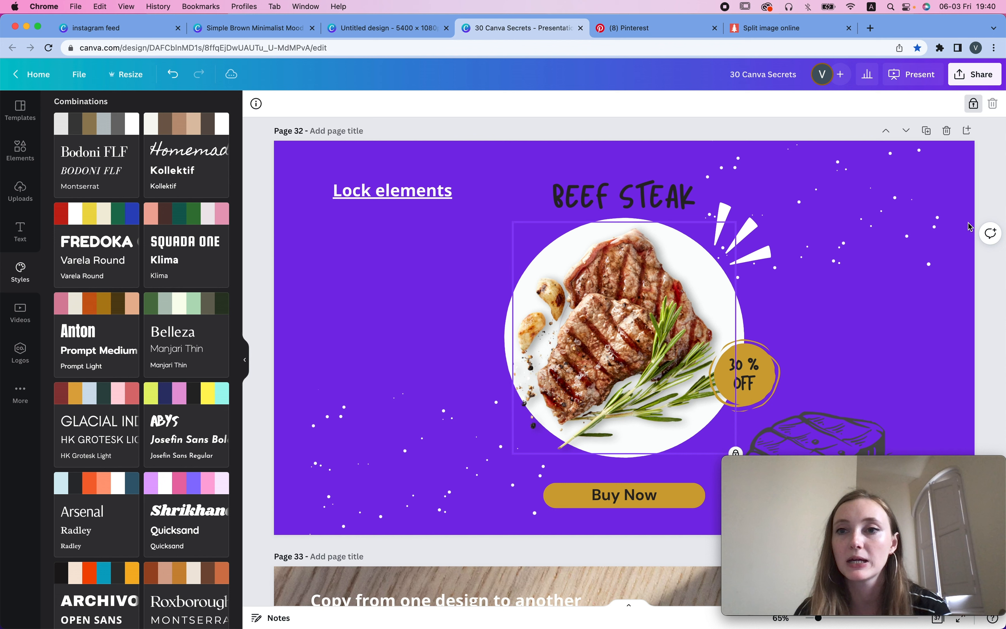
left_click_drag(343, 149, 959, 446)
key("Delete")
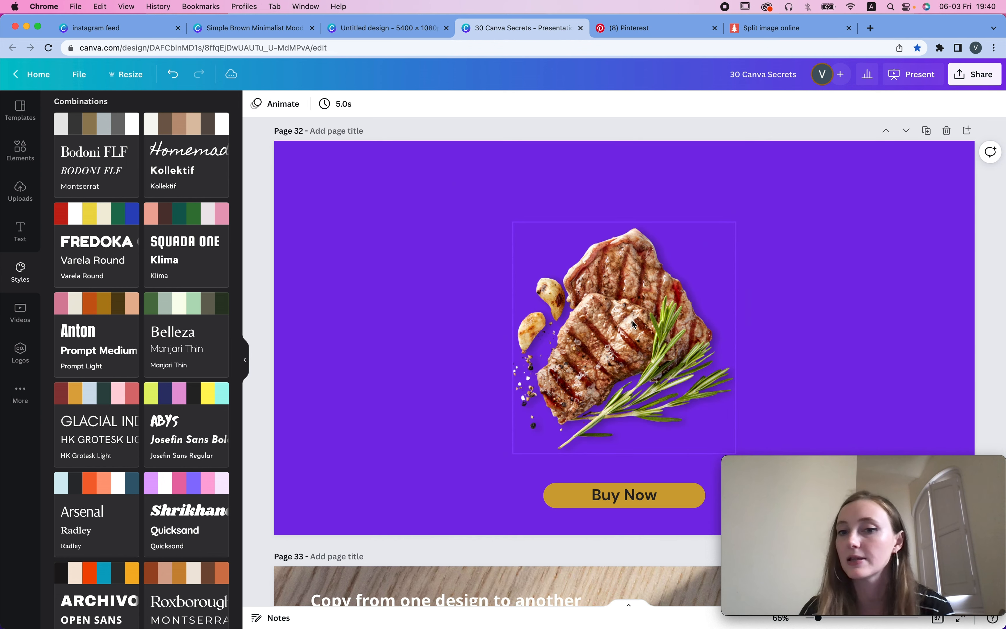
left_click(660, 295)
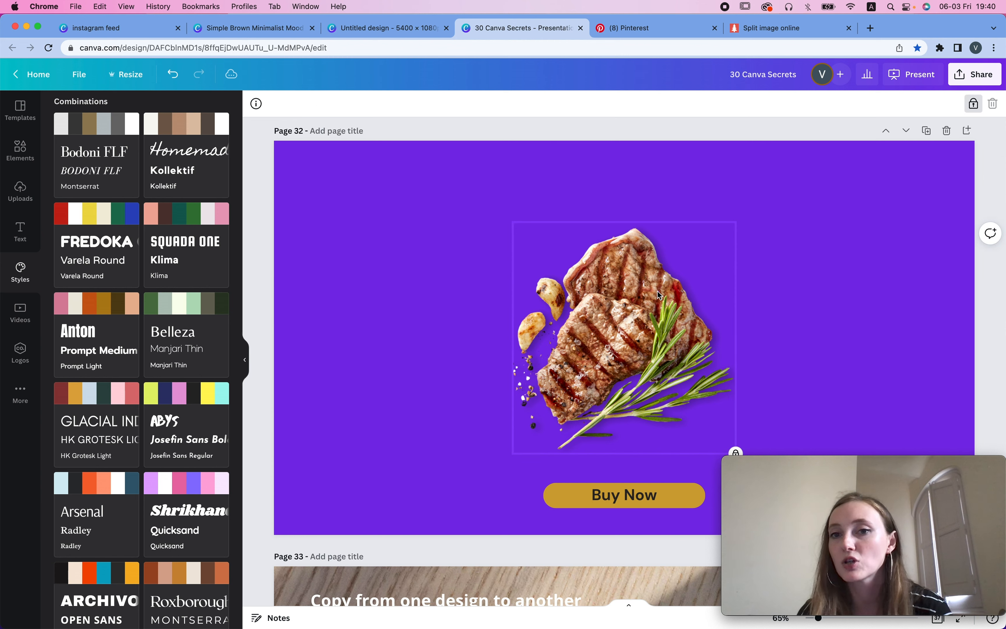
left_click(828, 185)
key("Delete")
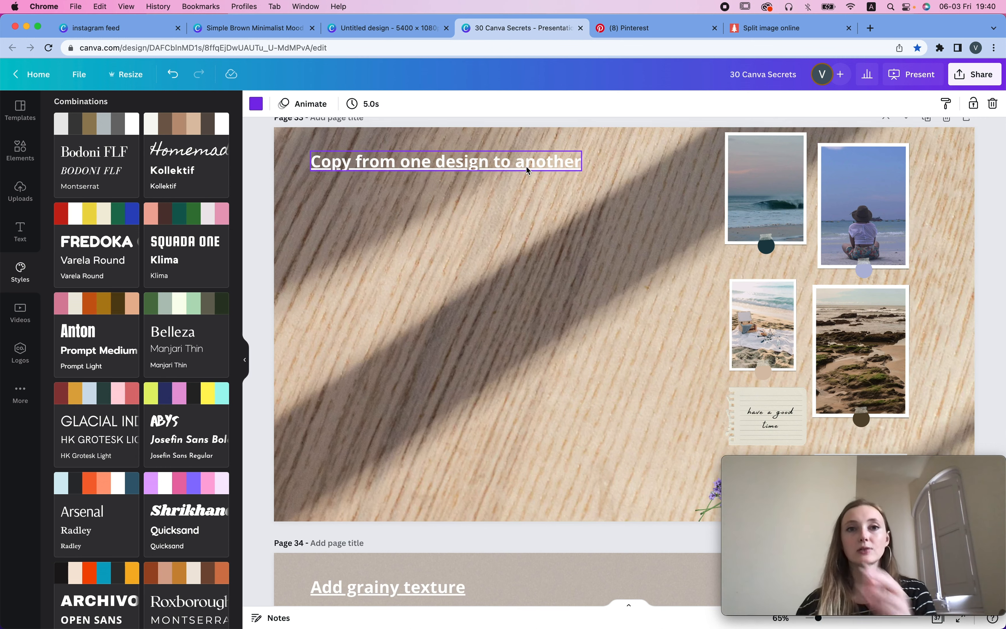
Open the pink-and-black Happy Birthday template from the Instagram feed search results and copy its portrait photo.
left_click(235, 29)
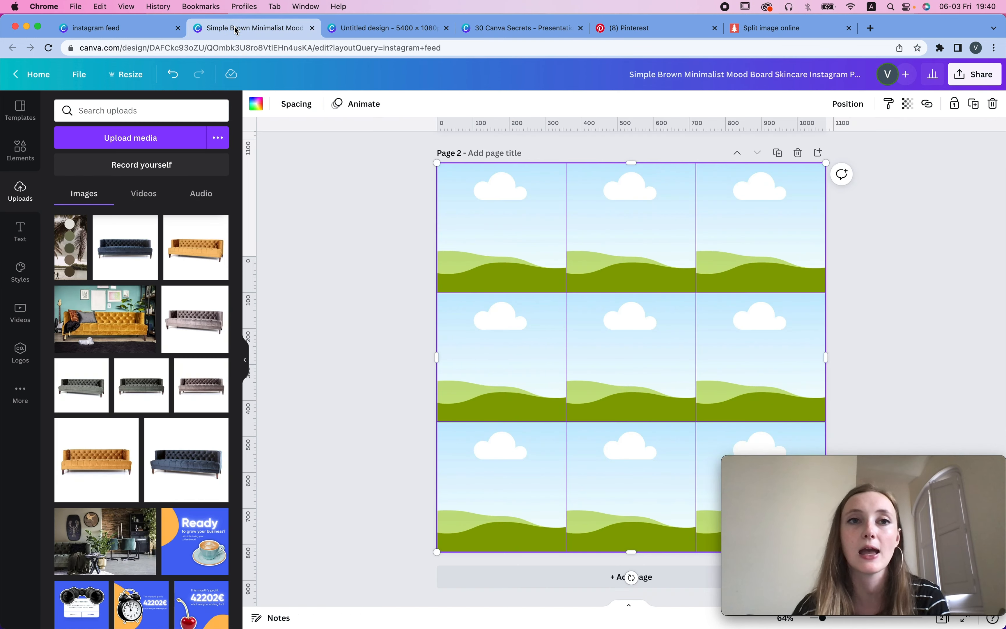
left_click(152, 30)
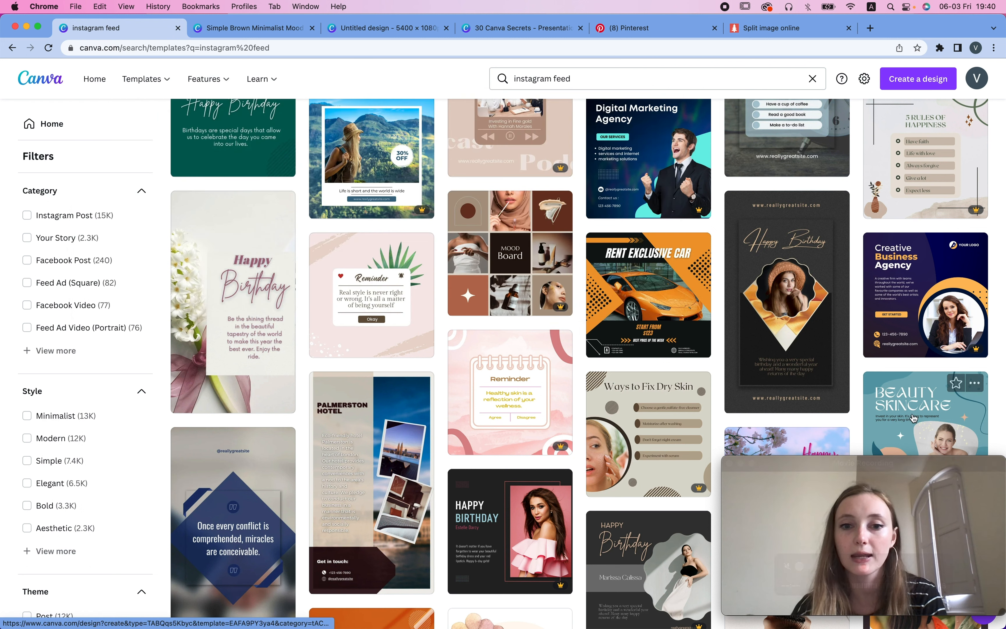
left_click(516, 553)
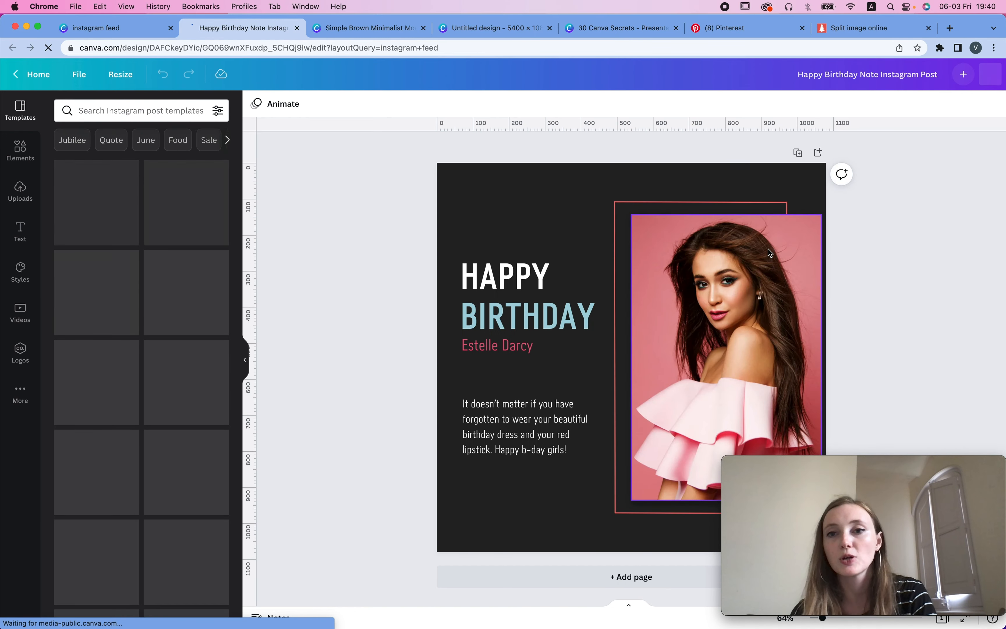
left_click(768, 234)
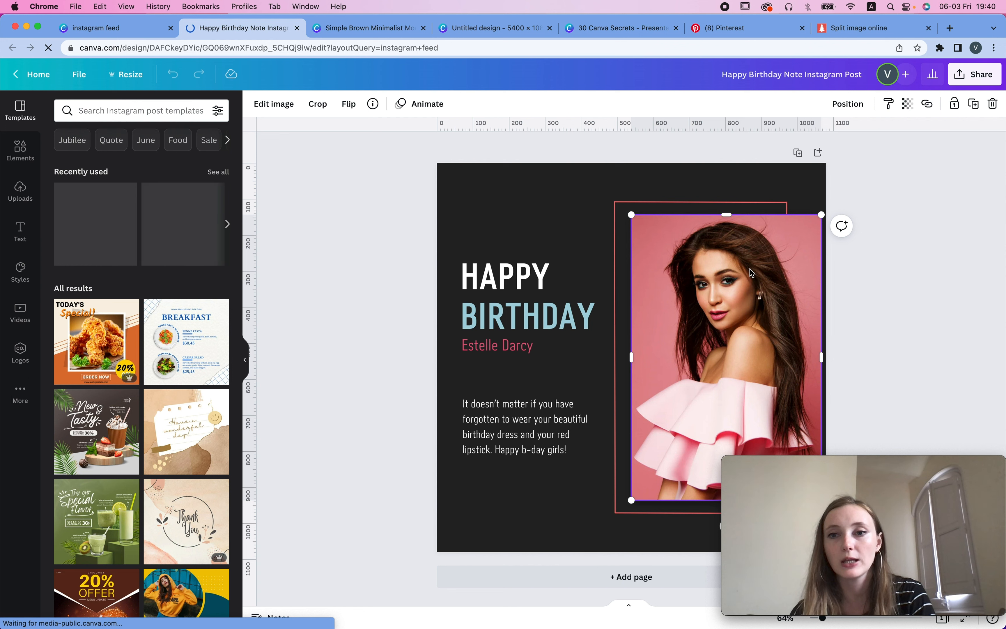
right_click(750, 269)
left_click(803, 293)
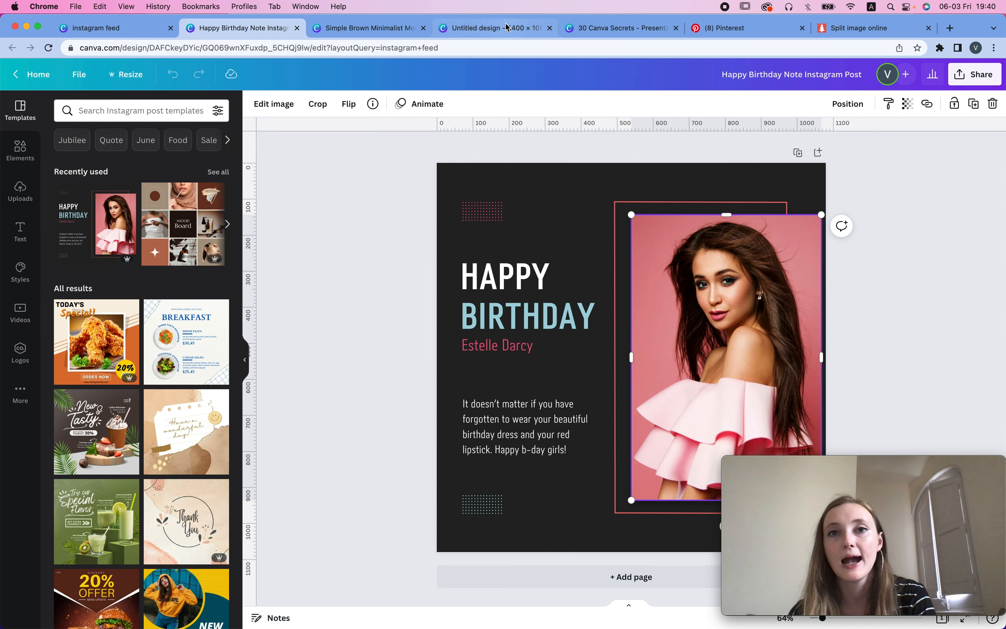
Paste the copied portrait photo onto the Copy from one design to another page of the 30 Canva Secrets presentation.
left_click(621, 28)
left_click(532, 31)
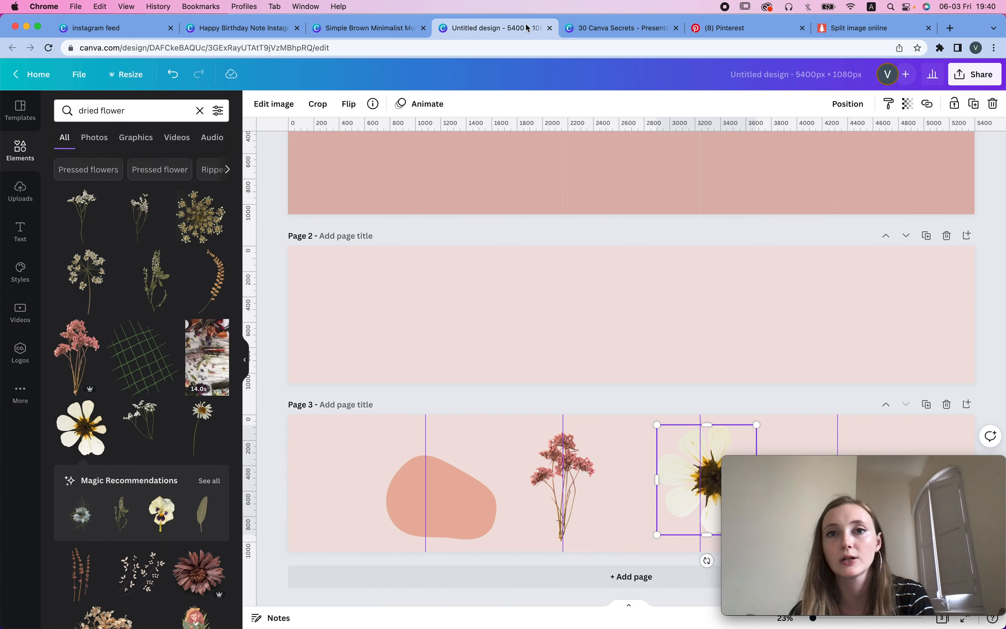
left_click(631, 29)
right_click(536, 305)
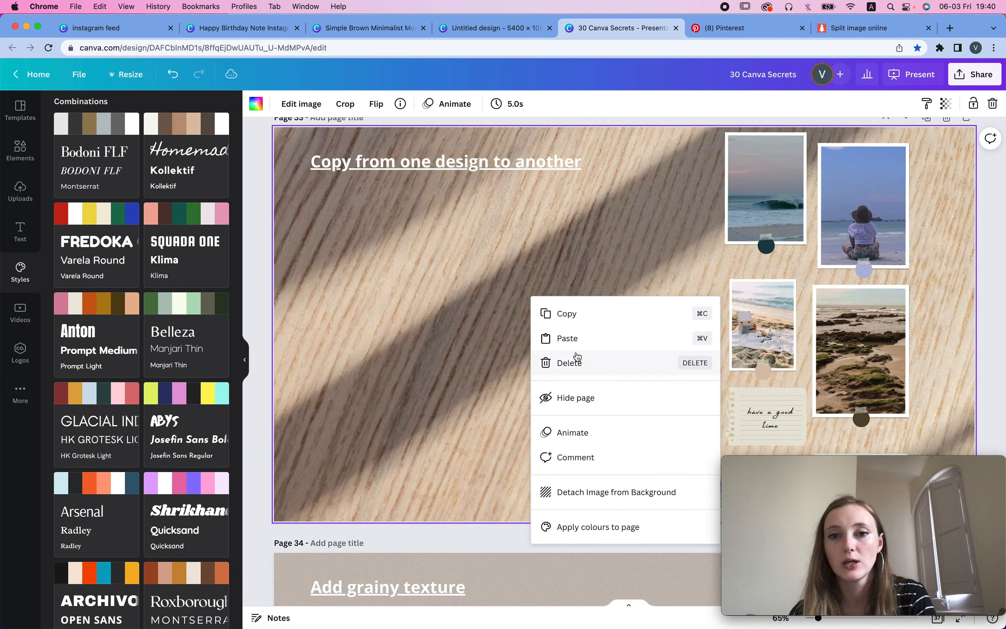
left_click(570, 340)
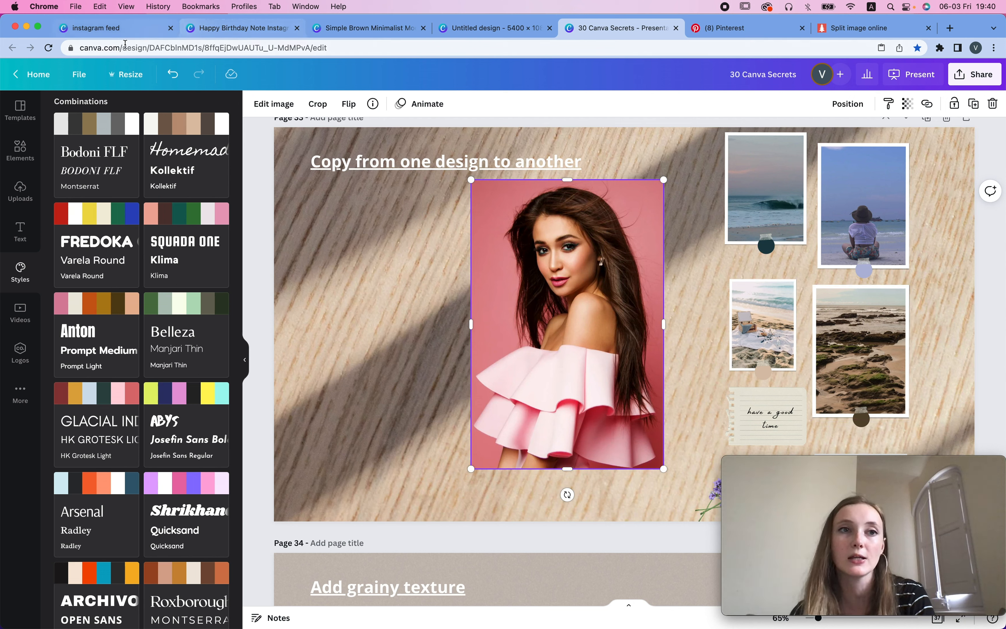
Return to the template search page and search the templates for moodboard.
left_click(96, 27)
triple_click(536, 78)
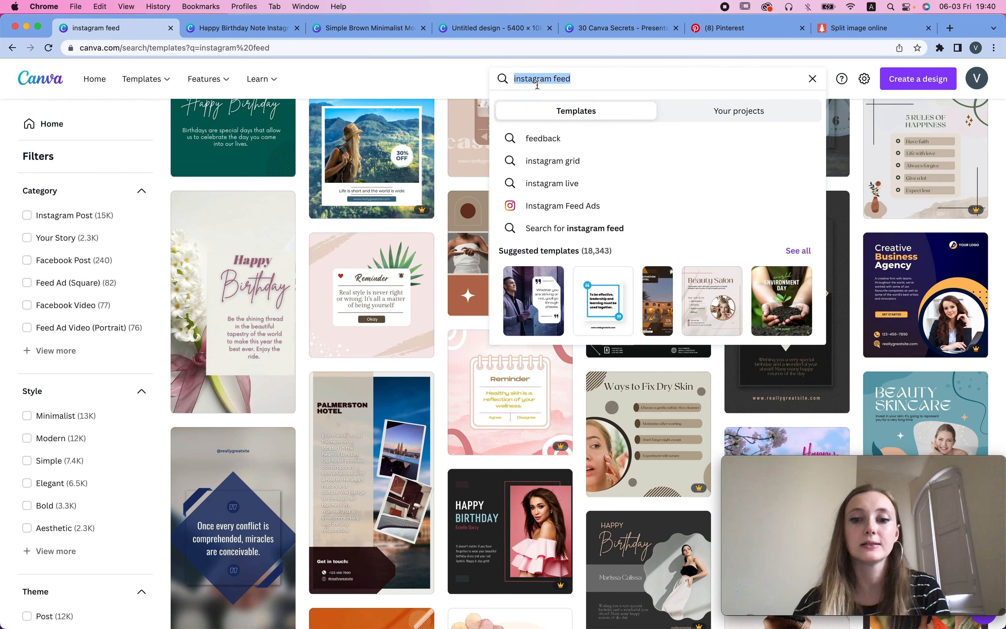
type("moodboard")
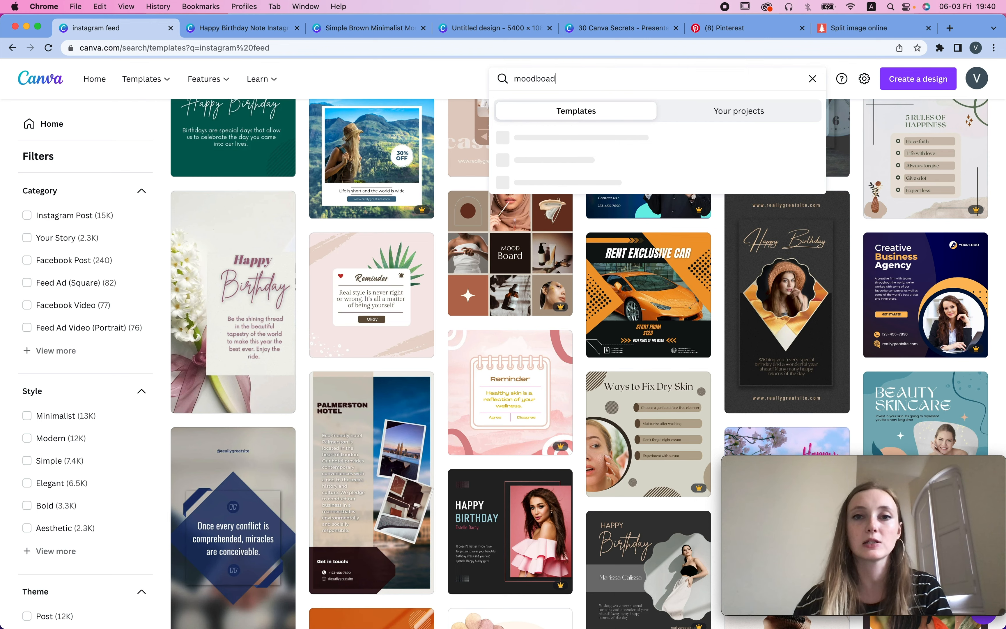
key("Return")
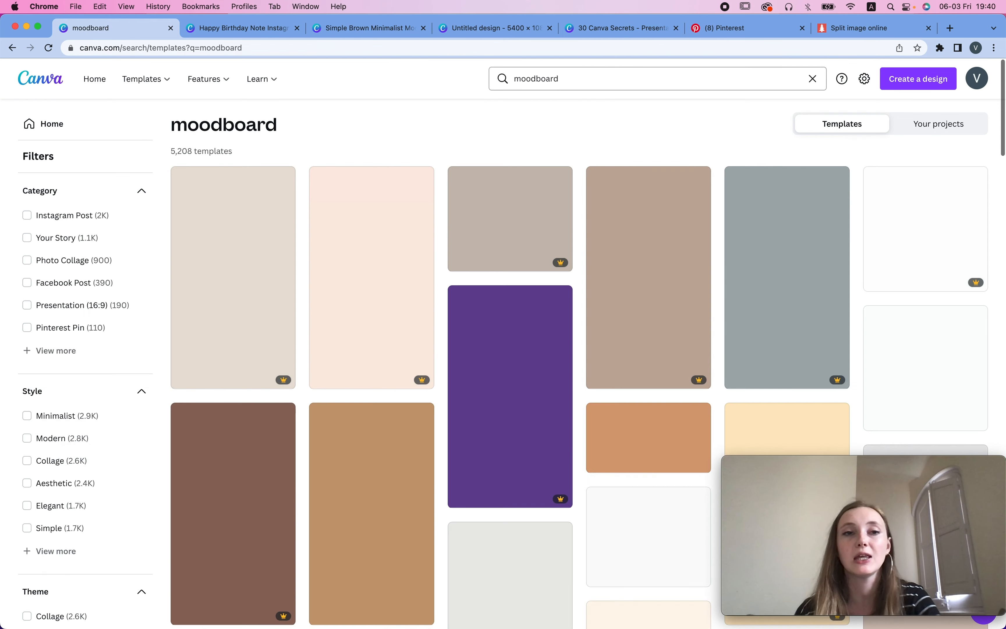
Browse the moodboard templates and open the Minimalist Neutral Beige Moodboard Desktop Wallpaper.
scroll(711, 267, "down", 4)
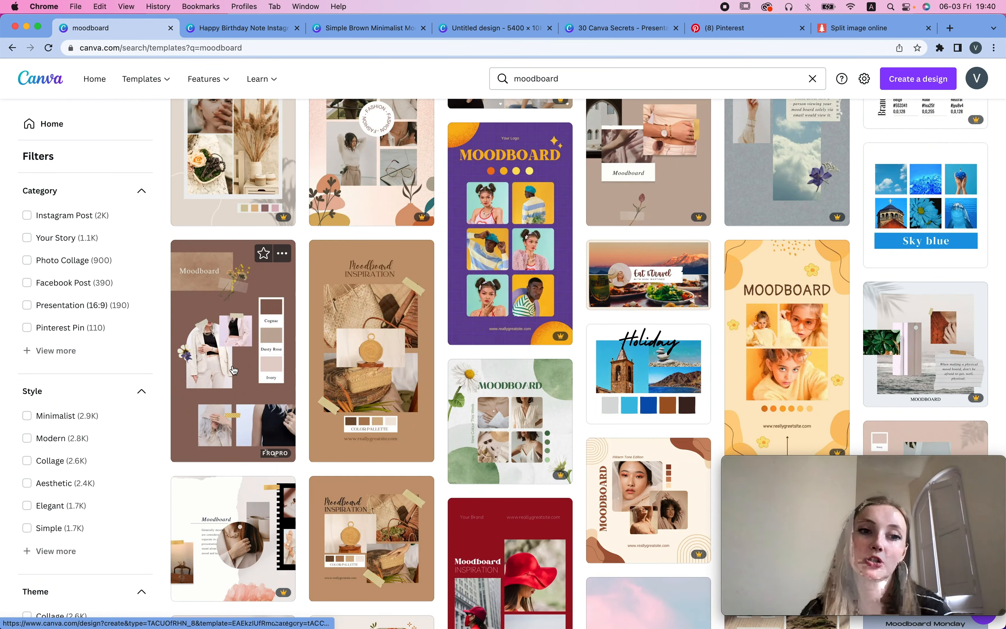
scroll(214, 370, "down", 11)
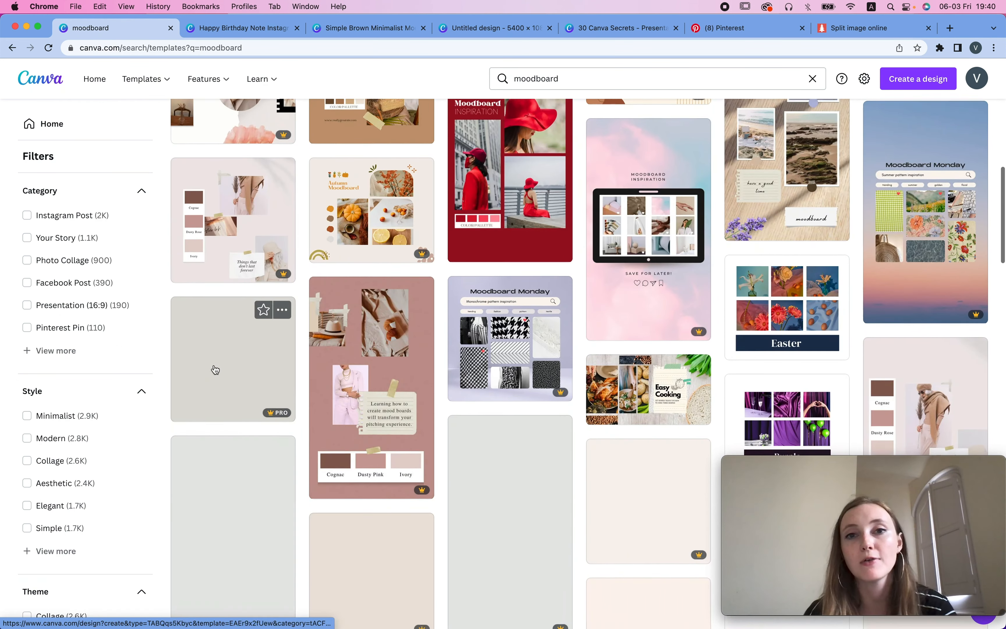
scroll(642, 410, "down", 11)
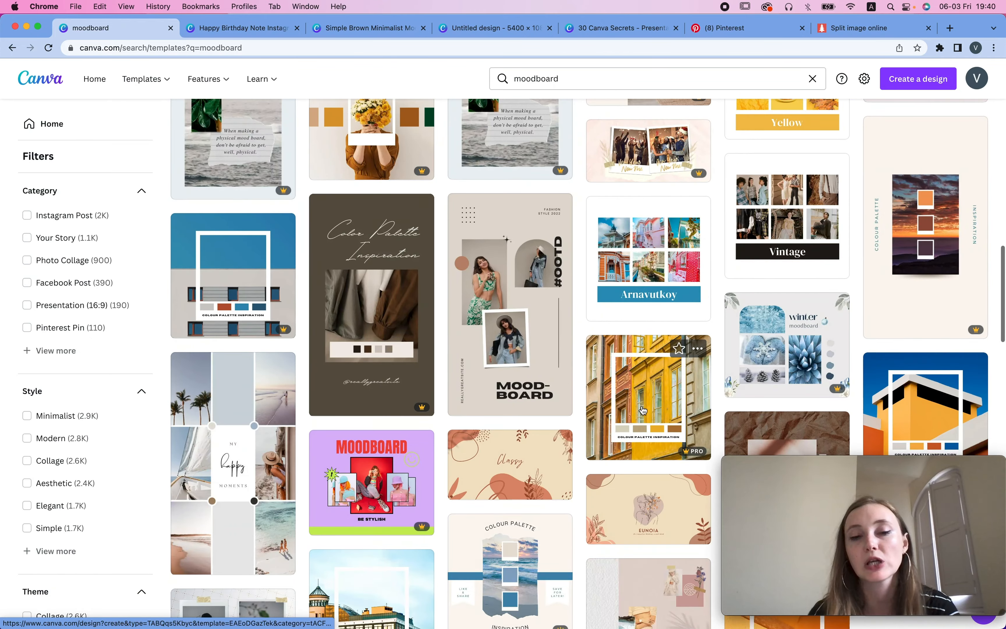
scroll(614, 318, "down", 11)
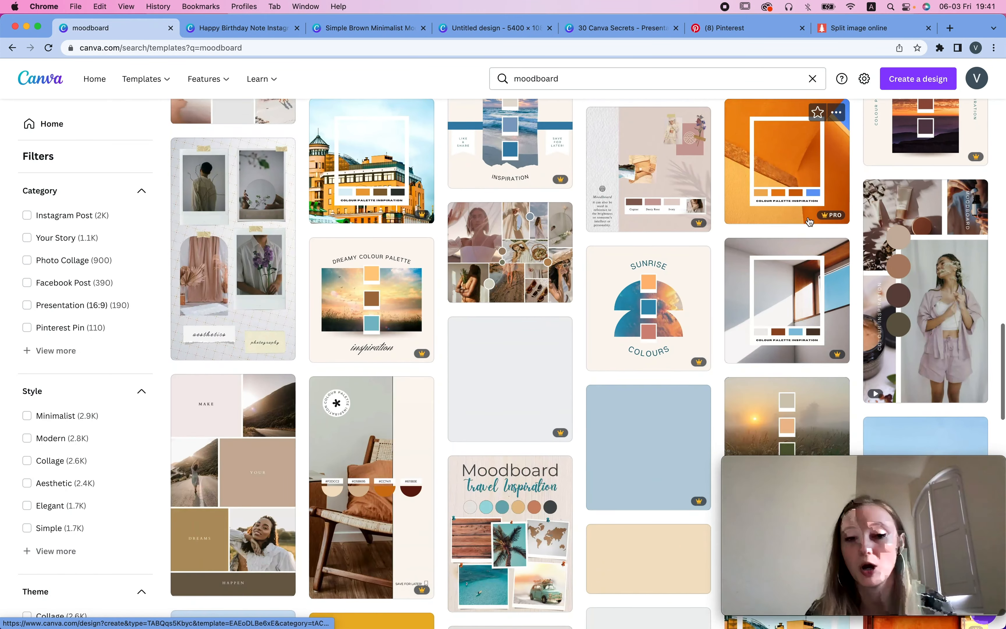
scroll(808, 221, "down", 8)
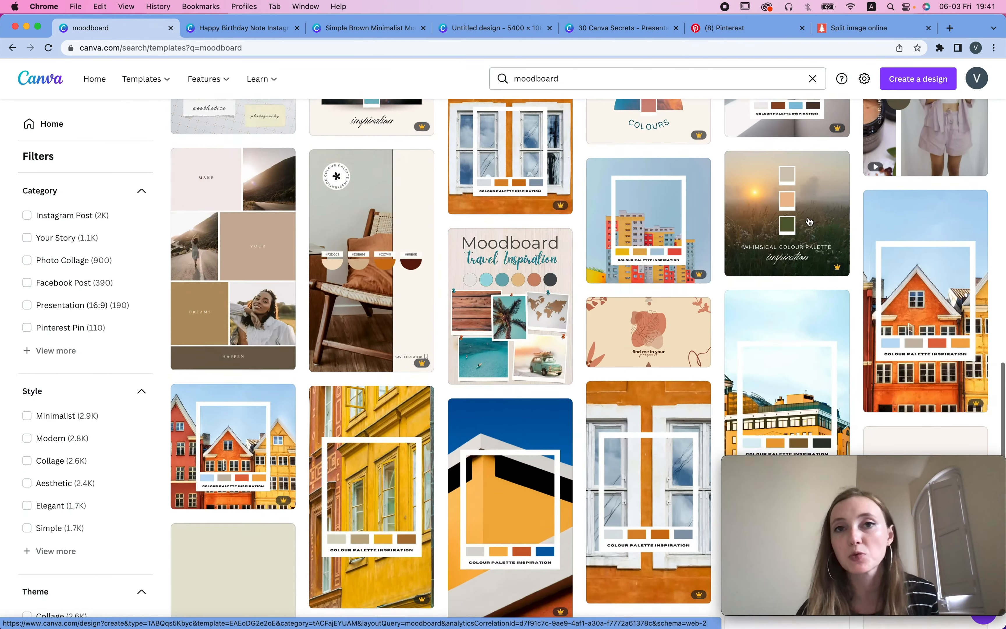
scroll(809, 222, "down", 9)
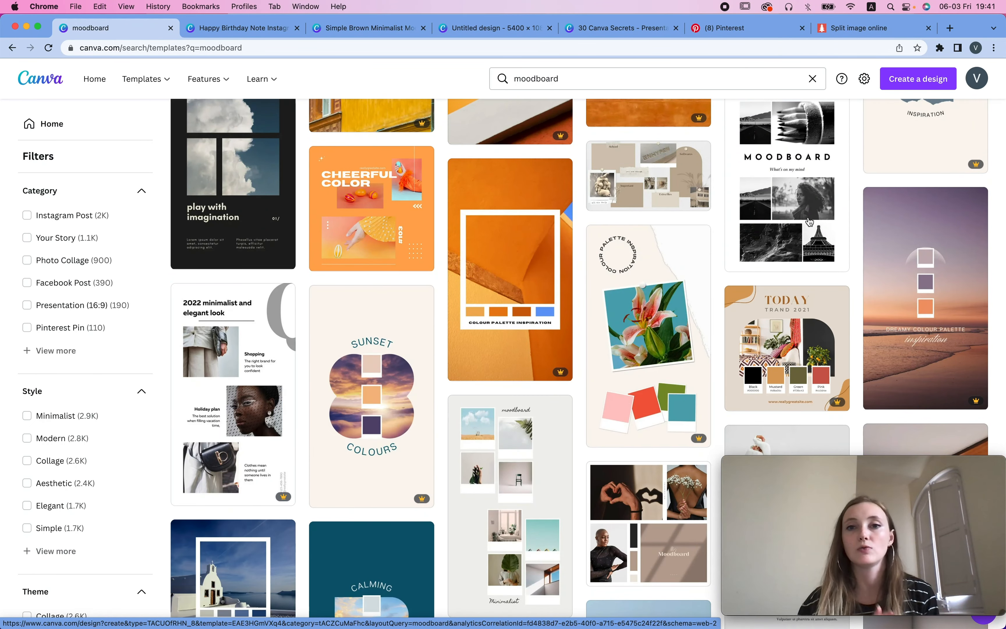
left_click(637, 183)
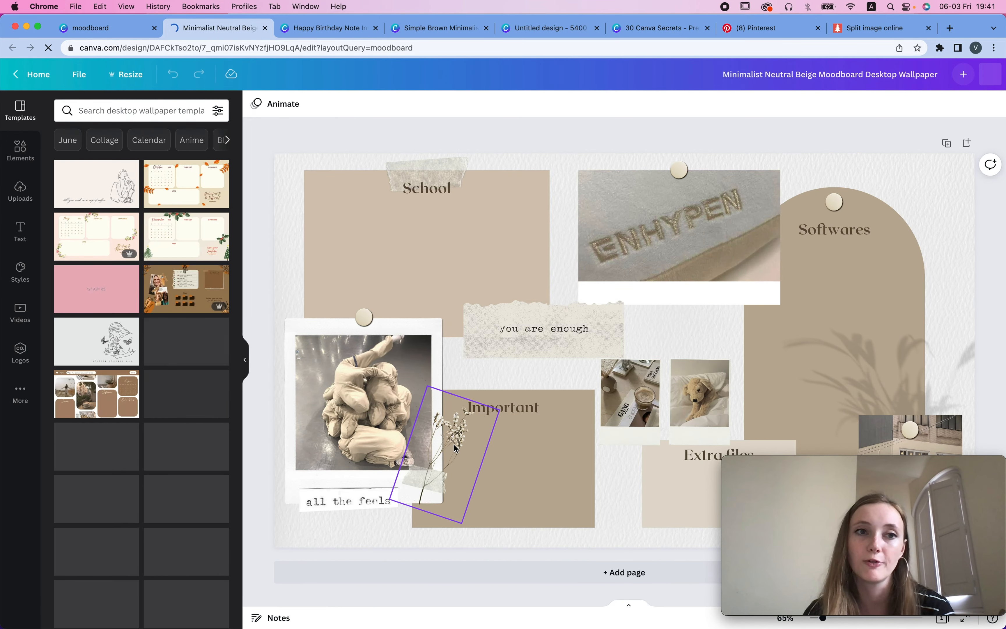
Copy the round pin above Softwares into the presentation page and place it on the portrait photo's upper-right corner.
left_click(451, 431)
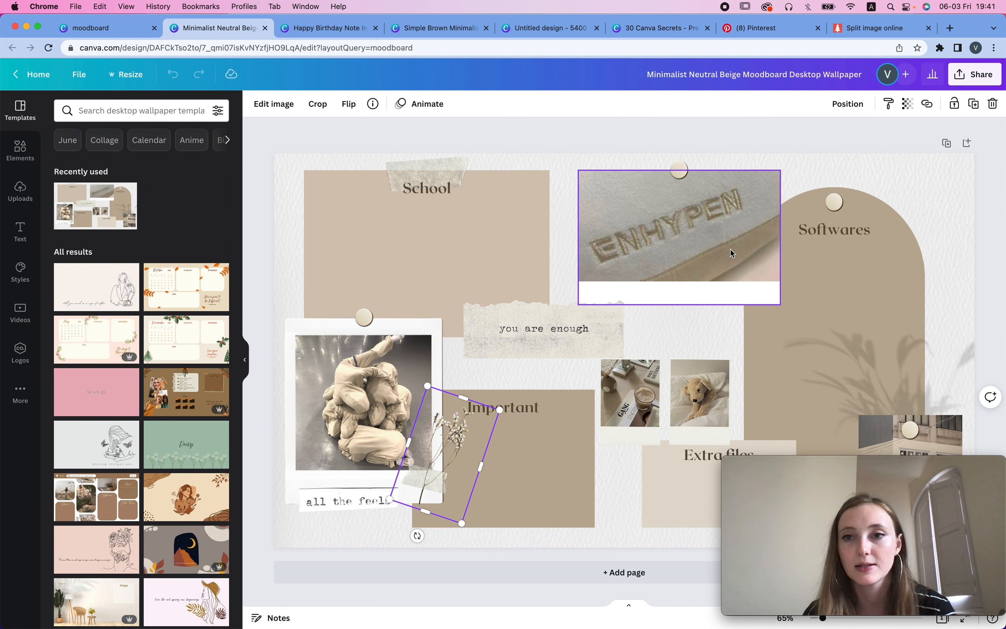
left_click(842, 208)
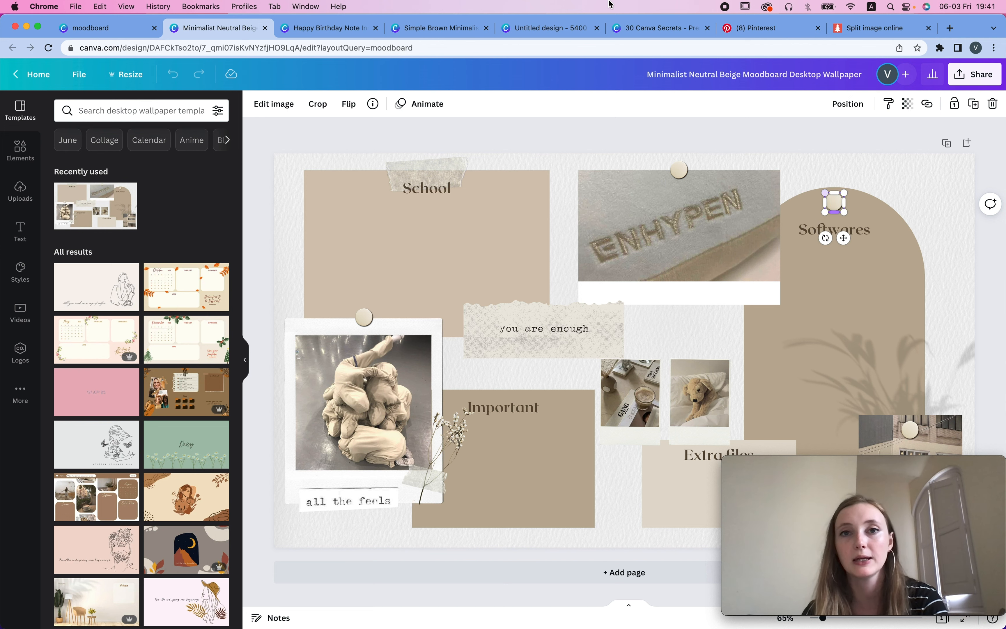
left_click(652, 29)
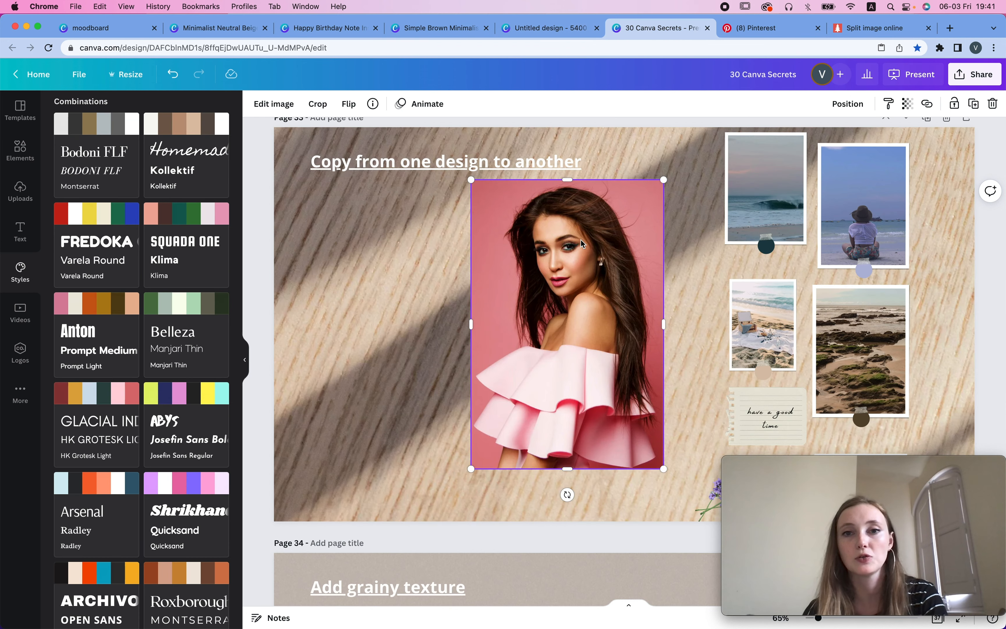
key("super+v")
left_click_drag(851, 216, 652, 234)
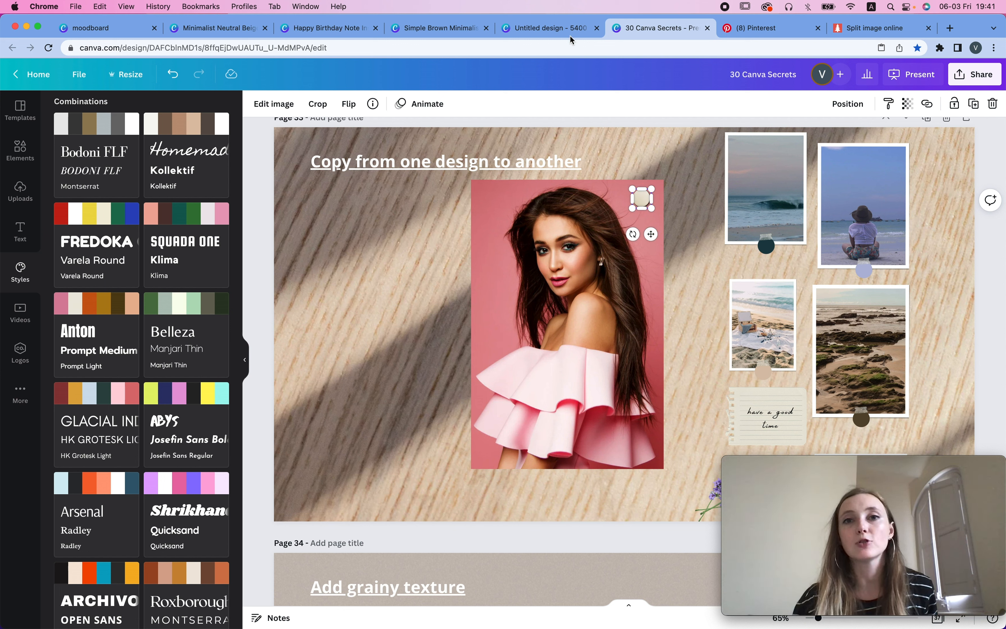
Select all elements on the Copy from one design to another page and try to paste them onto page 2 of the 5400px × 1080px design.
left_click(538, 29)
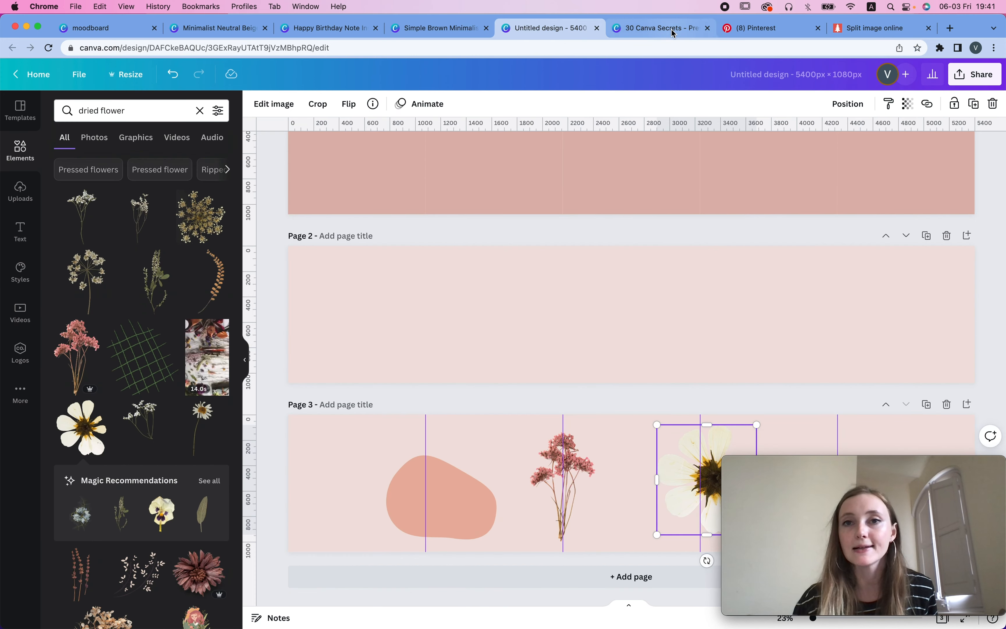
left_click(671, 29)
left_click_drag(343, 133, 964, 474)
left_click(536, 28)
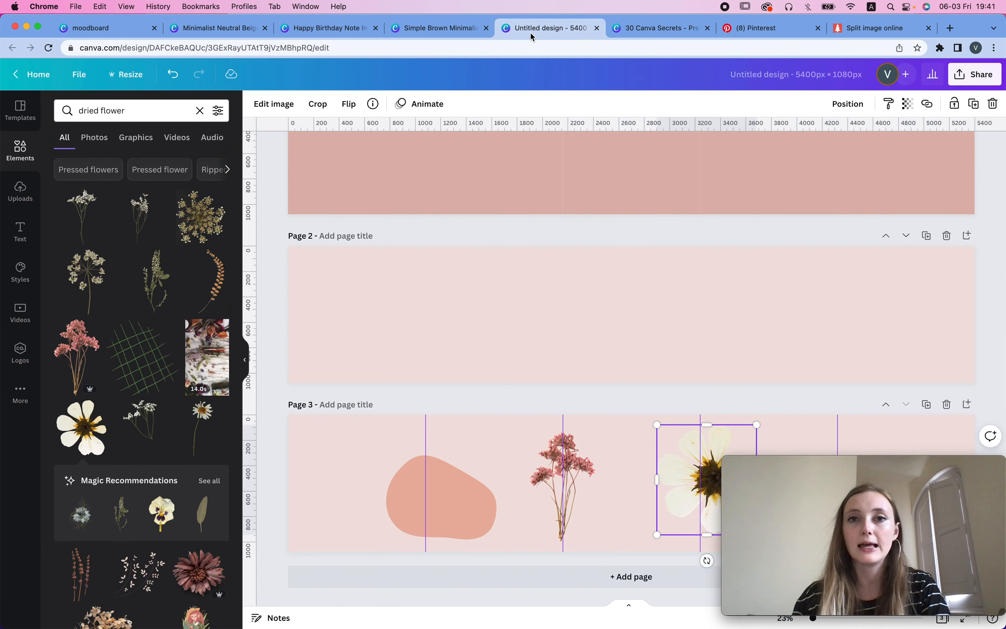
left_click(522, 163)
left_click(507, 307)
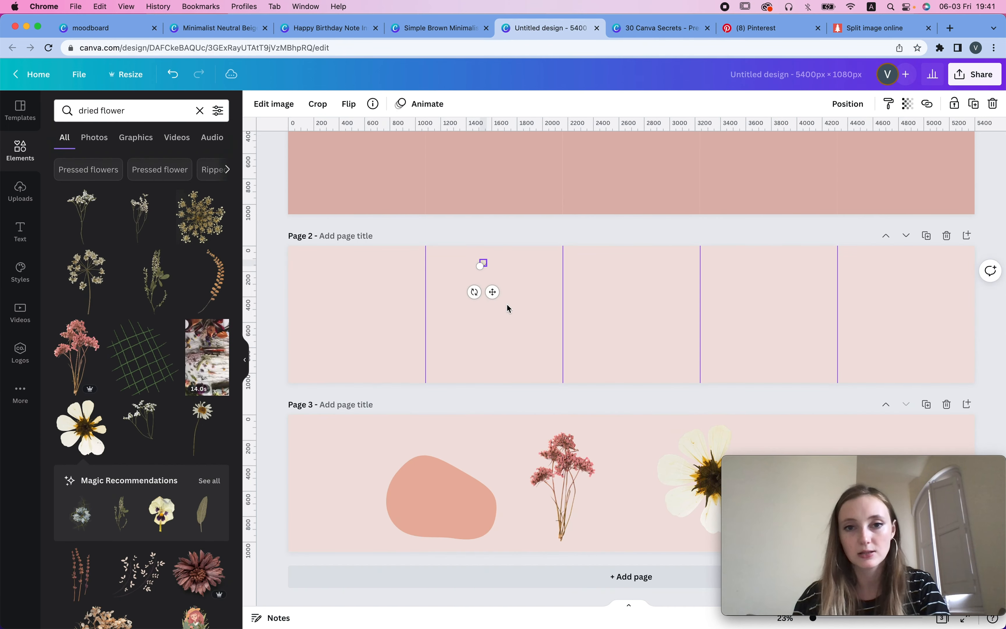
Copy the presentation page's selected elements and paste them onto page 1 of the 5400px × 1080px design.
left_click(663, 28)
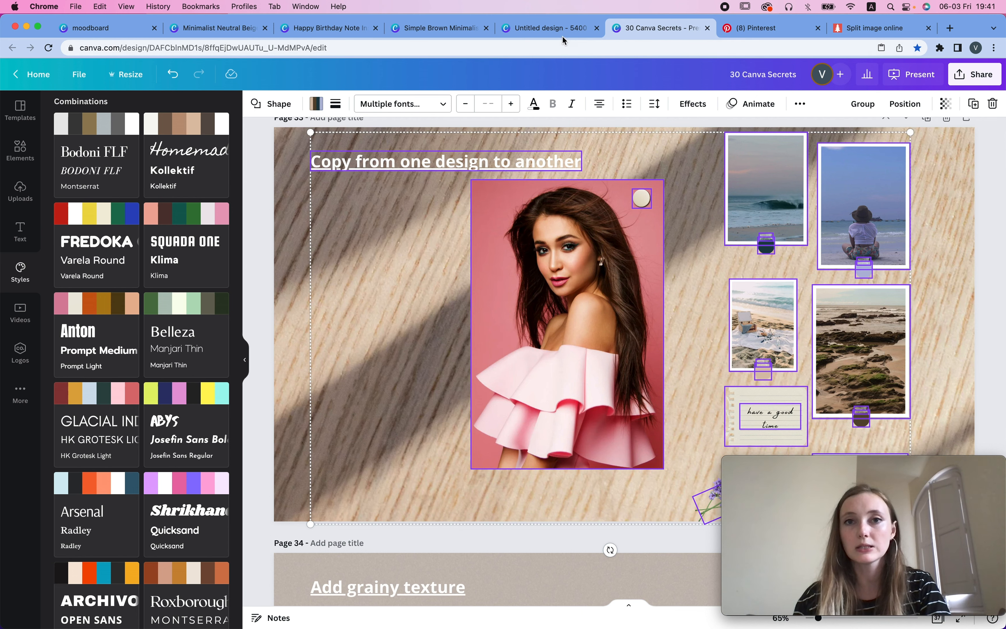
left_click(548, 29)
left_click(447, 202)
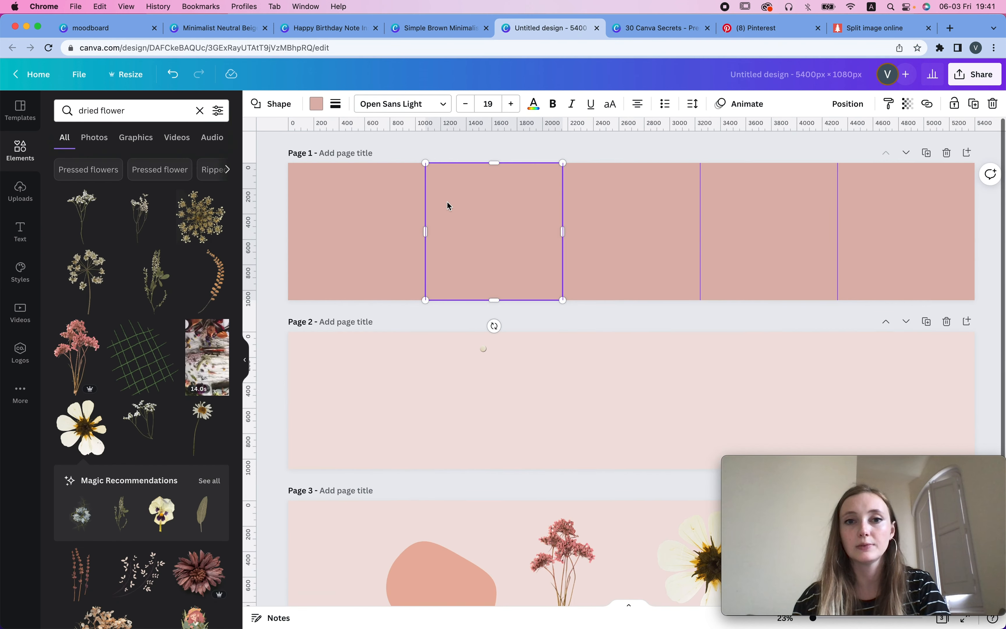
key("super+v")
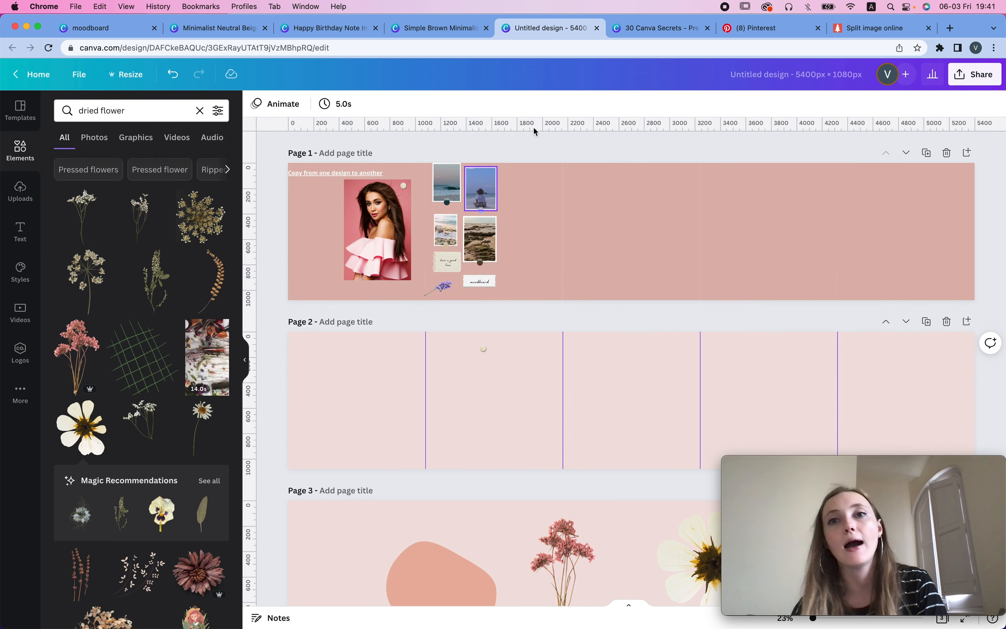
Search the photo elements for grainy on the Add grainy texture page, and try the light grey grainy photo before removing it.
left_click(661, 28)
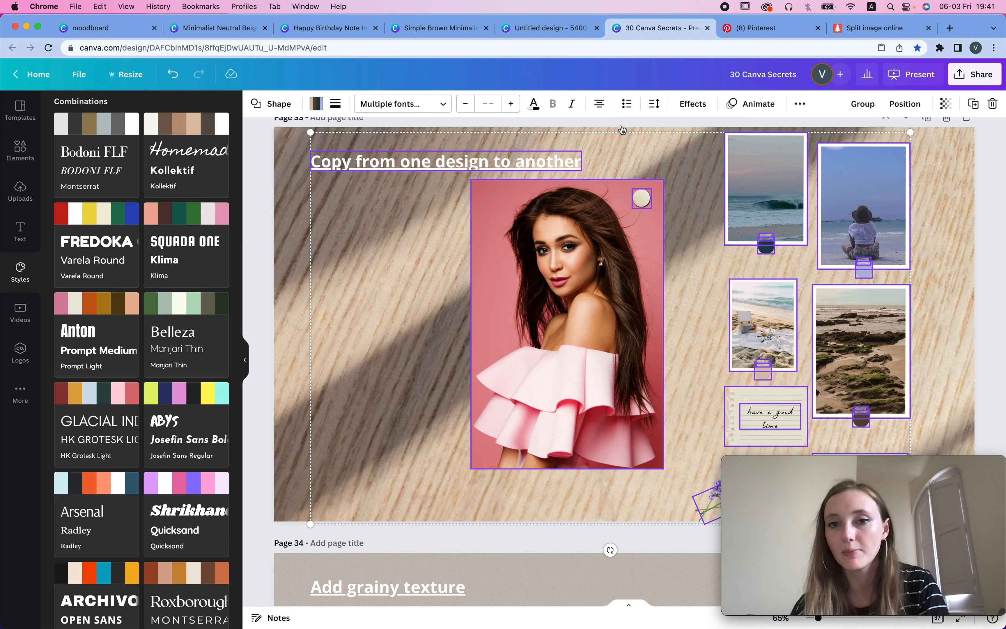
scroll(518, 340, "down", 10)
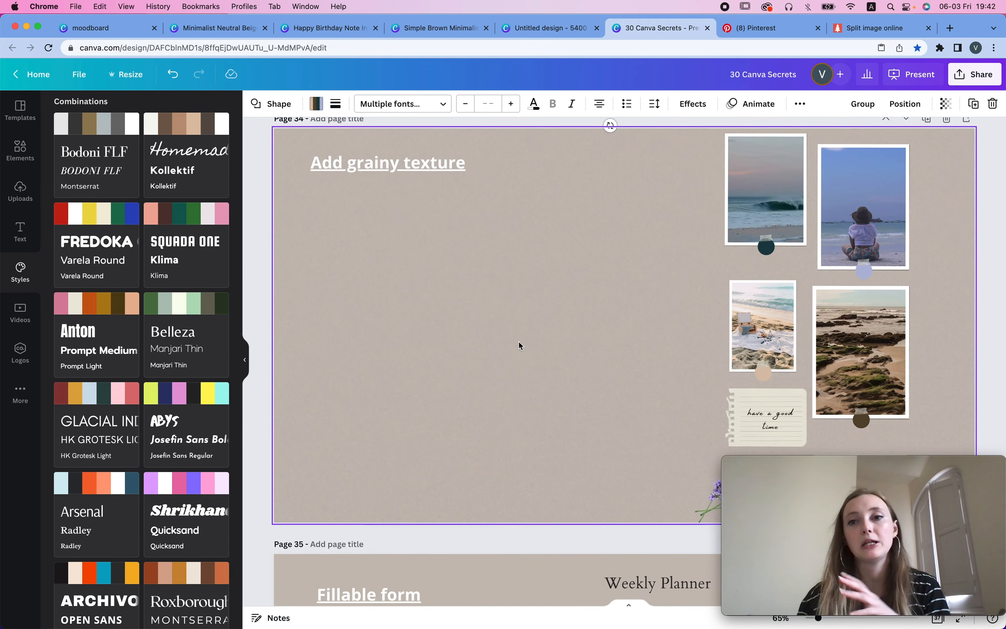
scroll(518, 342, "down", 1)
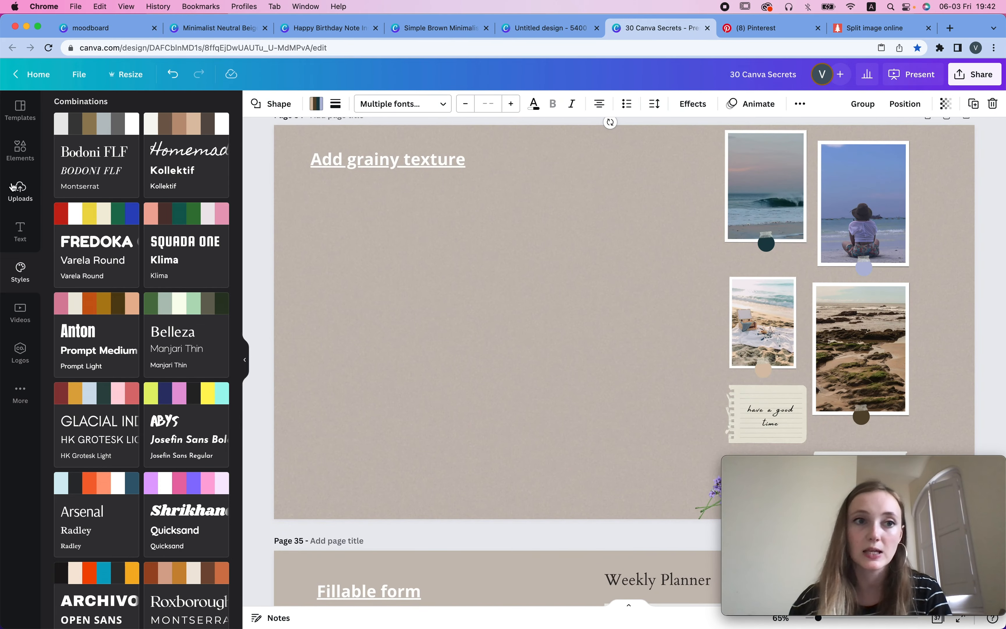
left_click(21, 149)
double_click(90, 113)
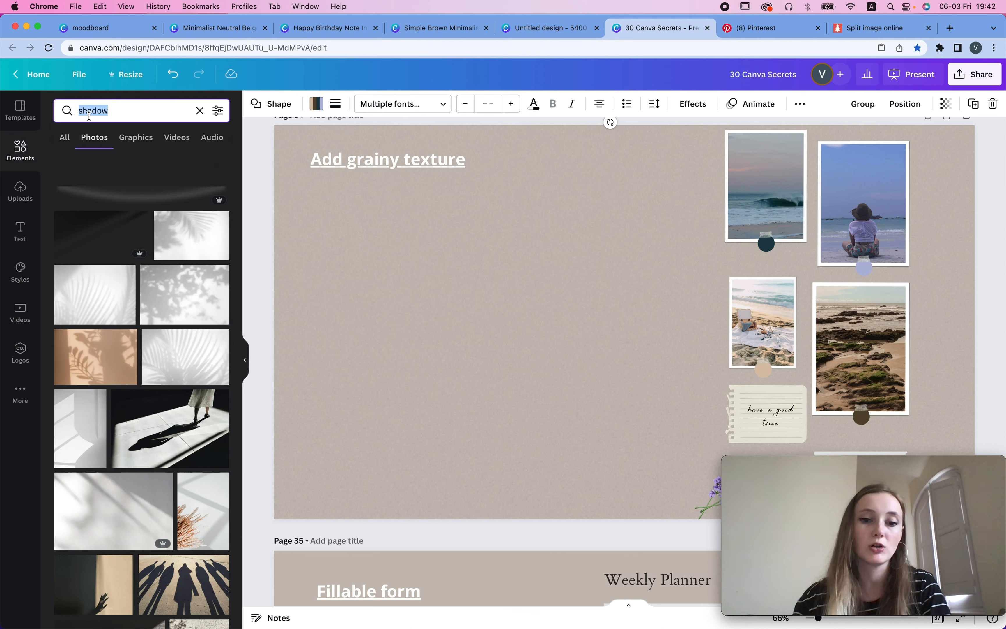
type("grainy")
key("Return")
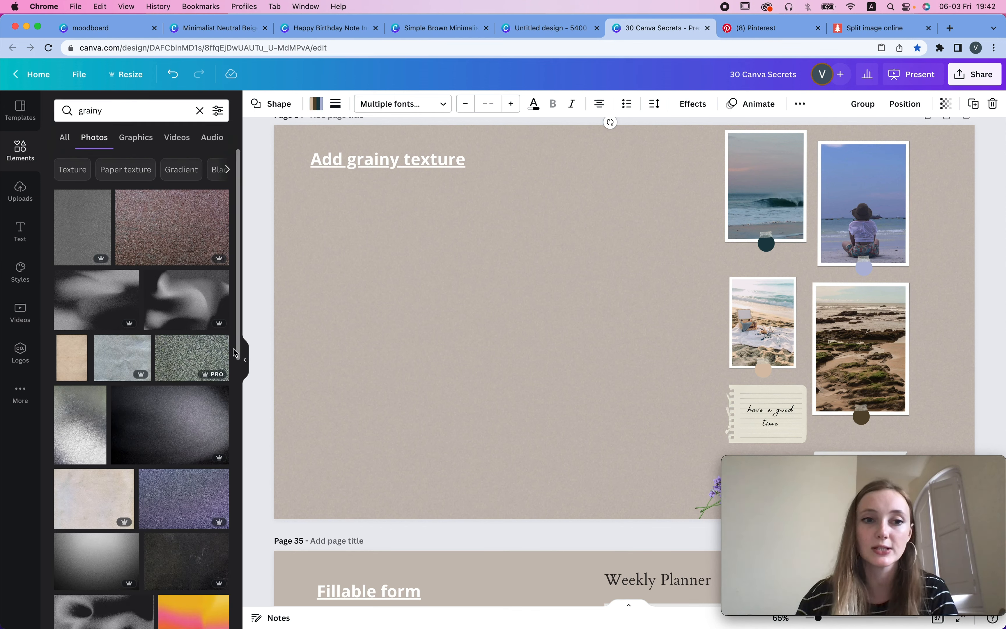
left_click(82, 433)
key("Delete")
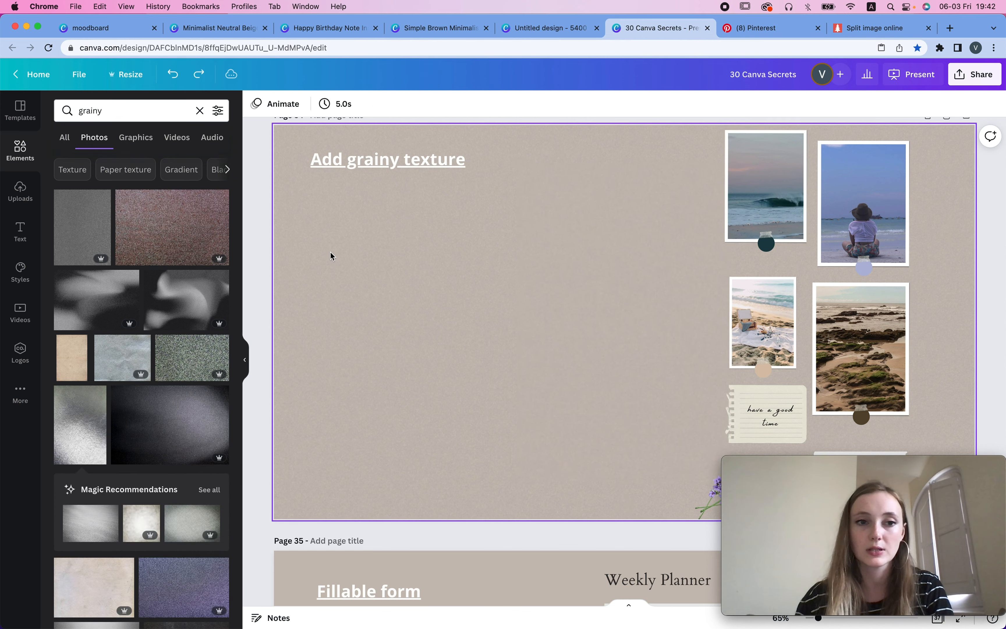
Cover the whole Add grainy texture page with the reddish-brown grainy photo and set its transparency to 2.
left_click(183, 210)
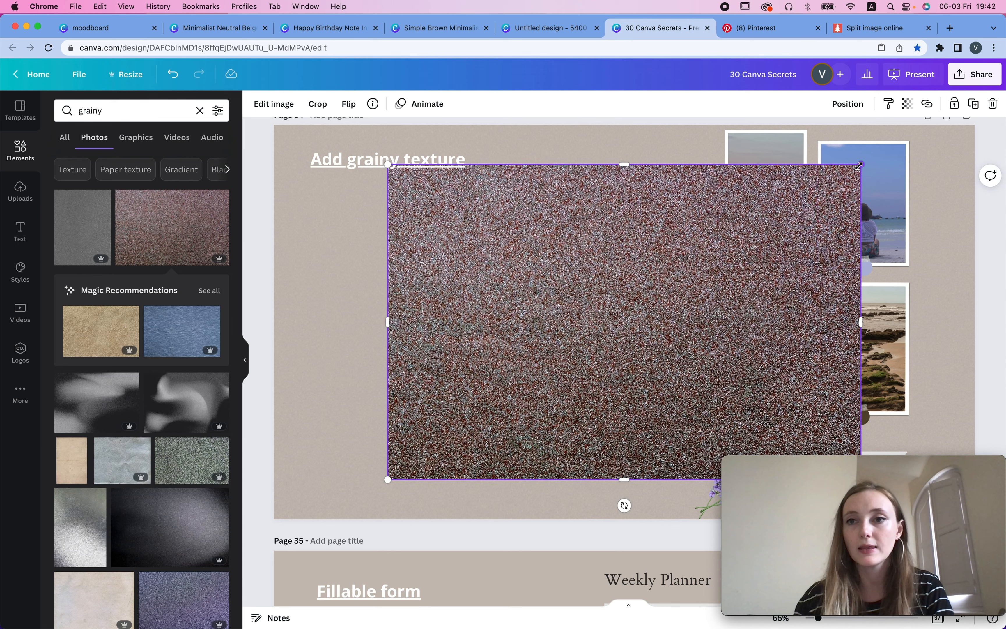
left_click_drag(860, 164, 957, 162)
left_click(907, 104)
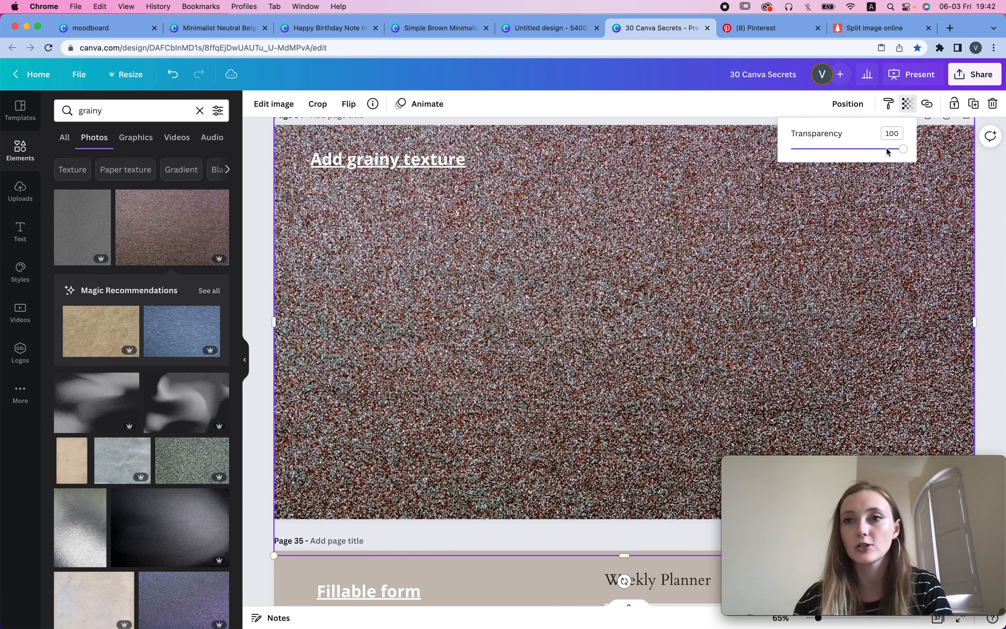
left_click(804, 149)
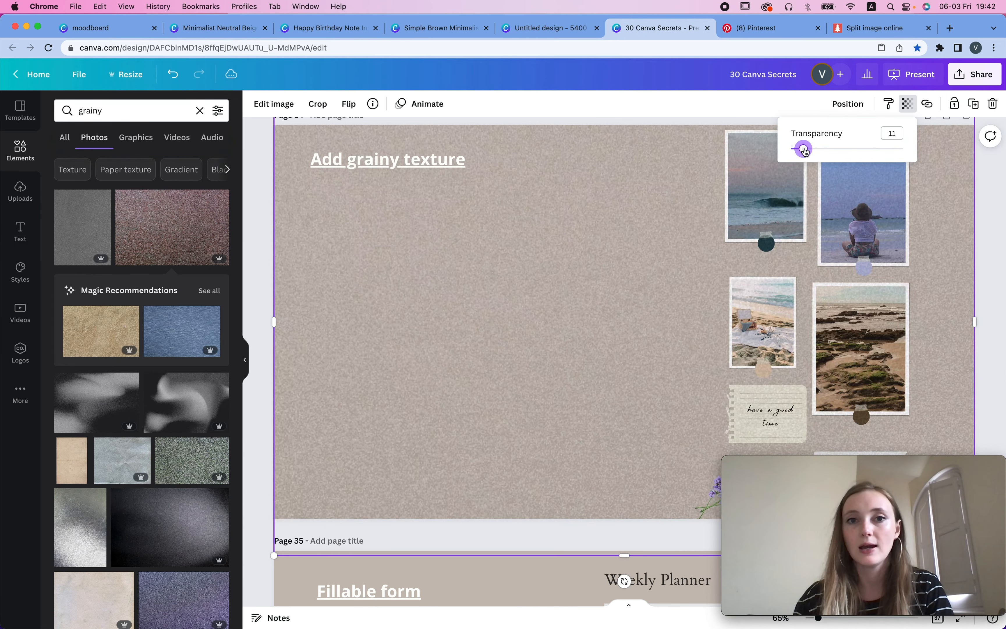
left_click_drag(804, 150, 798, 151)
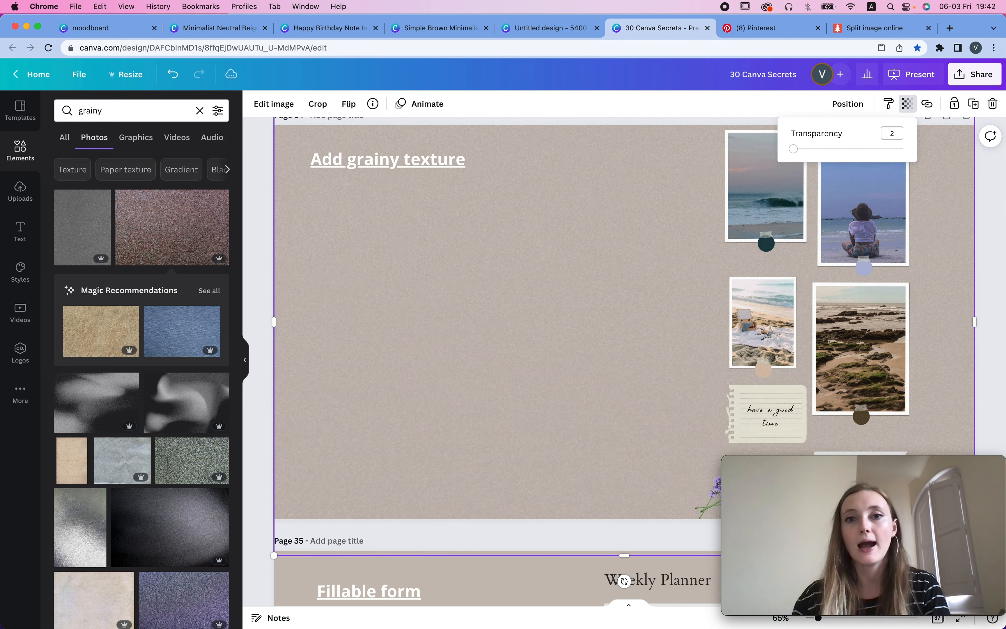
scroll(494, 232, "up", 5)
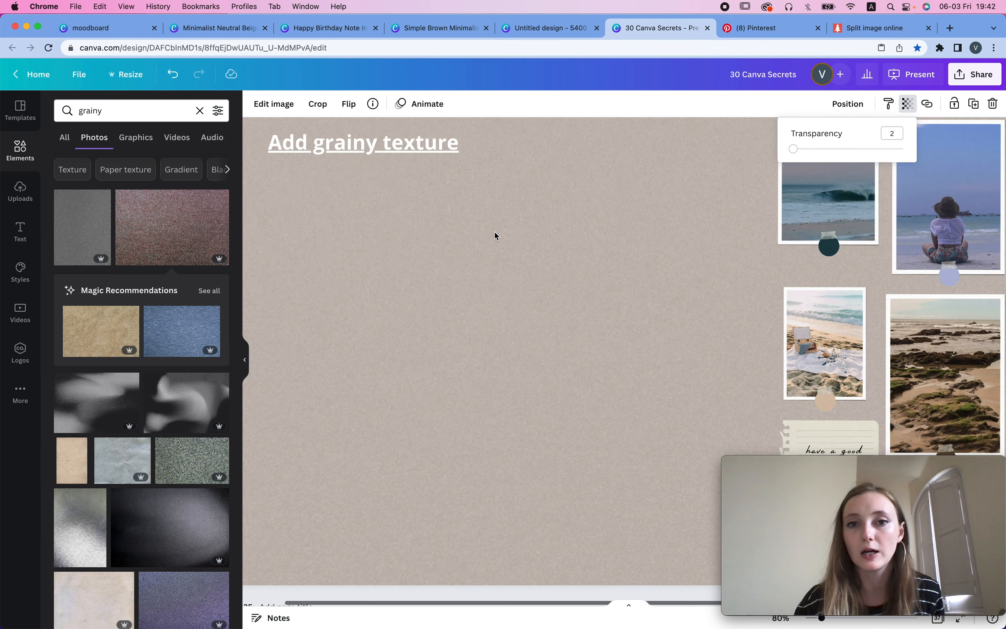
scroll(552, 261, "down", 5)
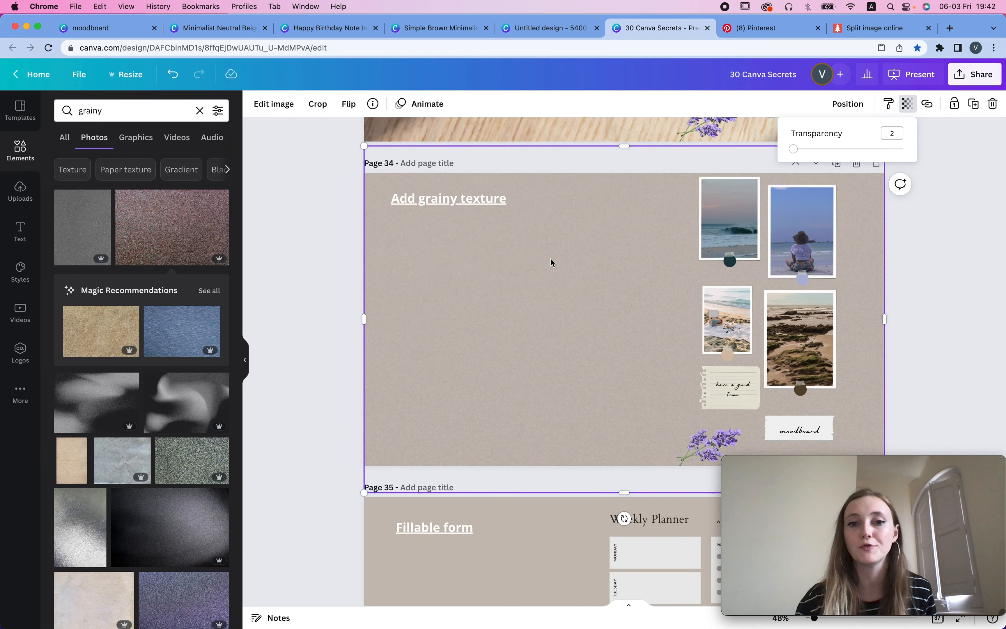
Search Google for fillable form pdf free in a new browser tab.
scroll(536, 258, "down", 6)
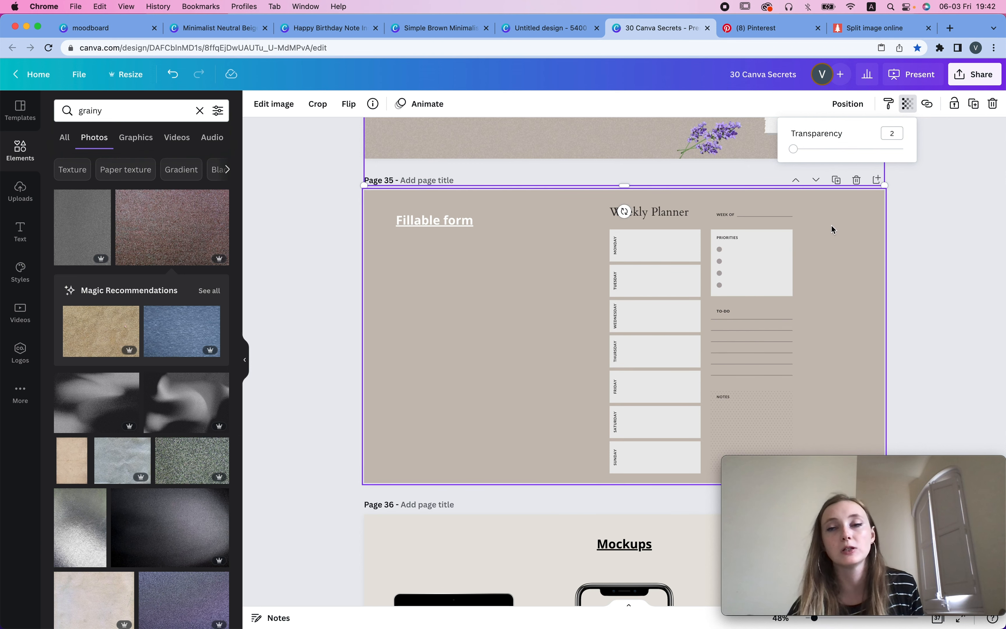
left_click(952, 30)
type("fillable ")
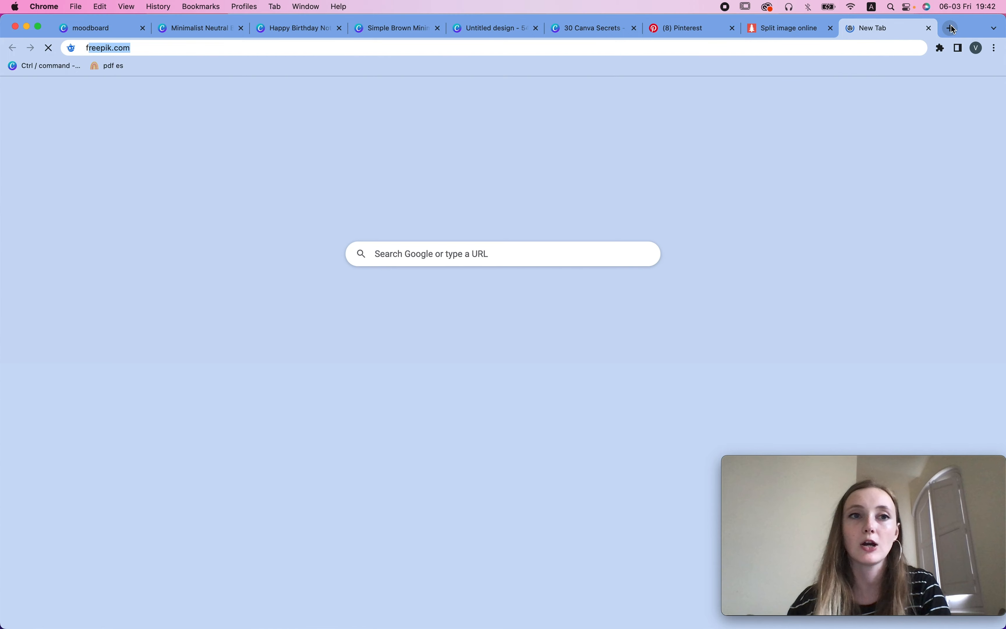
type("form pdf")
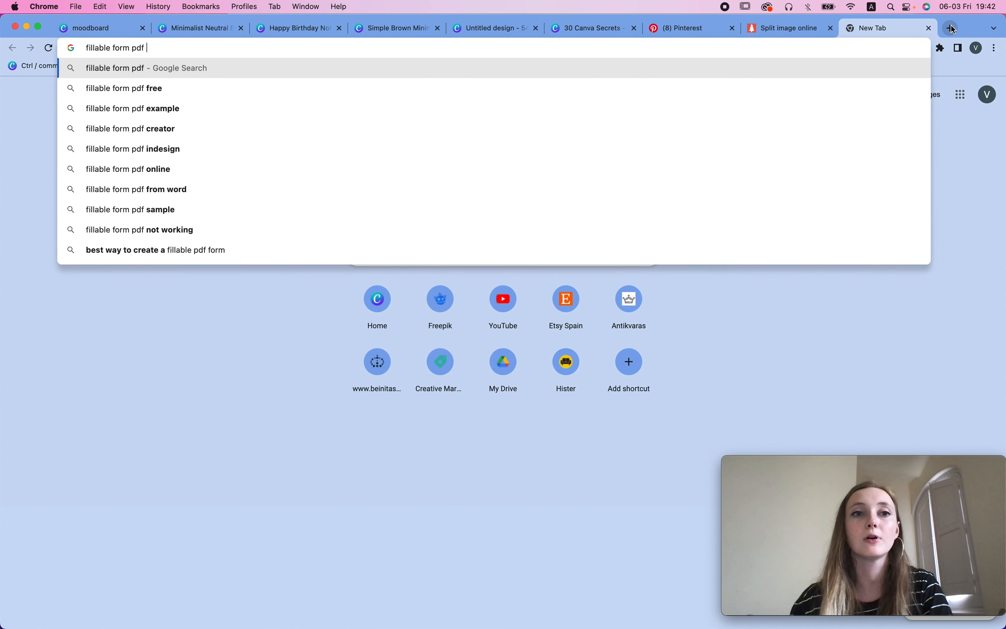
key("Down")
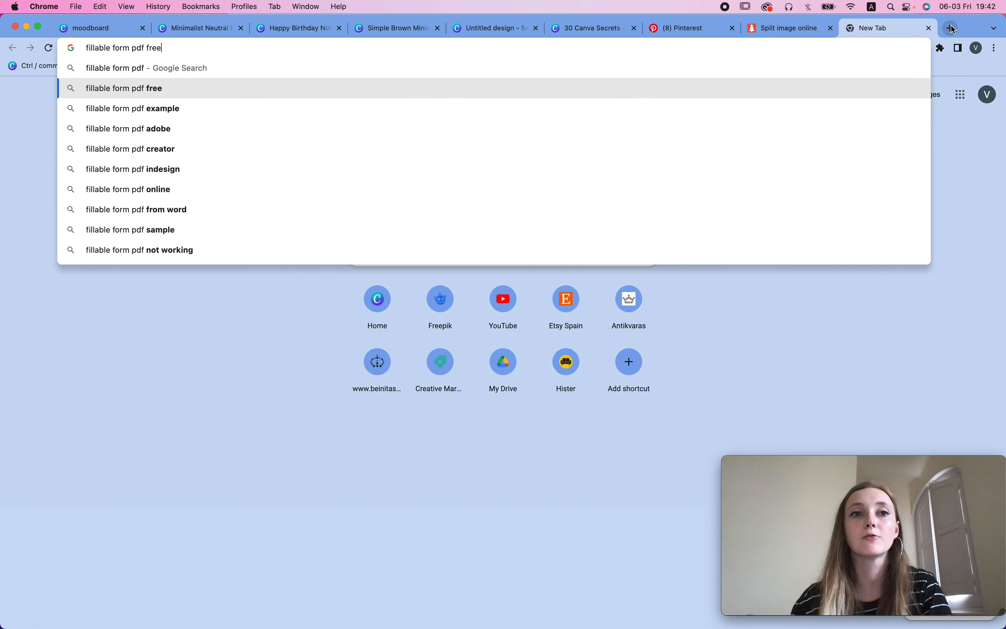
key("Return")
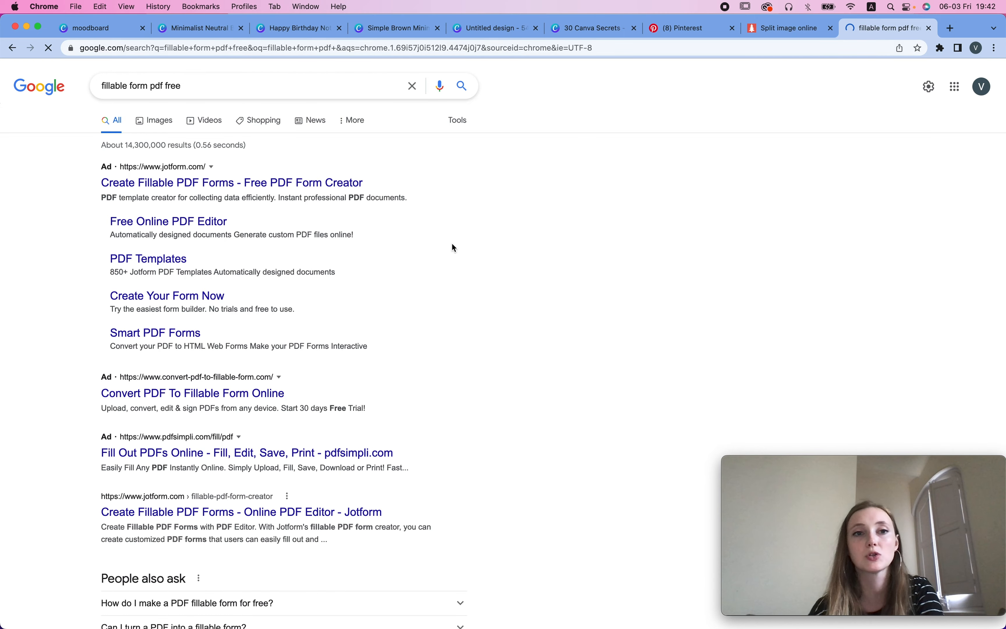
Open Jotform's Create Fillable PDF Forms page from the search results and browse its PDF templates.
scroll(453, 247, "down", 5)
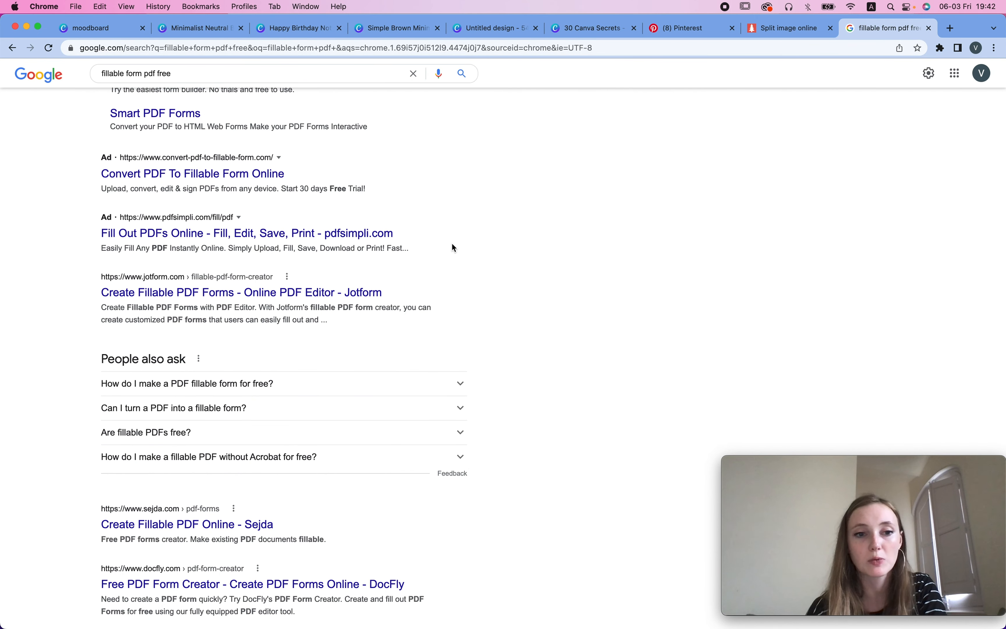
left_click(277, 293)
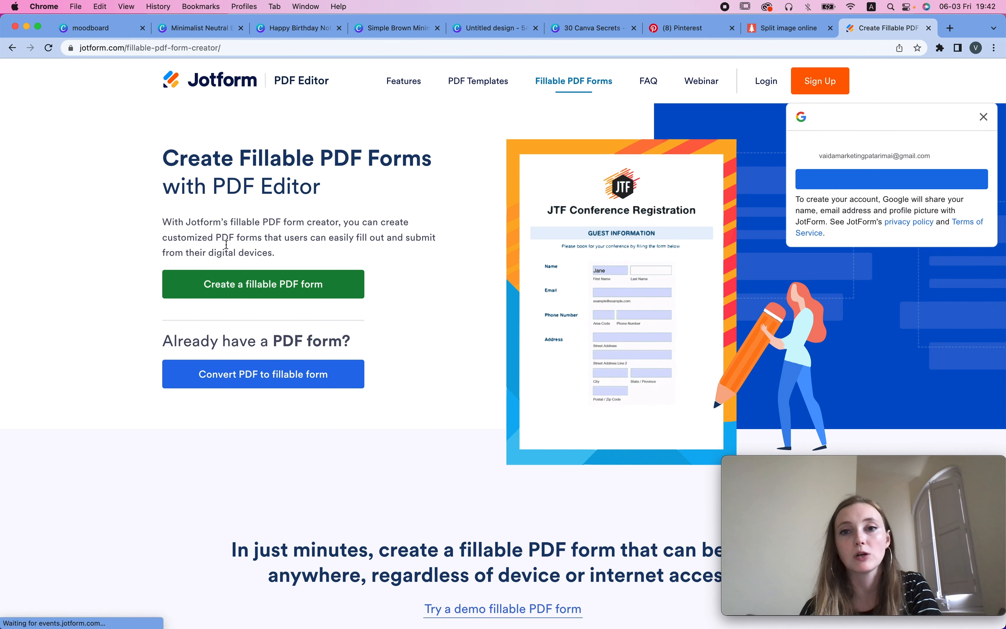
left_click(983, 116)
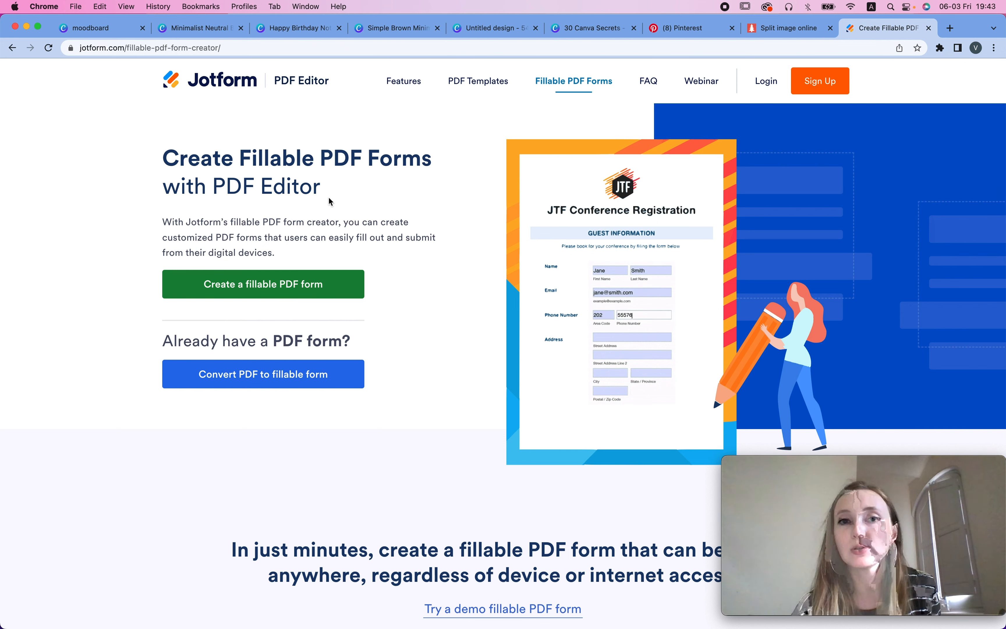
left_click(483, 84)
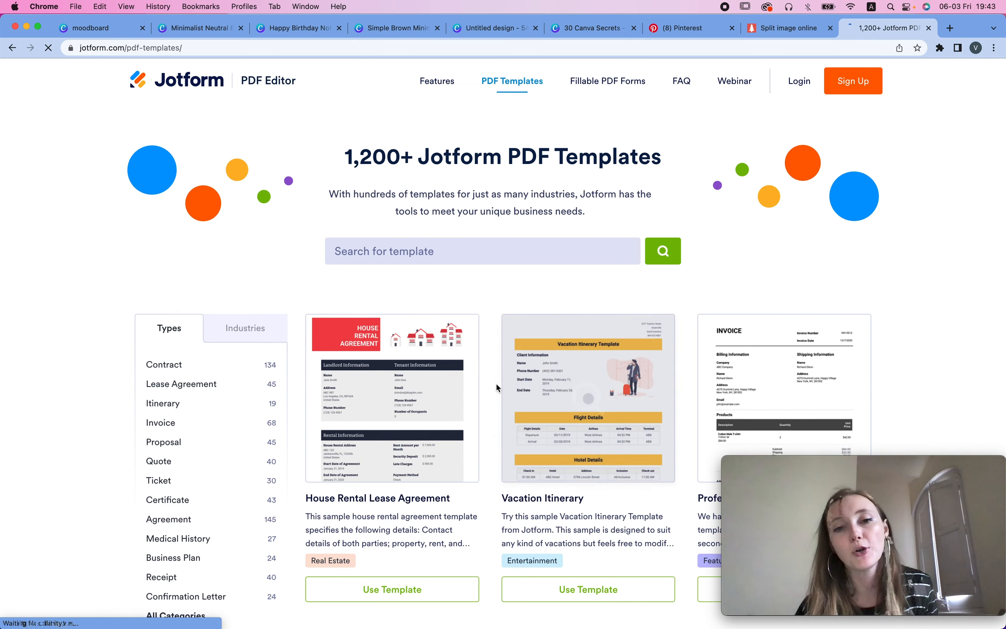
scroll(505, 384, "down", 5)
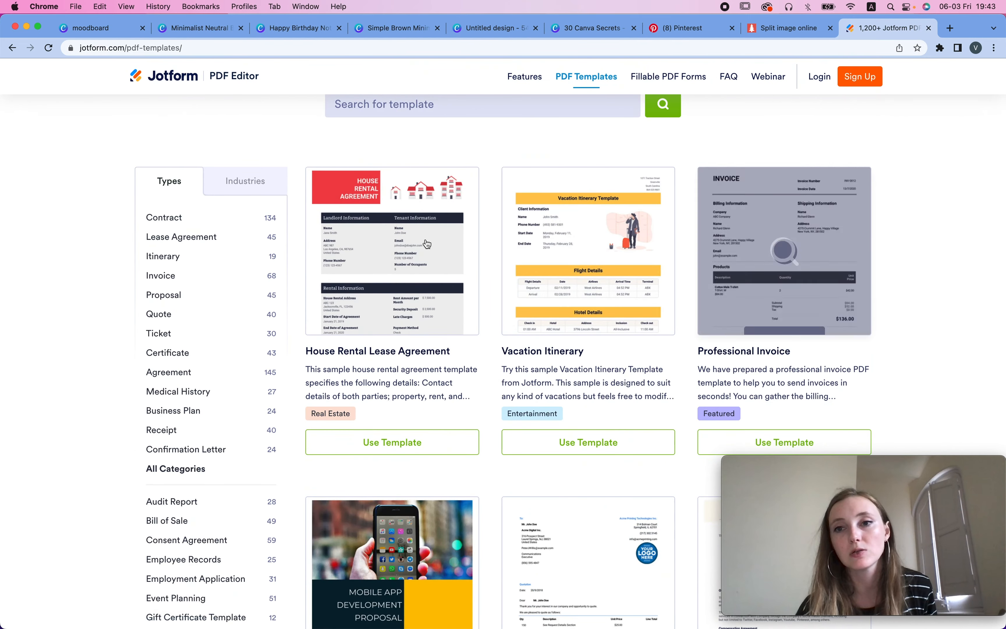
scroll(977, 320, "down", 2)
scroll(977, 320, "down", 20)
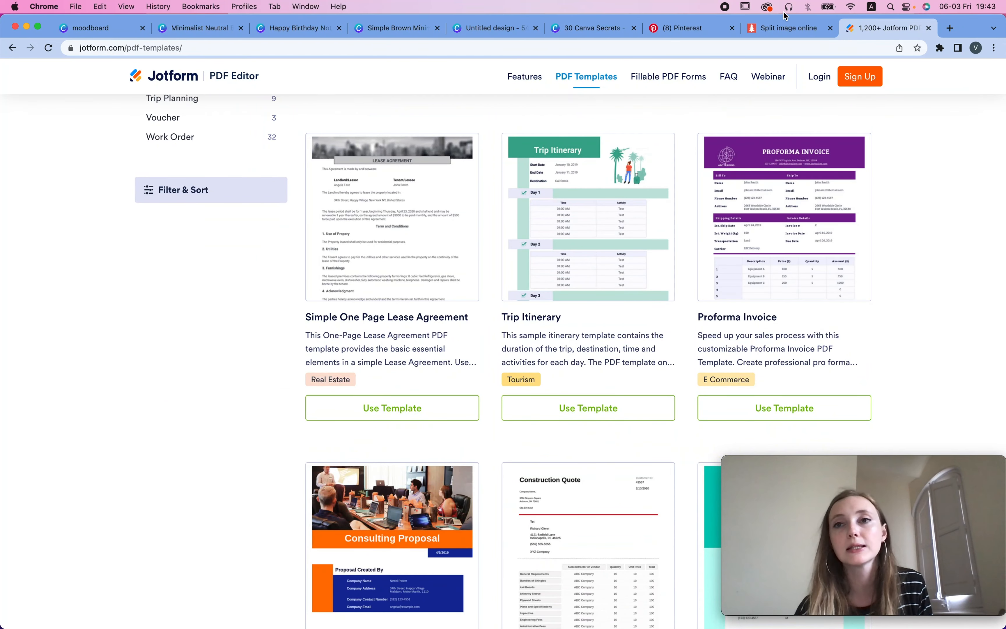
Return to the 30 Canva Secrets design and browse the Smartmockups effects for the tablet image on the Mockups page.
left_click(583, 28)
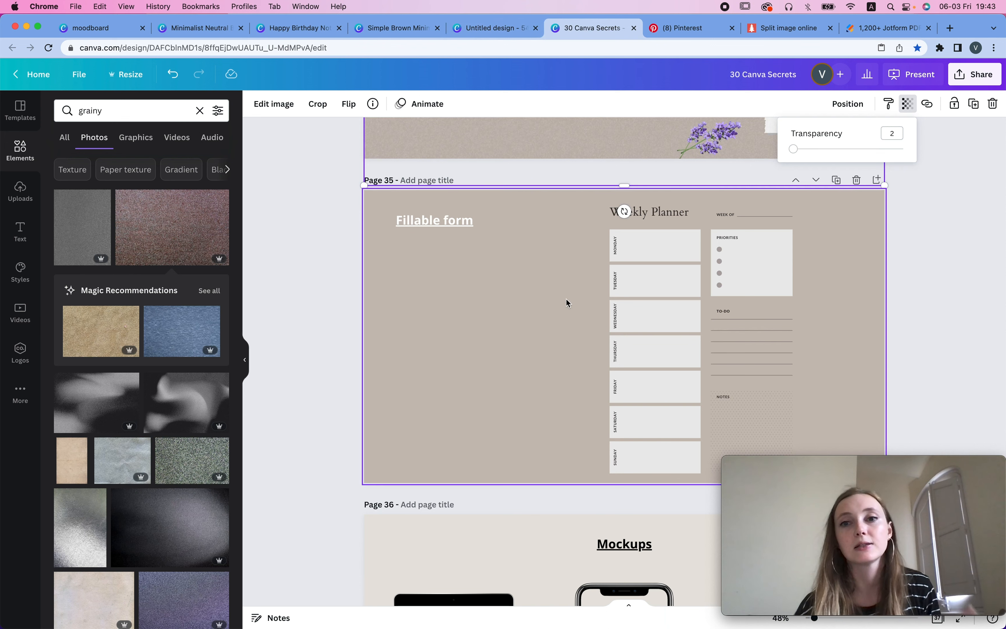
scroll(643, 358, "down", 6)
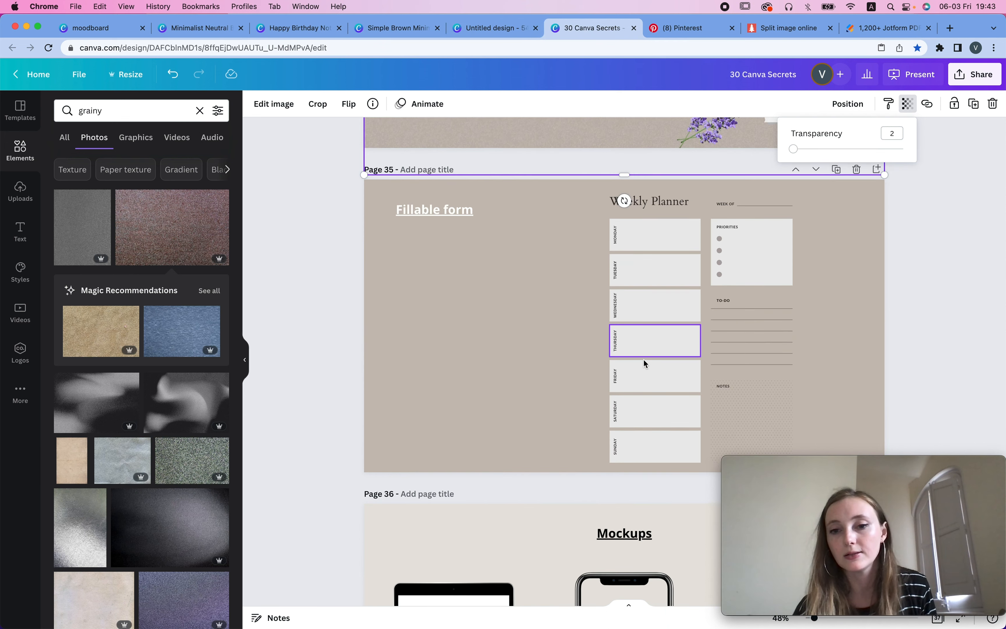
scroll(643, 358, "down", 2)
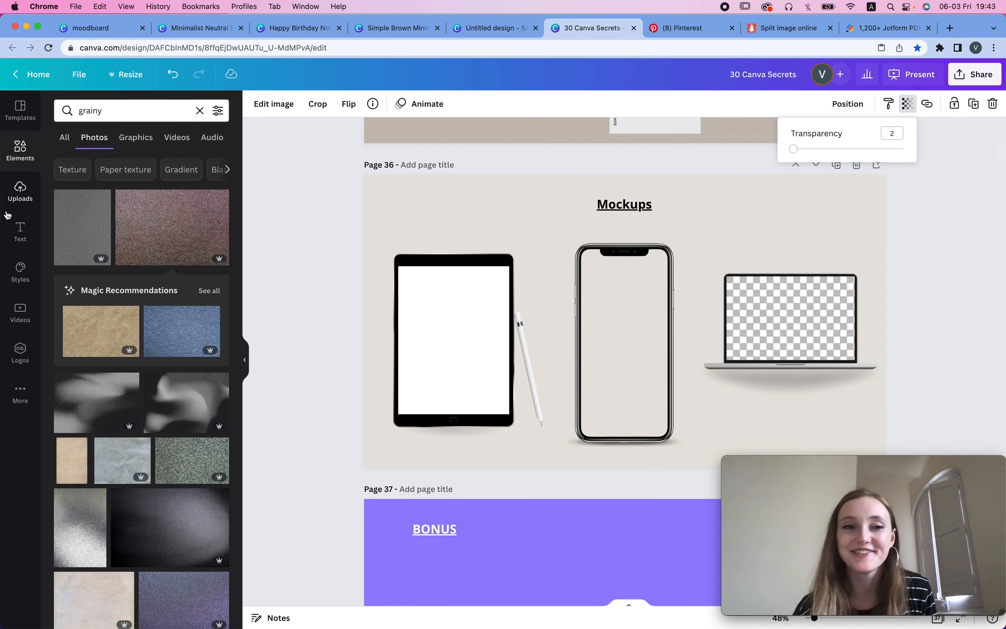
left_click(442, 301)
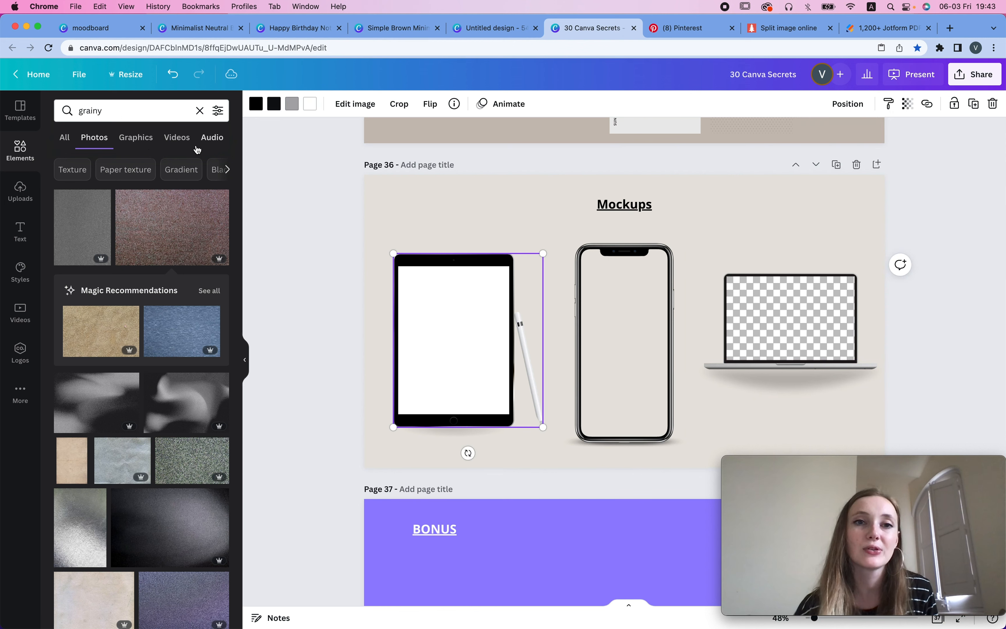
left_click(353, 103)
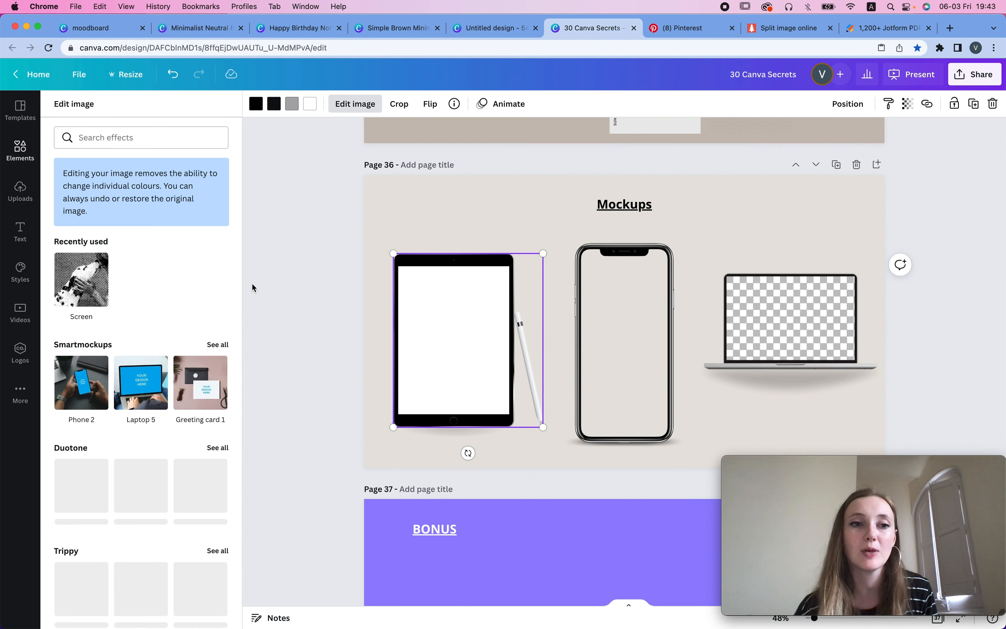
scroll(199, 289, "down", 2)
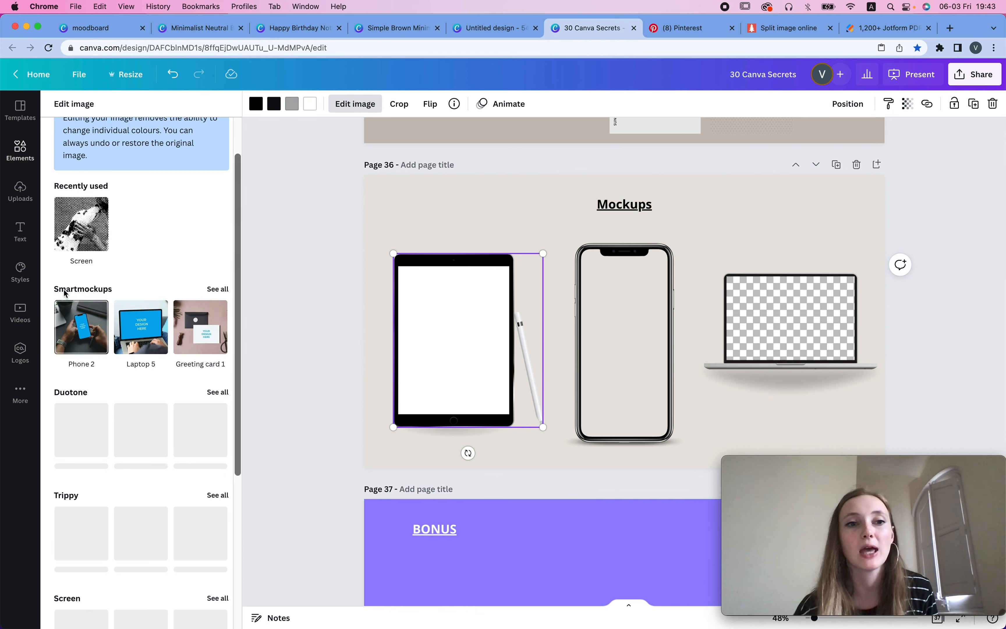
left_click(213, 288)
scroll(189, 417, "down", 10)
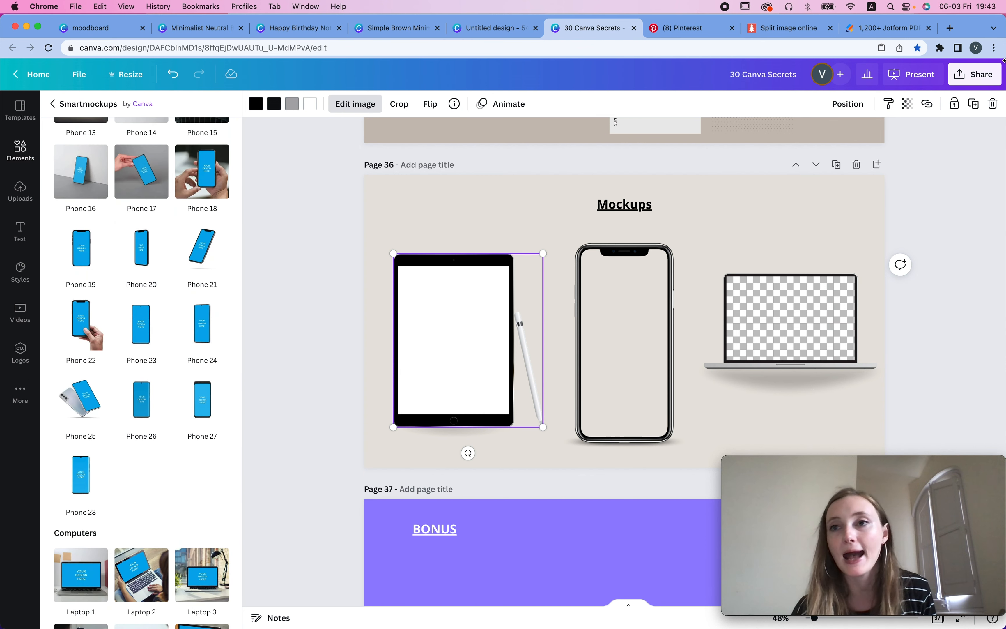
left_click(976, 133)
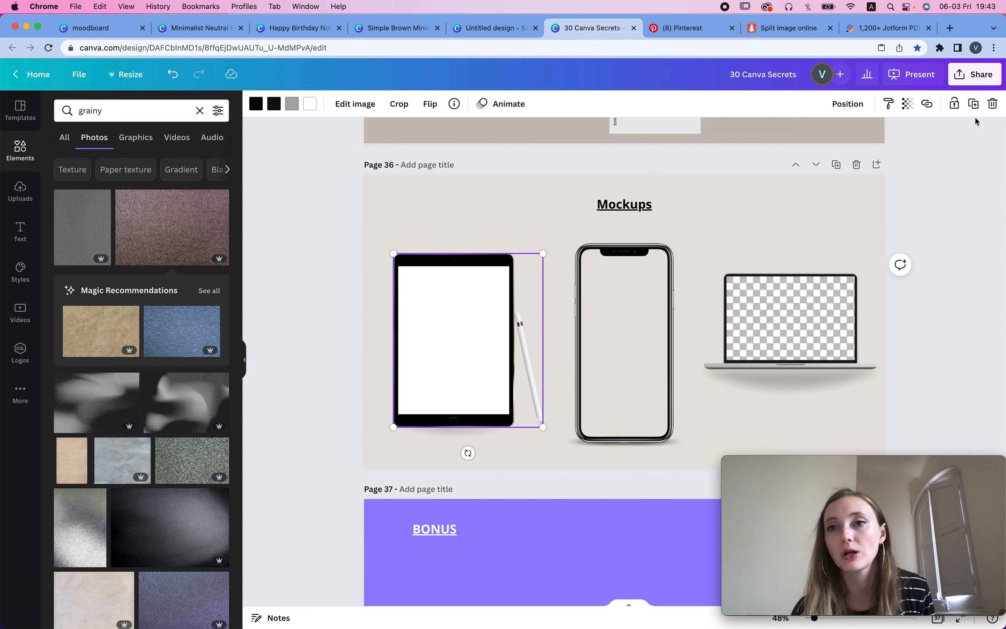
Look through all of the design's share options, including Smartmockups under More options, and go to the BONUS Canva learning page.
left_click(966, 78)
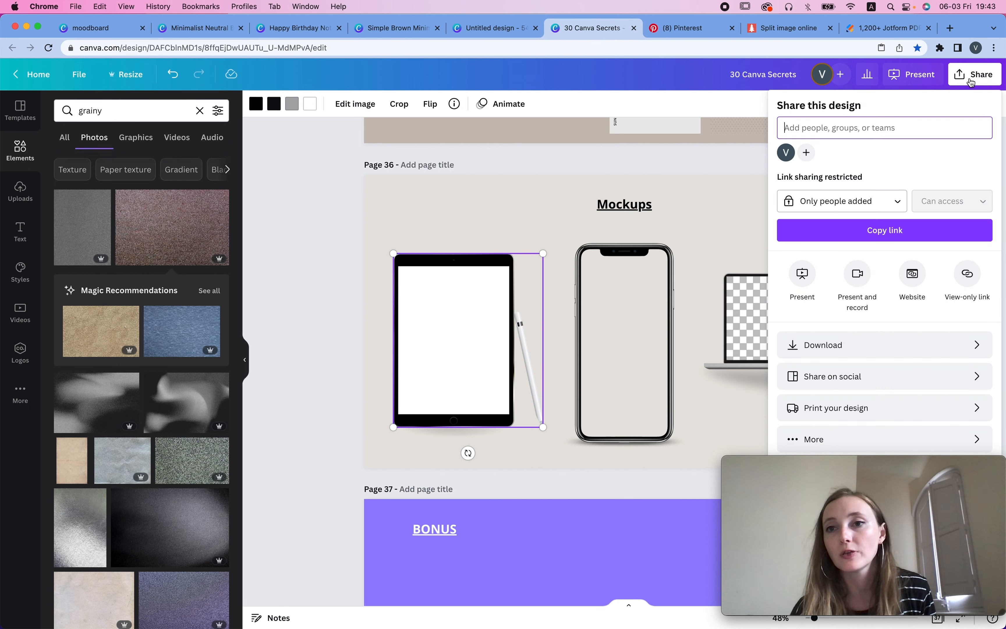
left_click(816, 439)
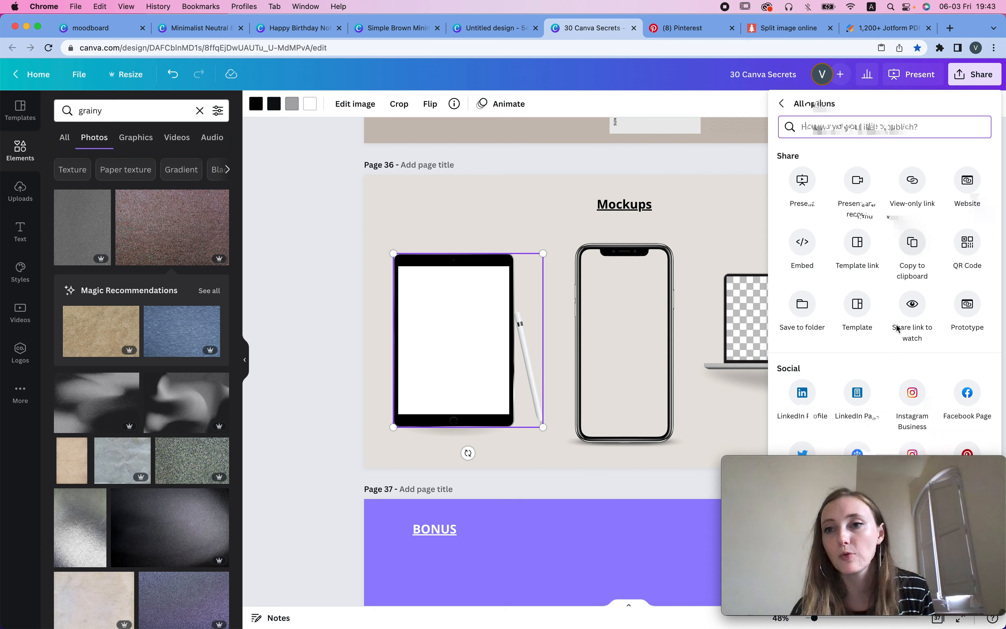
scroll(895, 328, "down", 5)
scroll(895, 329, "down", 6)
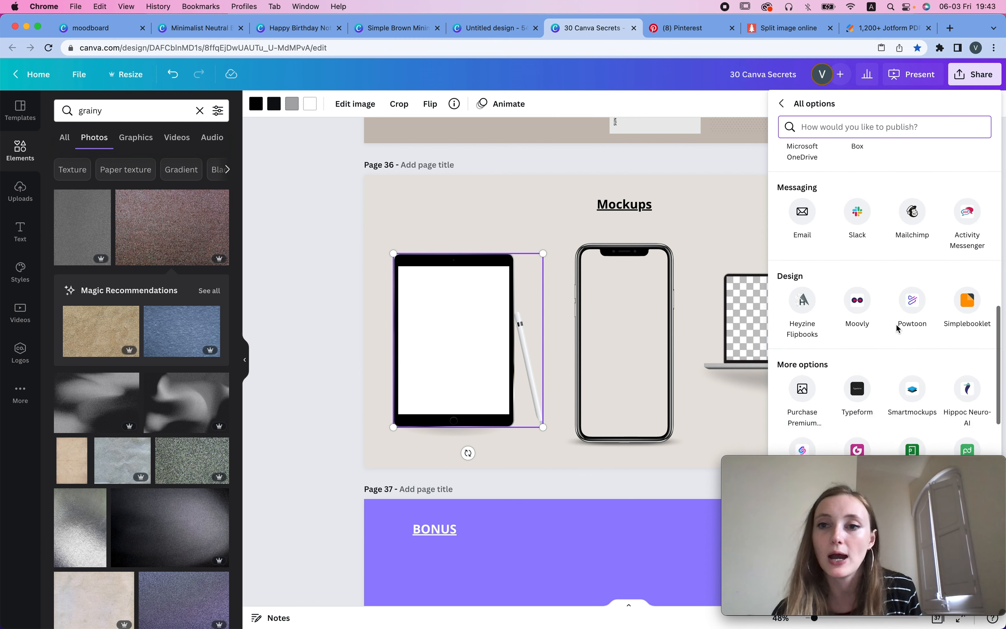
scroll(937, 299, "down", 3)
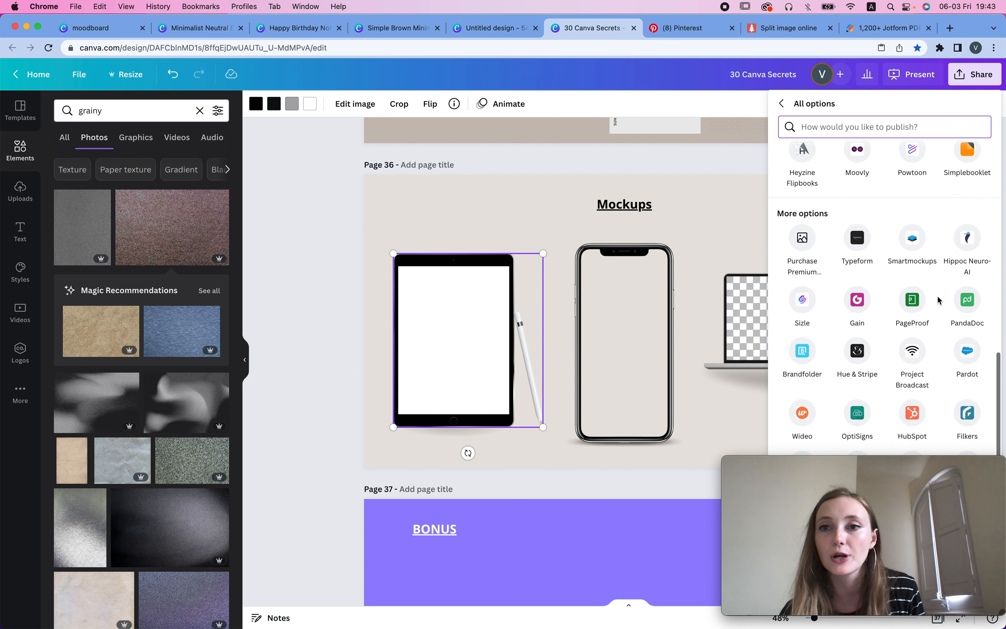
scroll(883, 213, "up", 1)
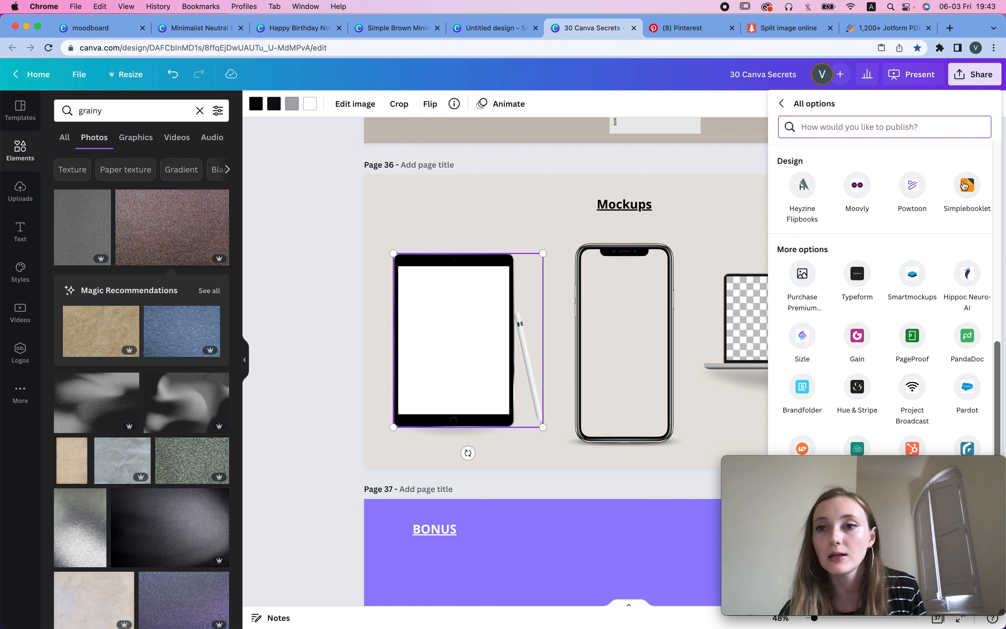
scroll(893, 200, "down", 2)
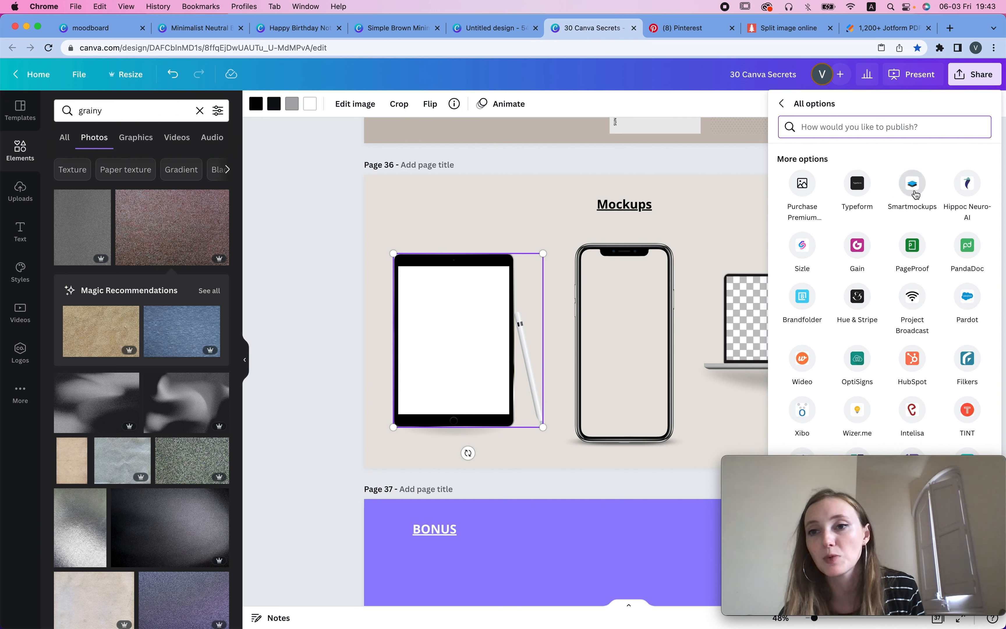
scroll(885, 254, "down", 2)
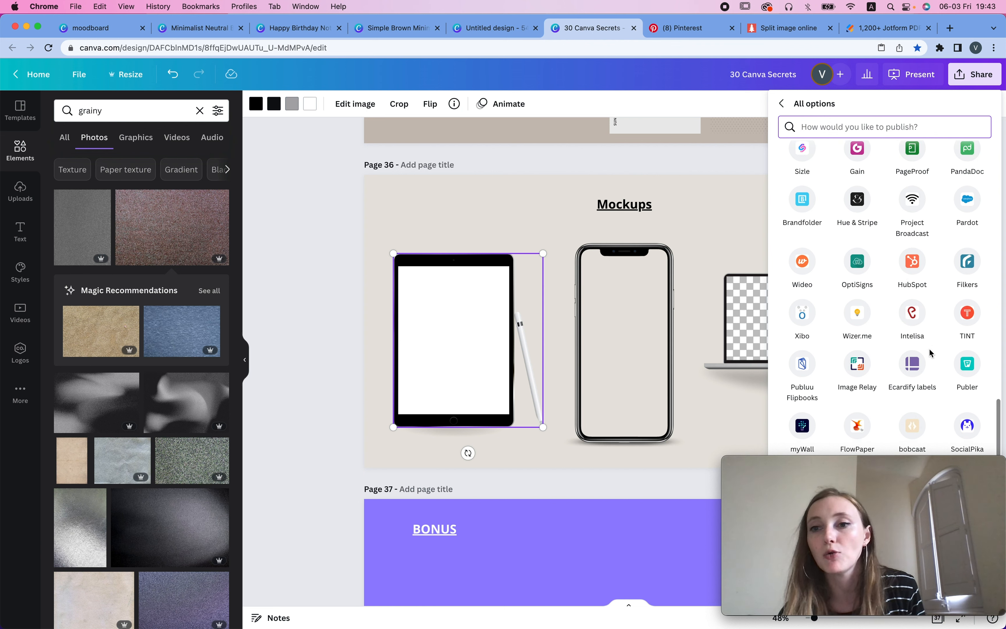
scroll(915, 312, "down", 1)
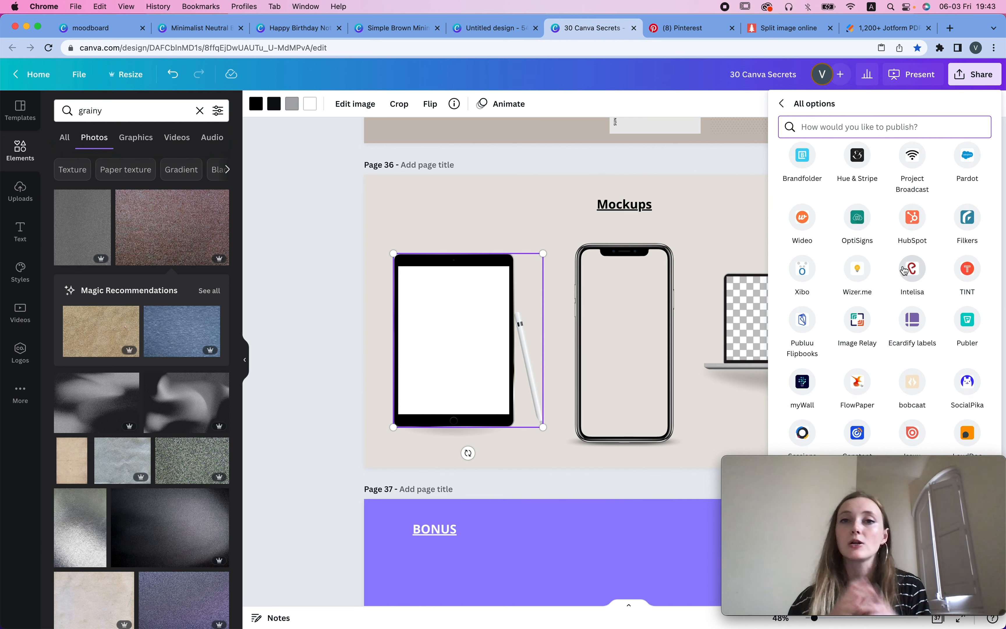
left_click(547, 204)
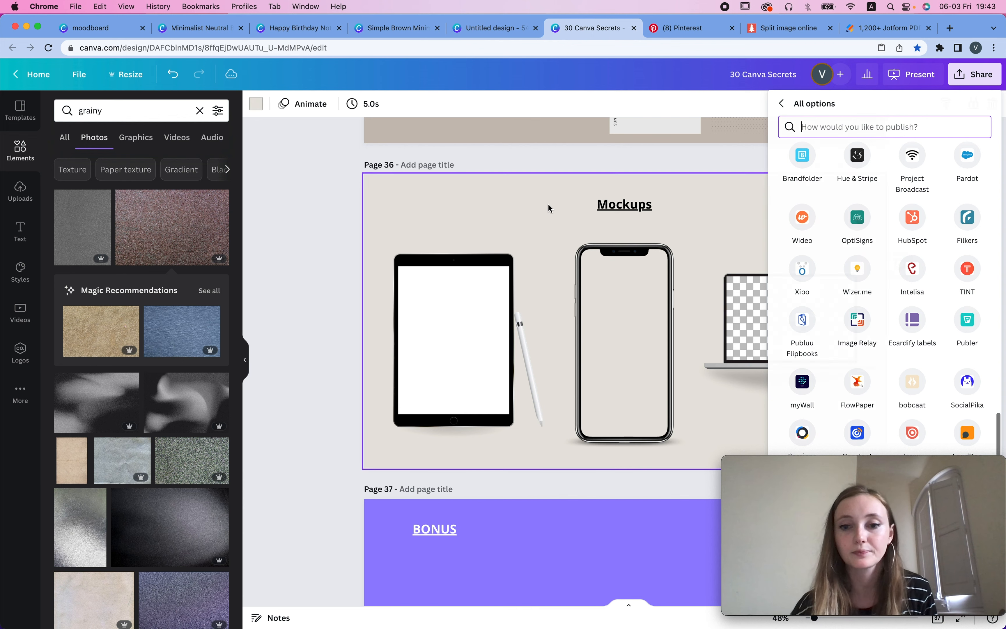
scroll(547, 204, "down", 5)
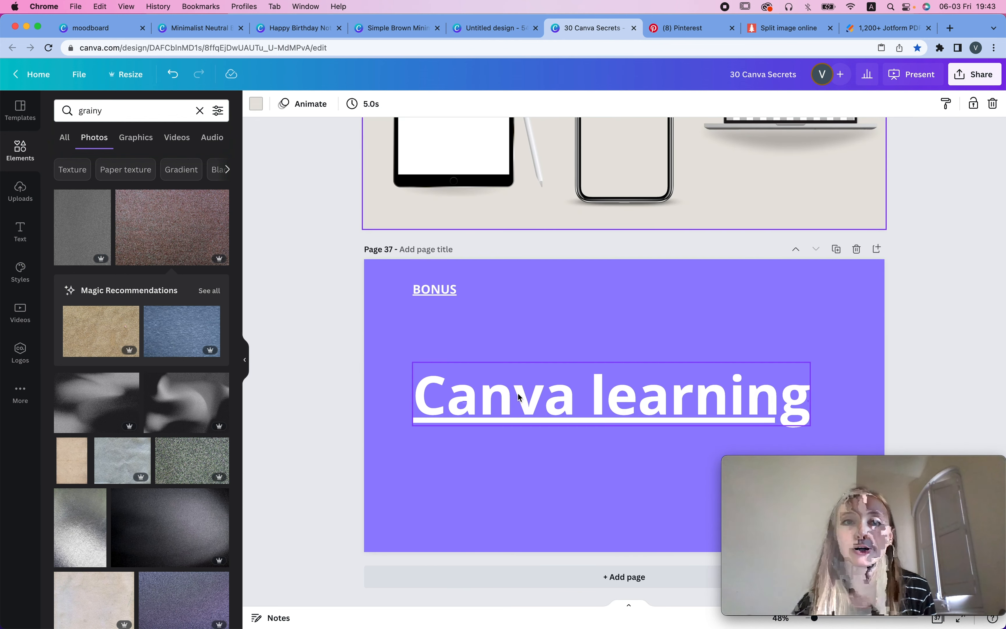
Switch to the moodboard templates browser tab and open the Design School Courses page from Canva's Learn section.
left_click(386, 30)
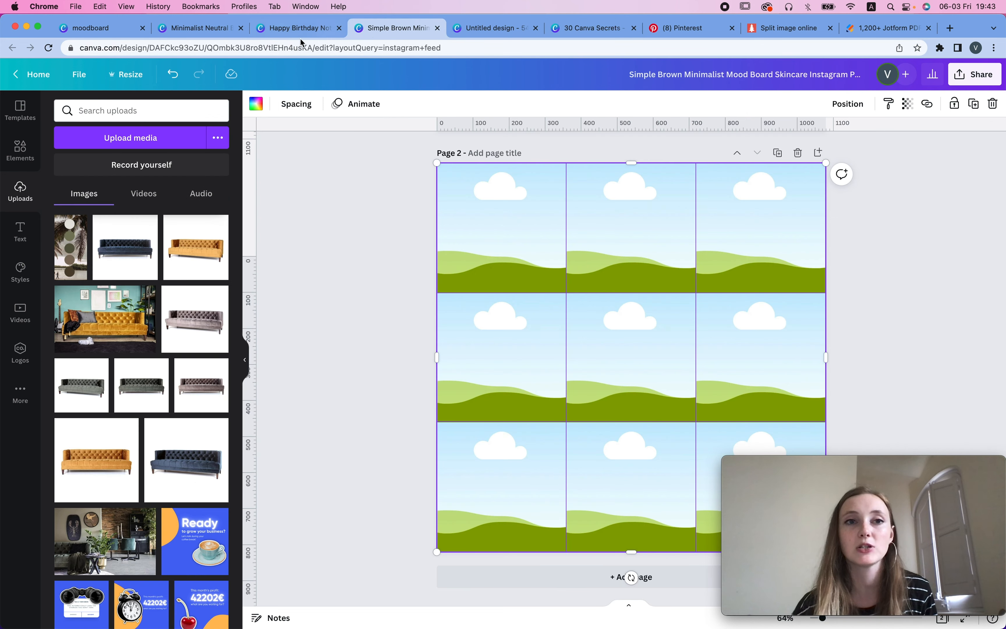
left_click(90, 28)
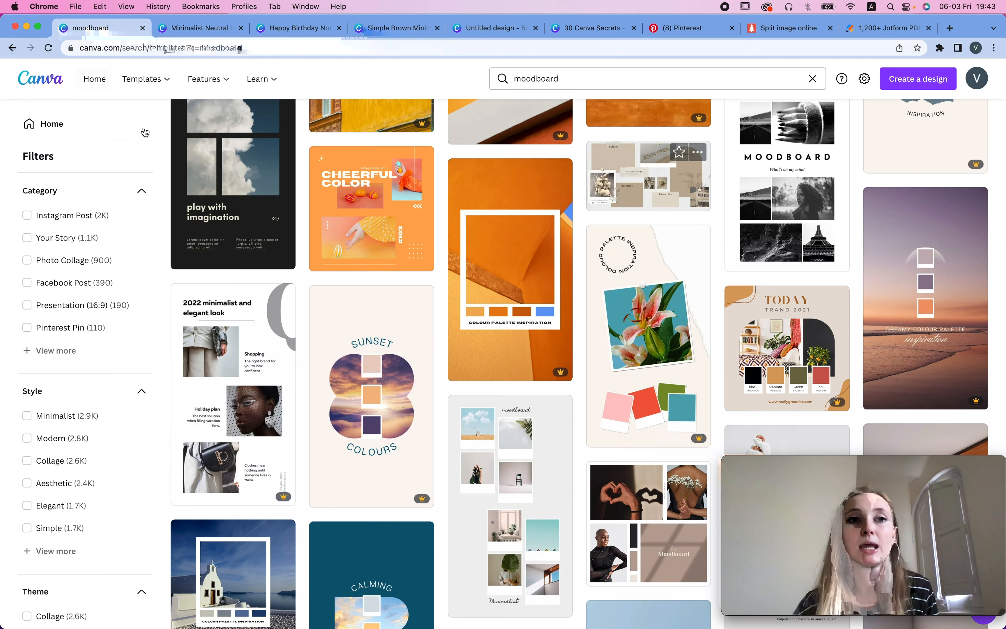
mouse_move(269, 83)
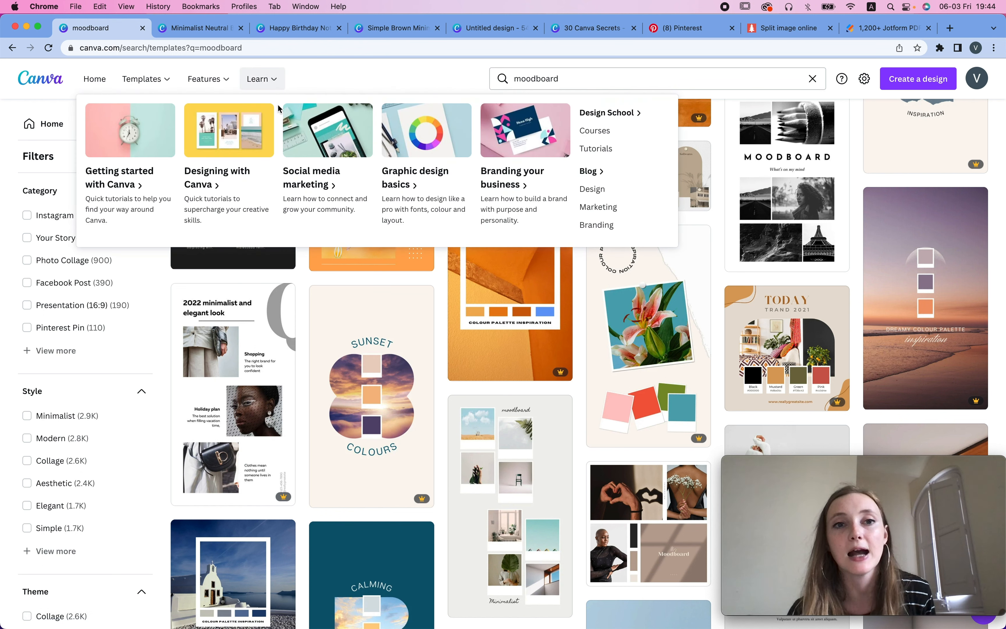
left_click(599, 131)
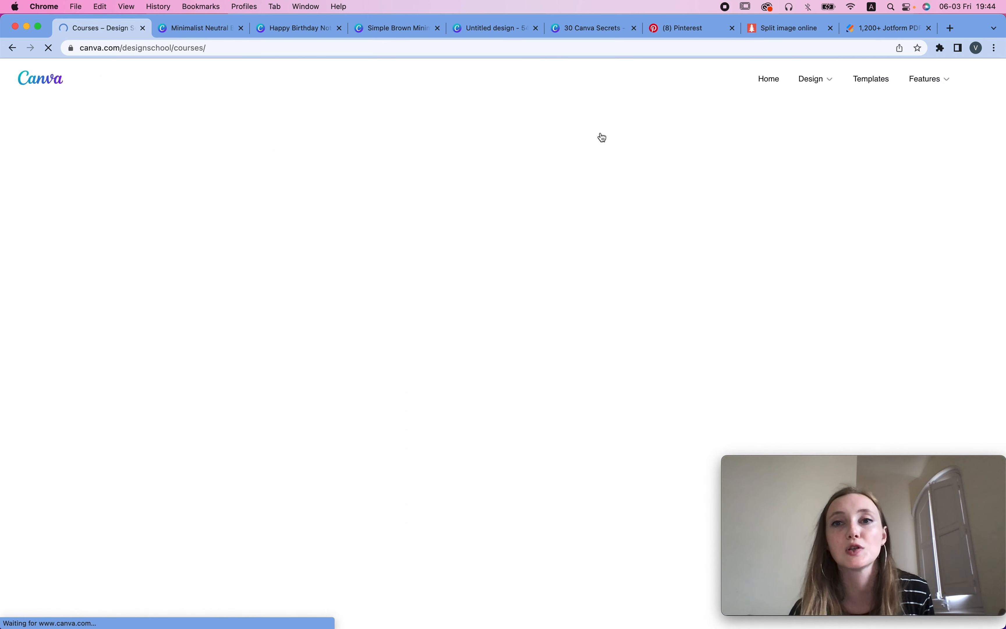
Open the Canva for Beginners course and expand lesson 02, Using and customizing templates.
scroll(443, 268, "down", 5)
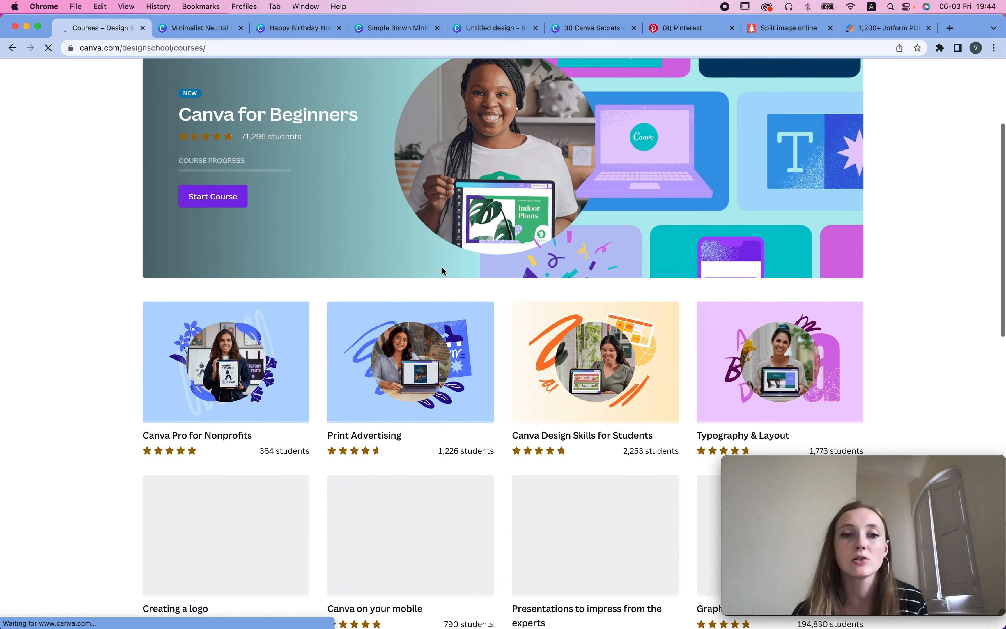
left_click(208, 199)
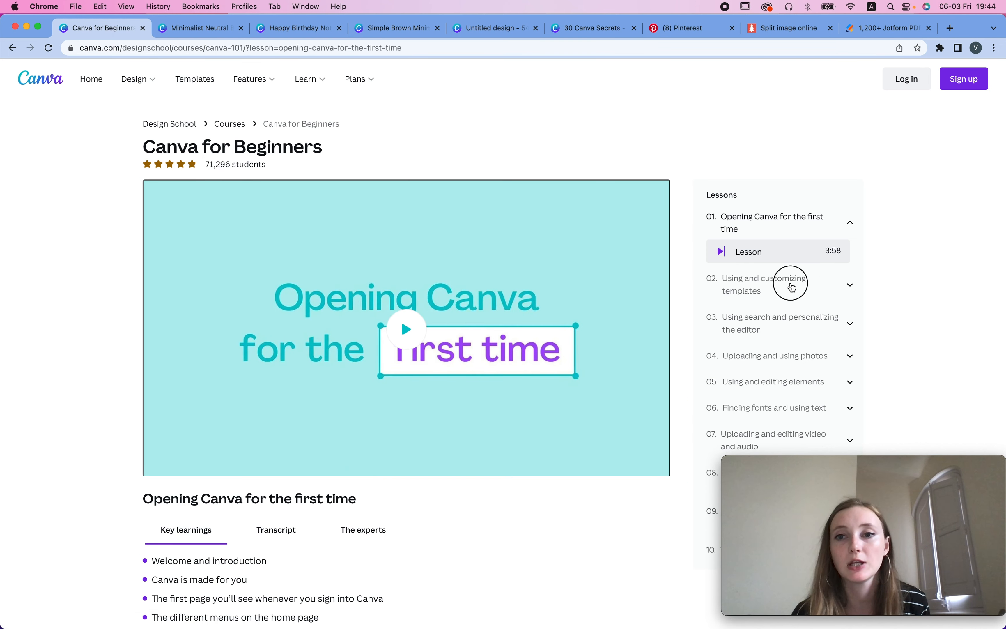
left_click(792, 288)
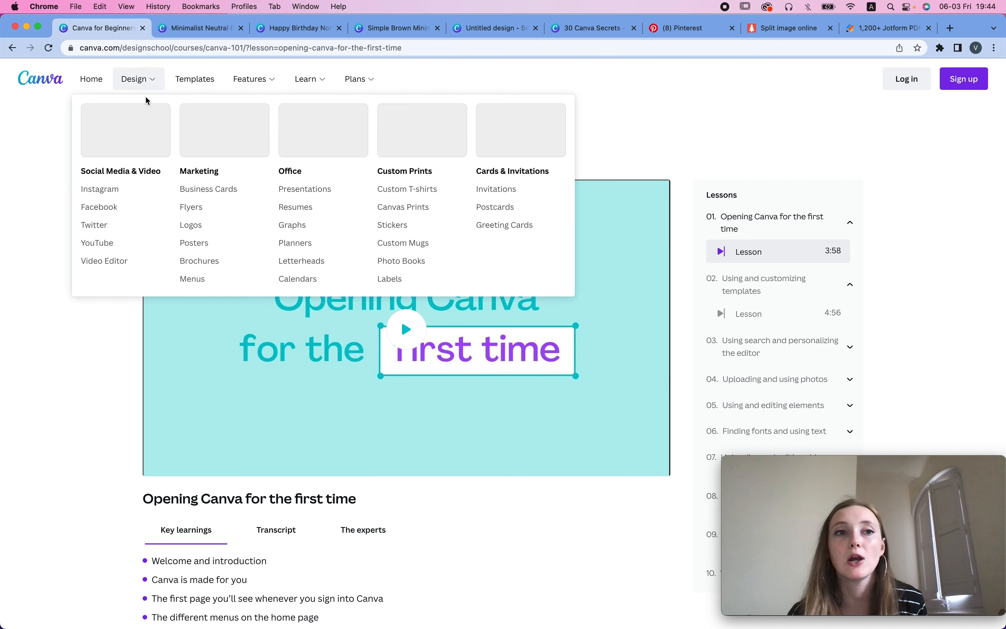
Return to the Canva home page and open Graphic design basics under Learn and Play.
left_click(30, 83)
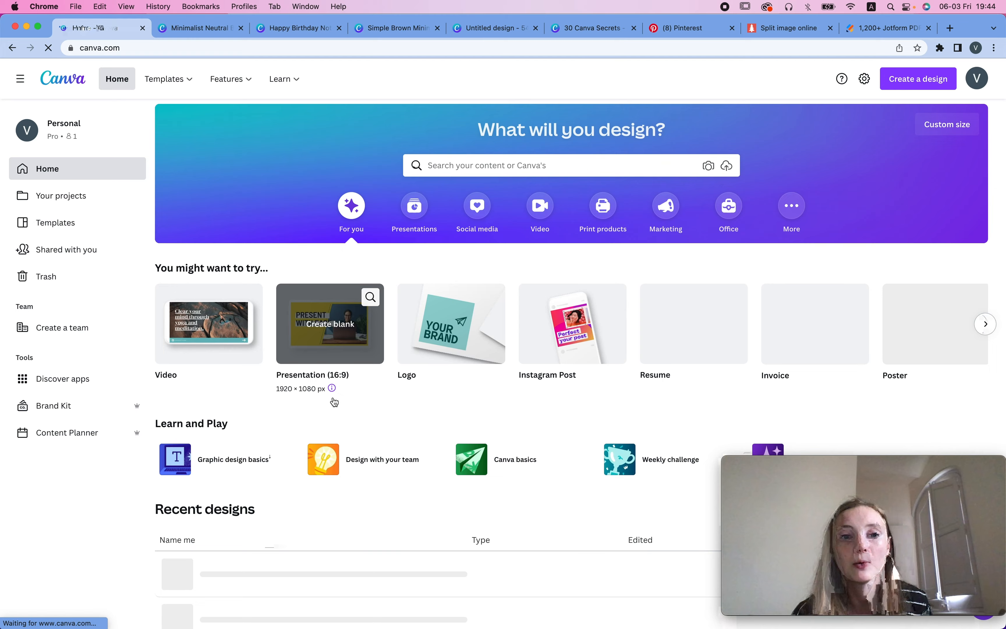
scroll(334, 402, "down", 3)
left_click(216, 386)
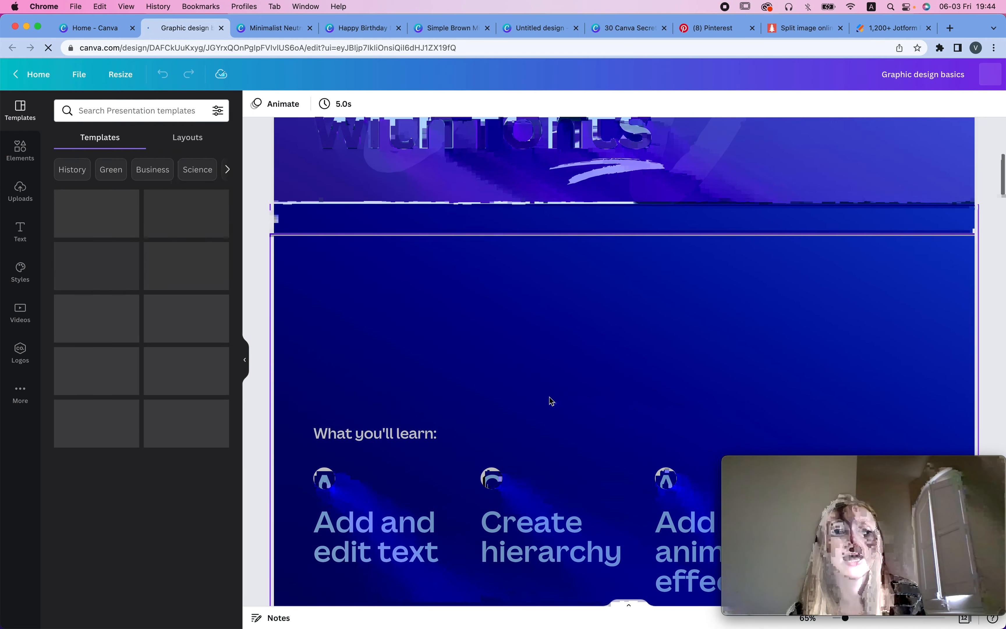
Try the page 3 Play exercise by moving the "click and drag" square into the empty box and back over the arrow.
scroll(550, 397, "down", 10)
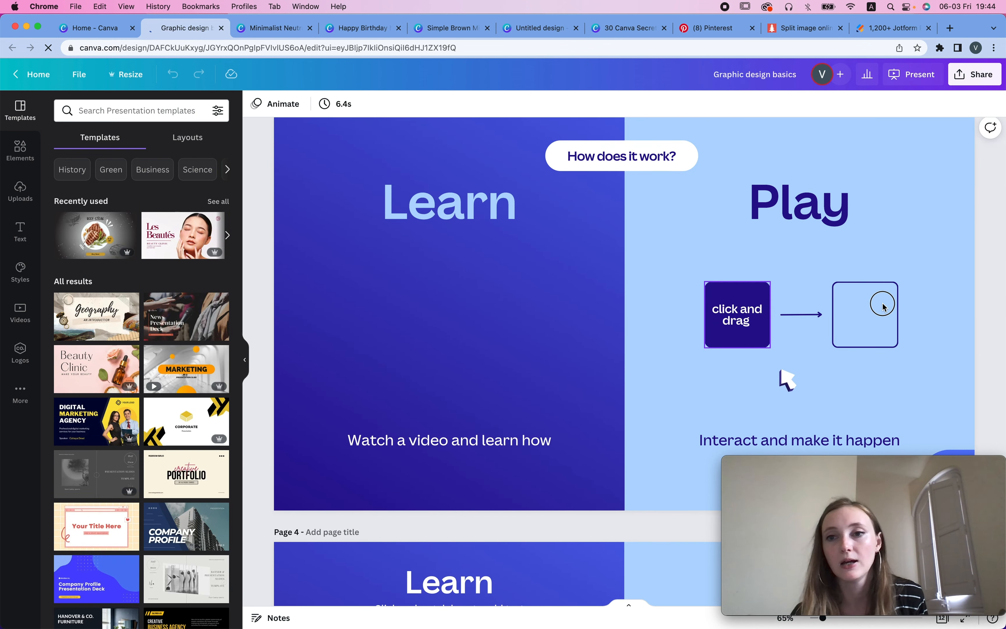
left_click_drag(884, 306, 863, 307)
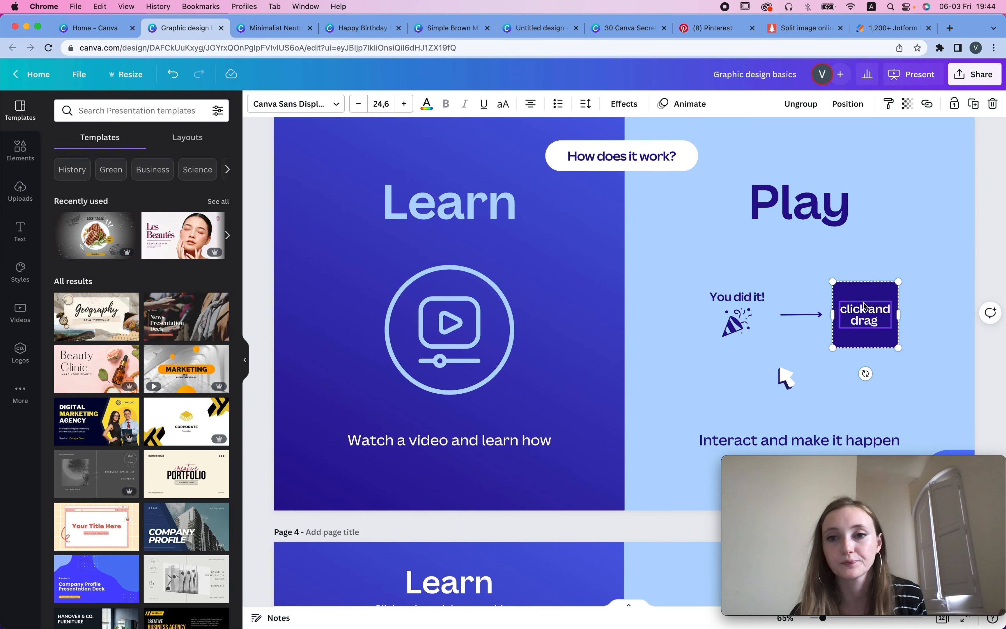
left_click_drag(872, 304, 791, 319)
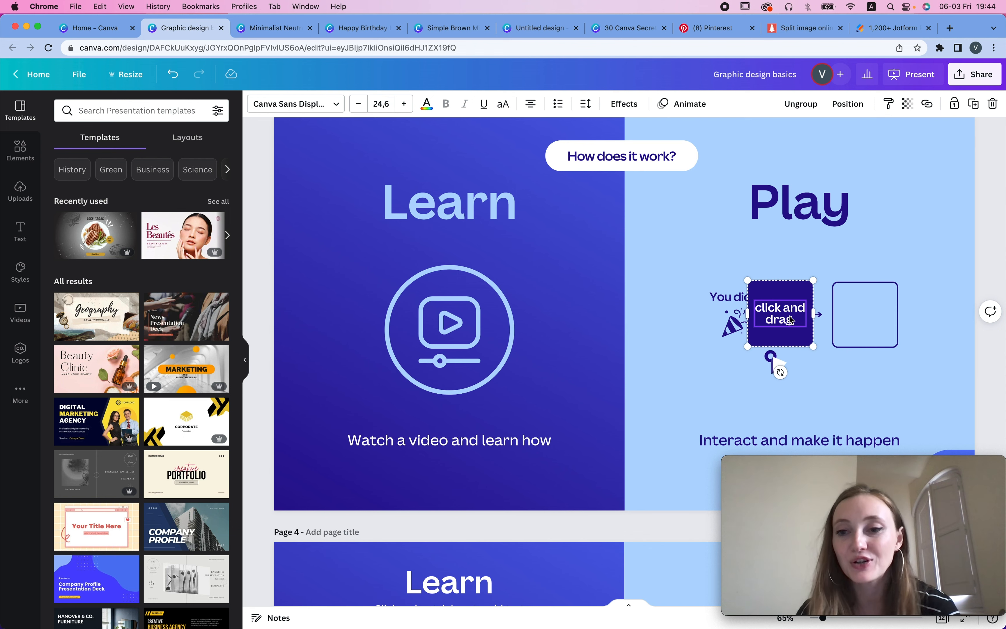
Examine the add-text lesson on page 4, including its Learn video and the Reminder practice design.
scroll(789, 319, "down", 7)
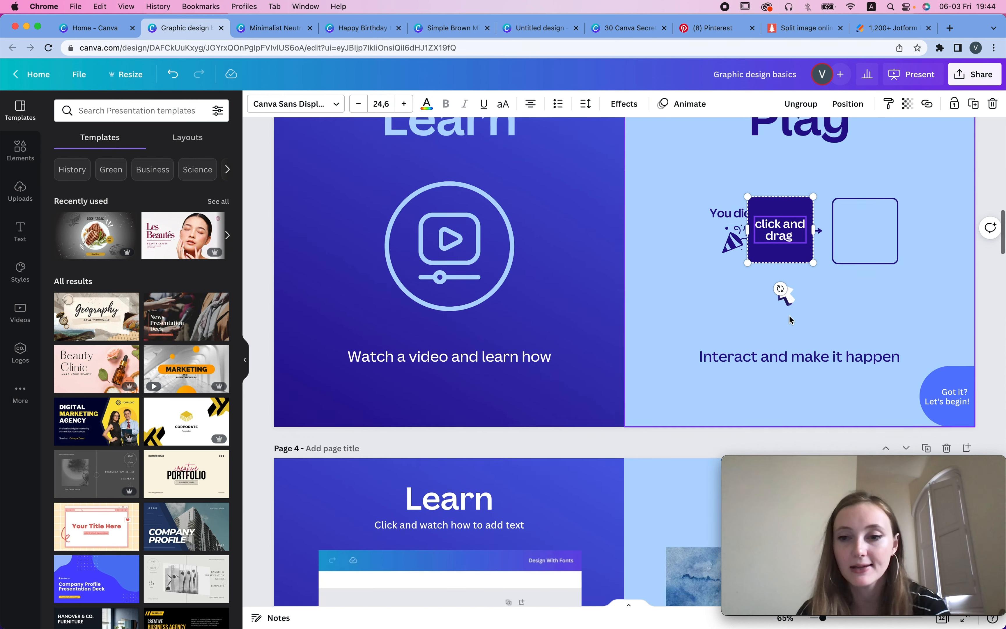
scroll(789, 319, "up", 10)
scroll(789, 319, "down", 2)
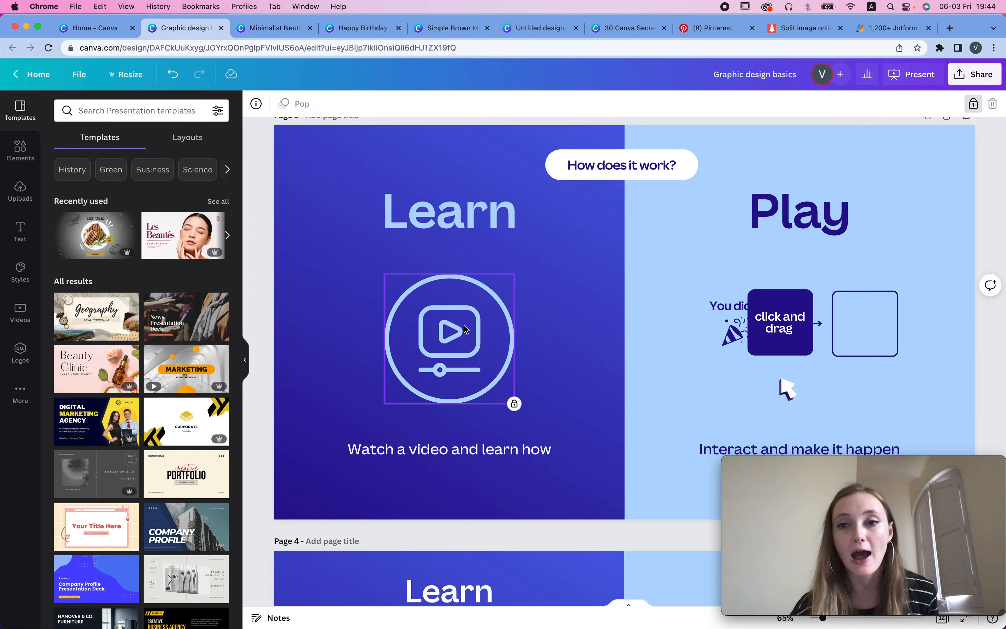
scroll(463, 326, "down", 9)
left_click(535, 290)
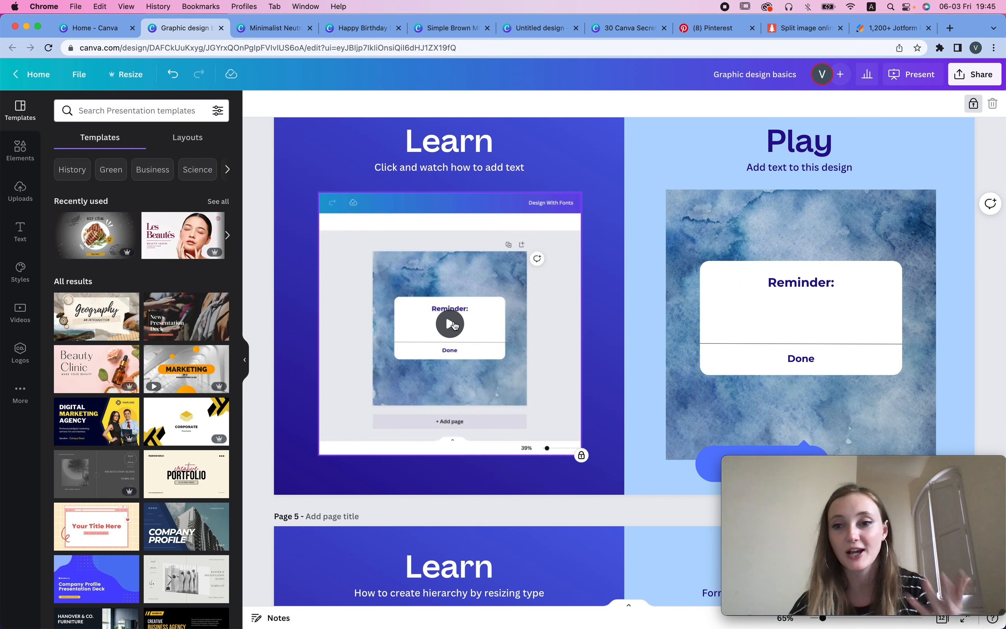
scroll(717, 342, "down", 2)
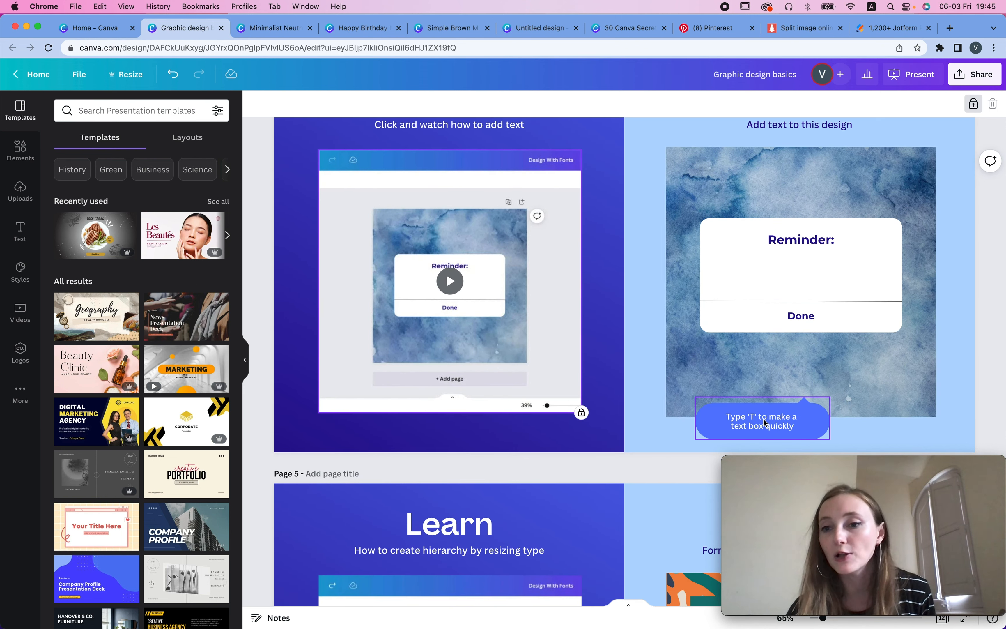
left_click(805, 266)
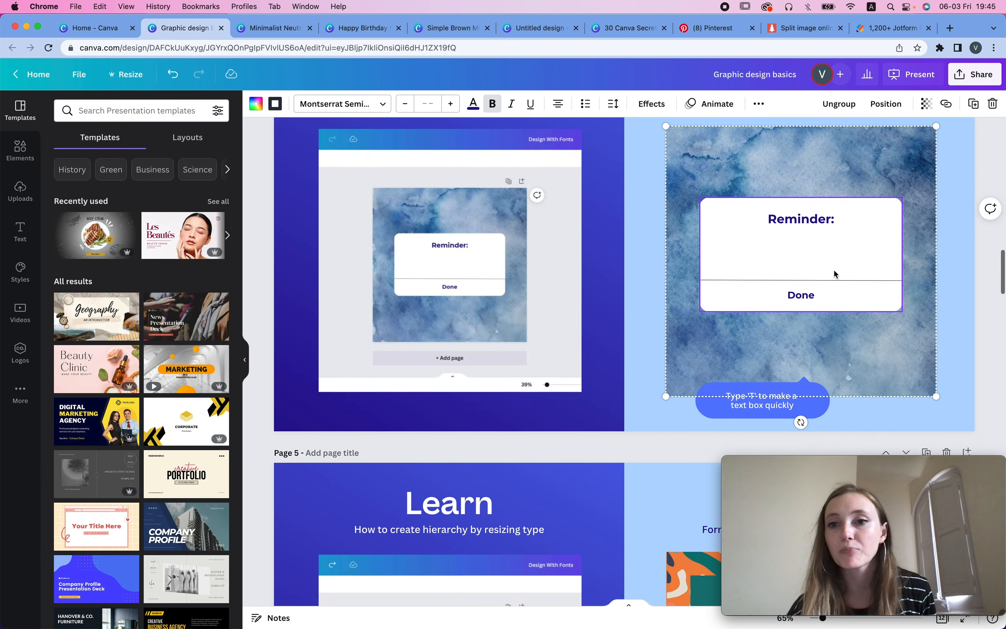
scroll(833, 271, "down", 10)
scroll(834, 271, "up", 6)
Place the "click and drag" square in the empty box at the end of the arrow on page 3.
scroll(833, 270, "up", 10)
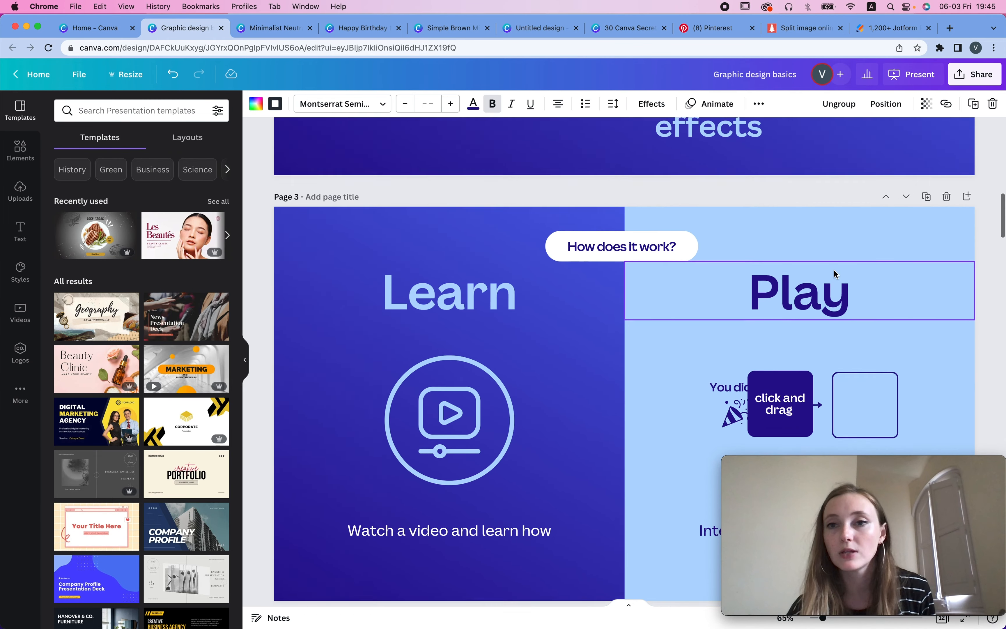
left_click_drag(788, 347, 830, 352)
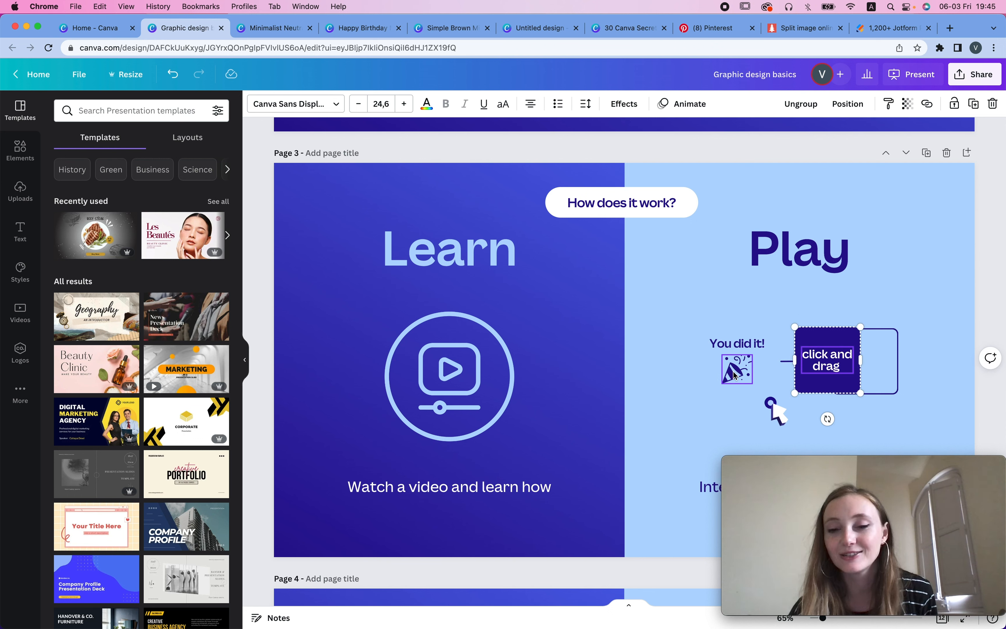
left_click_drag(837, 342, 867, 351)
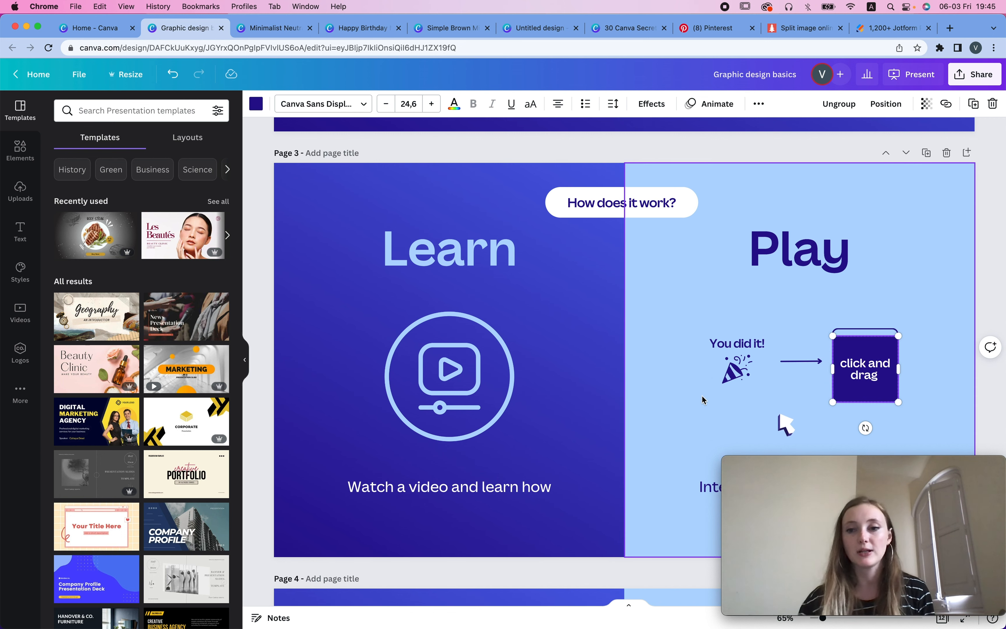
Look through the remaining Learn and Play lessons on text hierarchy, font shortcuts, effects, animation and font sets up to page 11.
scroll(702, 400, "down", 15)
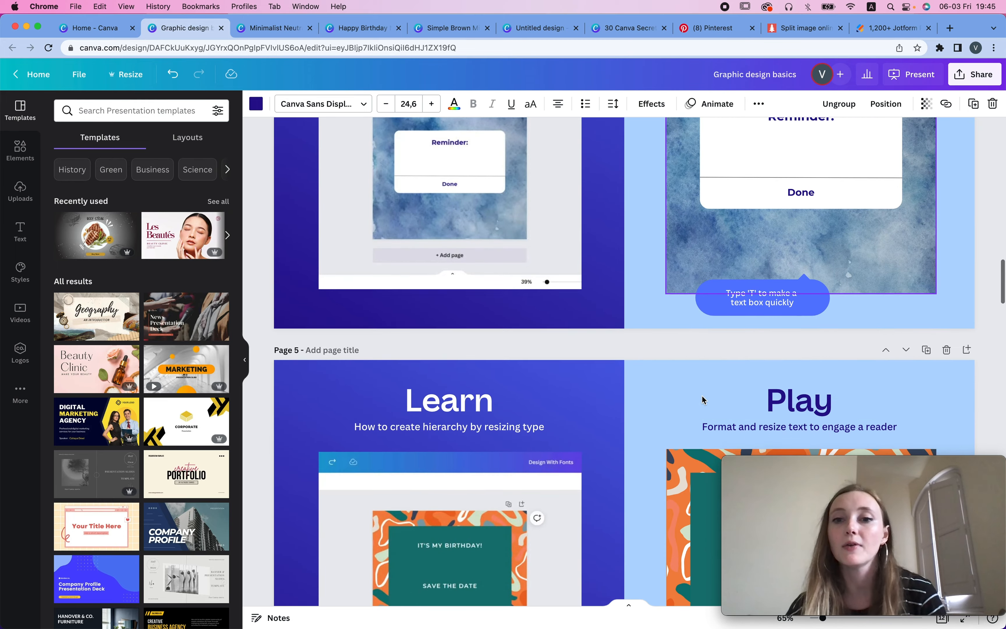
scroll(703, 400, "down", 15)
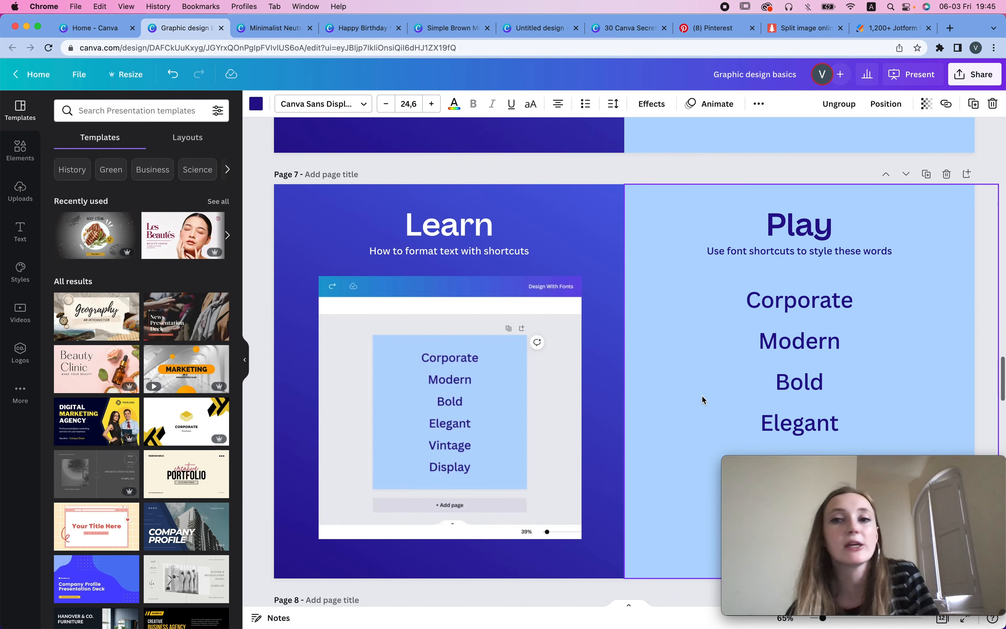
scroll(702, 400, "down", 1)
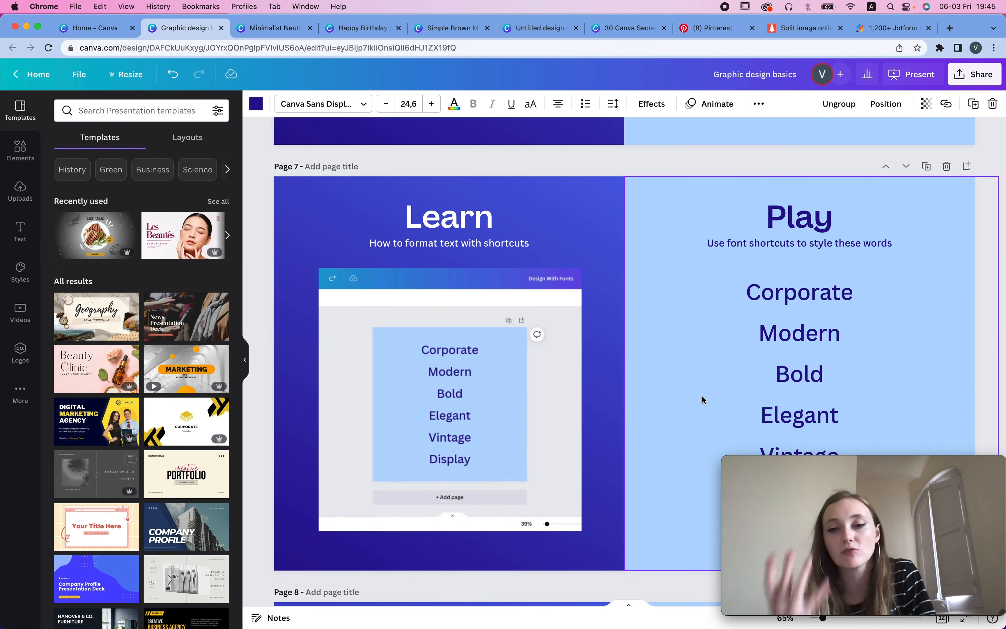
scroll(702, 398, "down", 20)
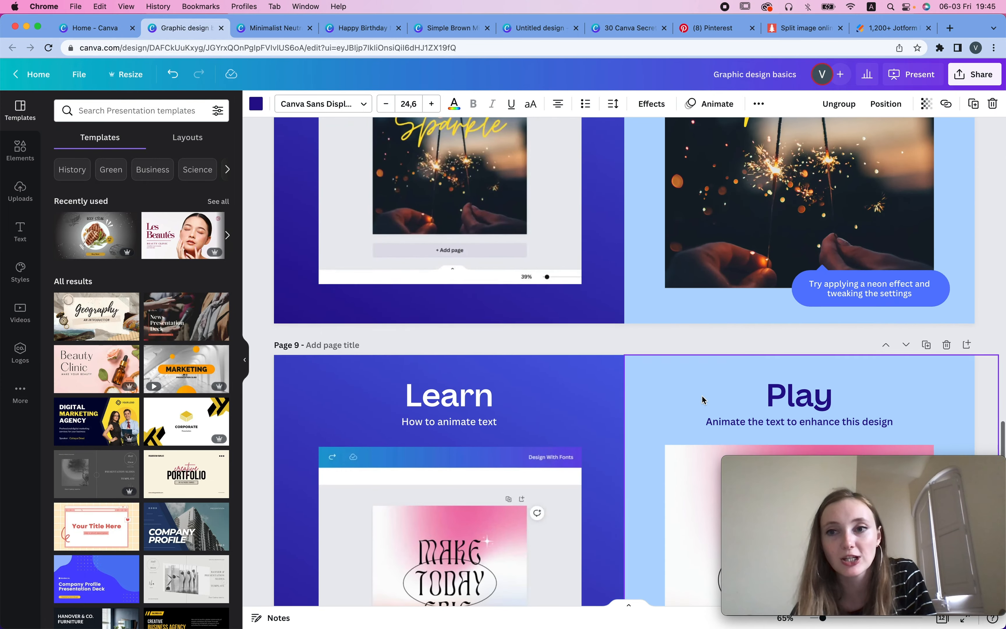
scroll(701, 399, "down", 10)
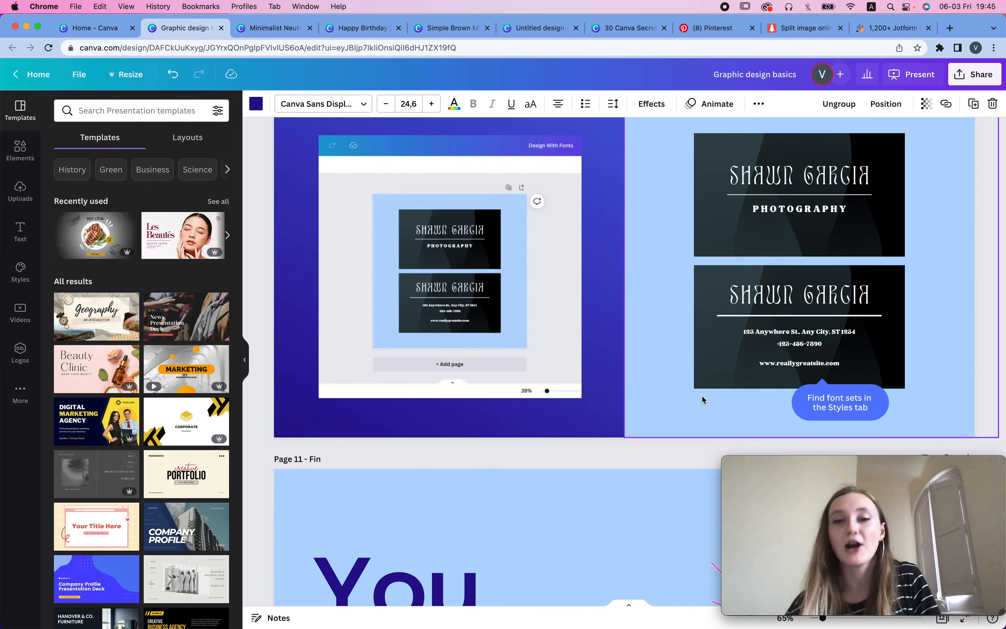